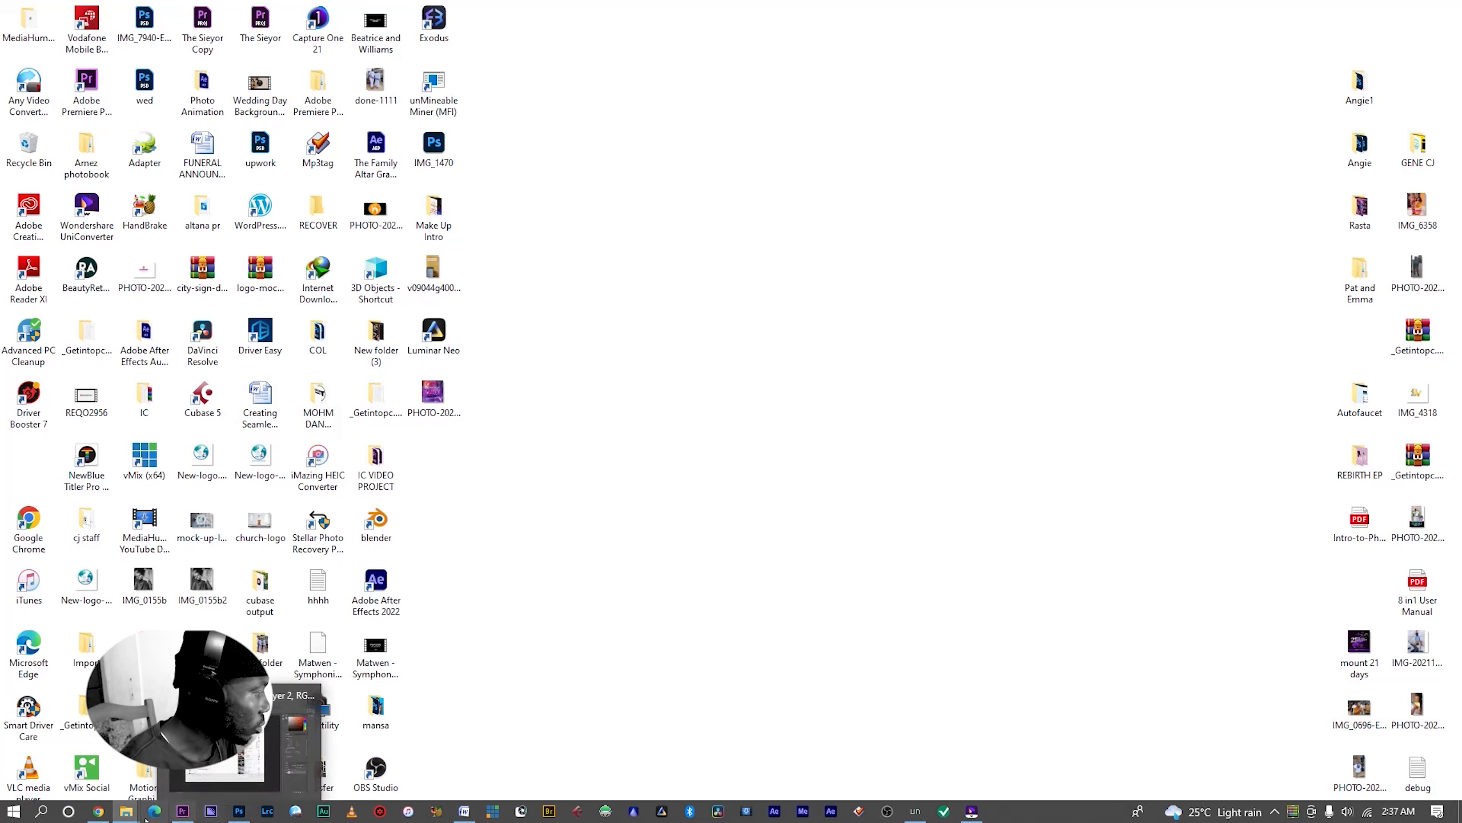
Open the family photo folder in File Explorer, preview IMG_3798 in the photo viewer, and close the preview
{"action": "mouse_move", "coordinate": [126, 818]}
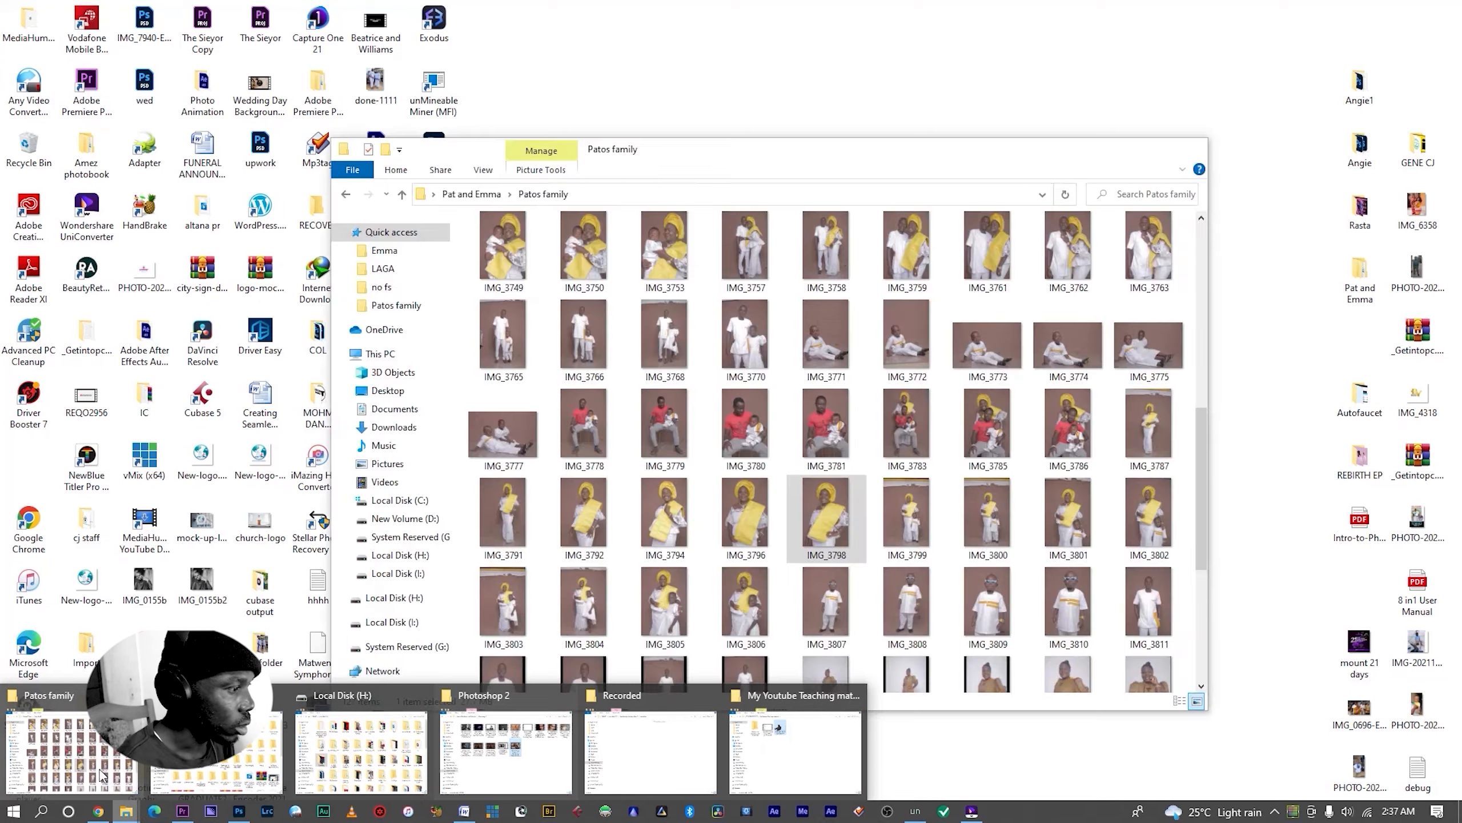
{"action": "left_click", "coordinate": [102, 775]}
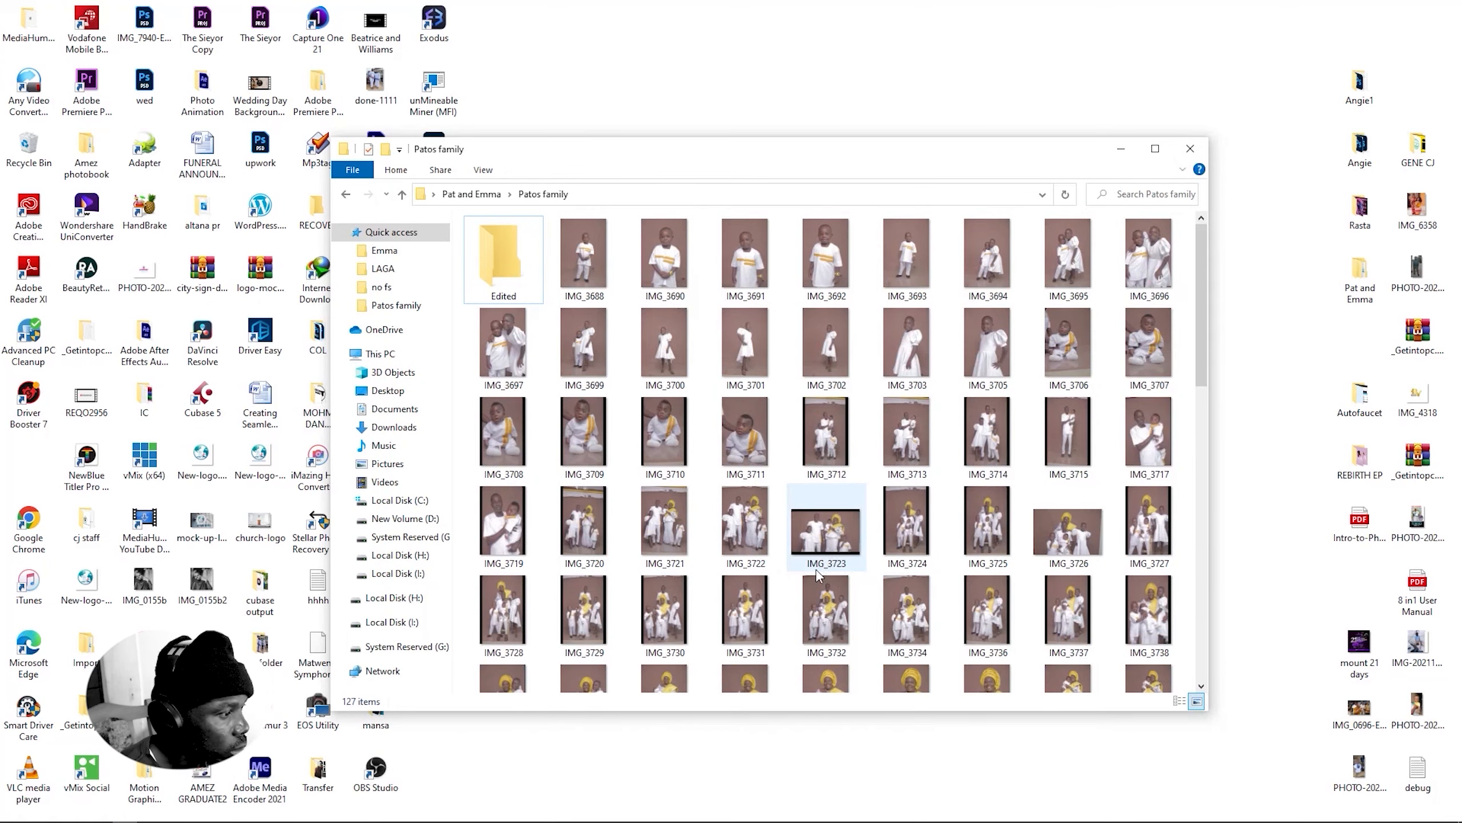
{"action": "left_click_drag", "start_coordinate": [1197, 365], "coordinate": [1200, 583]}
{"action": "left_click", "coordinate": [820, 458]}
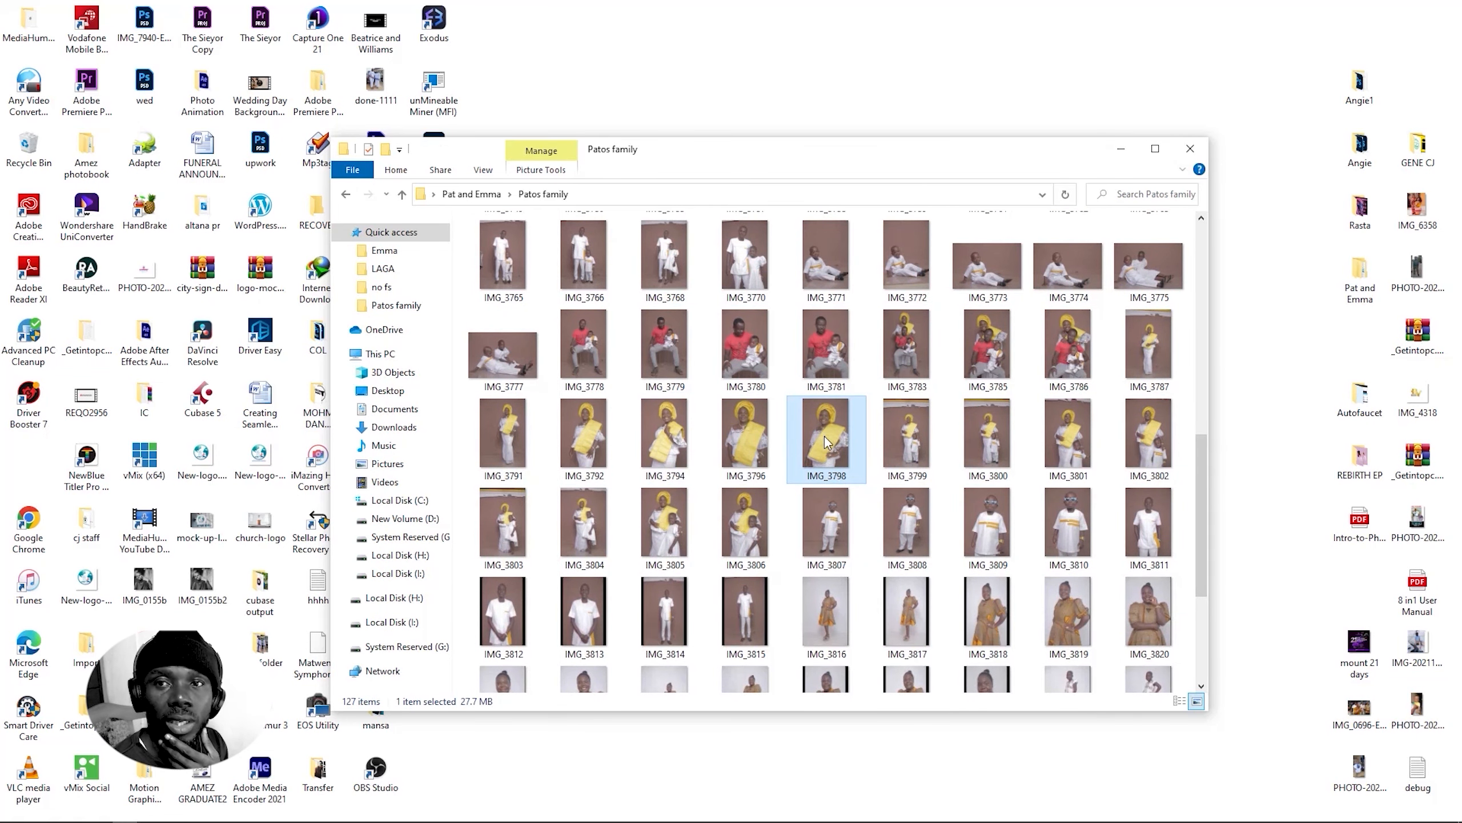
{"action": "double_click", "coordinate": [825, 436]}
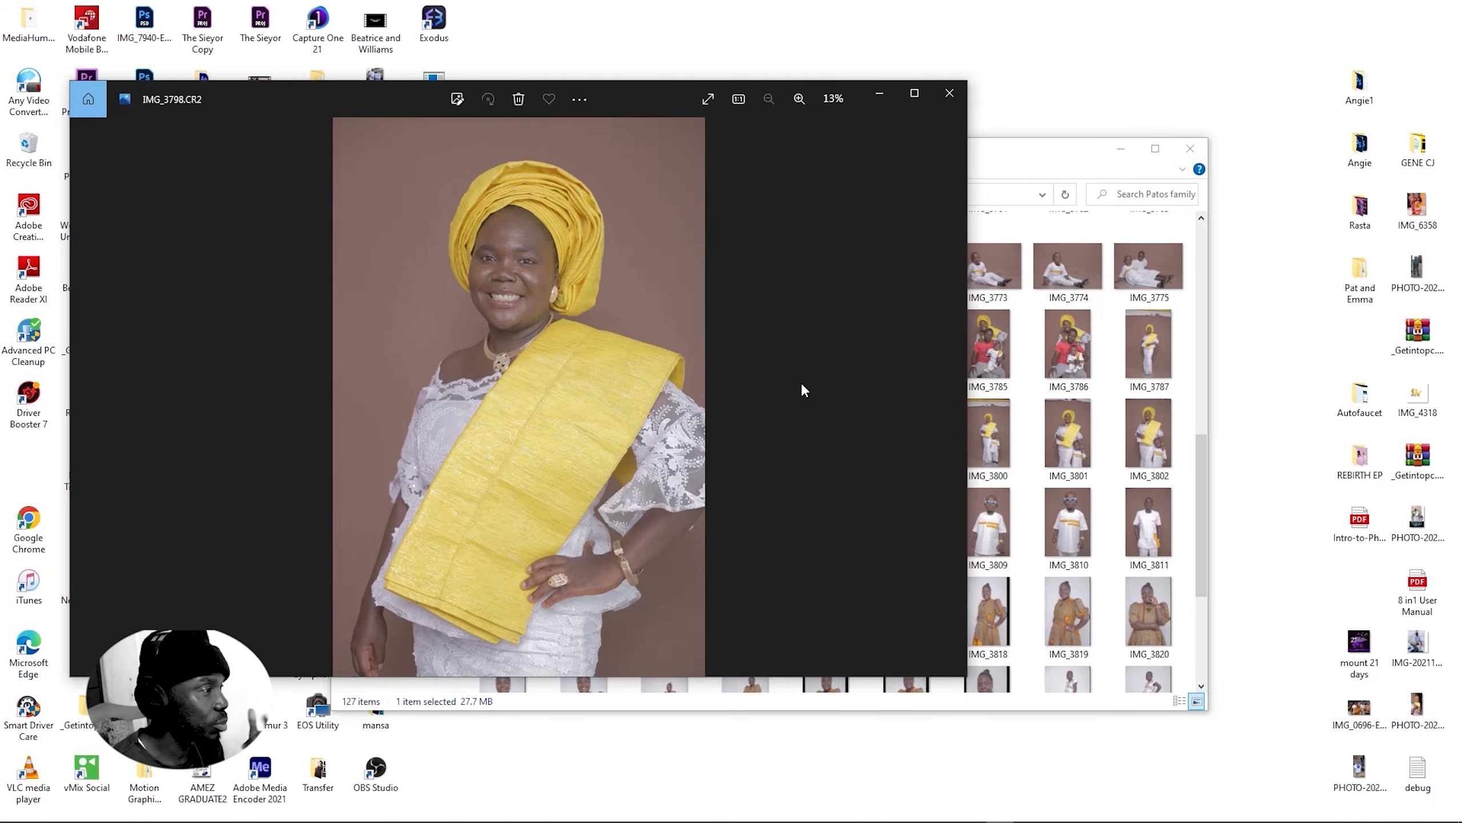
{"action": "left_click", "coordinate": [949, 92]}
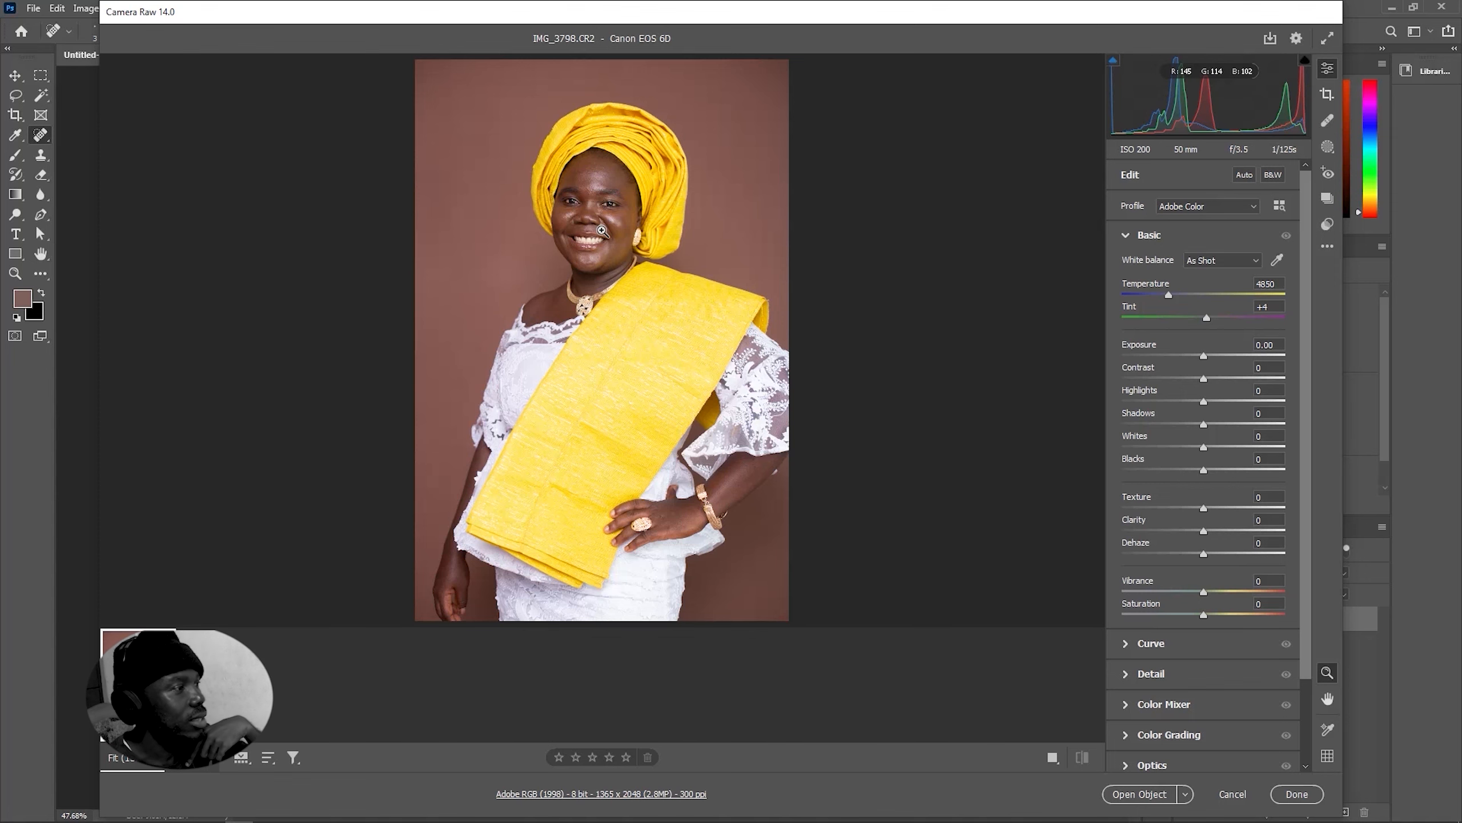
Apply the Auto tone adjustments to the portrait IMG_3798 in Camera Raw and lower the exposure to -0.20
{"action": "left_click", "coordinate": [626, 238]}
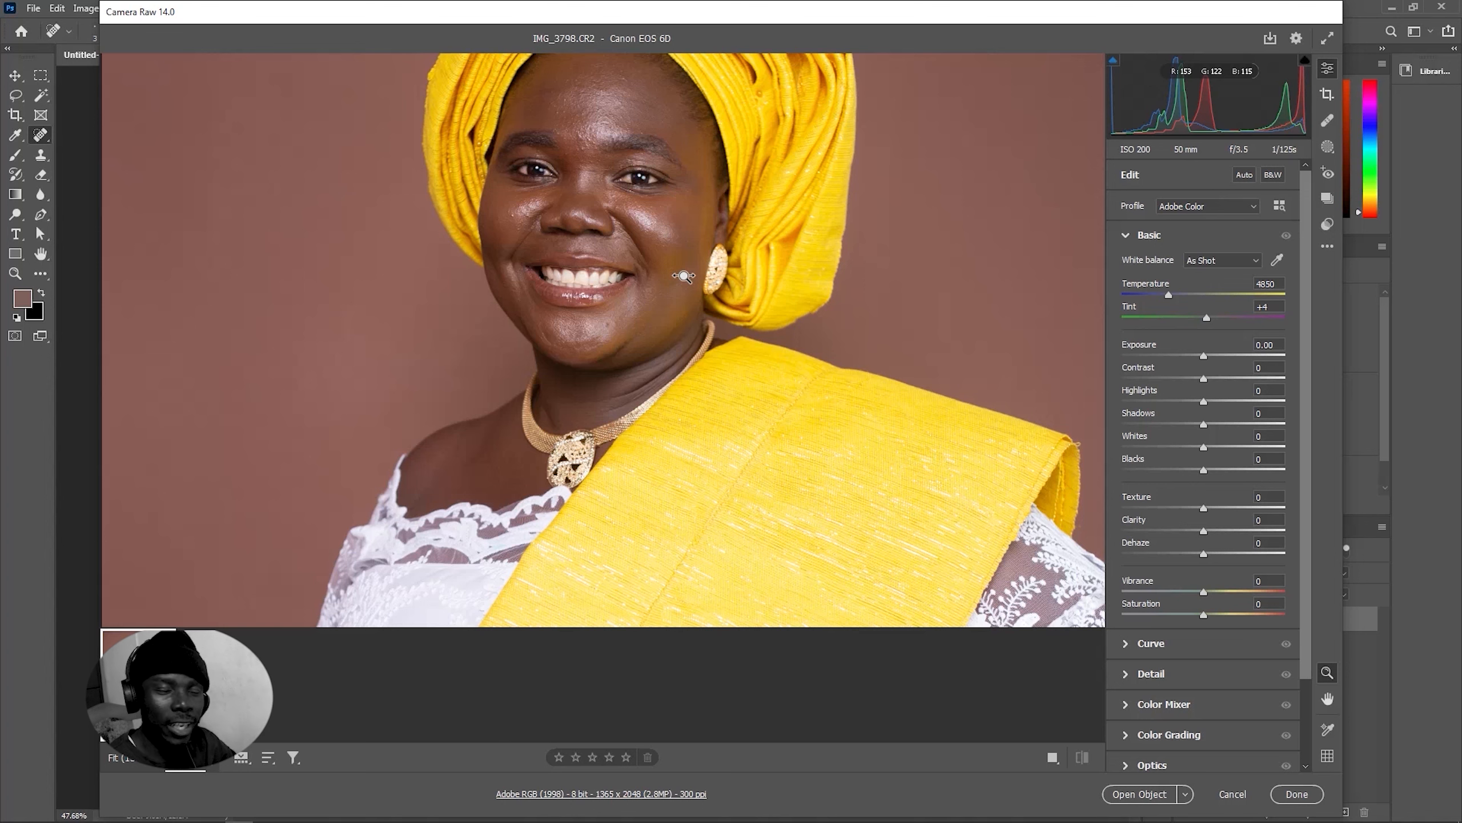
{"action": "left_click_drag", "start_coordinate": [683, 276], "coordinate": [681, 278]}
{"action": "left_click", "coordinate": [684, 279]}
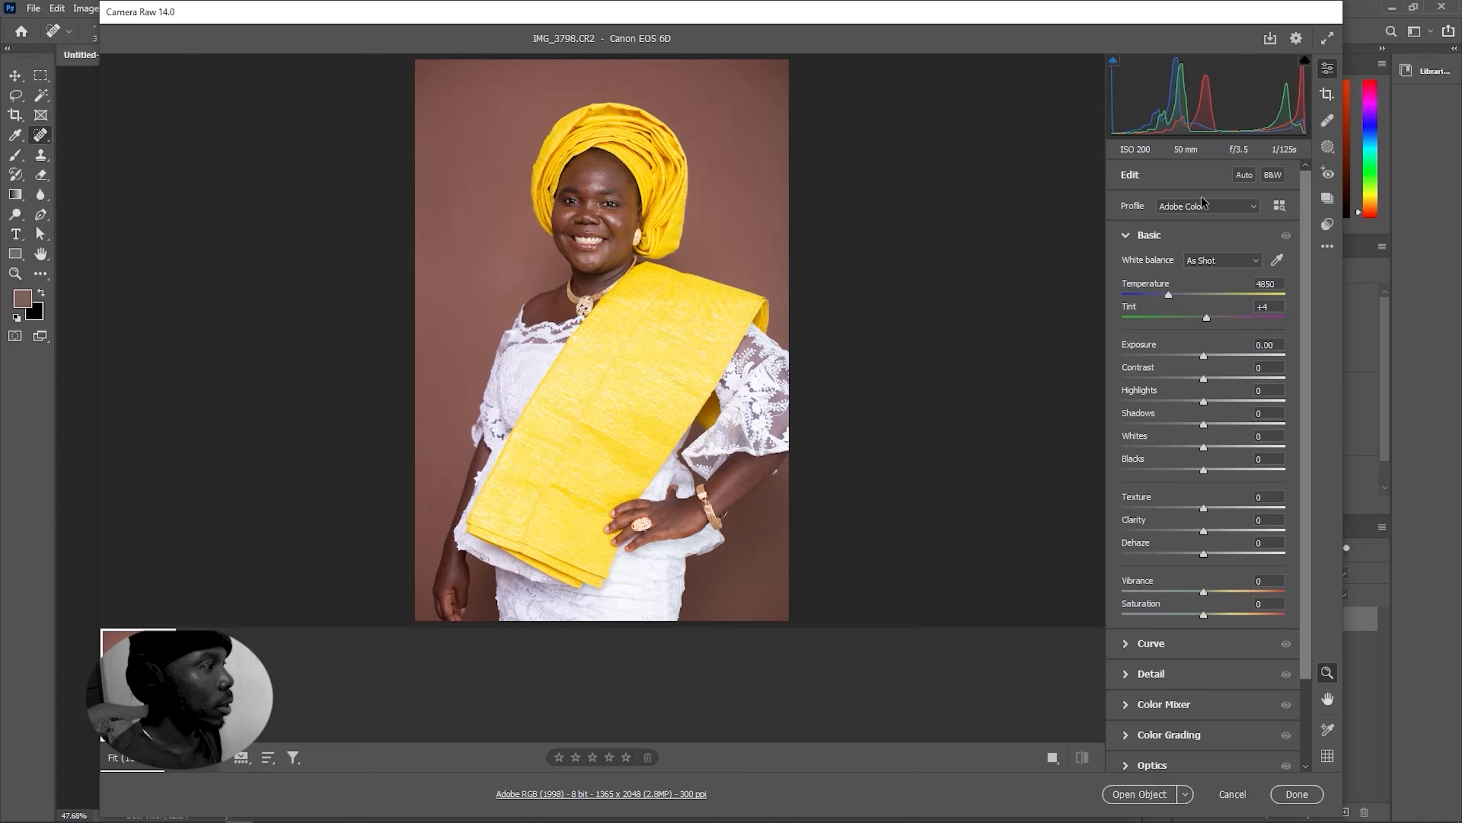
{"action": "left_click_drag", "start_coordinate": [562, 196], "coordinate": [550, 168]}
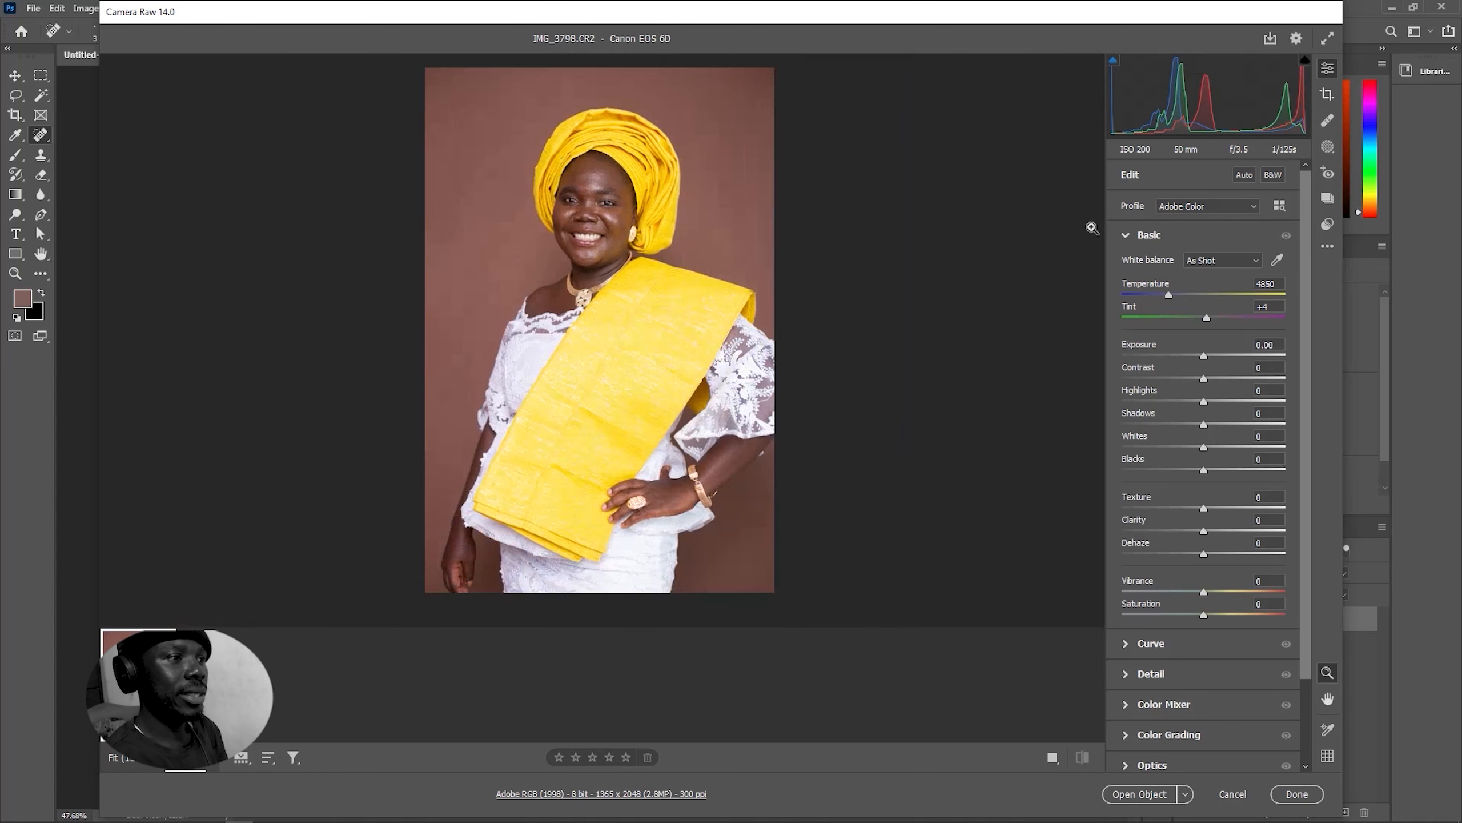
{"action": "left_click", "coordinate": [1244, 175]}
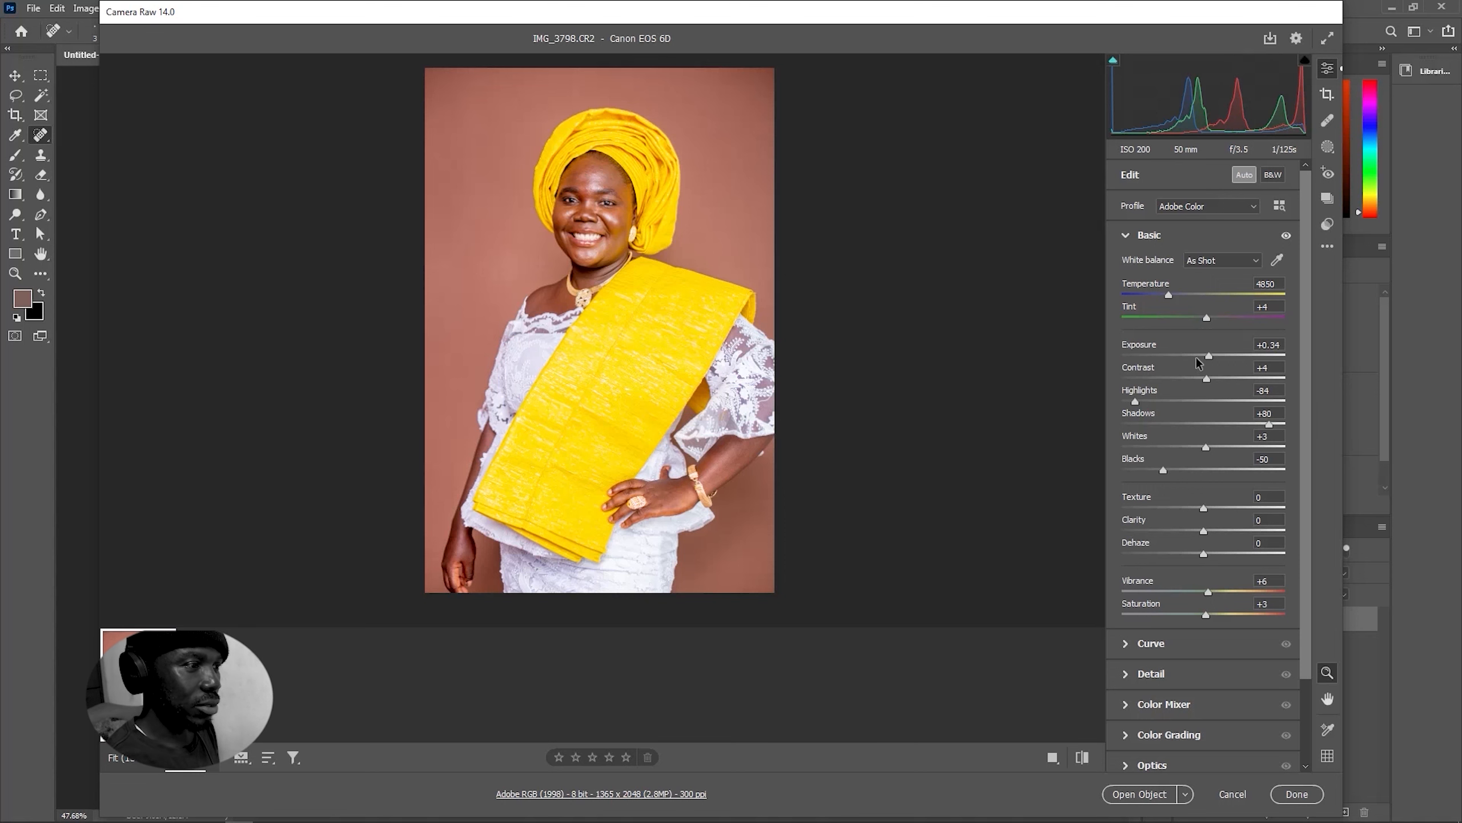
{"action": "mouse_move", "coordinate": [1209, 360]}
{"action": "left_mouse_down"}
{"action": "mouse_move", "coordinate": [1213, 379]}
{"action": "mouse_move", "coordinate": [1203, 360]}
{"action": "left_mouse_up"}
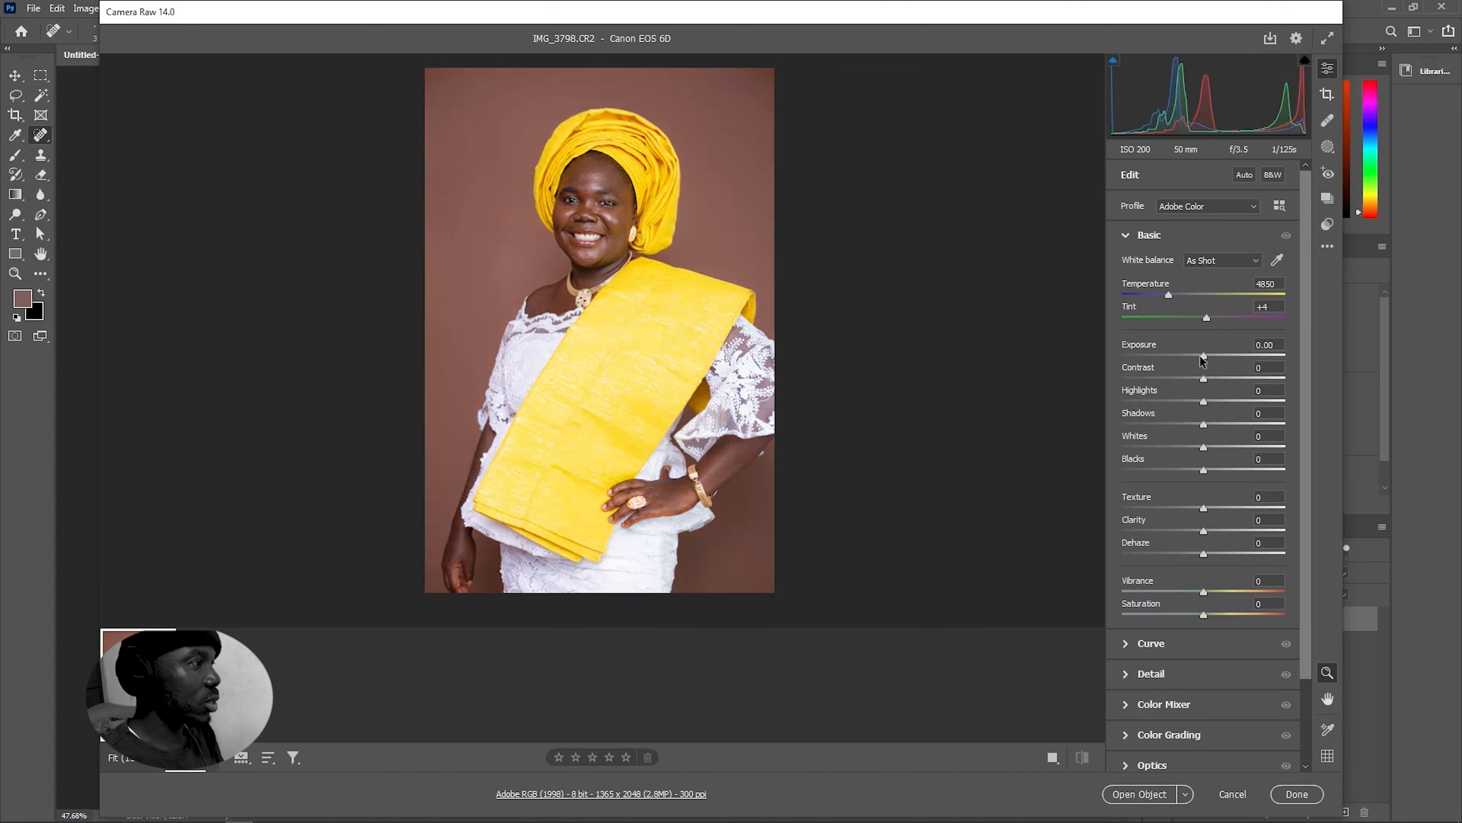
{"action": "left_click_drag", "start_coordinate": [1205, 360], "coordinate": [1201, 360]}
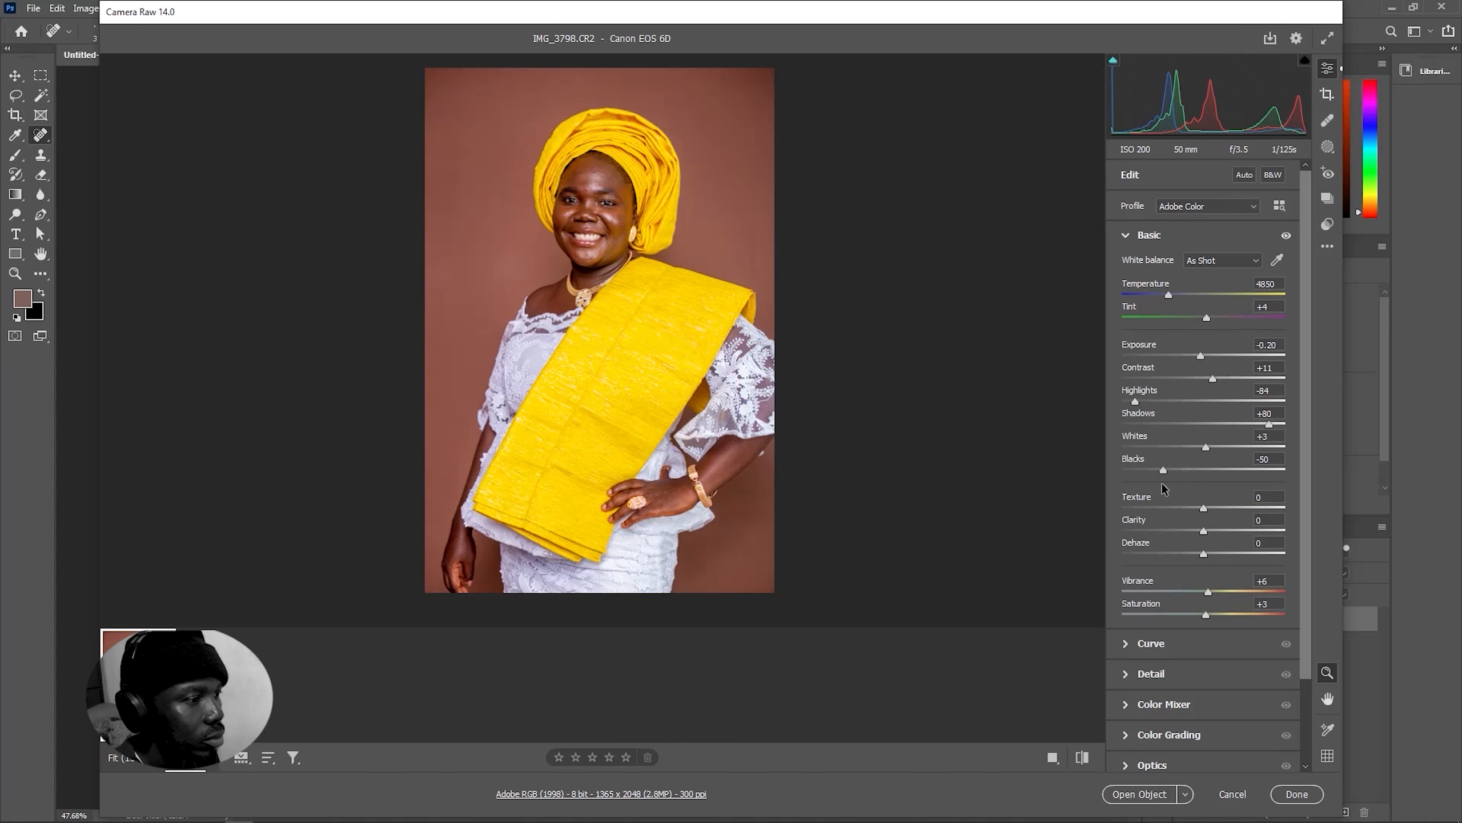
Set the portrait's highlights to -87 and its contrast to +7
{"action": "left_click_drag", "start_coordinate": [1137, 403], "coordinate": [1128, 407]}
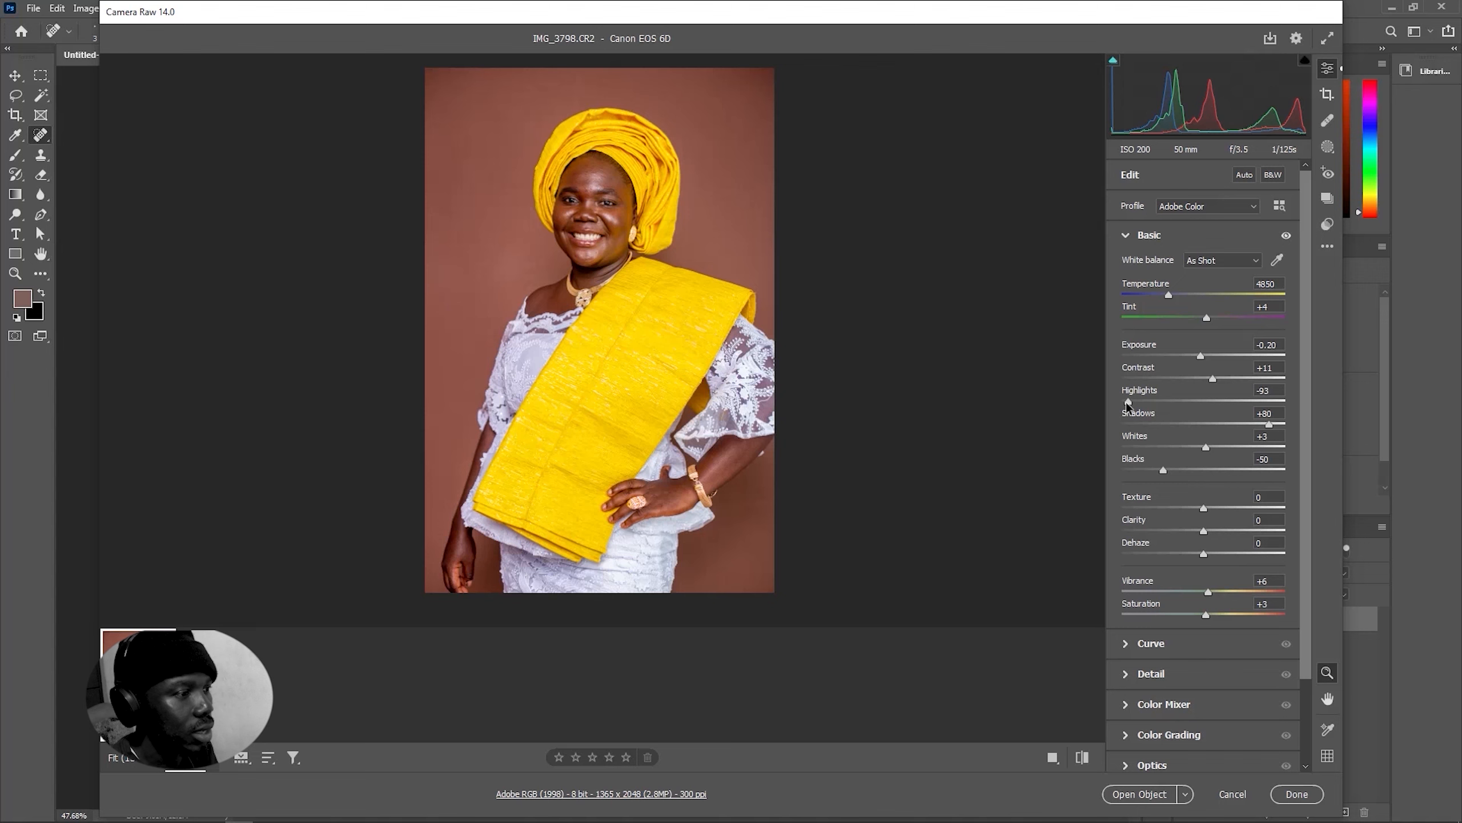
{"action": "left_click_drag", "start_coordinate": [1128, 406], "coordinate": [1133, 406]}
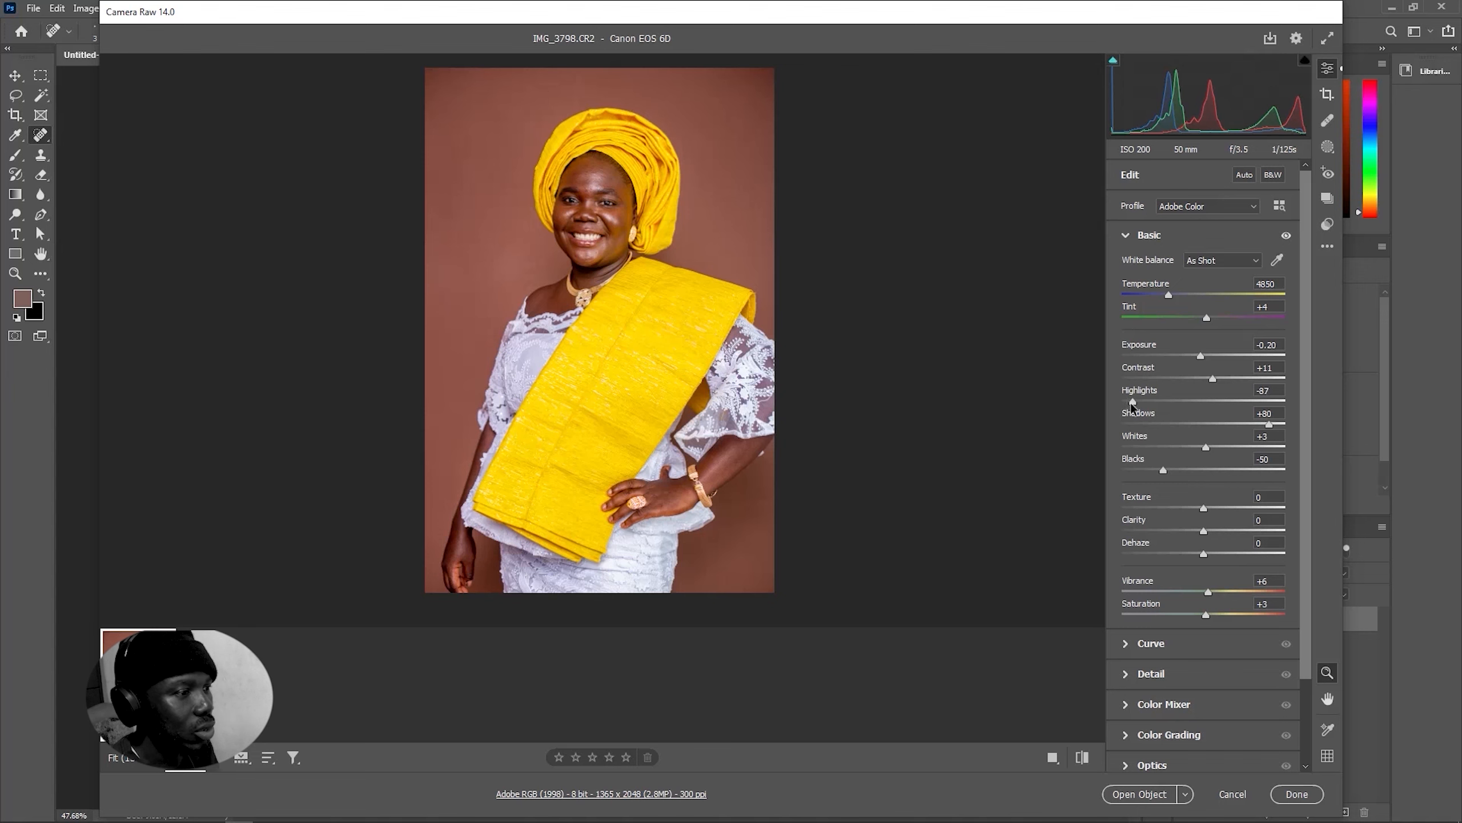
{"action": "left_click_drag", "start_coordinate": [1214, 380], "coordinate": [1212, 384]}
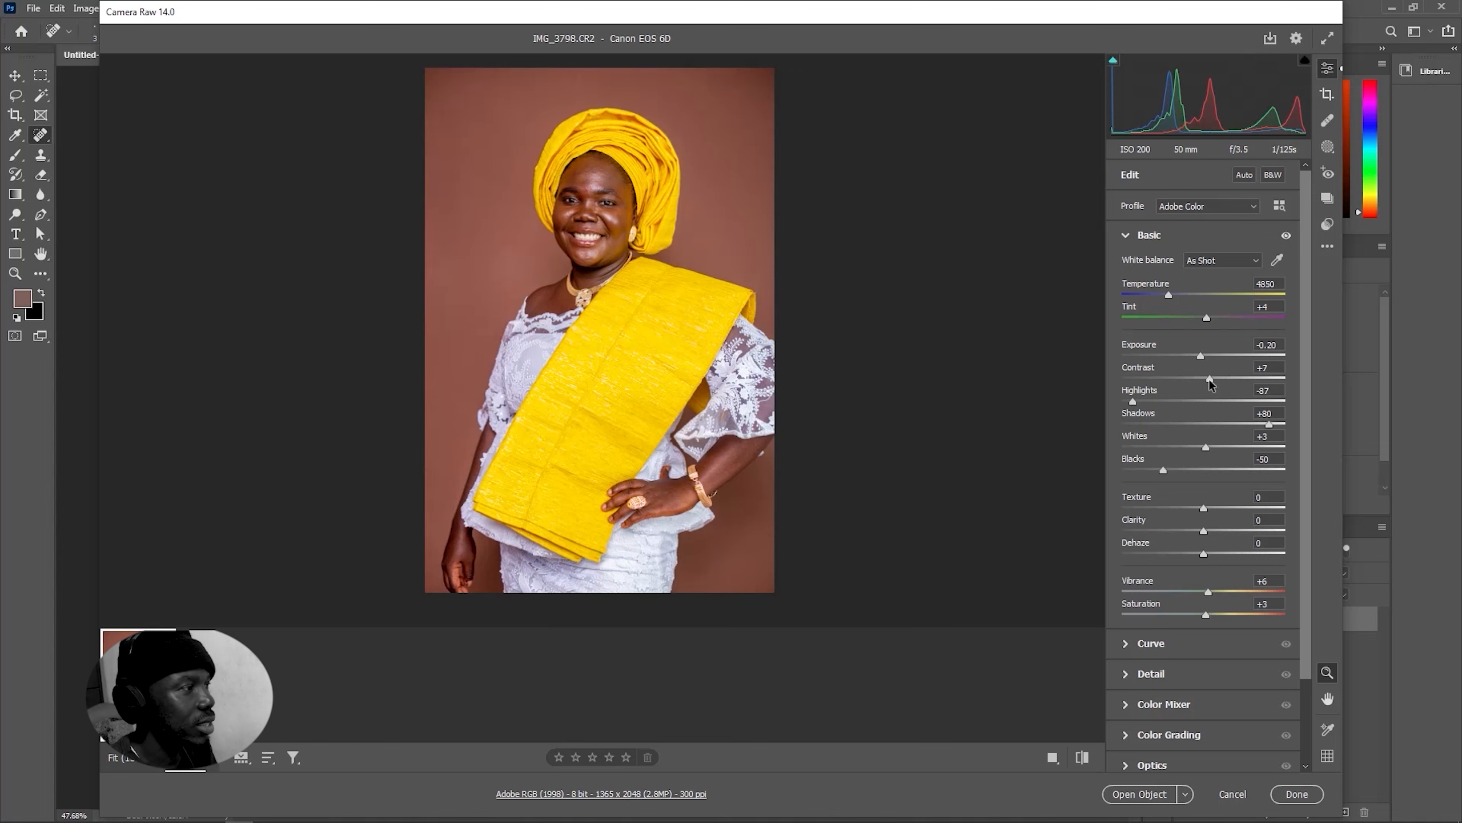
Compare the portrait before and after the Basic adjustments by toggling the preview repeatedly
{"action": "key", "text": "p"}
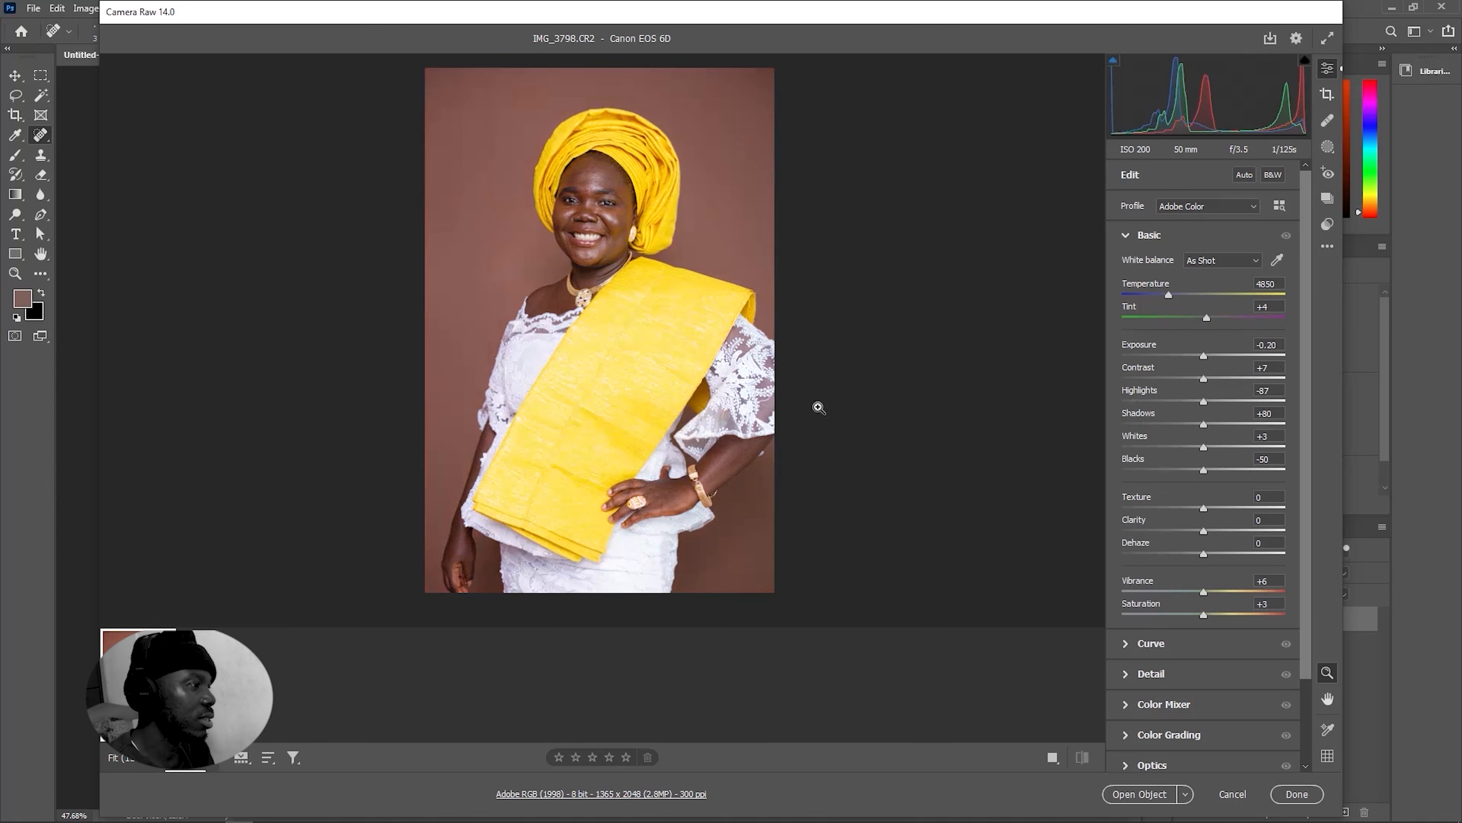
{"action": "key", "text": "p"}
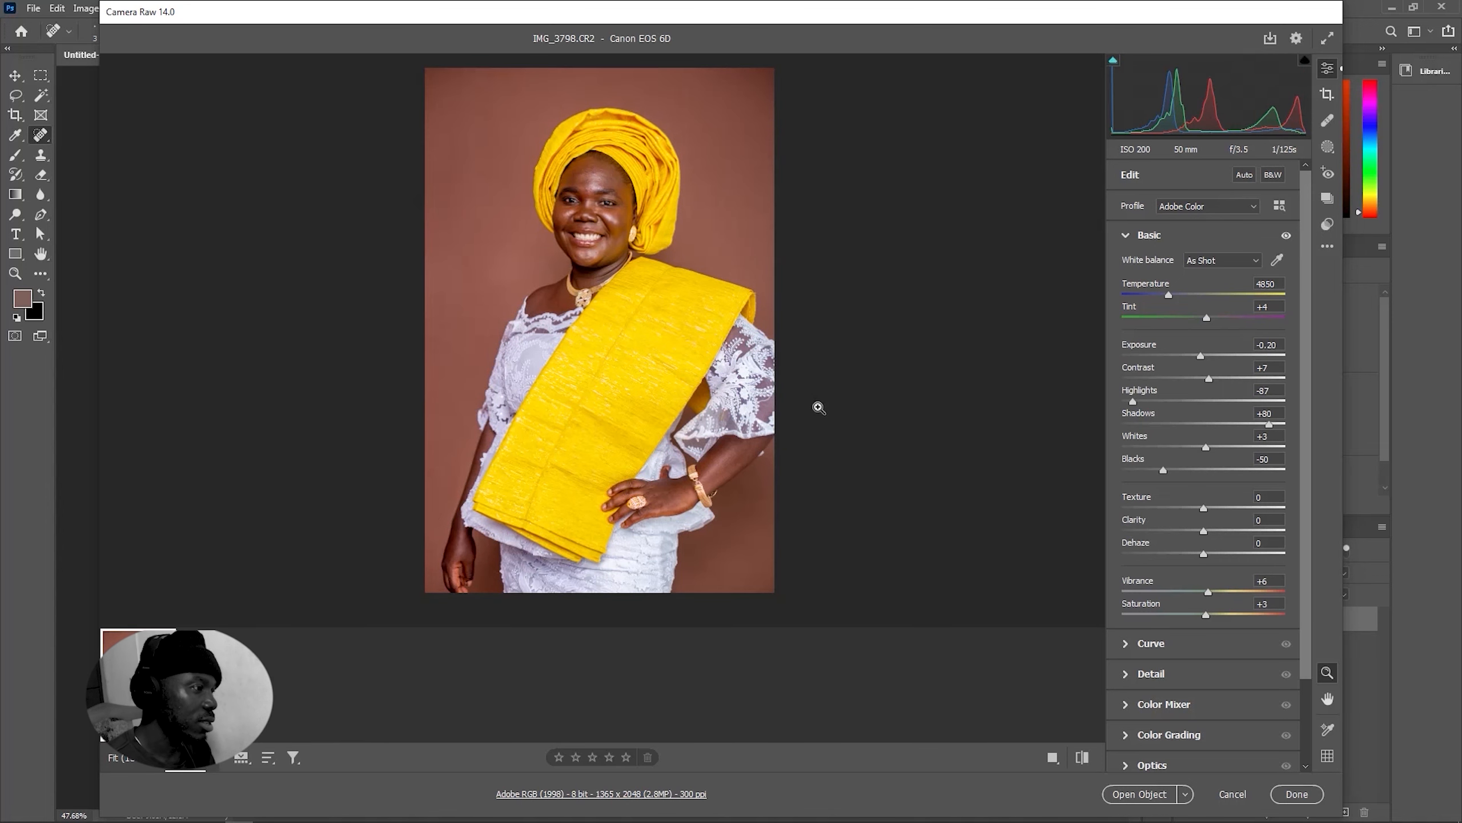
{"action": "key", "text": "p"}
{"action": "key", "text": "p"}
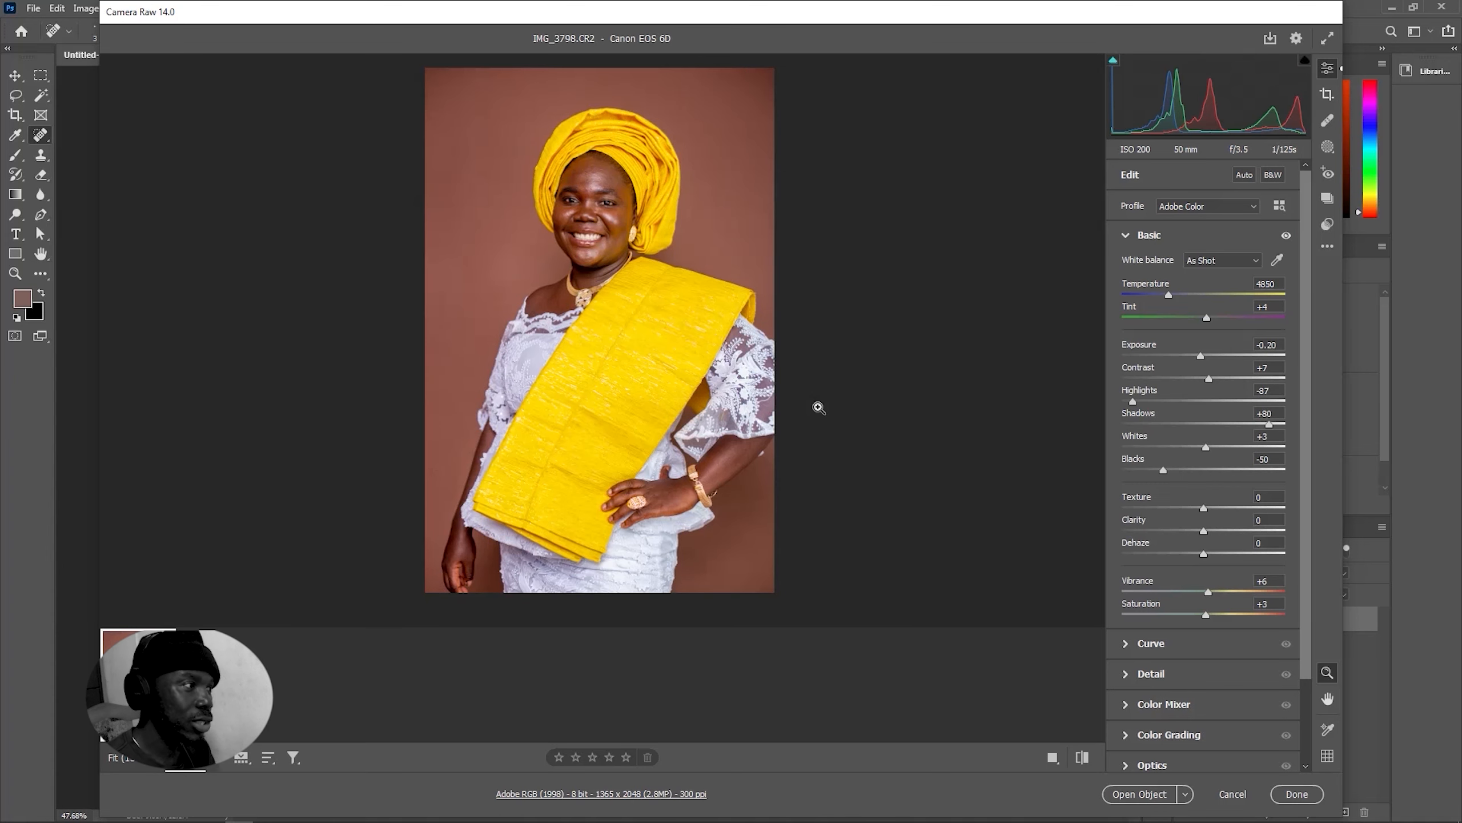
{"action": "key", "text": "p"}
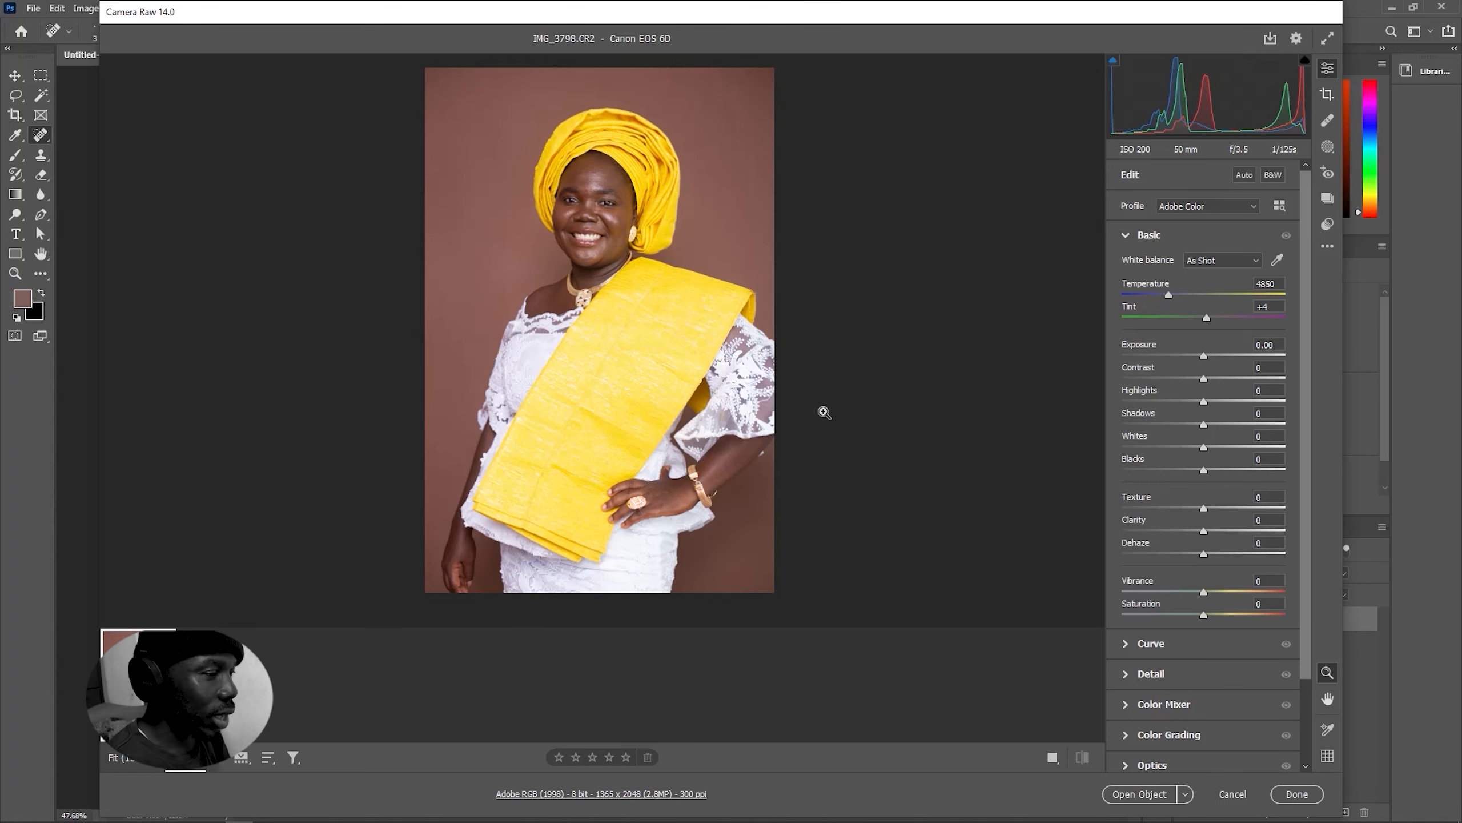
{"action": "key", "text": "p"}
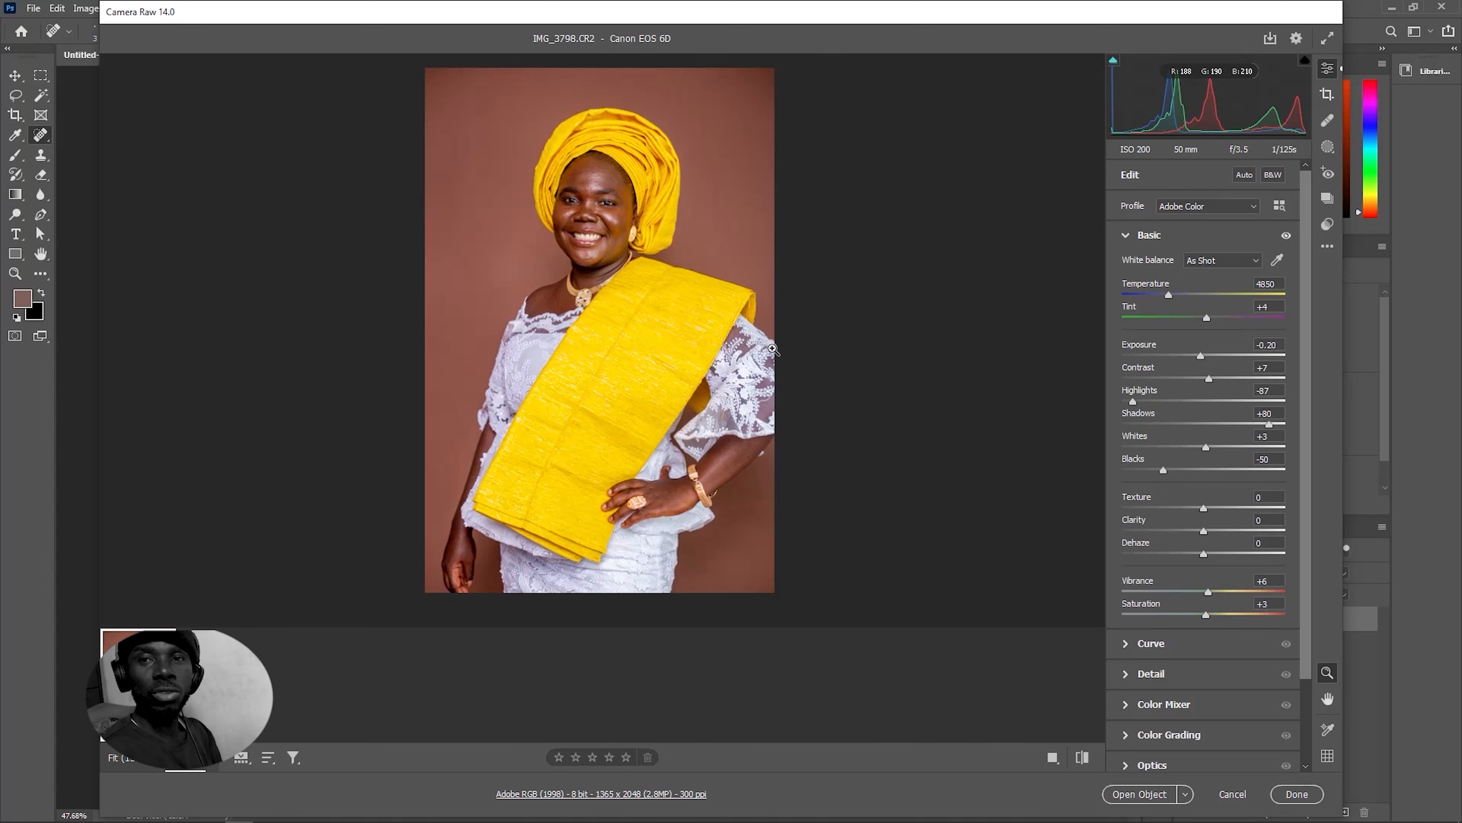
{"action": "key", "text": "p"}
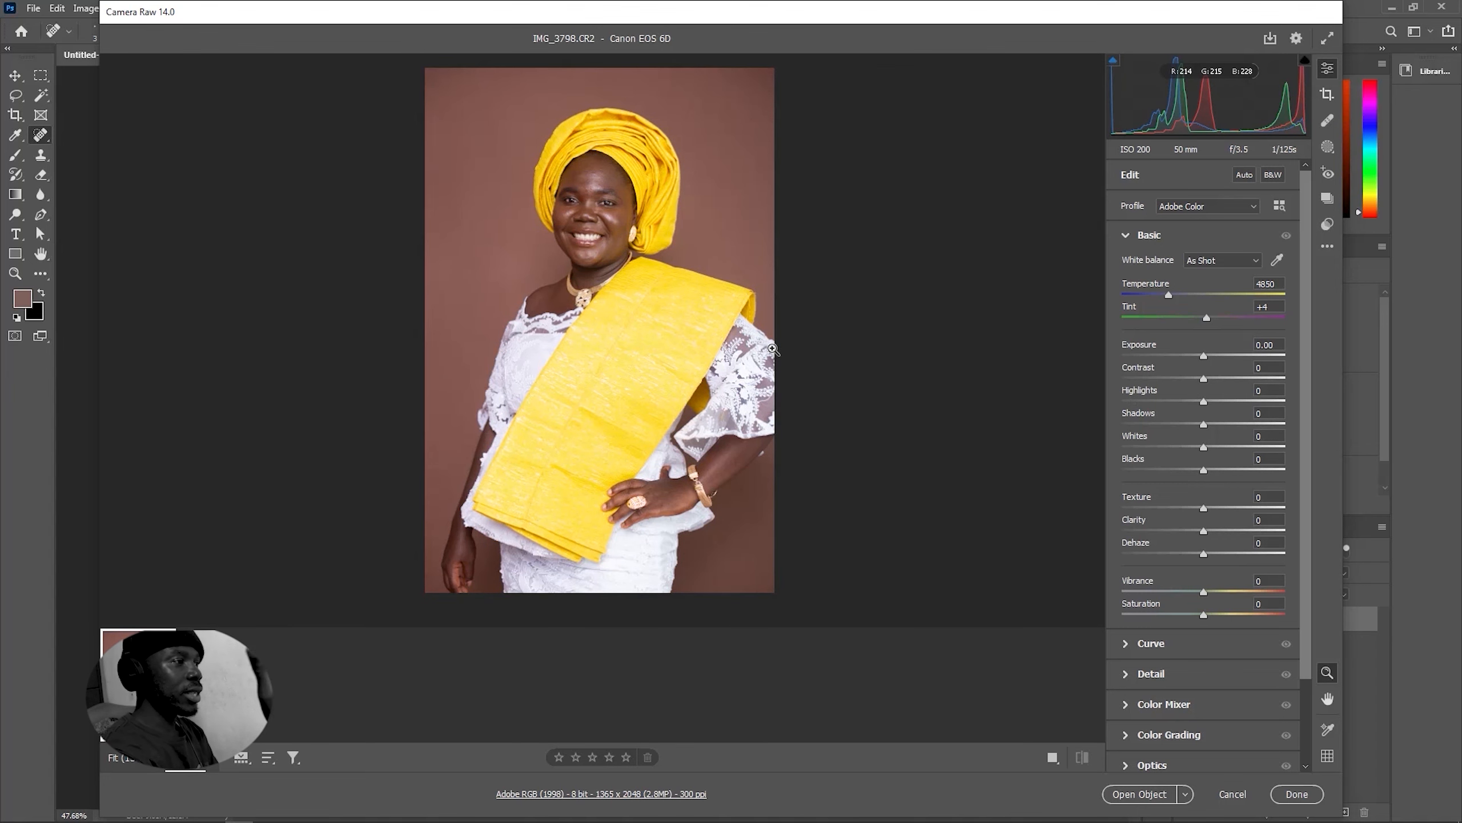
{"action": "key", "text": "p"}
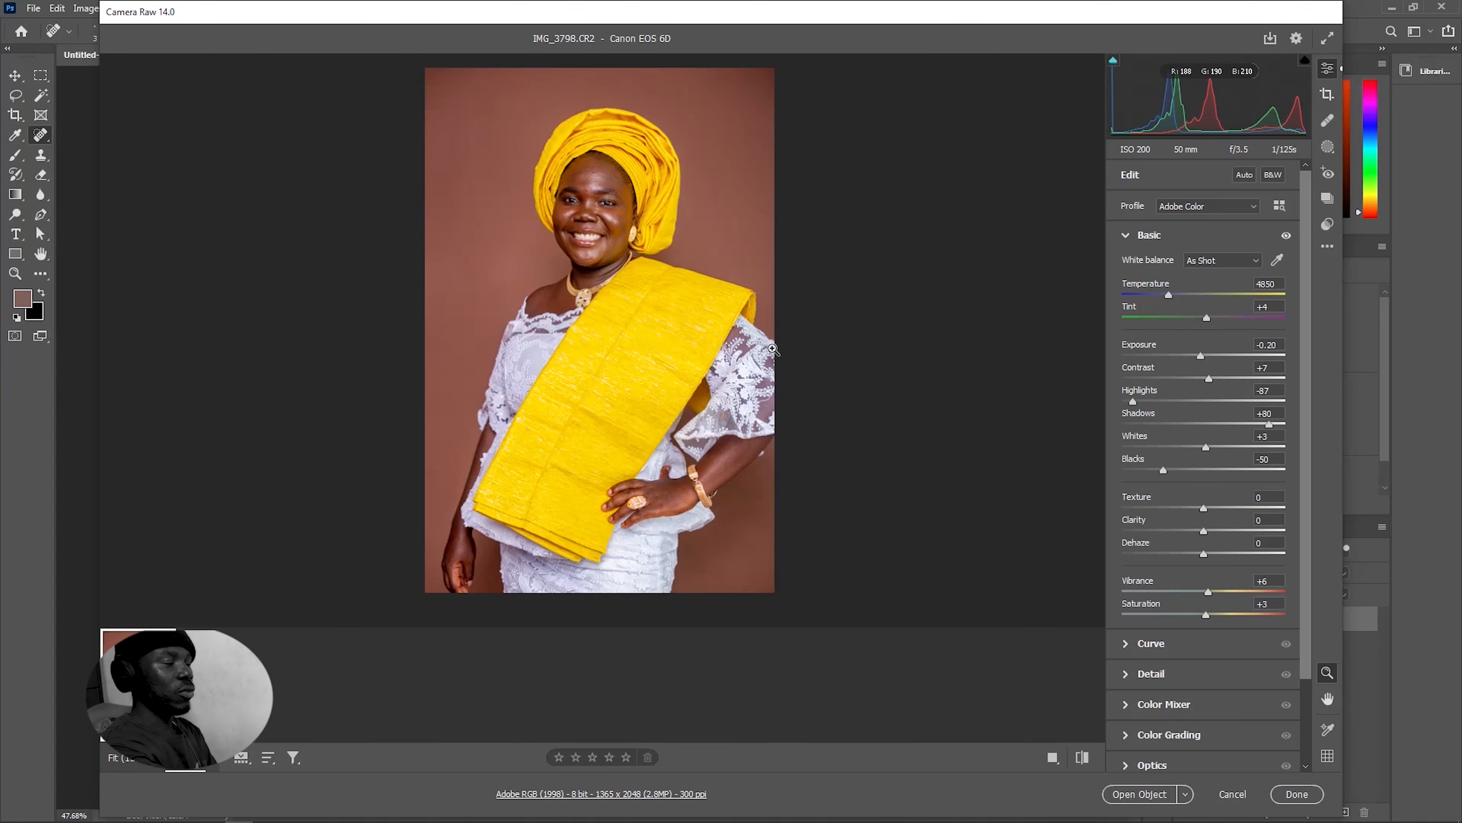
{"action": "key", "text": "p"}
{"action": "key", "text": "p"}
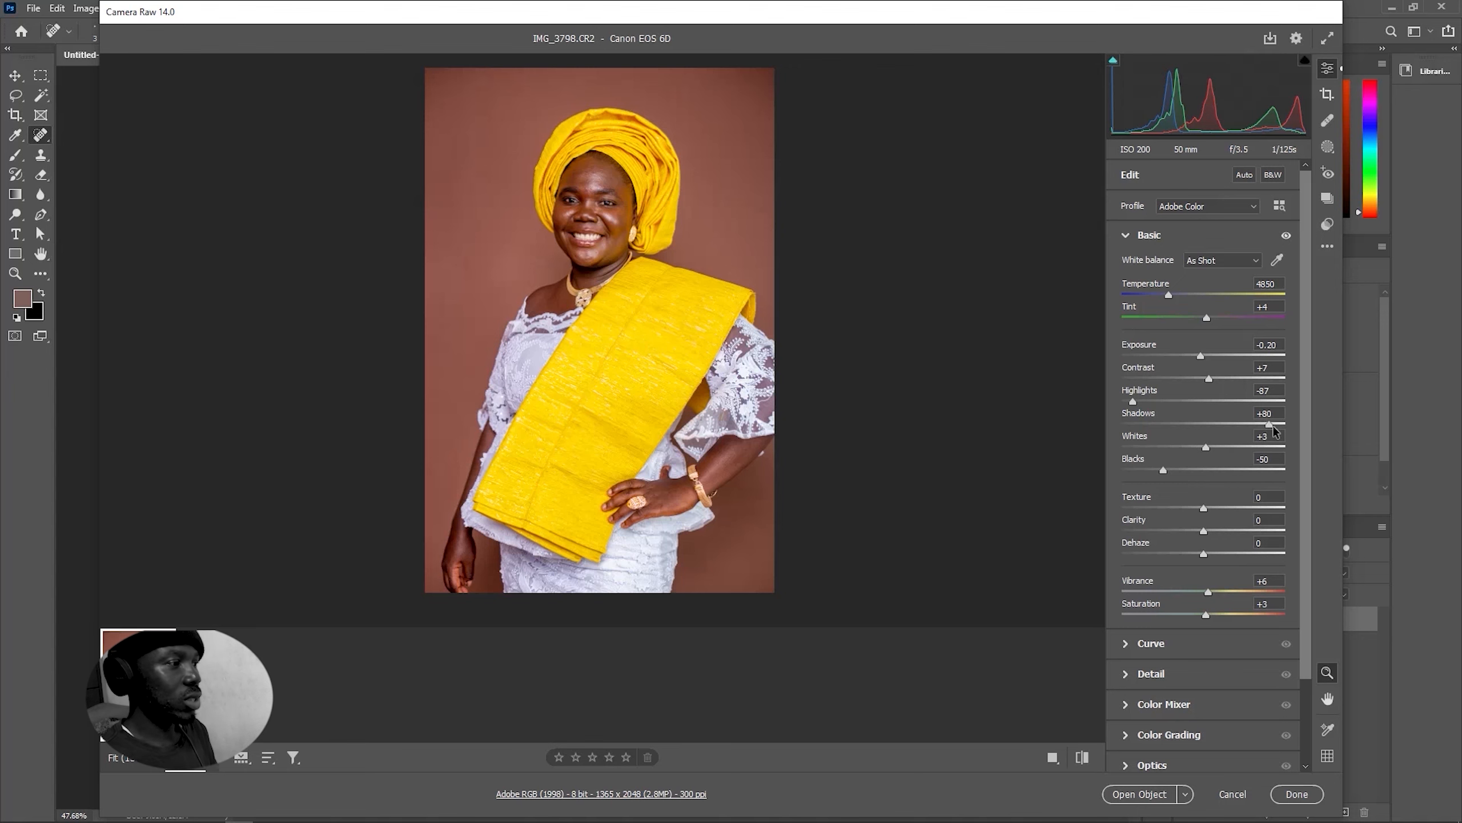
Reduce the portrait's shadows adjustment to +73
{"action": "left_click_drag", "start_coordinate": [1269, 425], "coordinate": [1263, 429]}
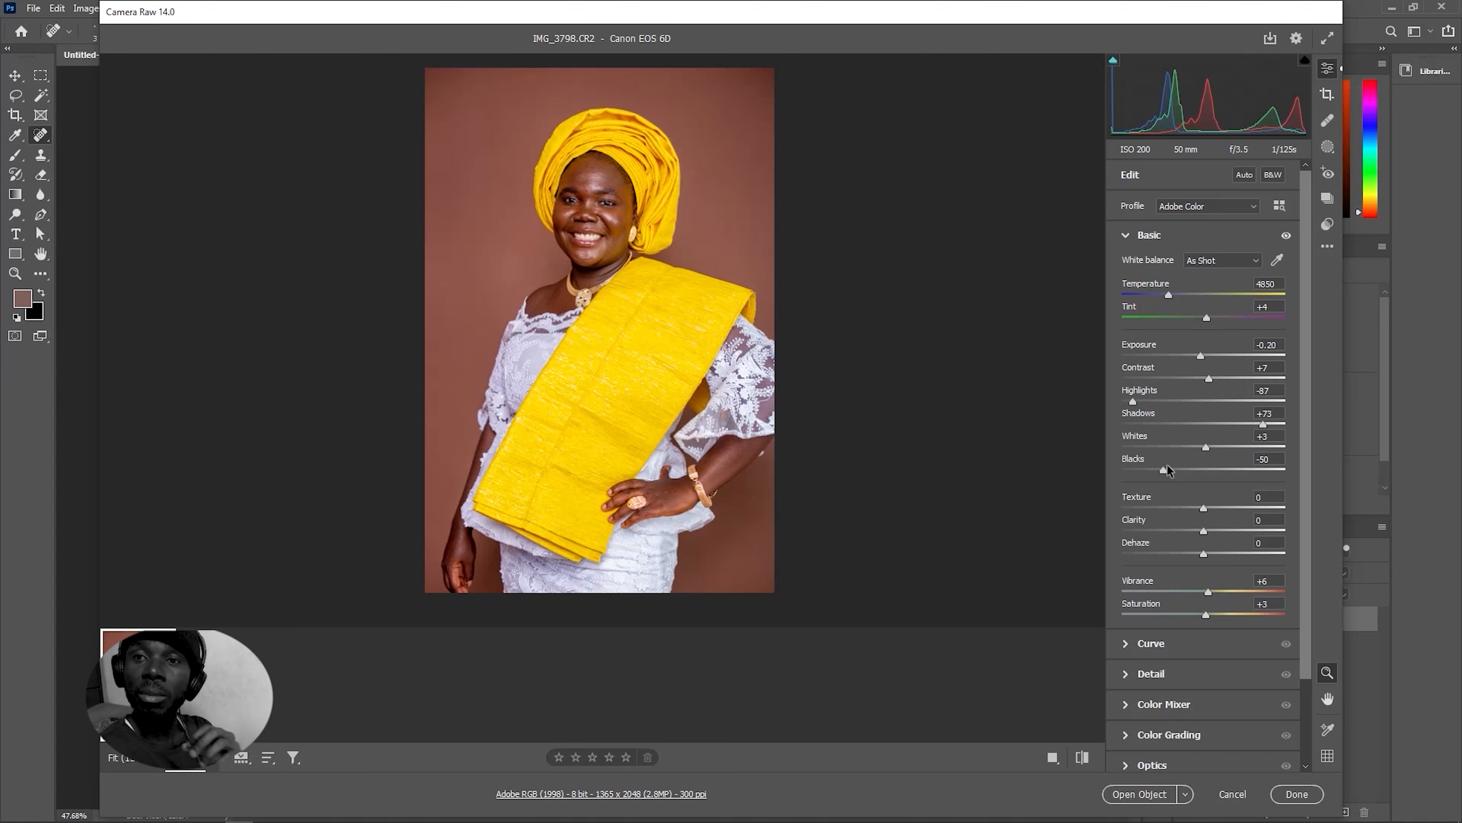
{"action": "mouse_move", "coordinate": [1123, 416]}
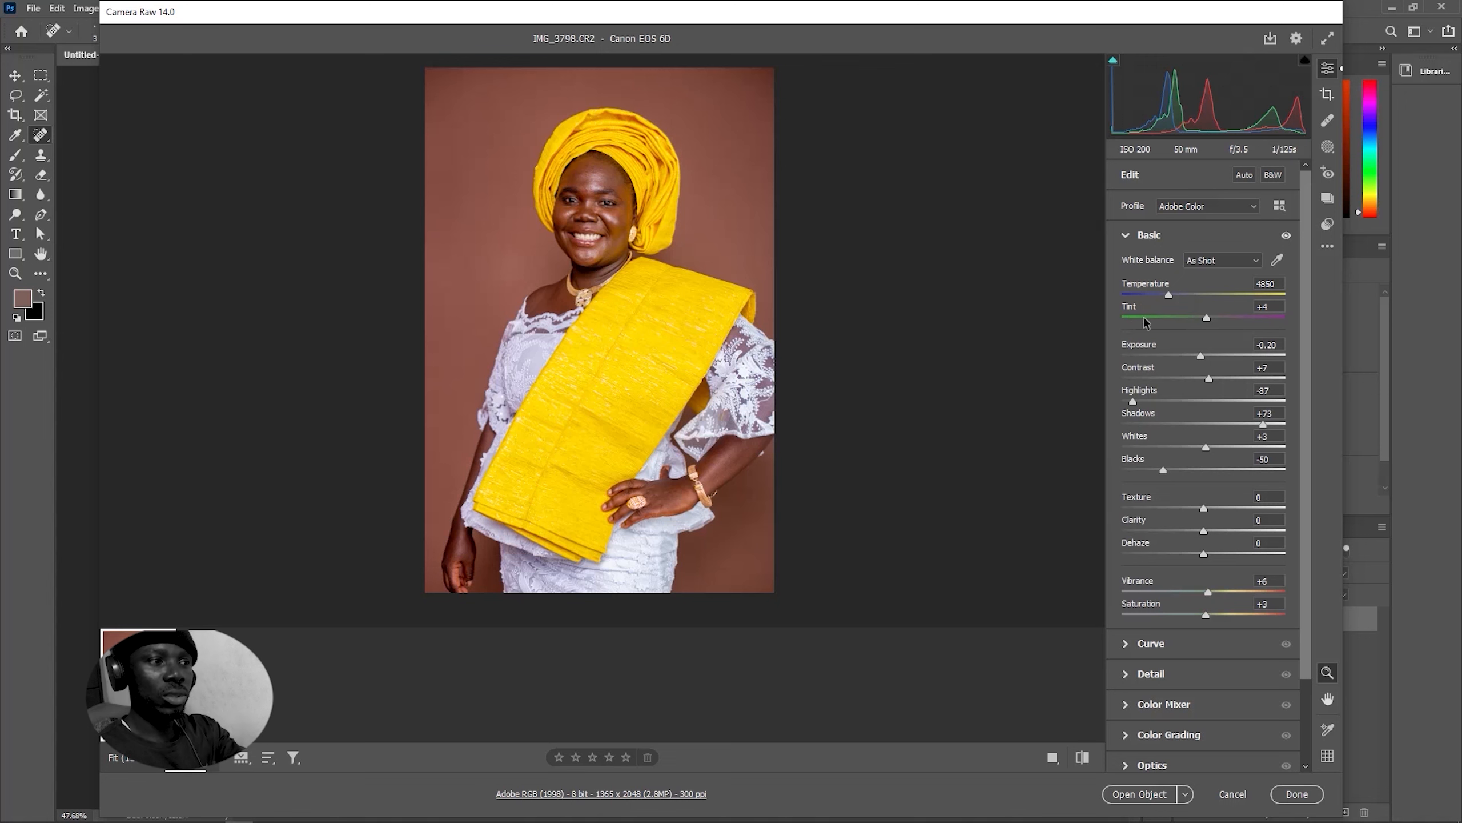
Try the Auto white balance preset on the portrait and return the white balance to As Shot
{"action": "left_click", "coordinate": [1236, 263]}
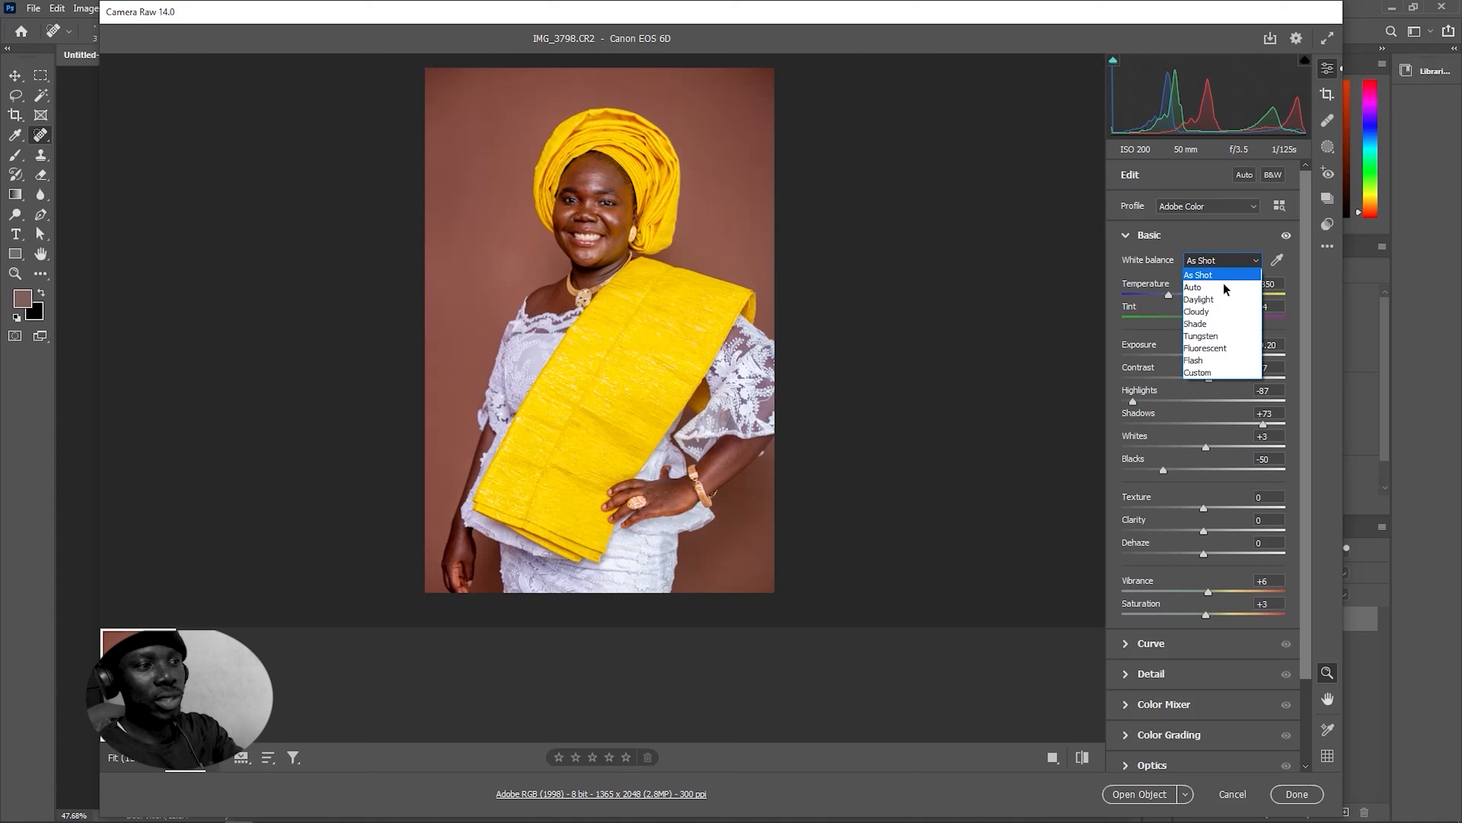
{"action": "left_click", "coordinate": [1210, 289]}
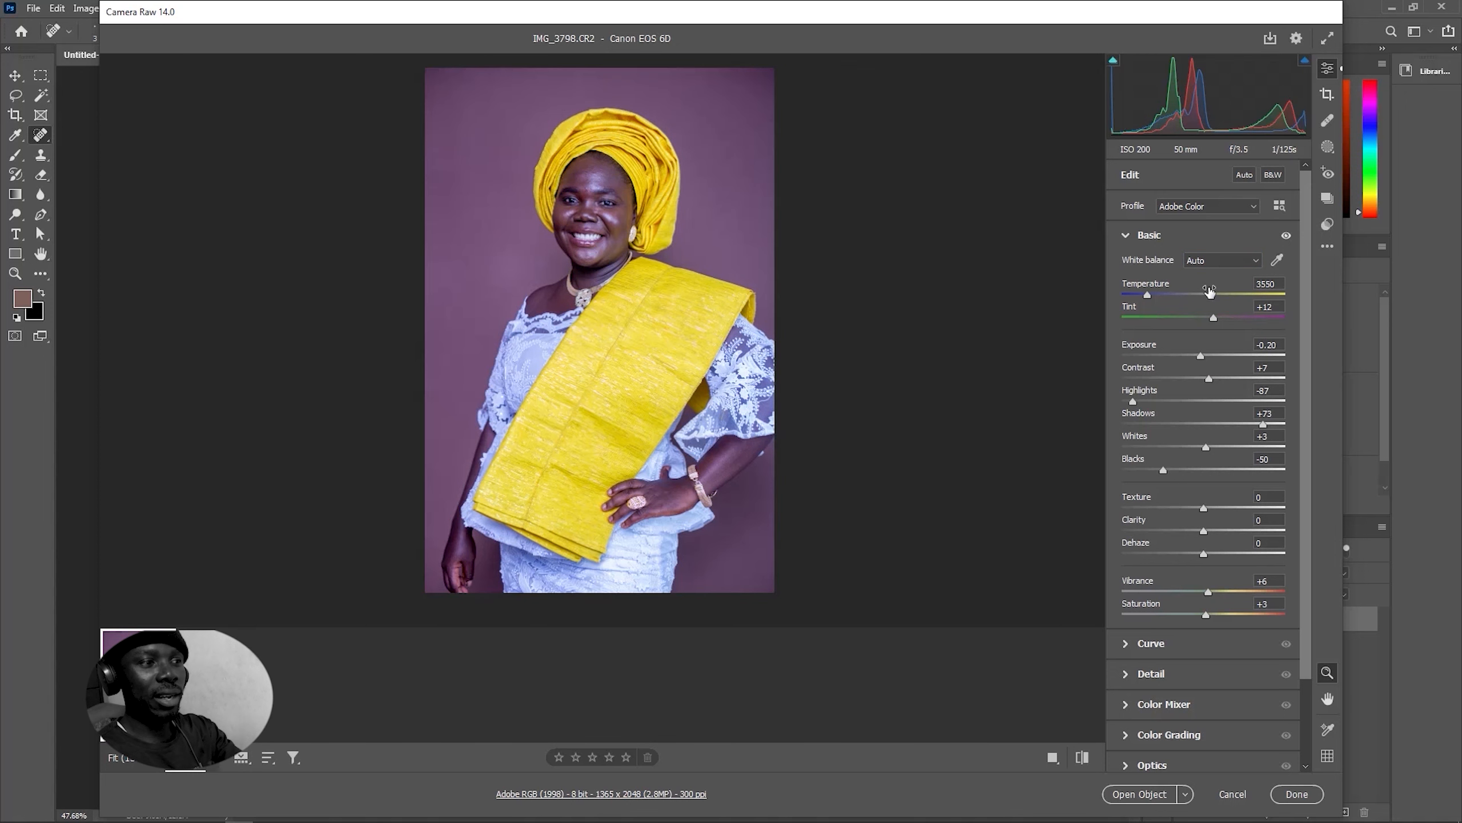
{"action": "left_click", "coordinate": [1215, 261]}
{"action": "left_click", "coordinate": [1215, 270]}
{"action": "left_click", "coordinate": [1215, 261]}
{"action": "left_click", "coordinate": [1216, 272]}
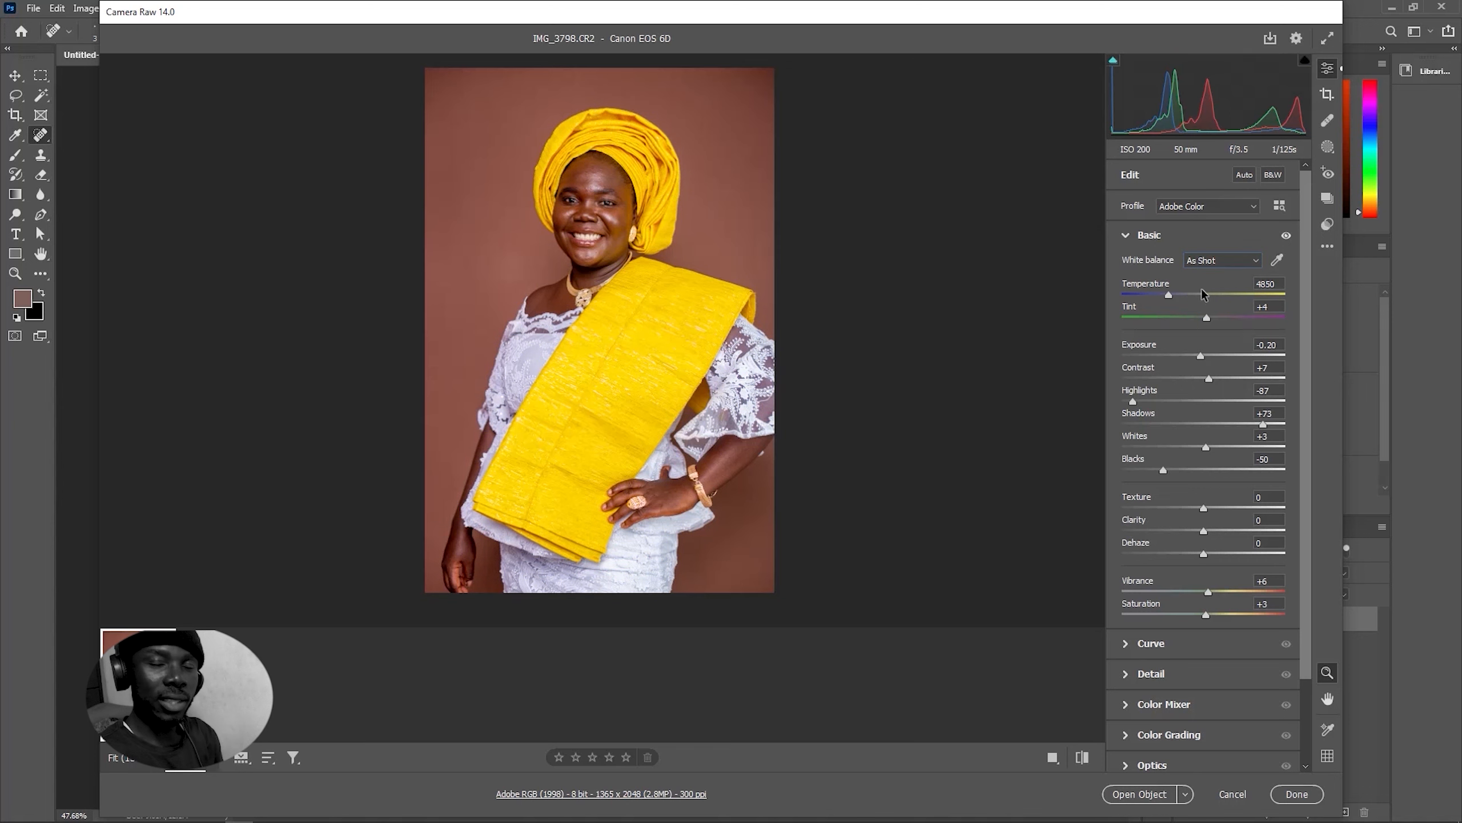
{"action": "left_click", "coordinate": [1219, 263]}
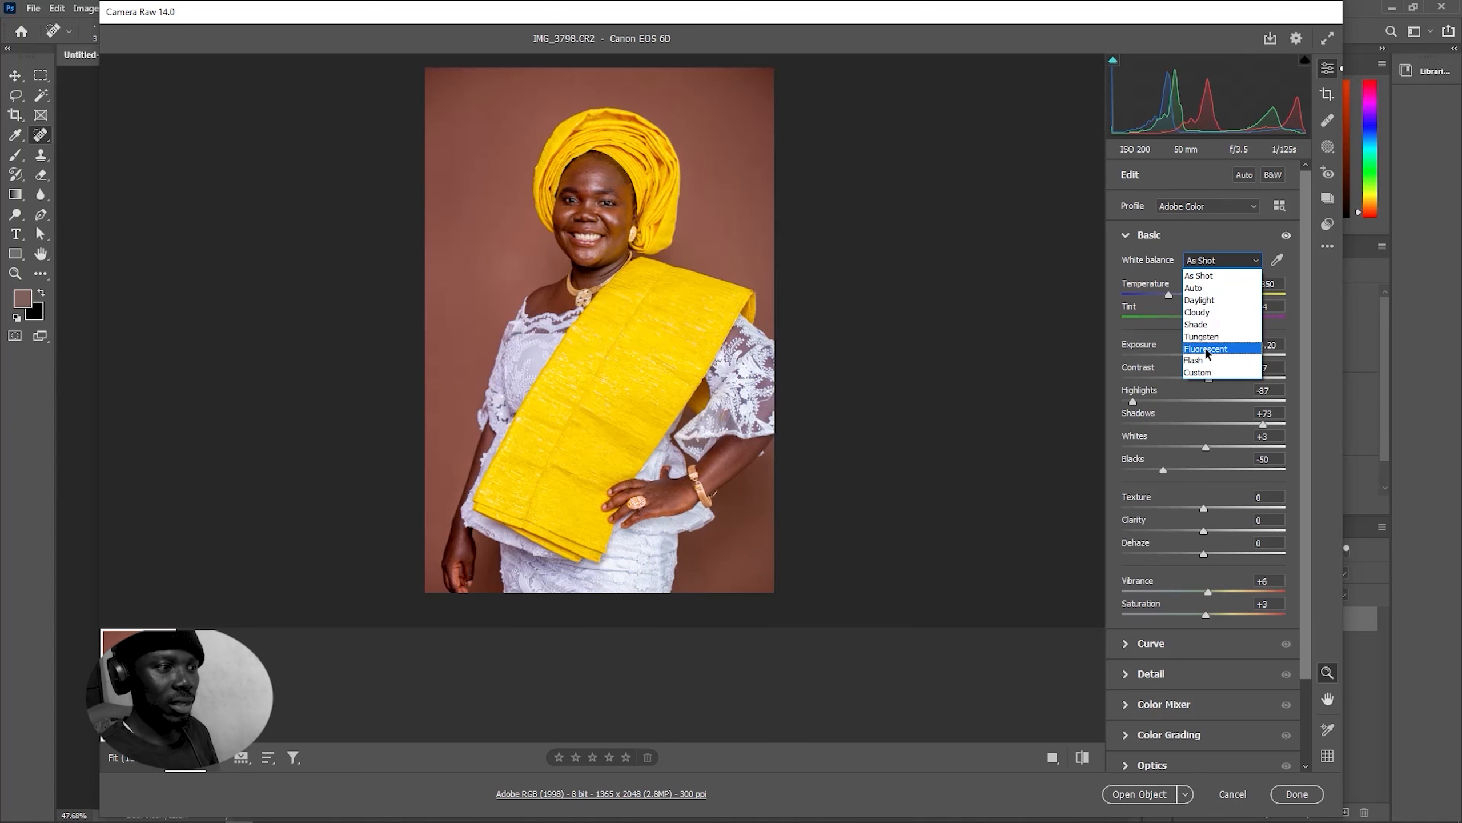
{"action": "left_click", "coordinate": [1214, 264]}
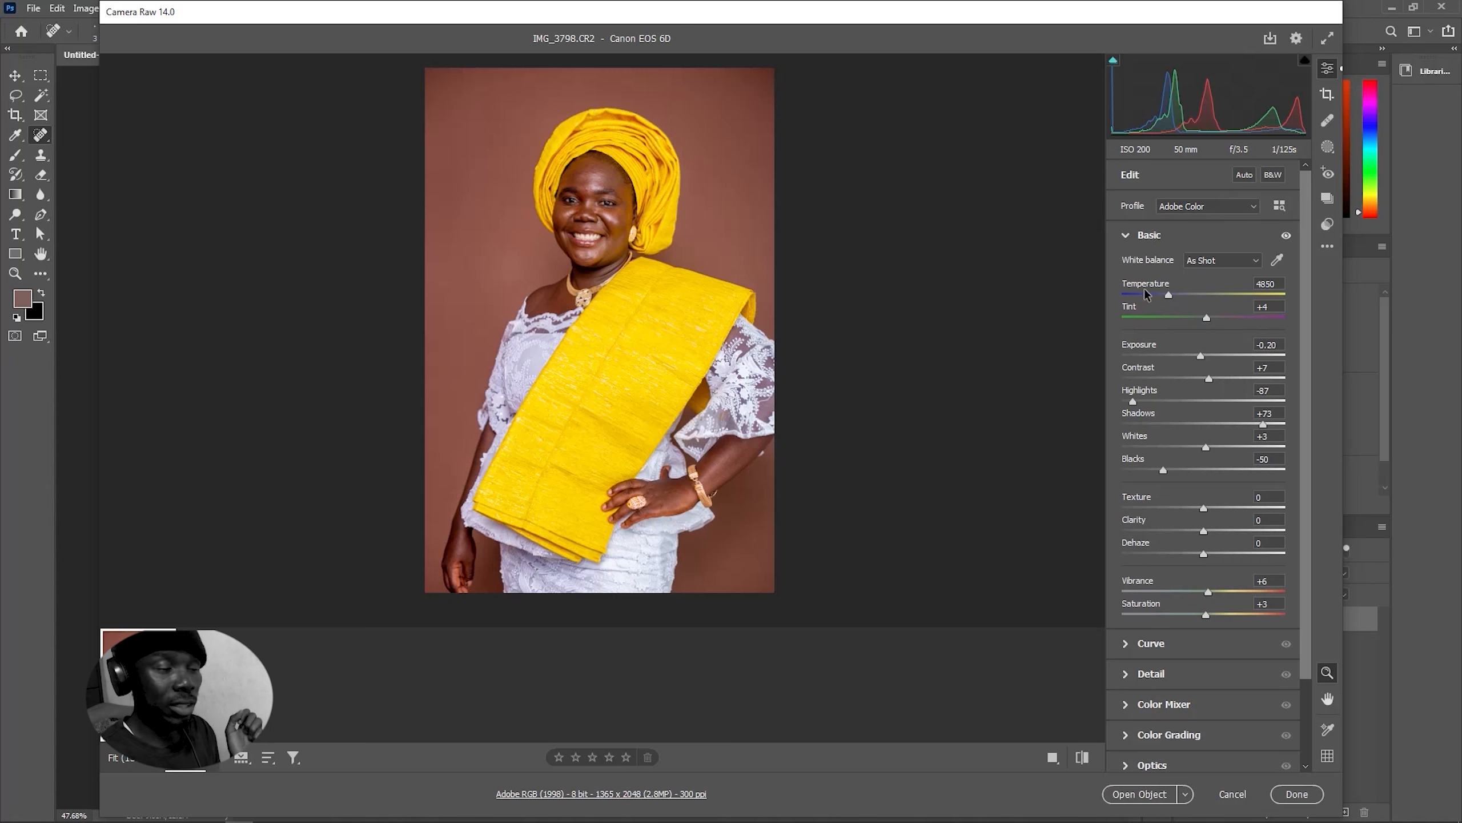
Correct the white balance by sampling the white of the woman's left eye with the White Balance eyedropper
{"action": "left_click", "coordinate": [582, 191]}
{"action": "left_click_drag", "start_coordinate": [630, 213], "coordinate": [795, 254]}
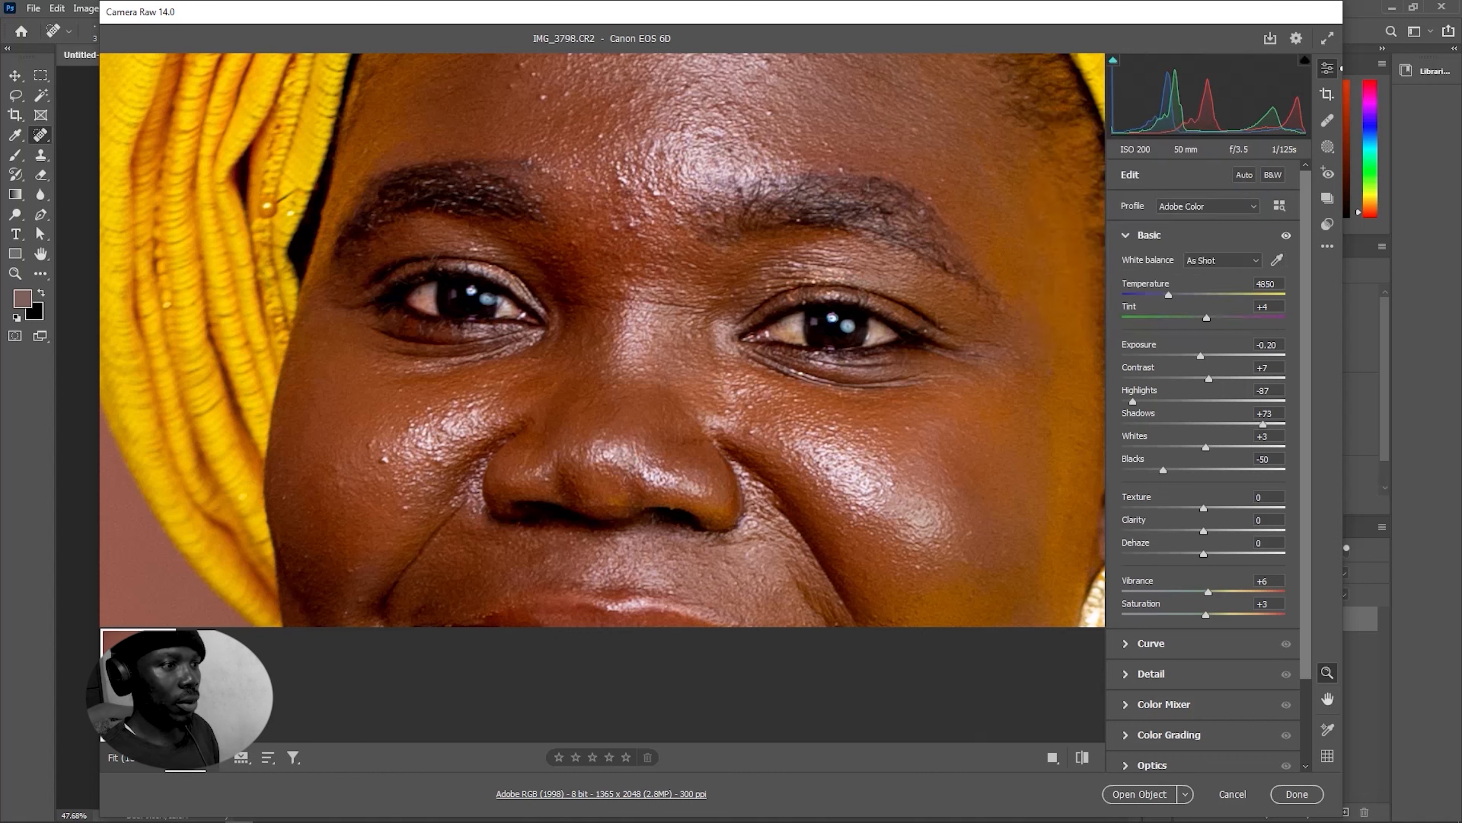
{"action": "left_click", "coordinate": [1276, 261]}
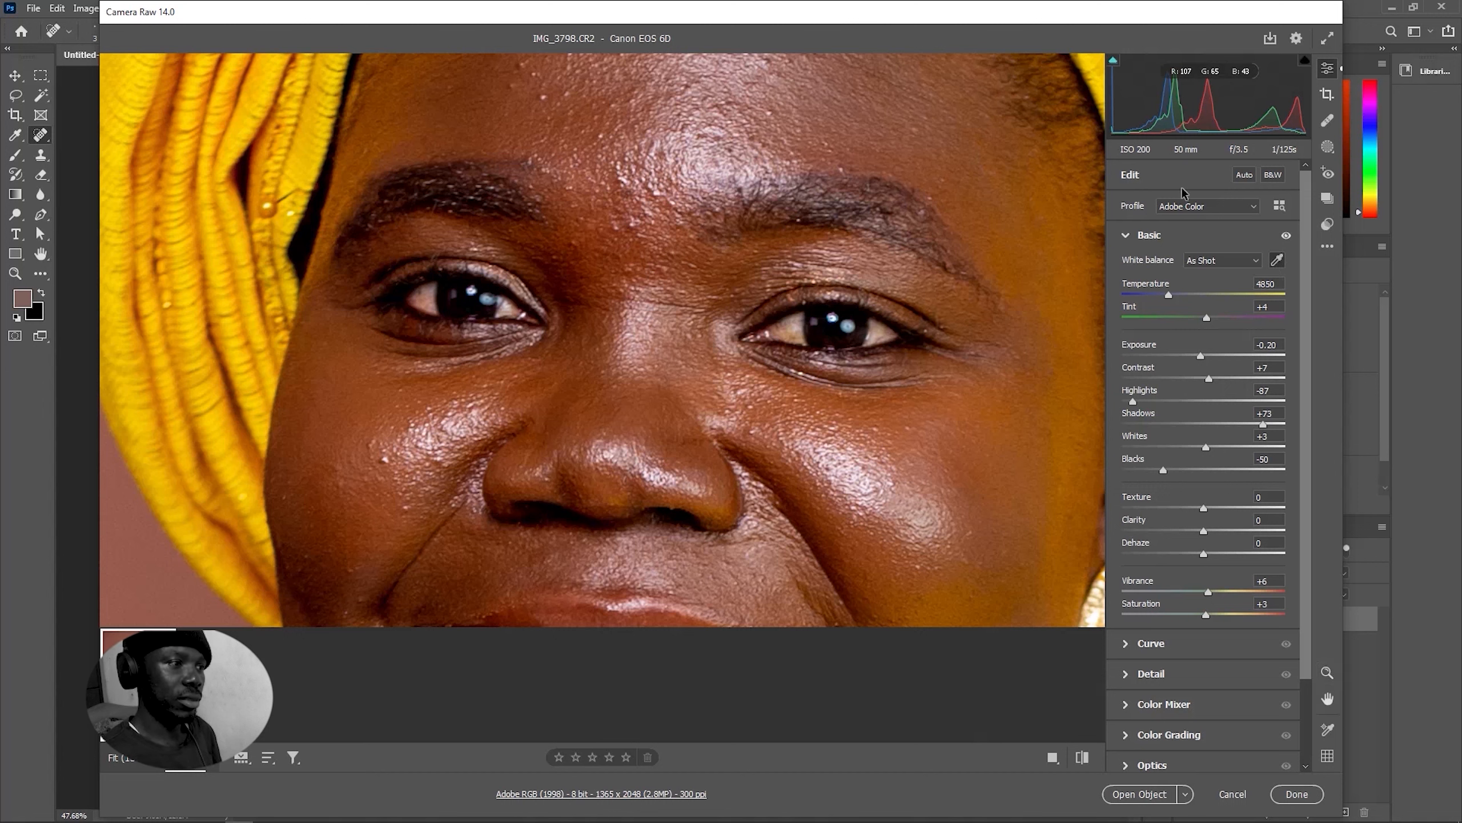
{"action": "left_click", "coordinate": [1278, 261]}
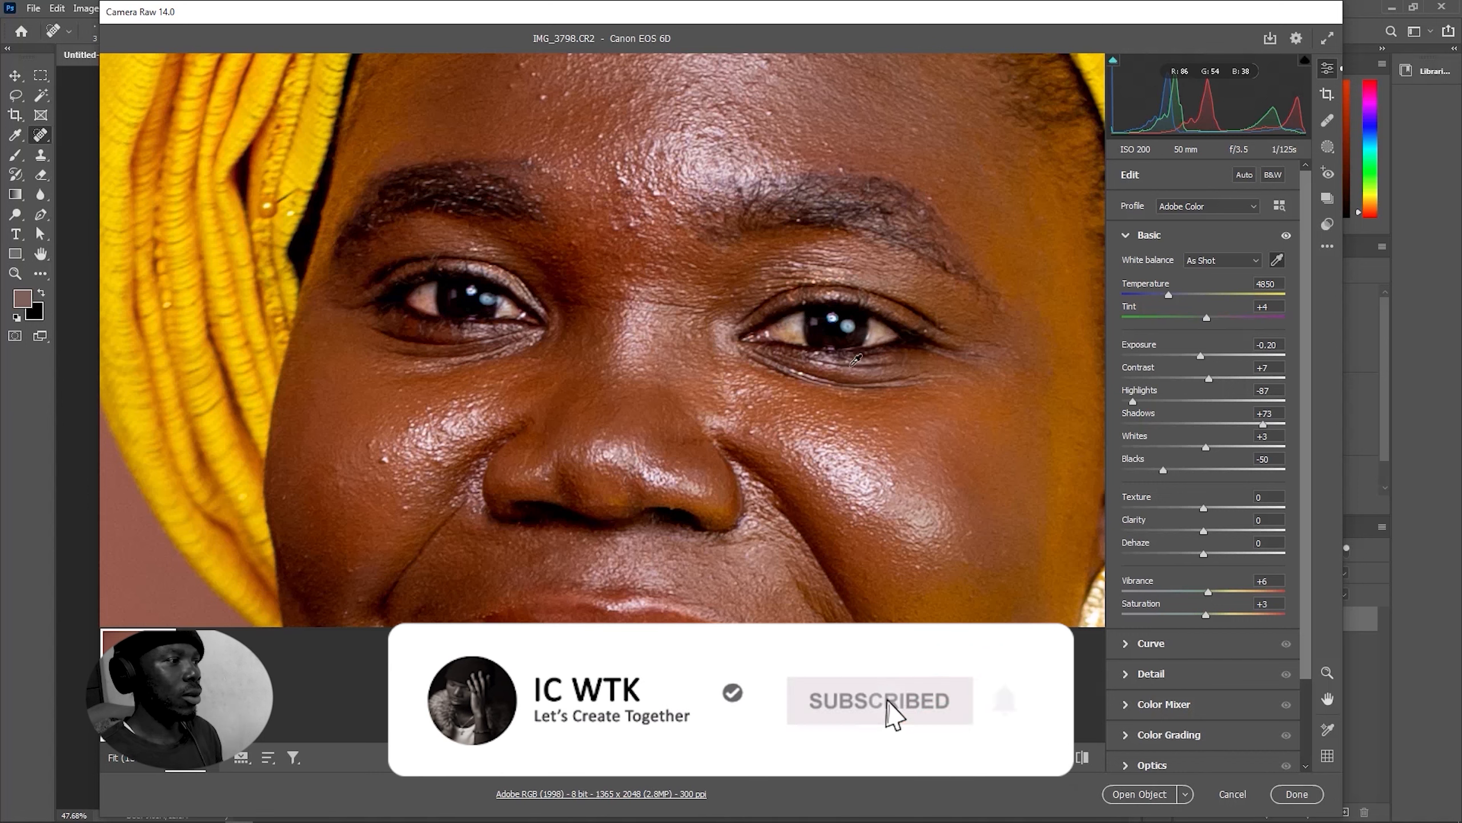
{"action": "left_click", "coordinate": [797, 326]}
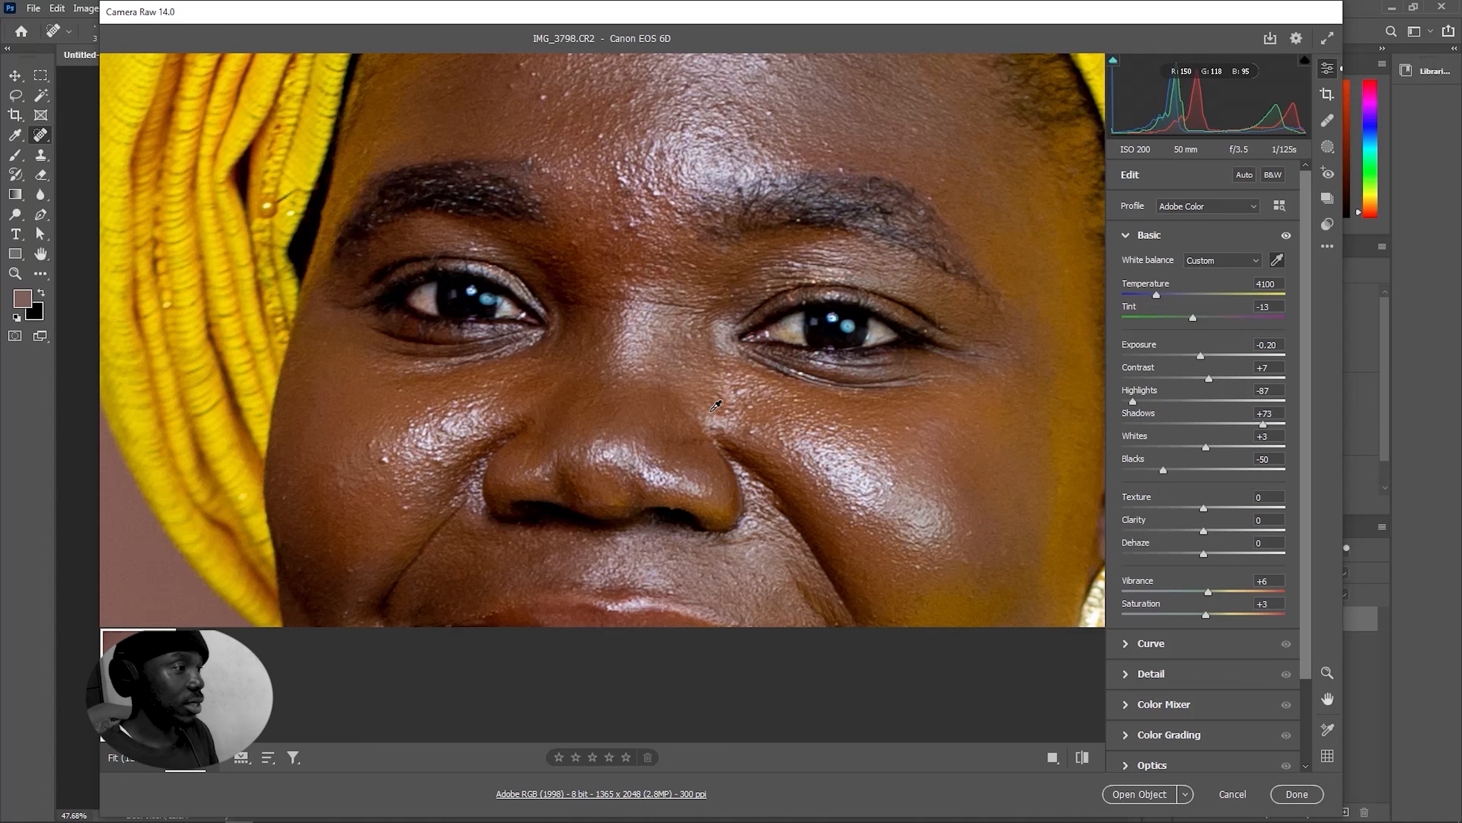
{"action": "left_click", "coordinate": [664, 362], "text": "alt"}
{"action": "scroll", "coordinate": [664, 355], "scroll_direction": "down", "scroll_amount": 6}
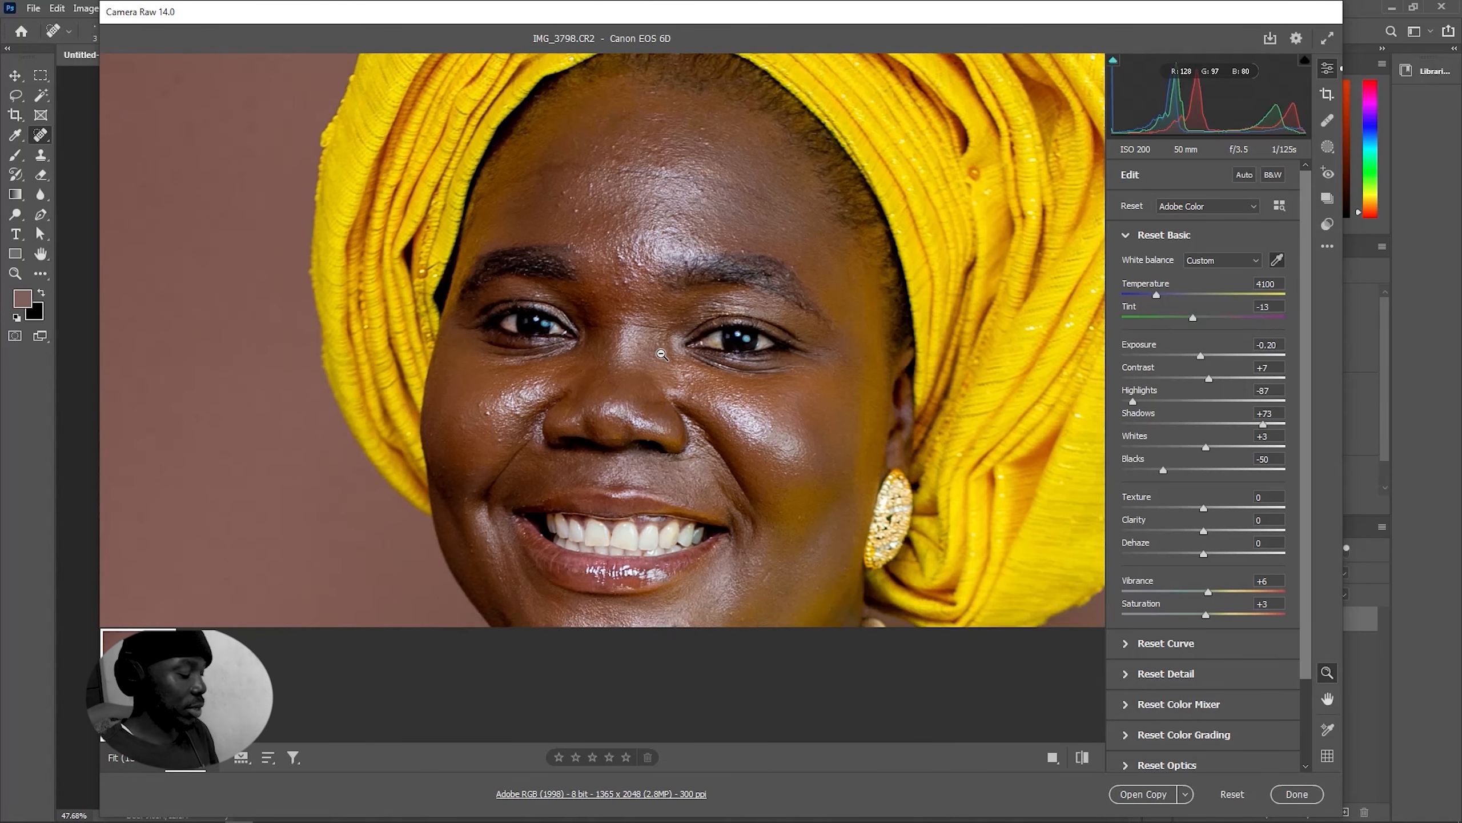
{"action": "key", "text": "alt"}
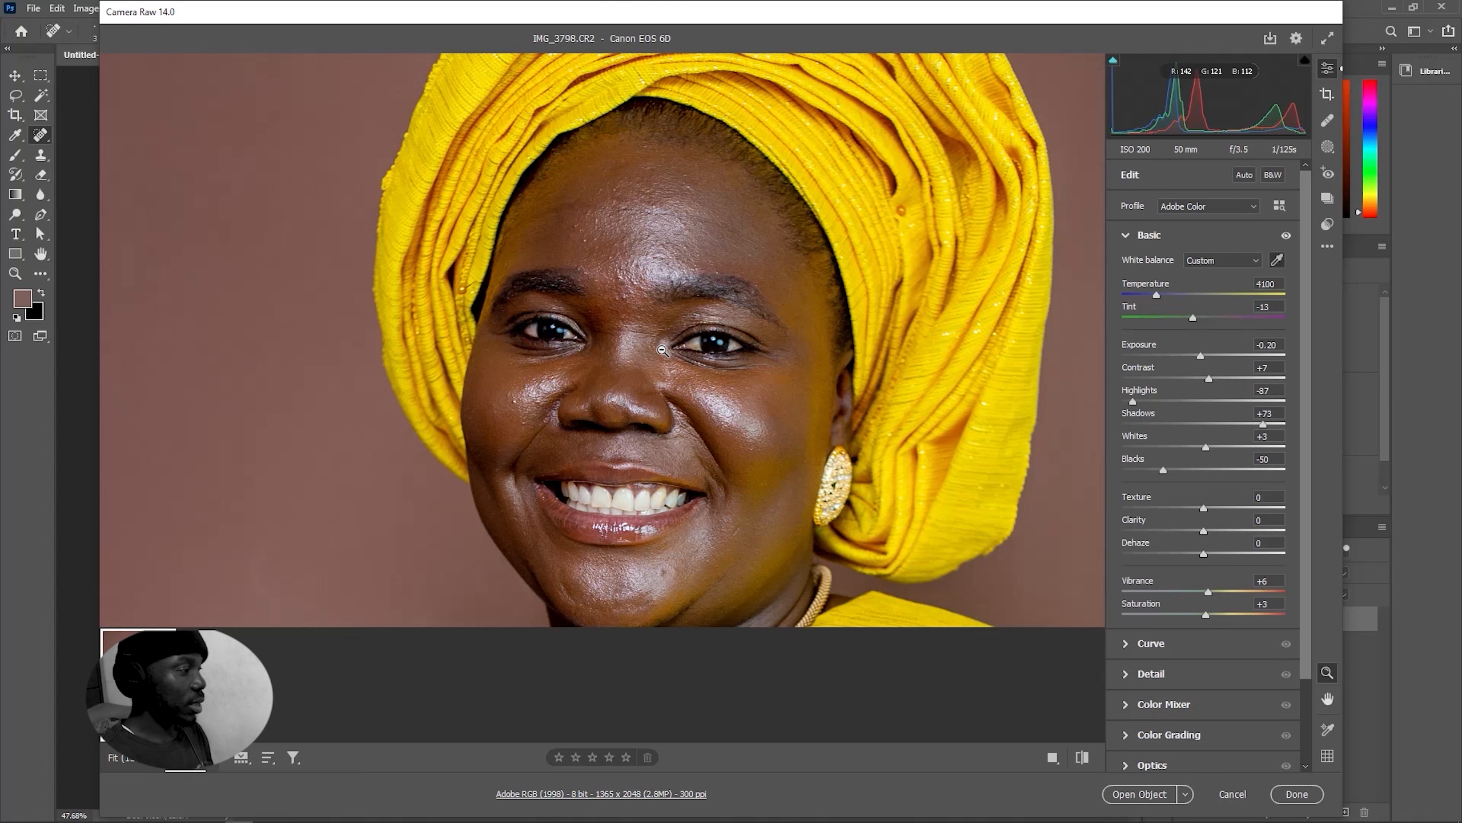
Compare the sampled white balance with the As Shot version across the whole portrait by undoing and redoing the correction
{"action": "left_click", "coordinate": [148, 762]}
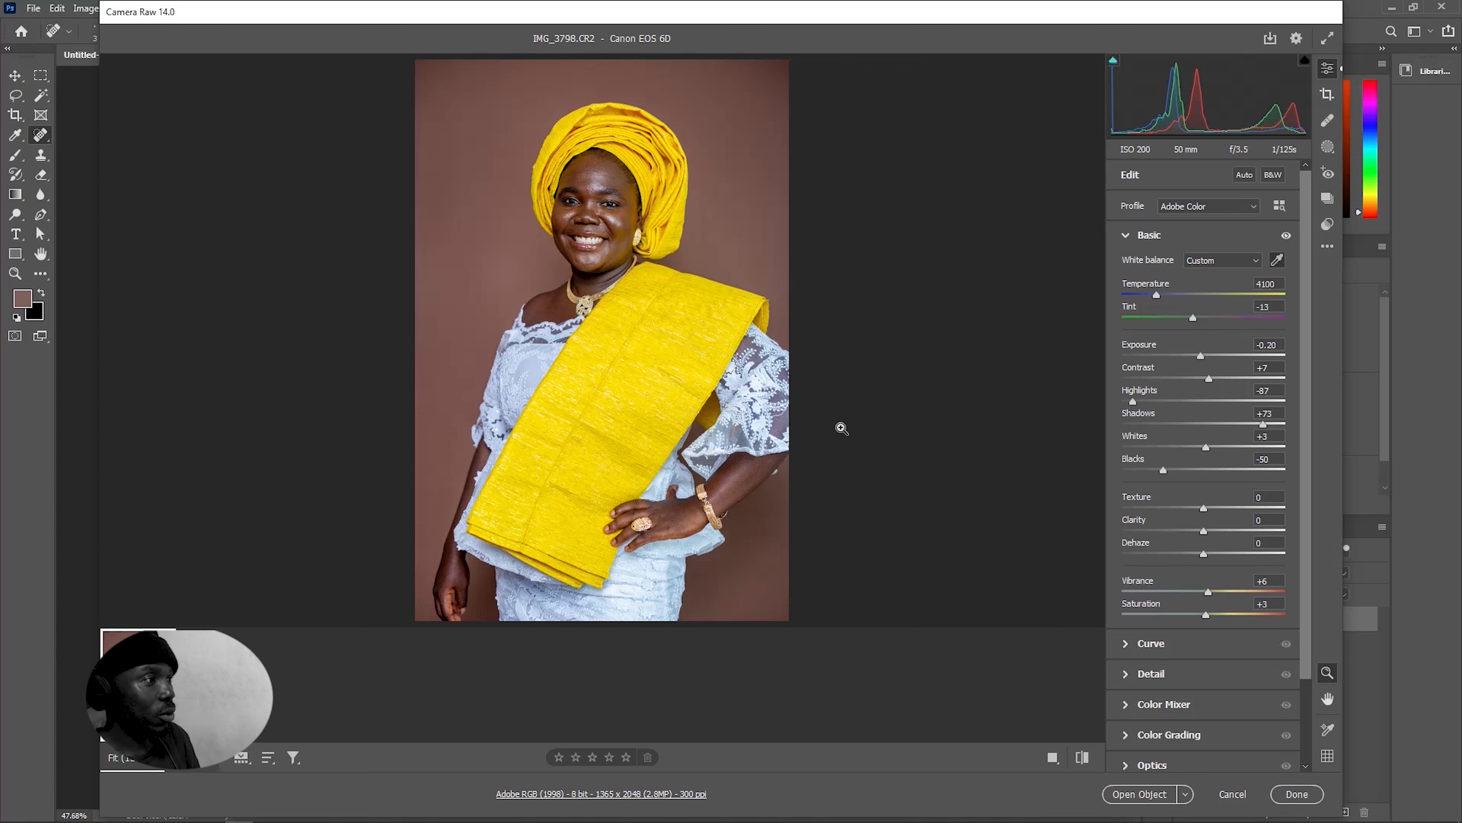
{"action": "key", "text": "ctrl+z"}
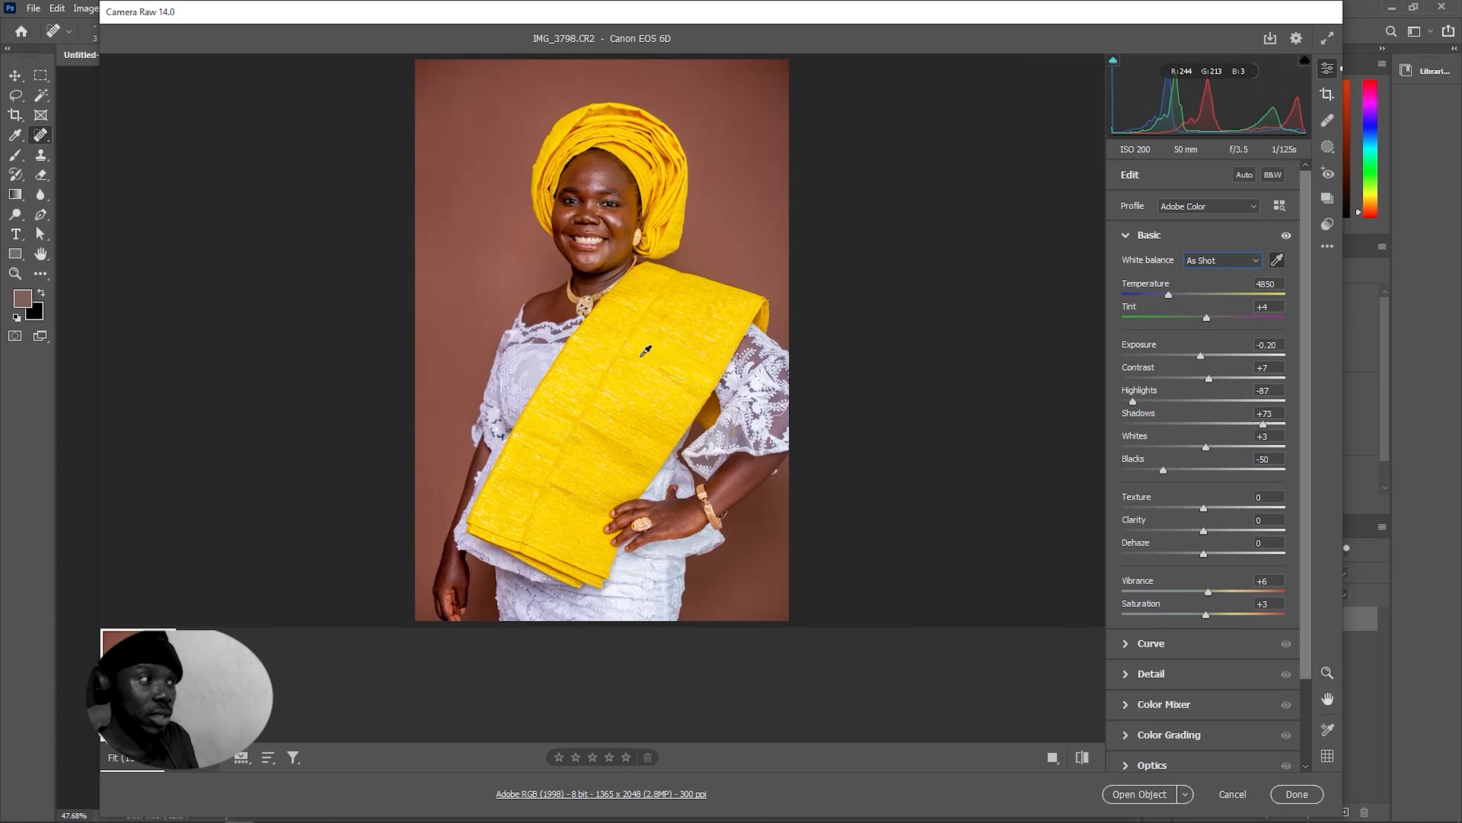
{"action": "key", "text": "shift"}
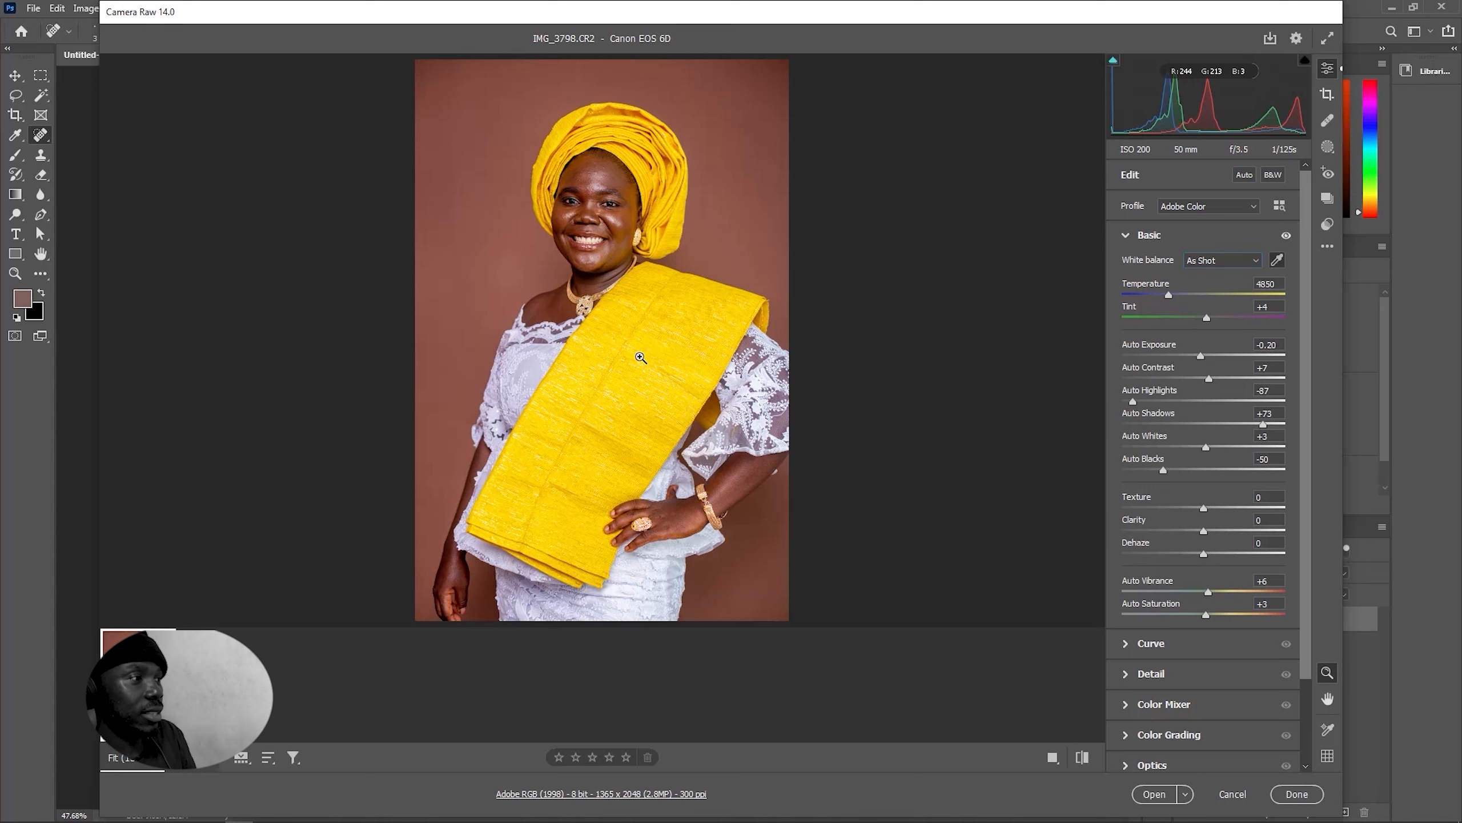
{"action": "key", "text": "ctrl+shift+z"}
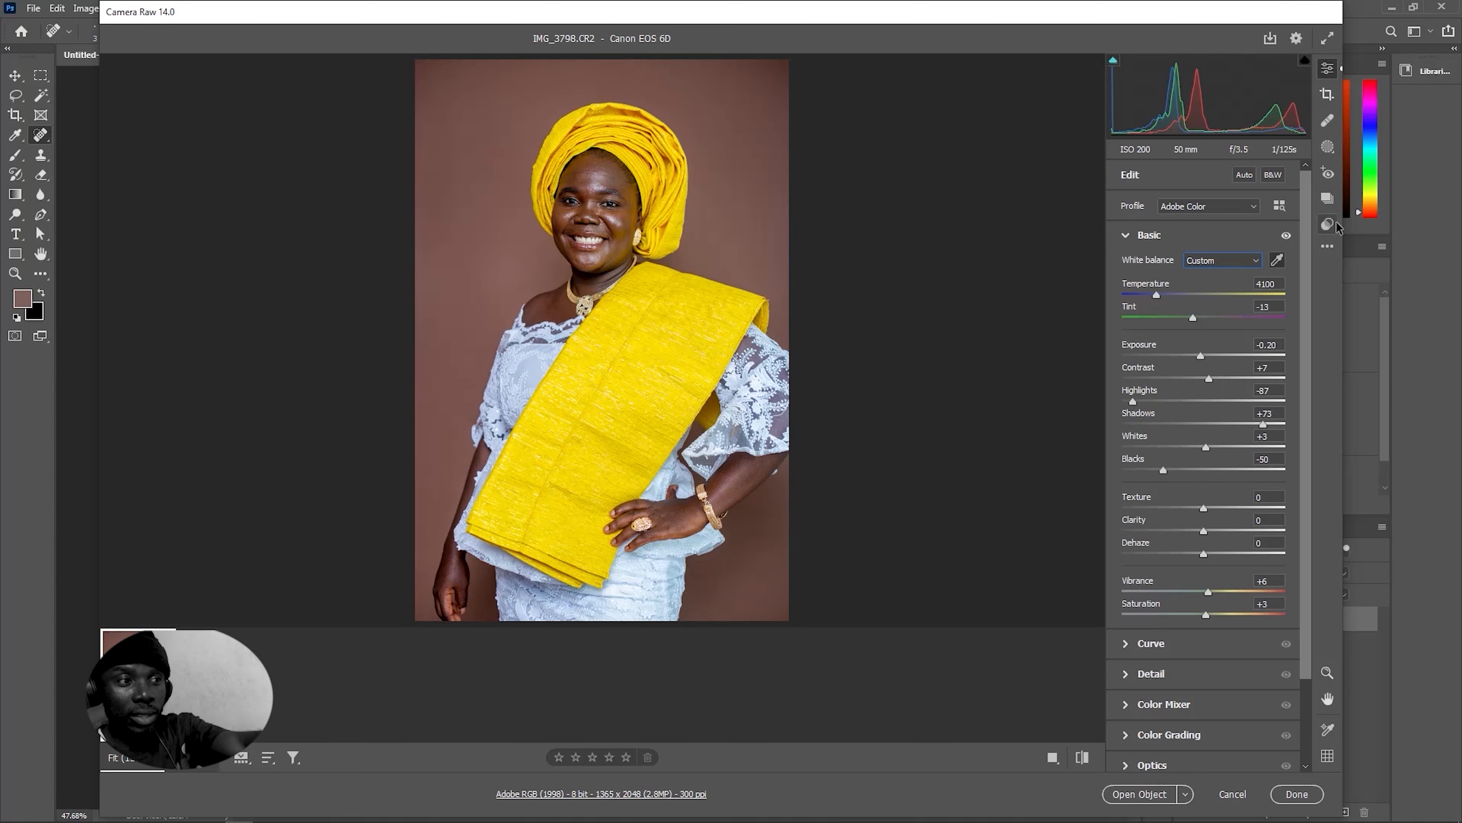
{"action": "left_click", "coordinate": [1275, 261]}
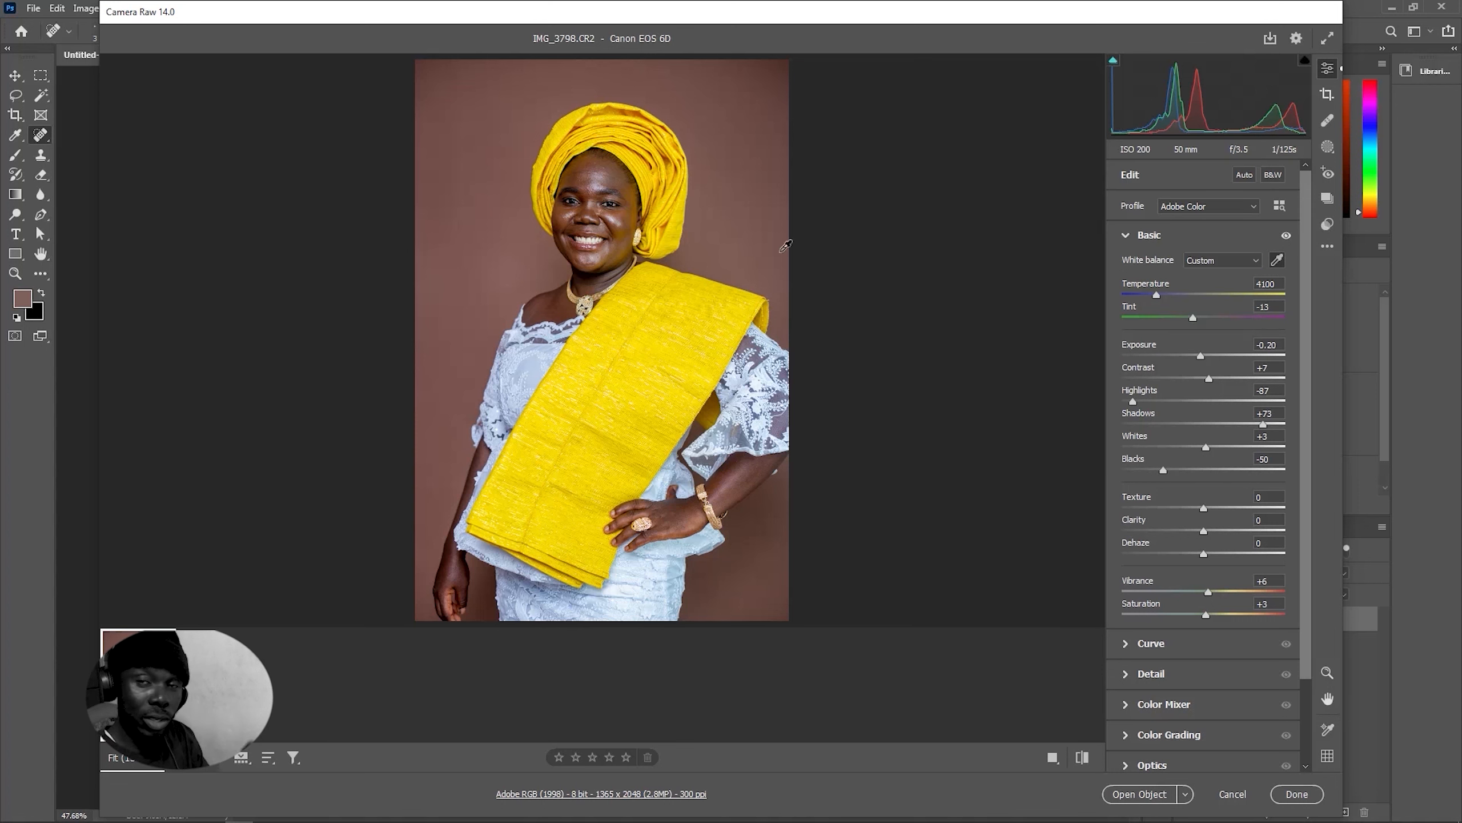
{"action": "left_click", "coordinate": [625, 288]}
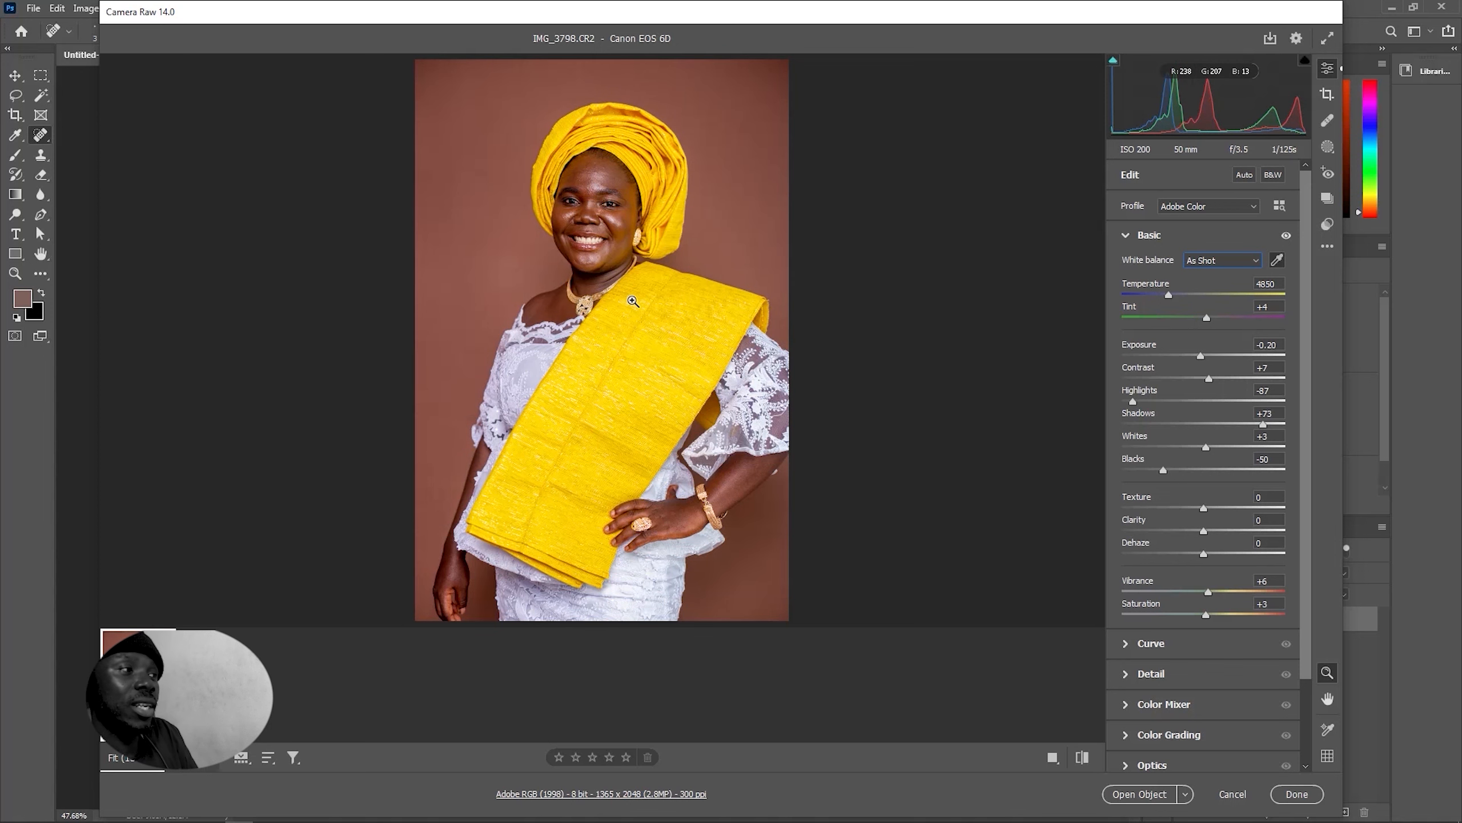
{"action": "key", "text": "ctrl+shift+z"}
{"action": "key", "text": "i"}
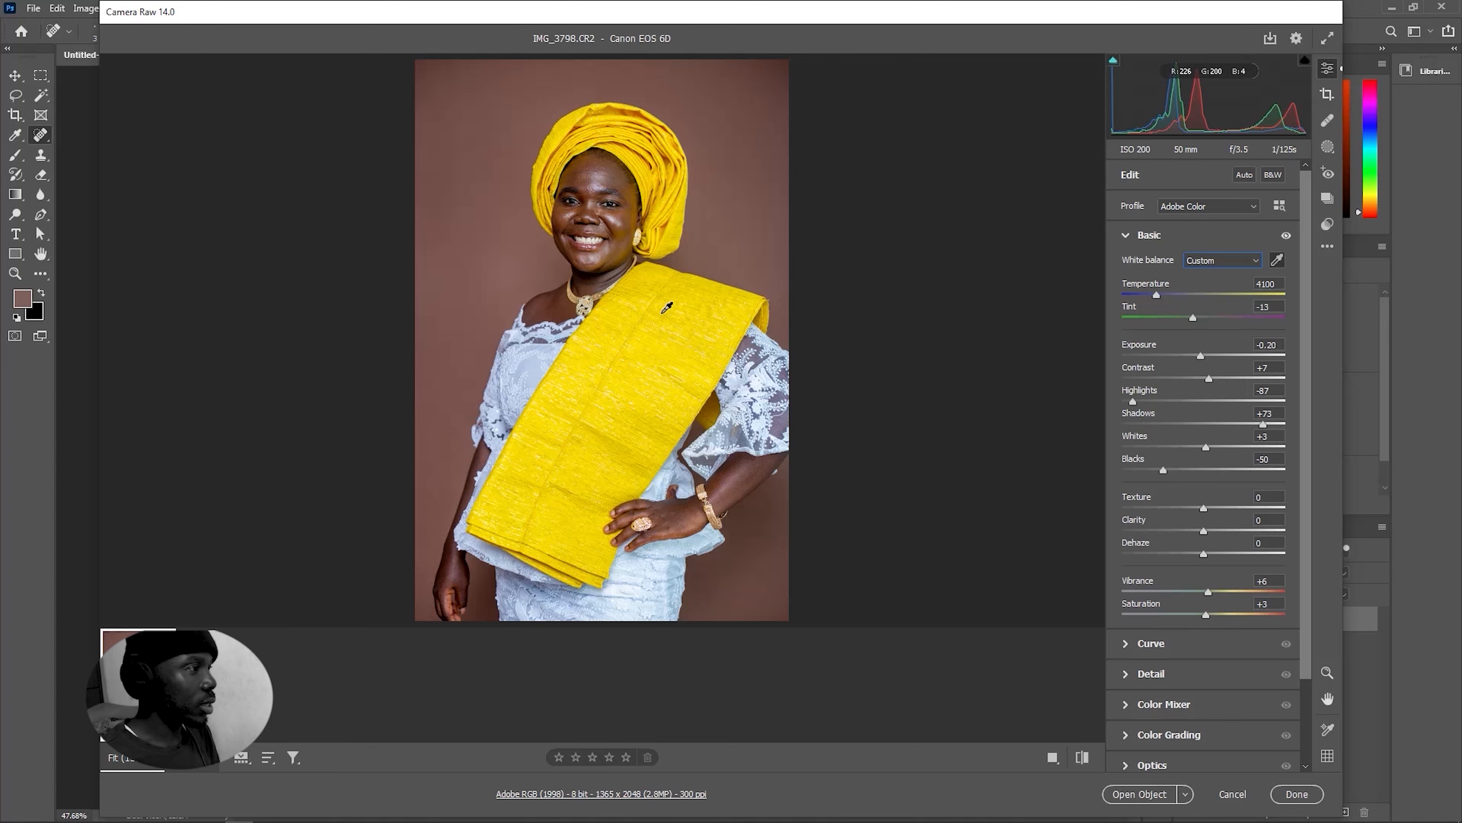
Raise the portrait's clarity to +8
{"action": "scroll", "coordinate": [565, 233], "scroll_direction": "up", "scroll_amount": 3}
{"action": "scroll", "coordinate": [565, 234], "scroll_direction": "down", "scroll_amount": 3}
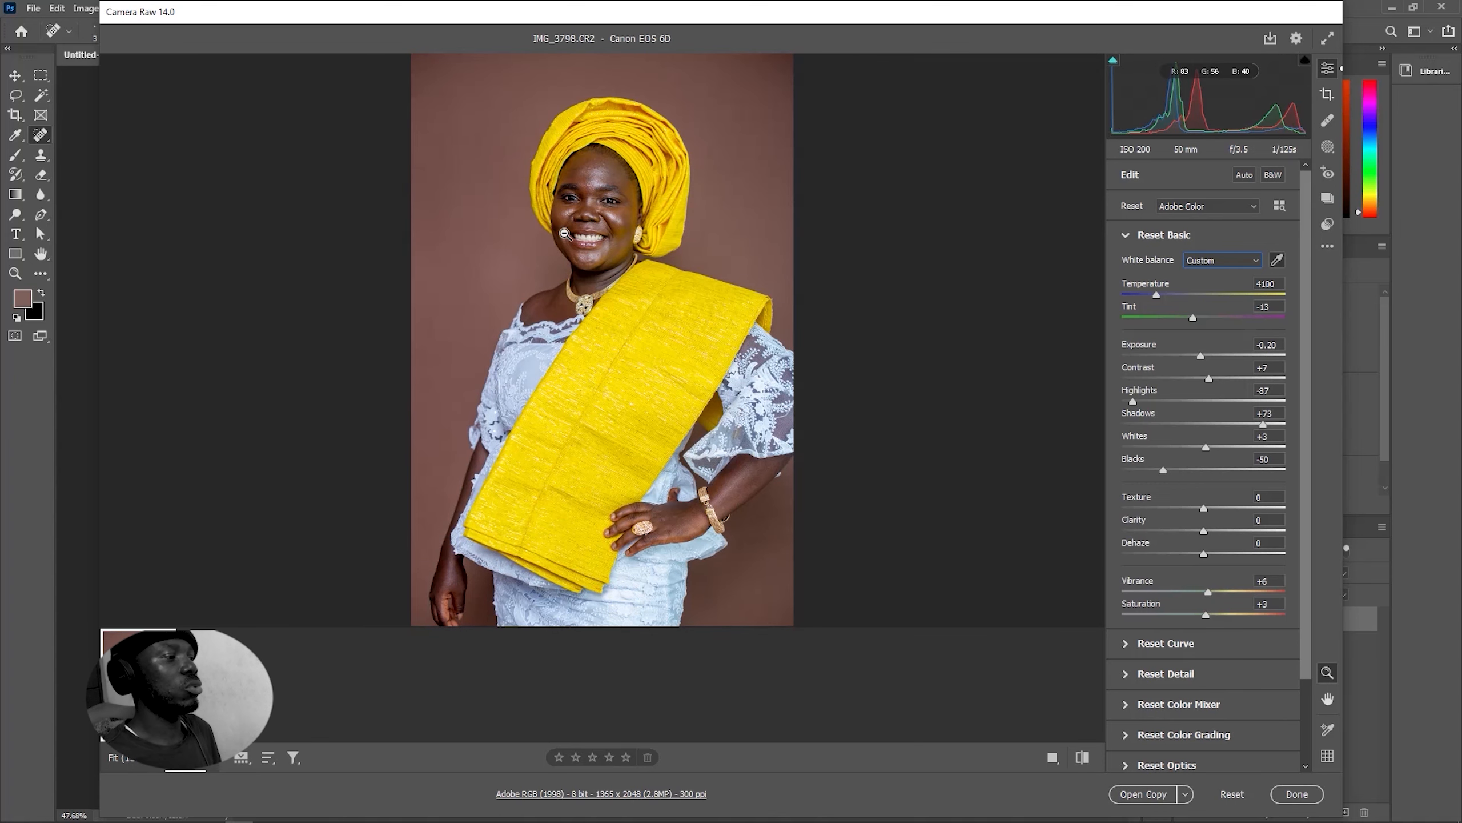
{"action": "scroll", "coordinate": [565, 234], "scroll_direction": "up", "scroll_amount": 2}
{"action": "scroll", "coordinate": [565, 233], "scroll_direction": "down", "scroll_amount": 3}
{"action": "scroll", "coordinate": [565, 233], "scroll_direction": "up", "scroll_amount": 1}
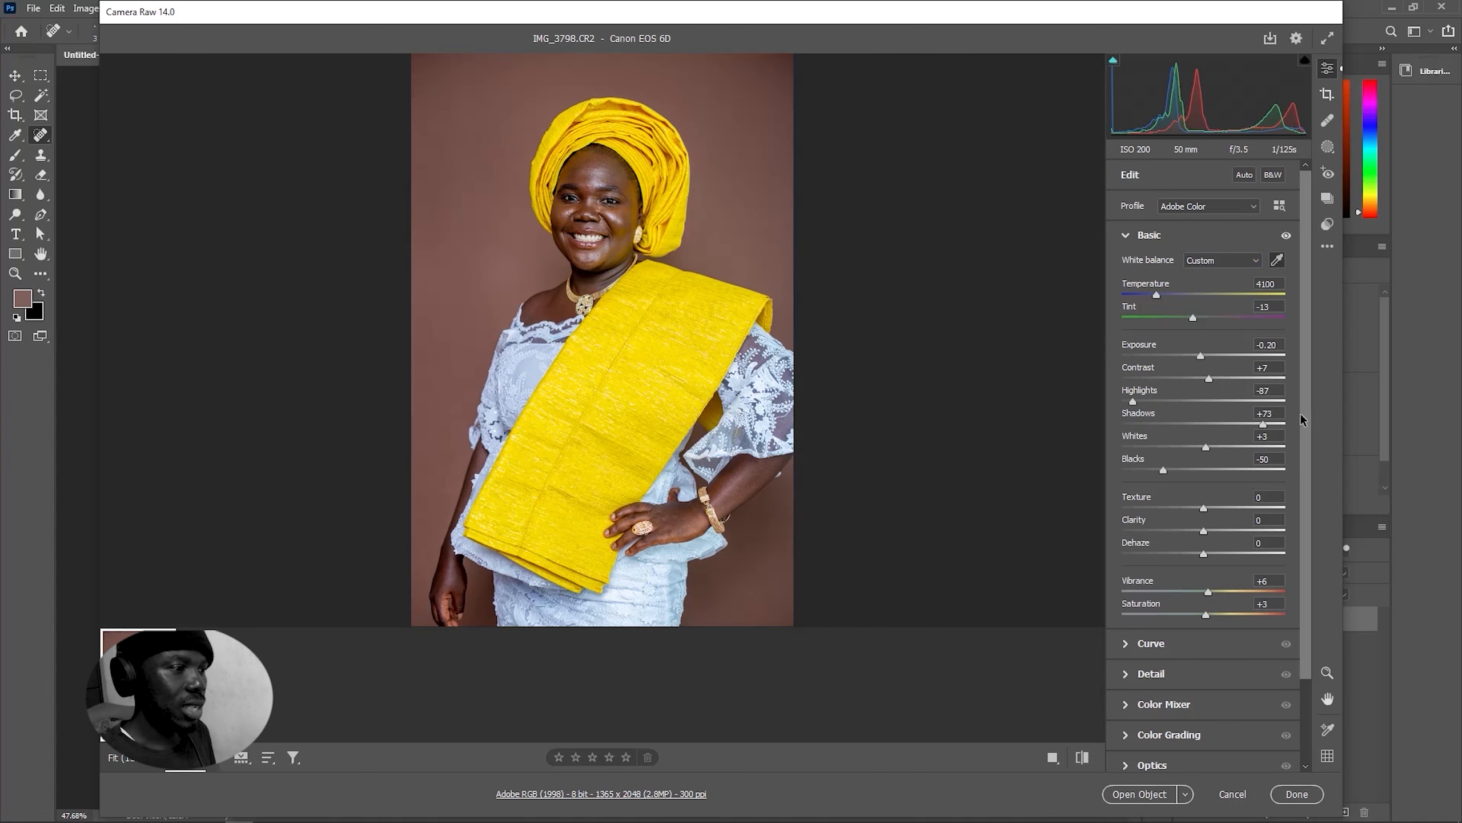
{"action": "left_click_drag", "start_coordinate": [1203, 531], "coordinate": [1206, 530]}
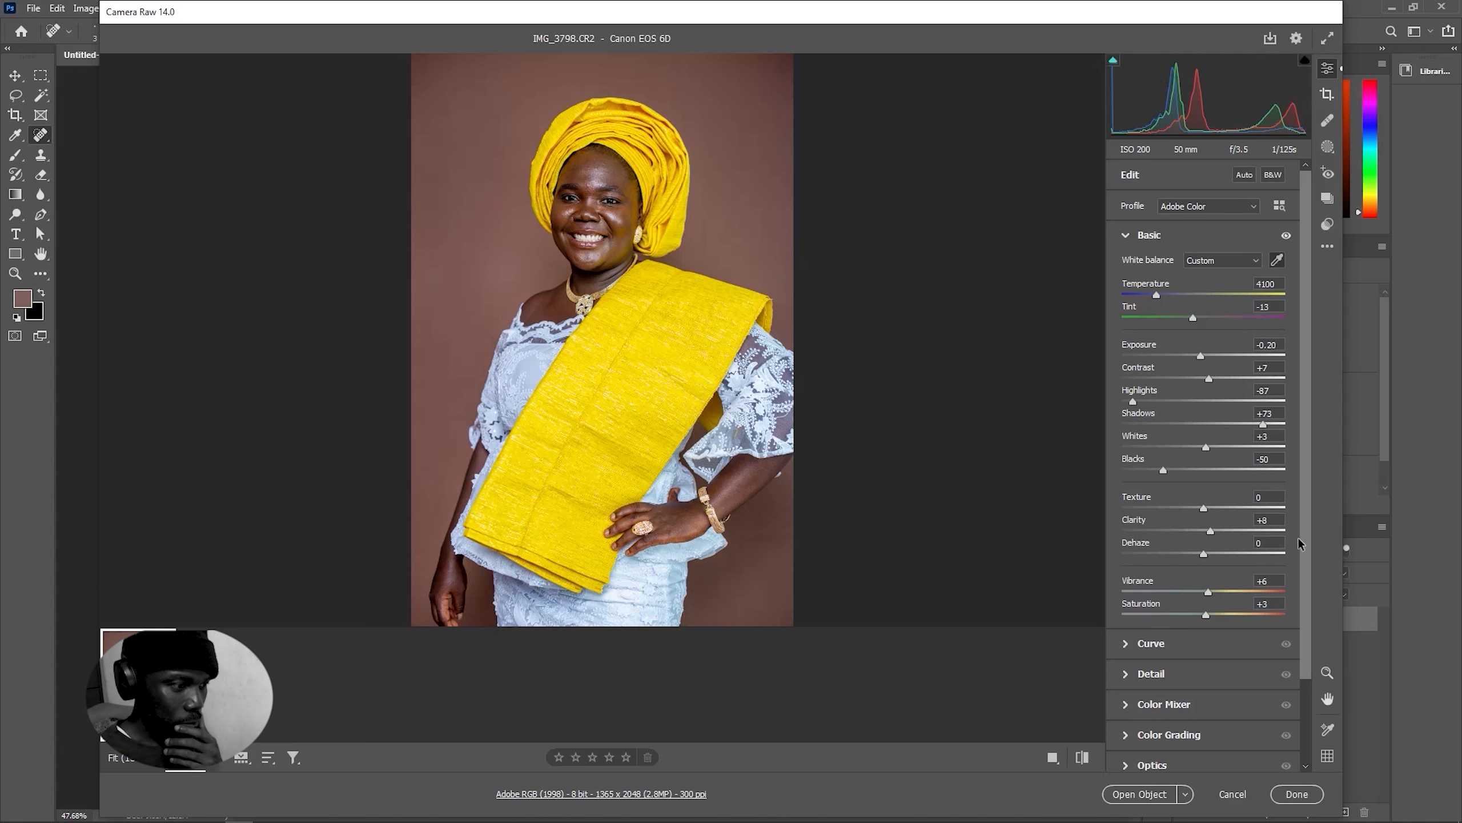
Lift the midtones slightly with a point on the main point curve at input 124, output 129
{"action": "left_click", "coordinate": [1126, 642]}
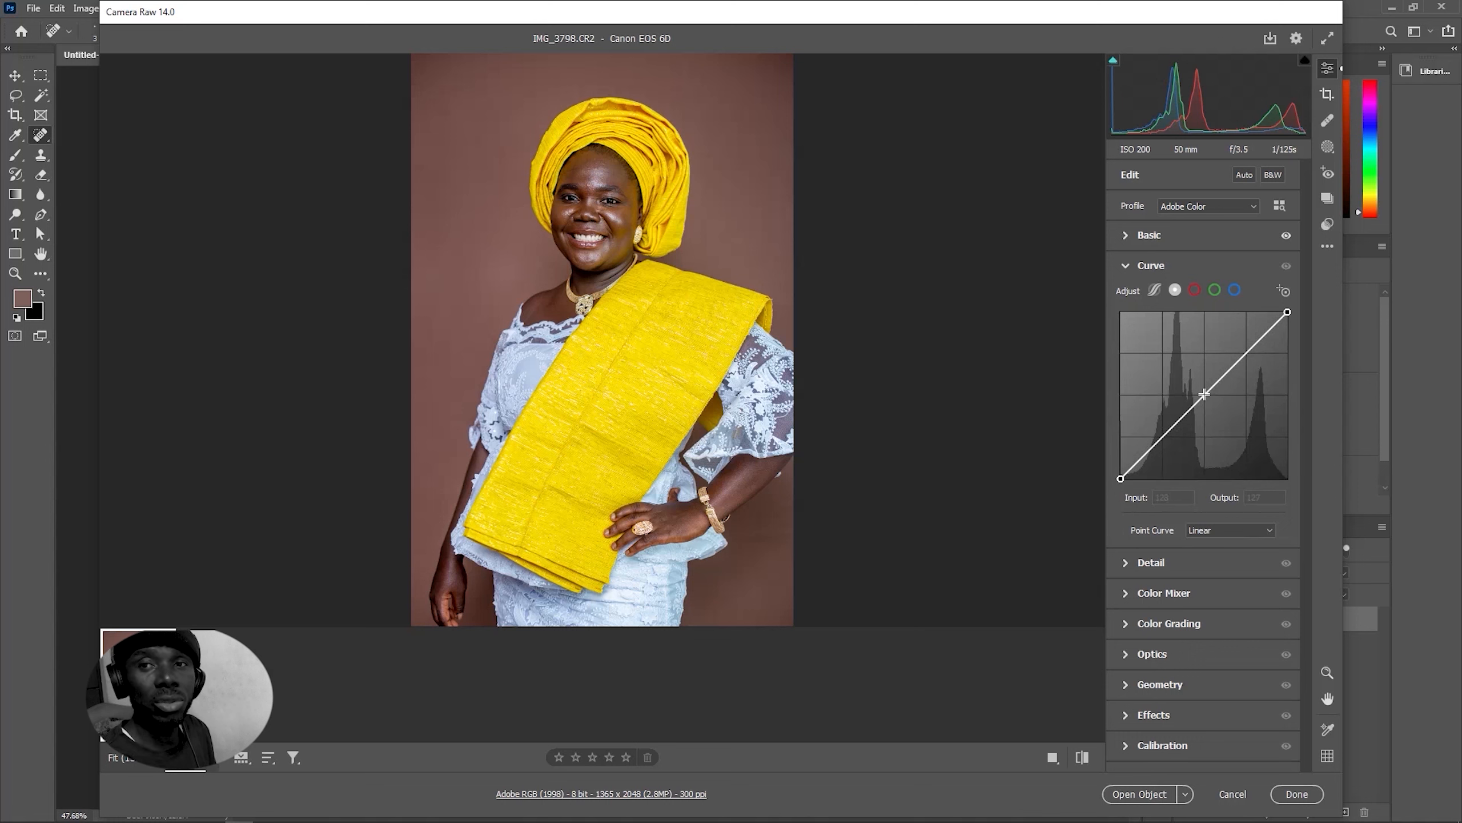
{"action": "left_click_drag", "start_coordinate": [1204, 394], "coordinate": [1201, 395]}
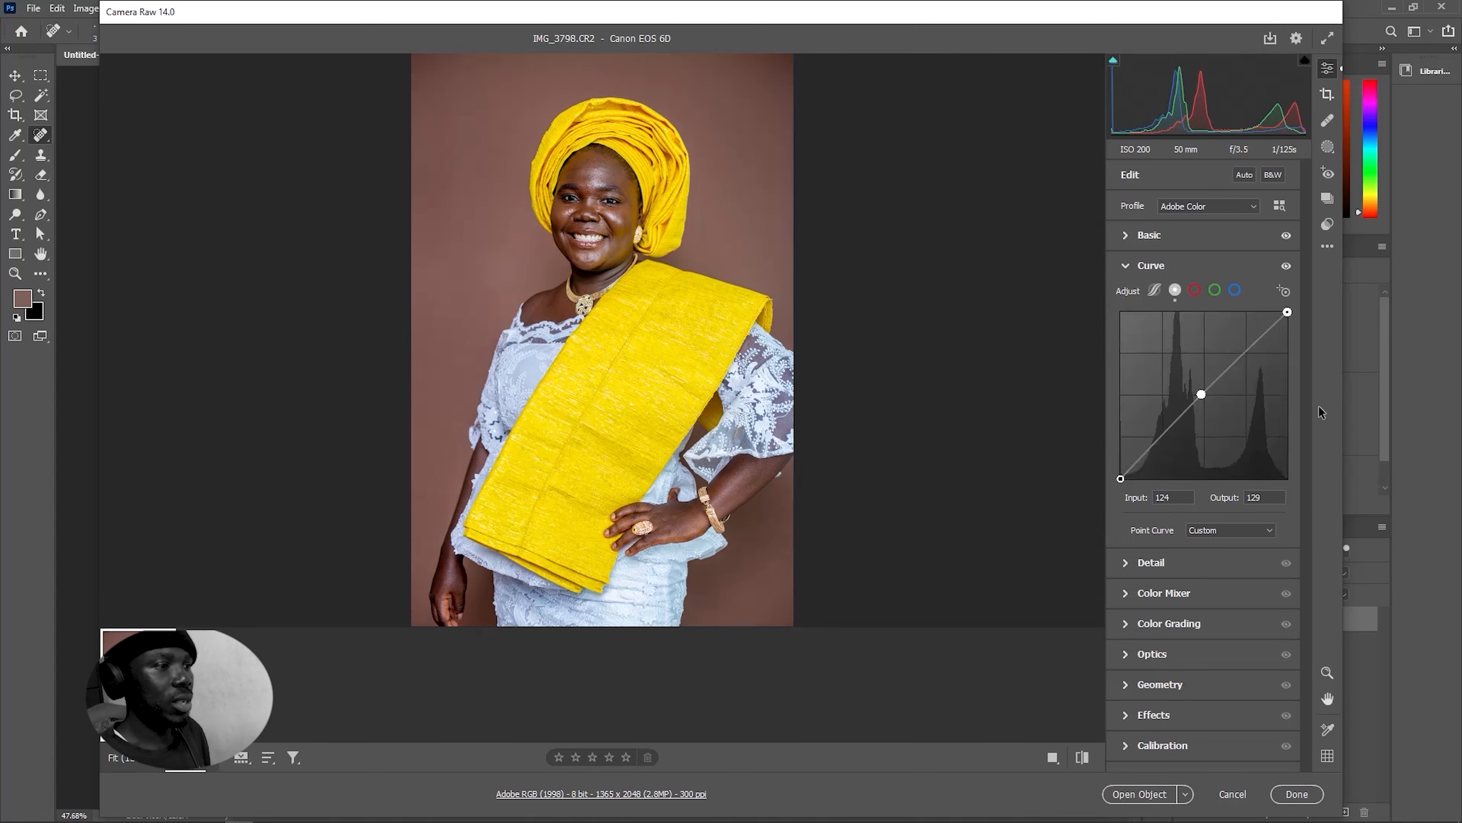
Nudge the red curve's black point inward and its white point to input 249, output 254, and select the blue curve's black point
{"action": "left_click", "coordinate": [1195, 291]}
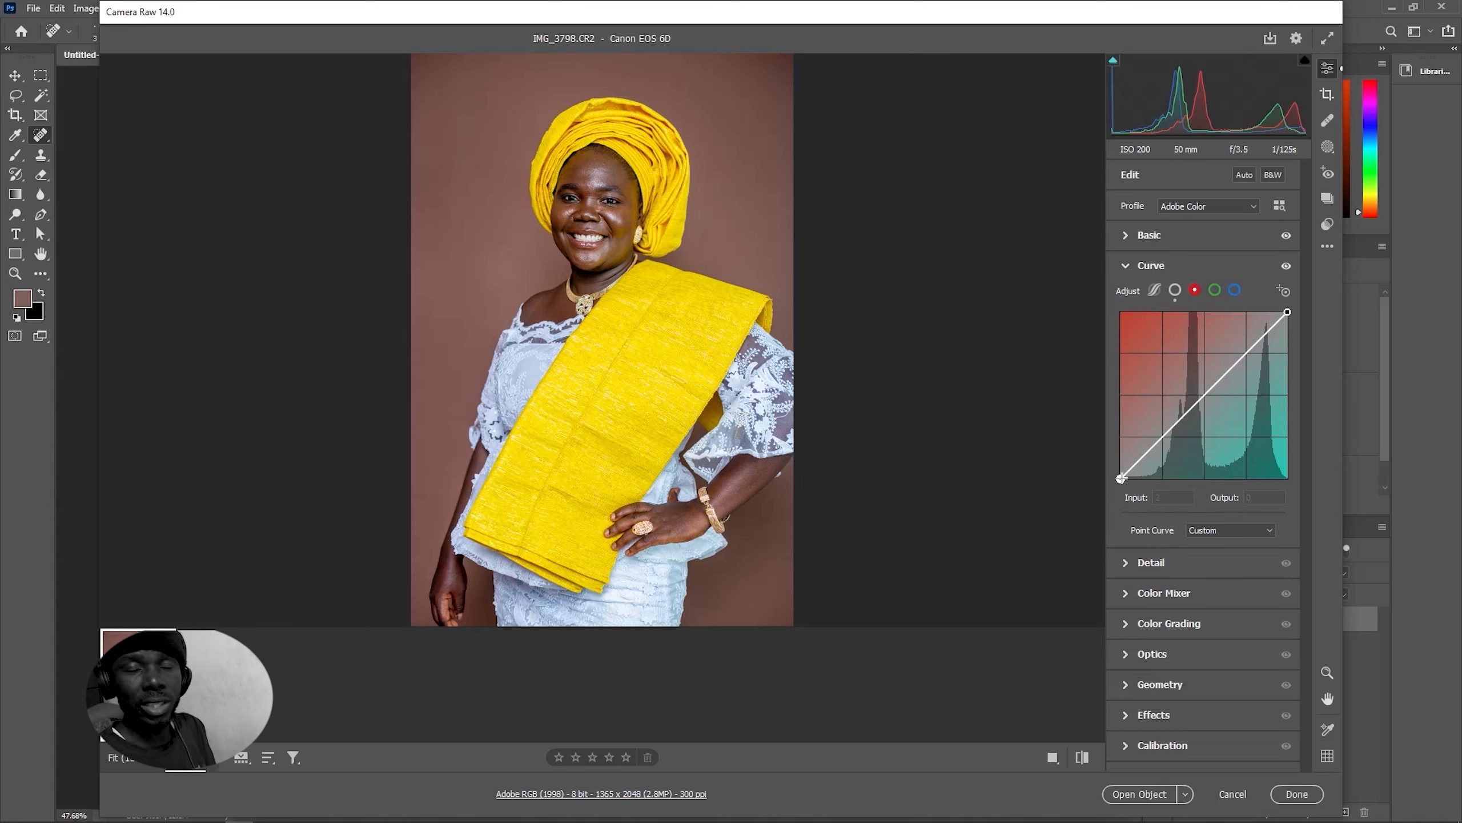
{"action": "left_click_drag", "start_coordinate": [1121, 478], "coordinate": [1122, 478]}
{"action": "left_click_drag", "start_coordinate": [1288, 312], "coordinate": [1284, 313]}
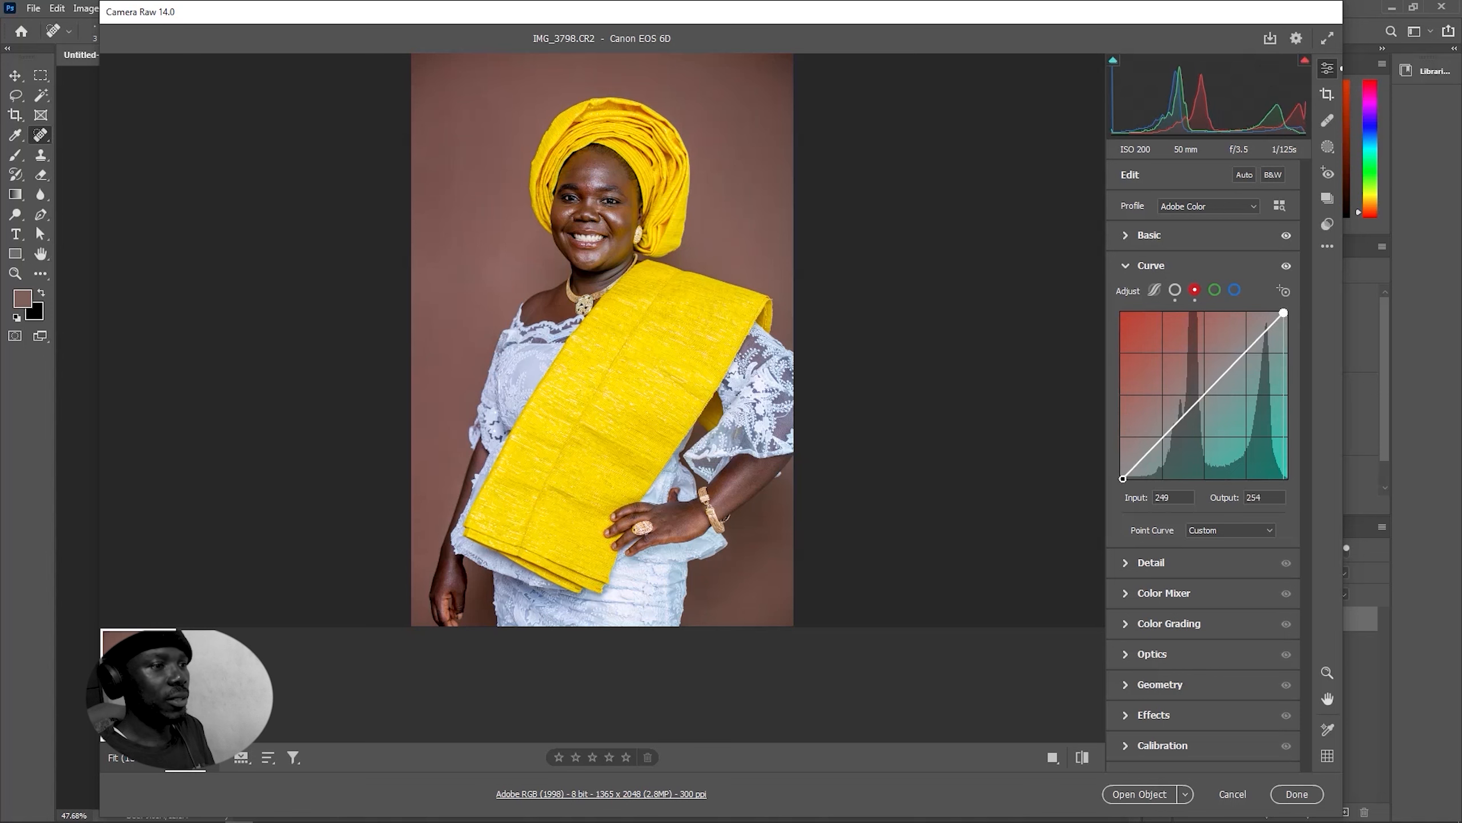
{"action": "left_click", "coordinate": [1235, 294]}
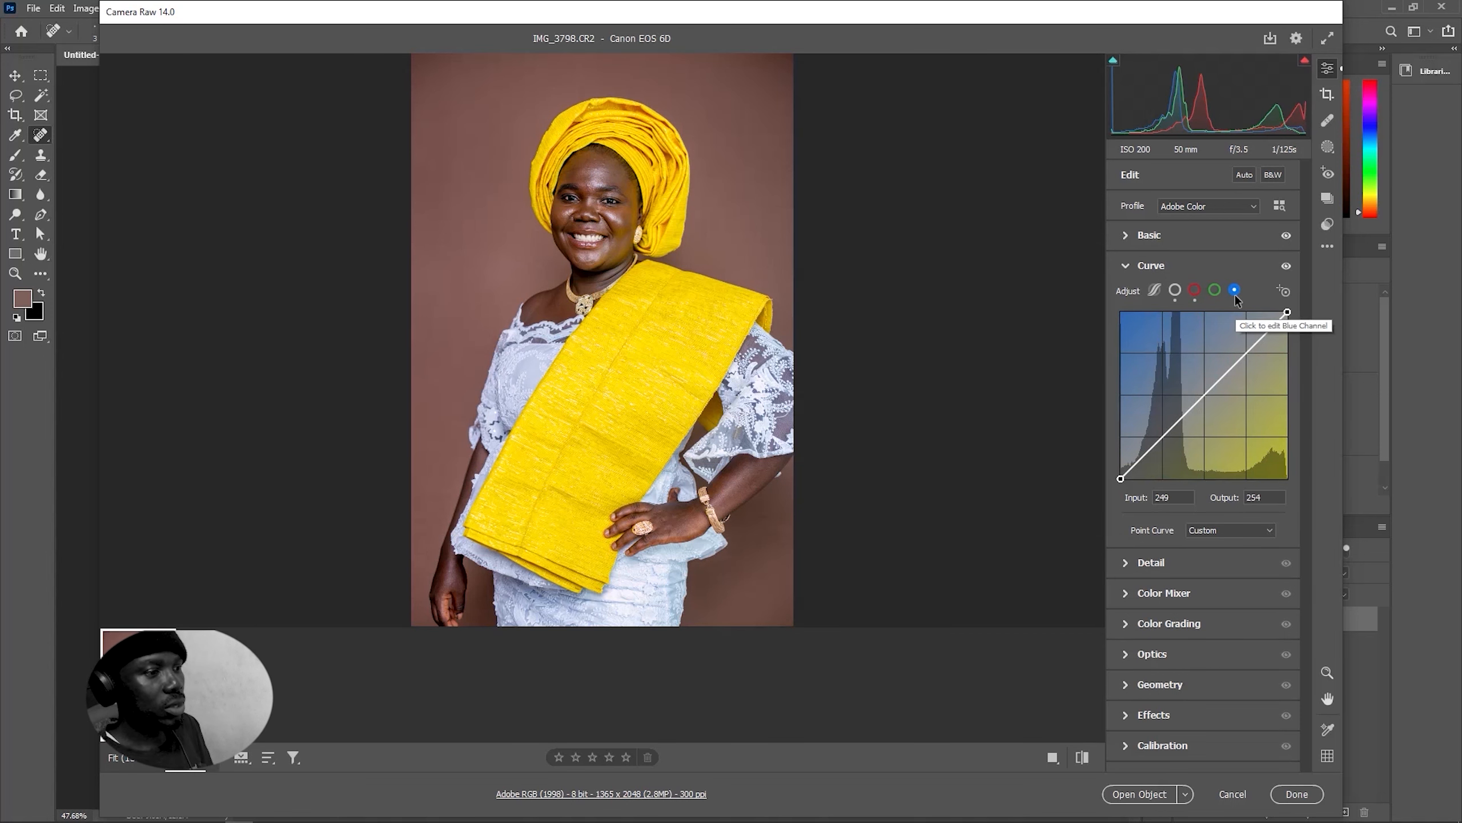
{"action": "left_click_drag", "start_coordinate": [1120, 478], "coordinate": [1120, 478]}
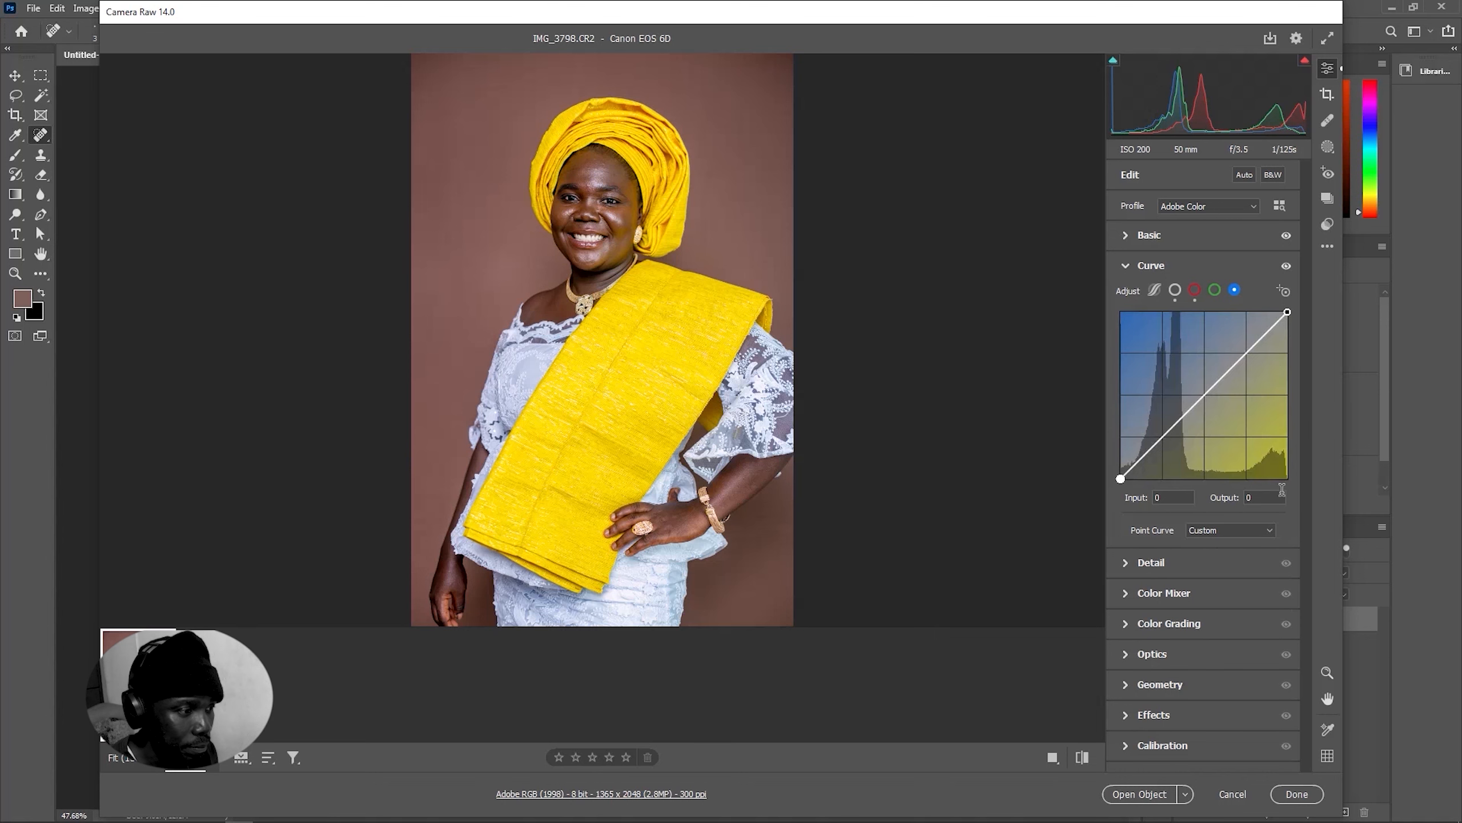
Increase the portrait's sharpening to 55 while checking the effect in the grayscale preview
{"action": "left_click", "coordinate": [1129, 562]}
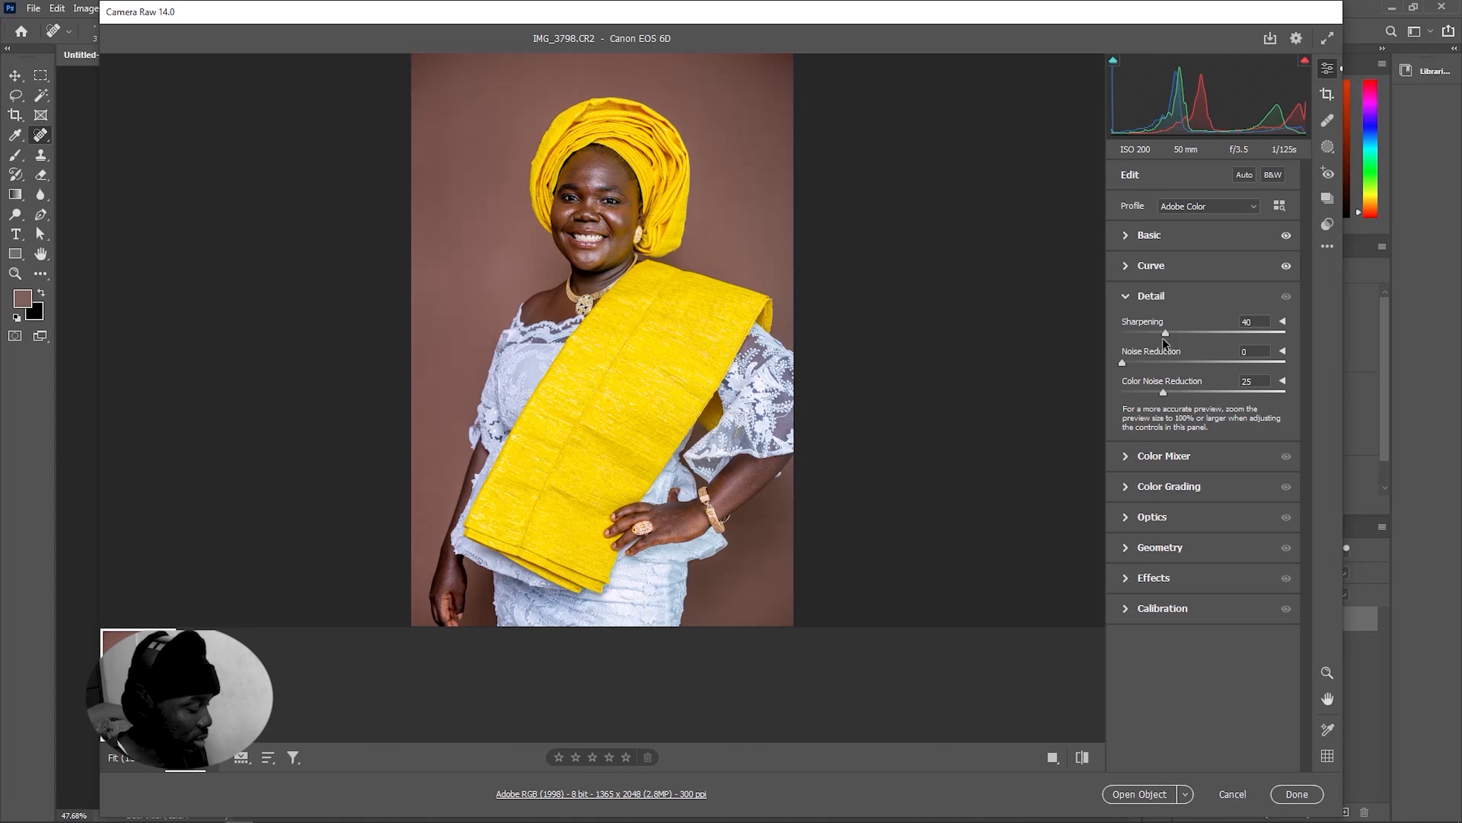
{"action": "key", "text": "alt"}
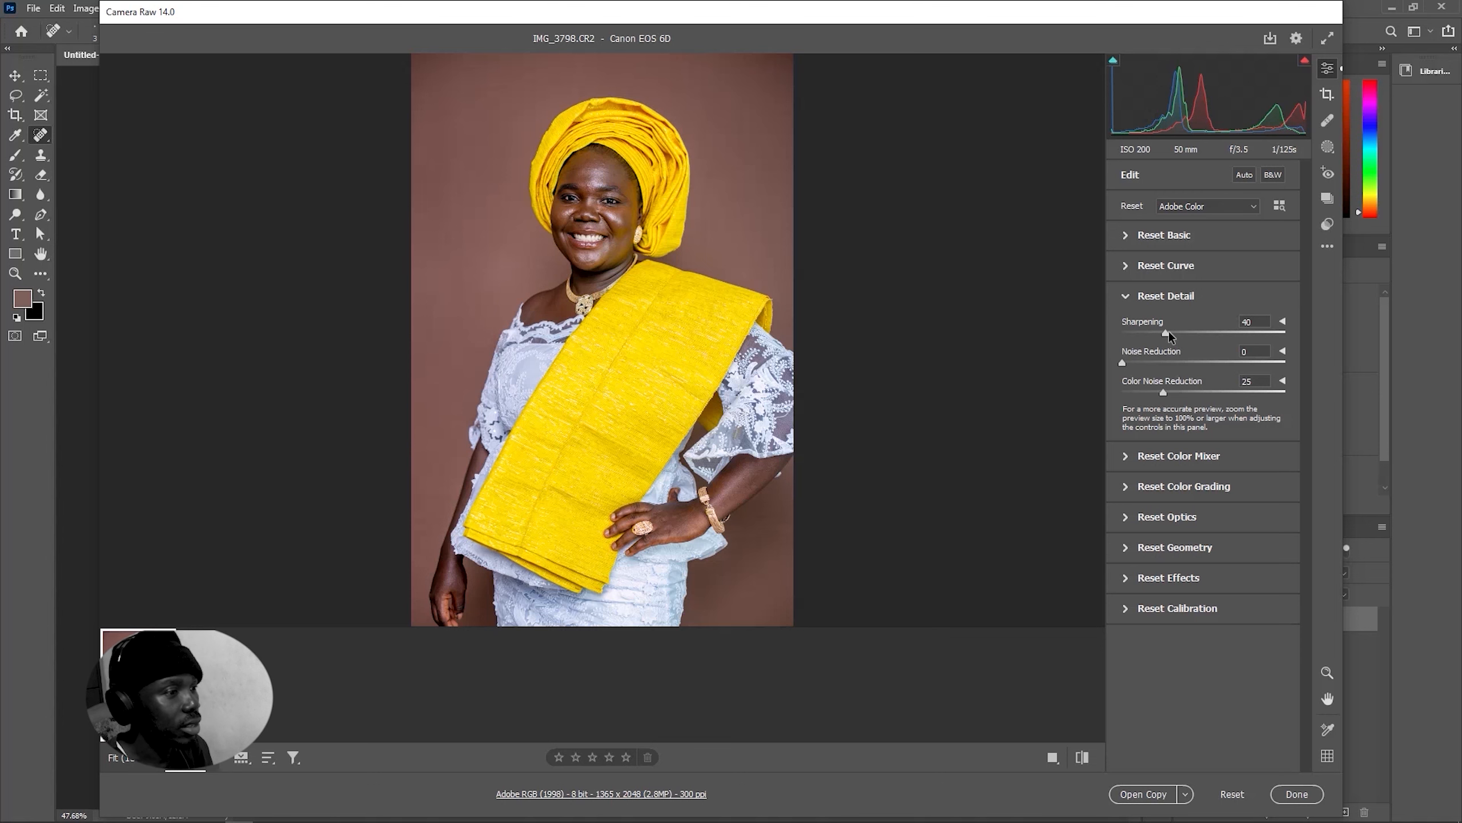
{"action": "left_click_drag", "start_coordinate": [1169, 332], "coordinate": [1185, 333]}
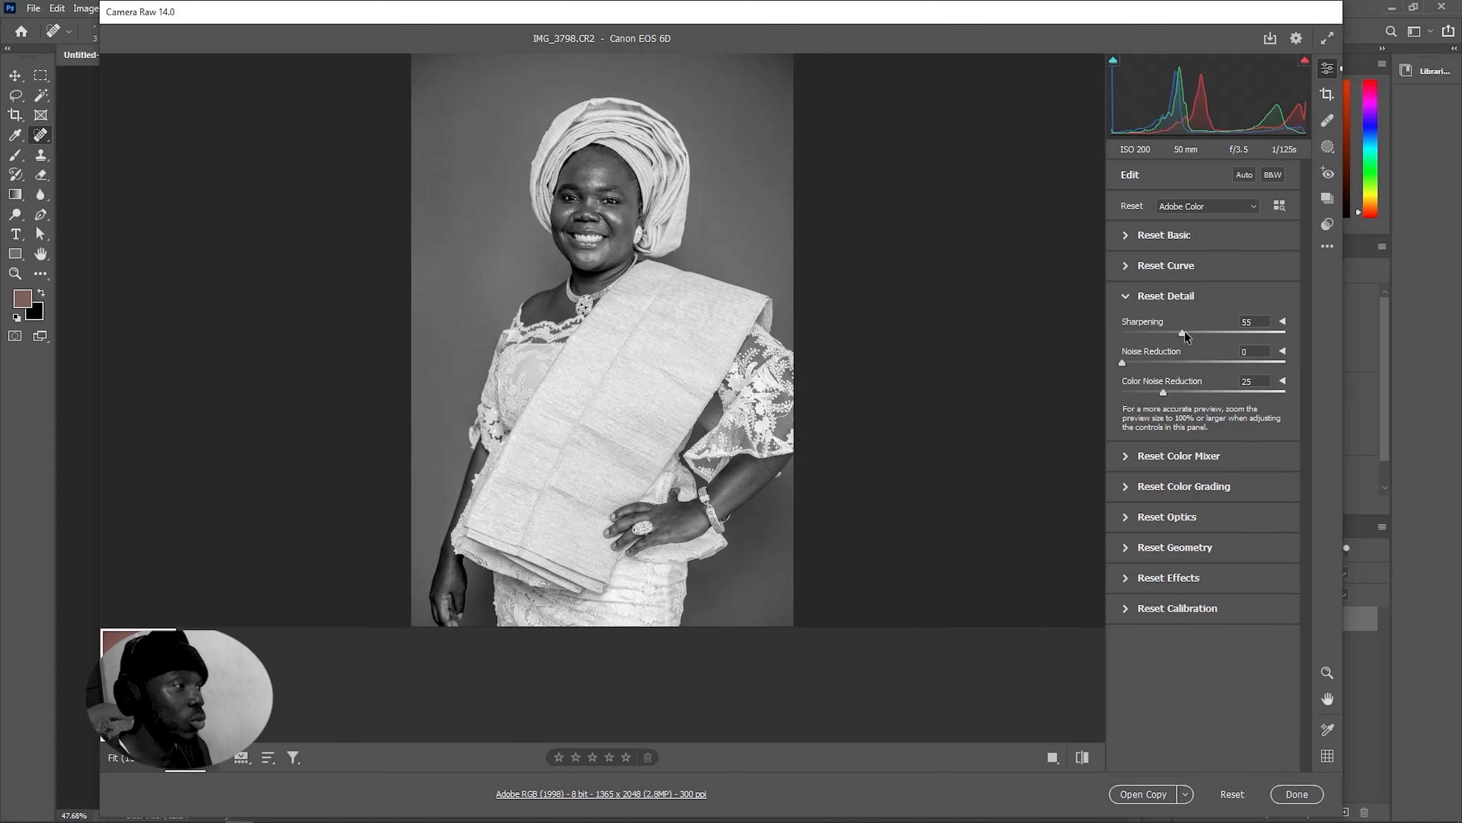
{"action": "left_click_drag", "start_coordinate": [1185, 332], "coordinate": [1185, 333]}
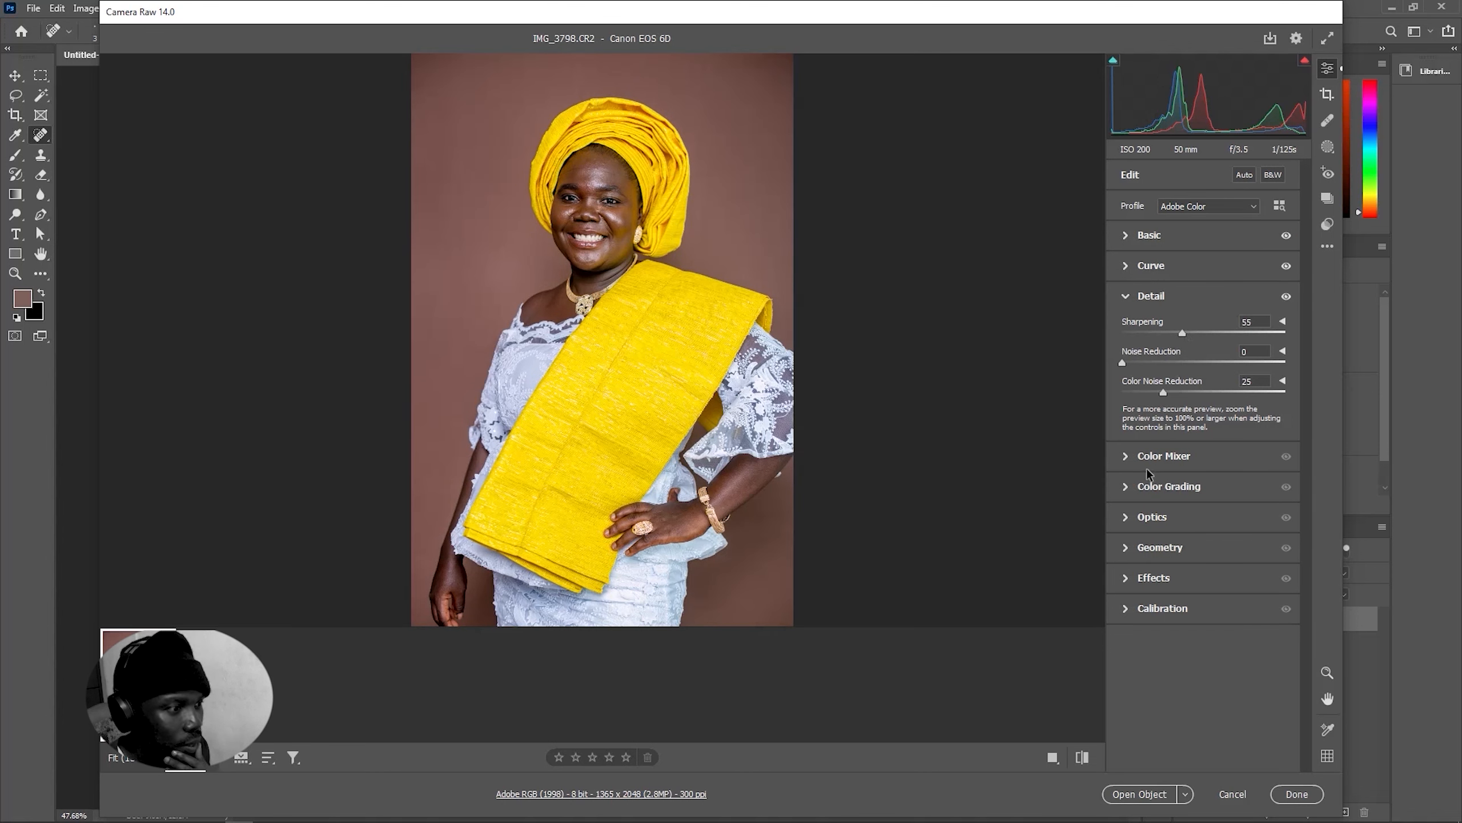
Set the oranges in the Color Mixer to saturation -16 and luminance +3
{"action": "left_click", "coordinate": [1128, 457]}
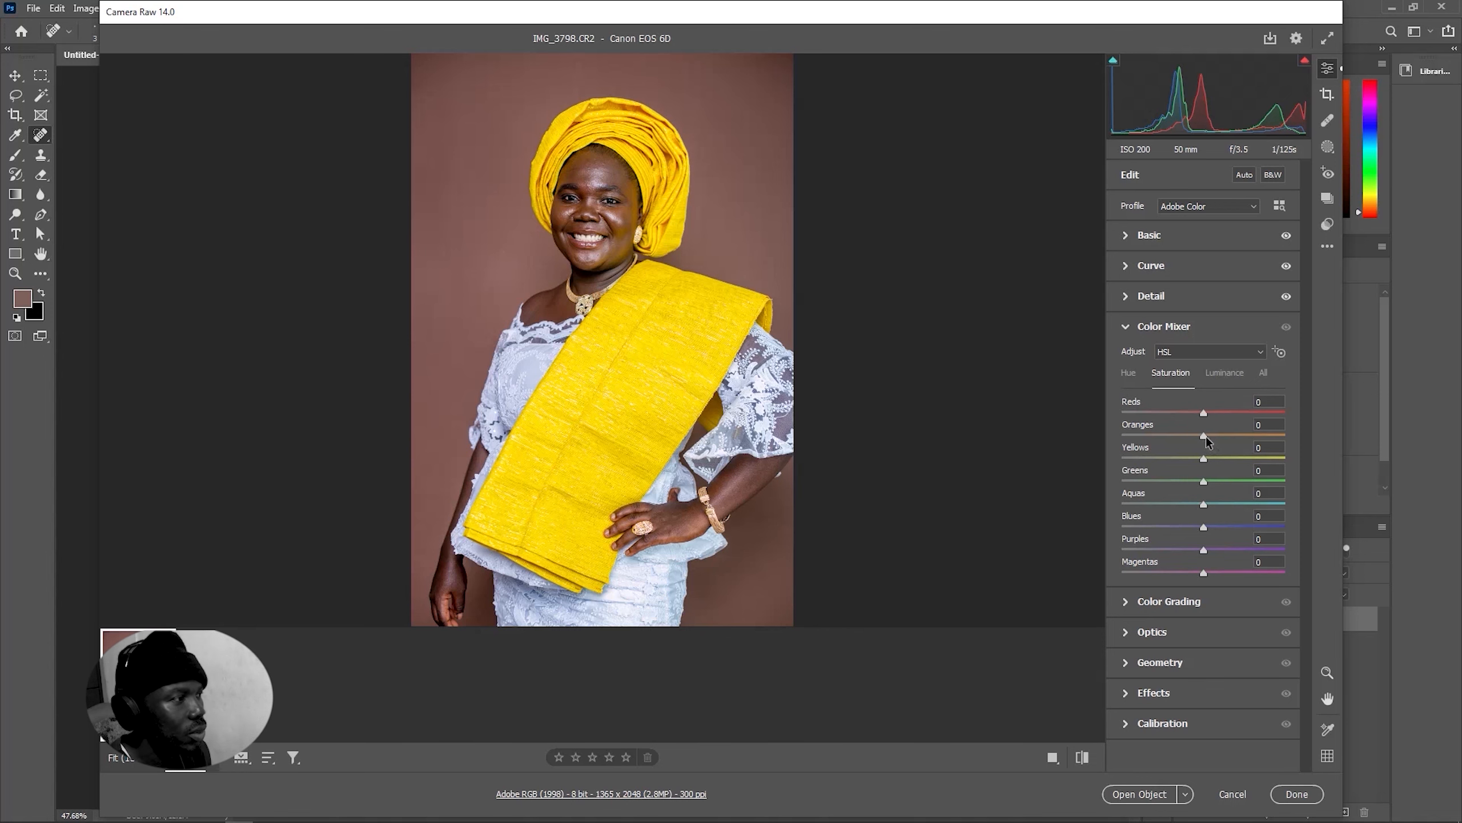
{"action": "mouse_move", "coordinate": [1203, 435]}
{"action": "left_mouse_down"}
{"action": "mouse_move", "coordinate": [1185, 435]}
{"action": "mouse_move", "coordinate": [1225, 434]}
{"action": "mouse_move", "coordinate": [1193, 434]}
{"action": "left_mouse_up"}
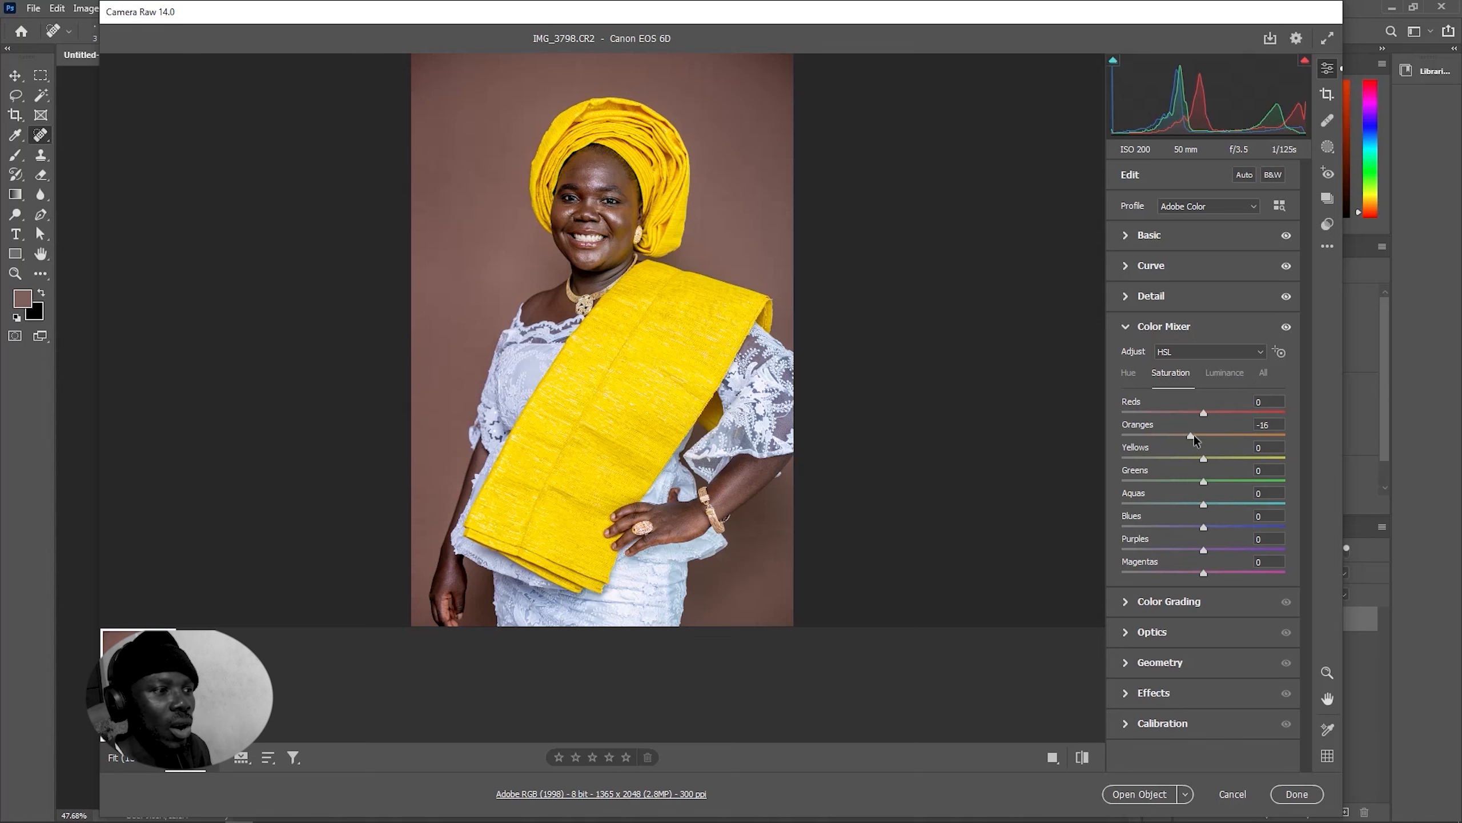
{"action": "left_click", "coordinate": [1225, 374]}
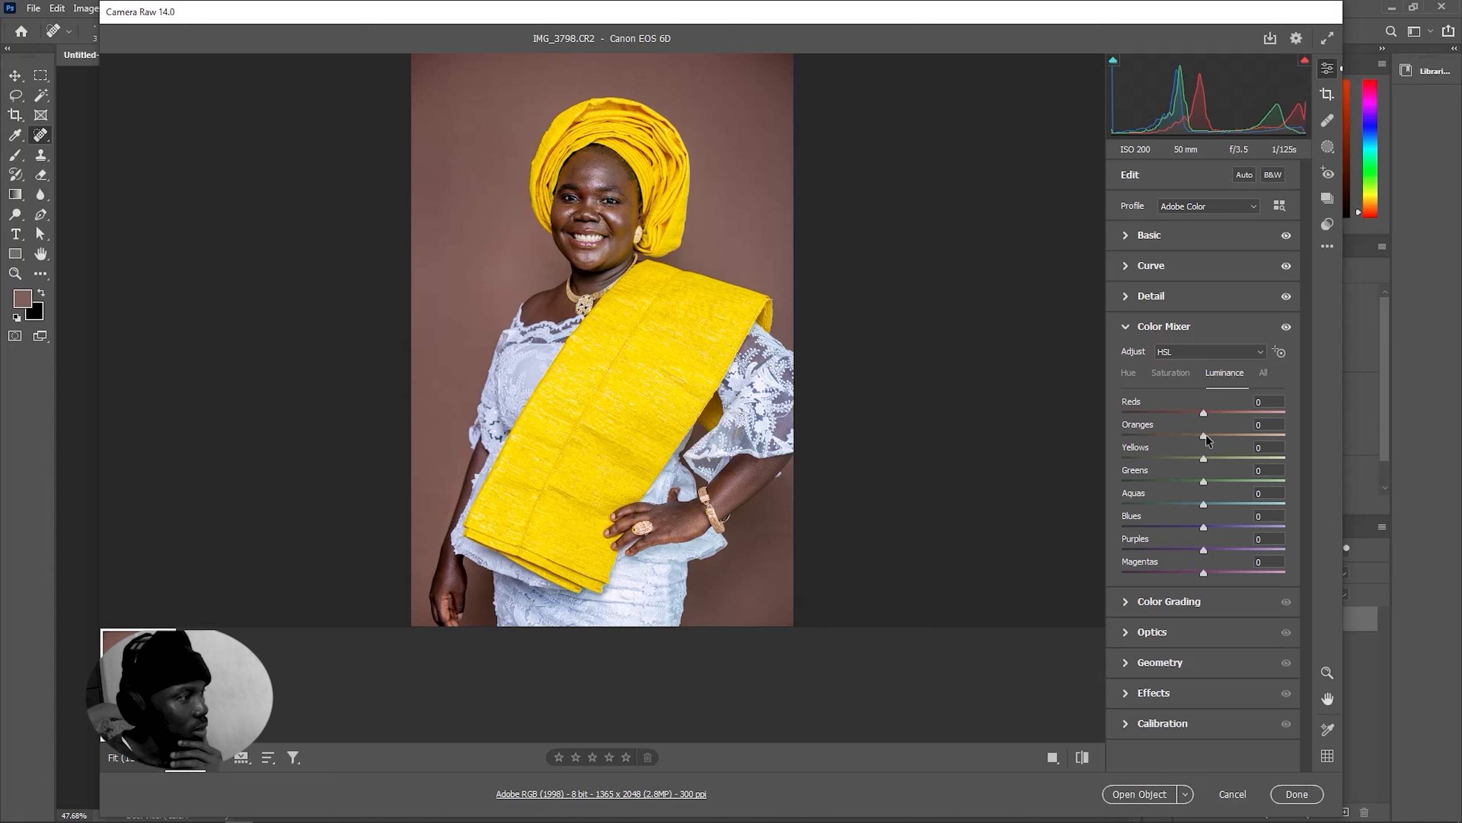
{"action": "left_click_drag", "start_coordinate": [1207, 434], "coordinate": [1207, 434]}
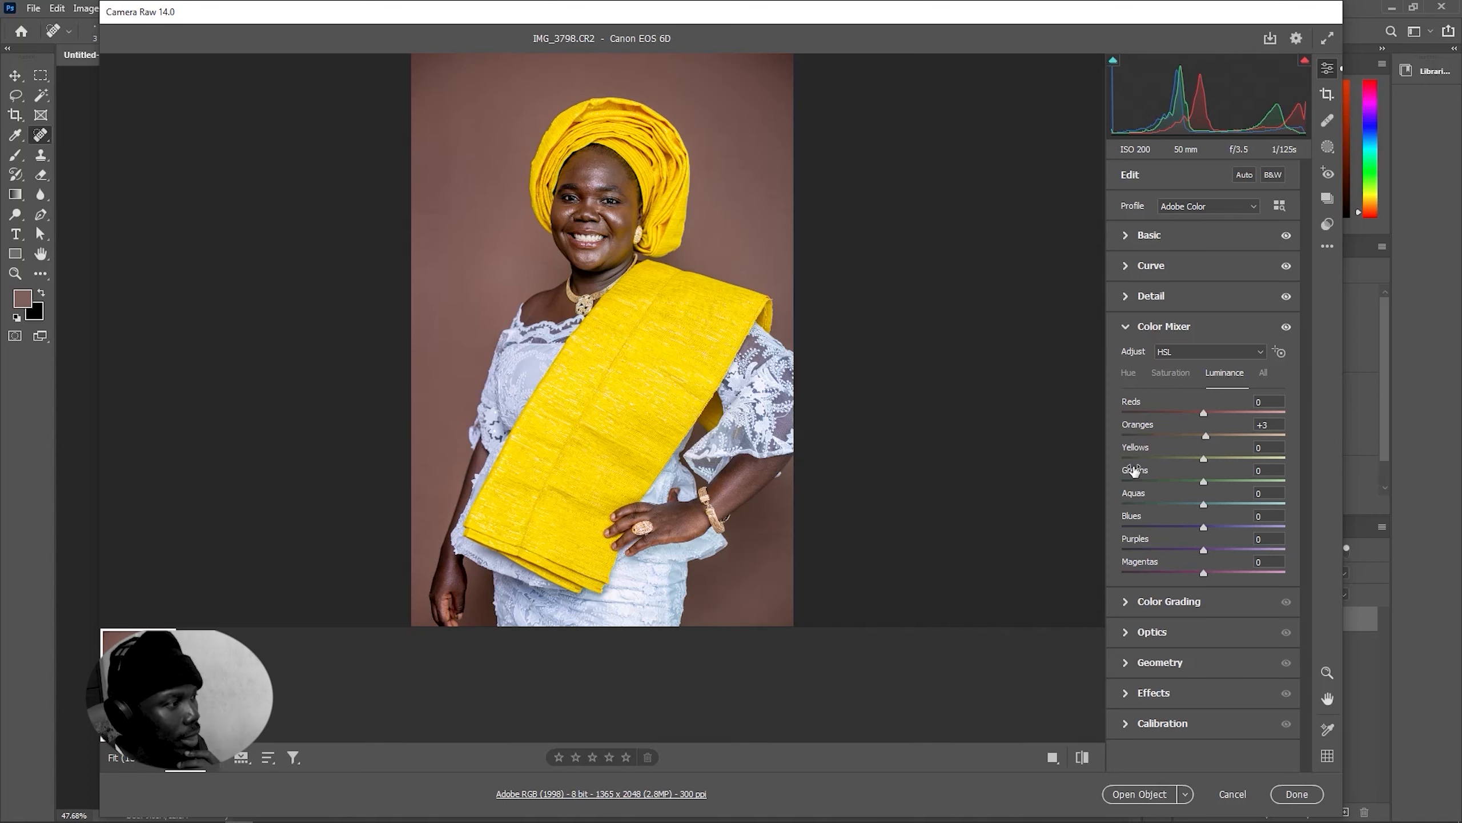
{"action": "left_click", "coordinate": [1167, 374]}
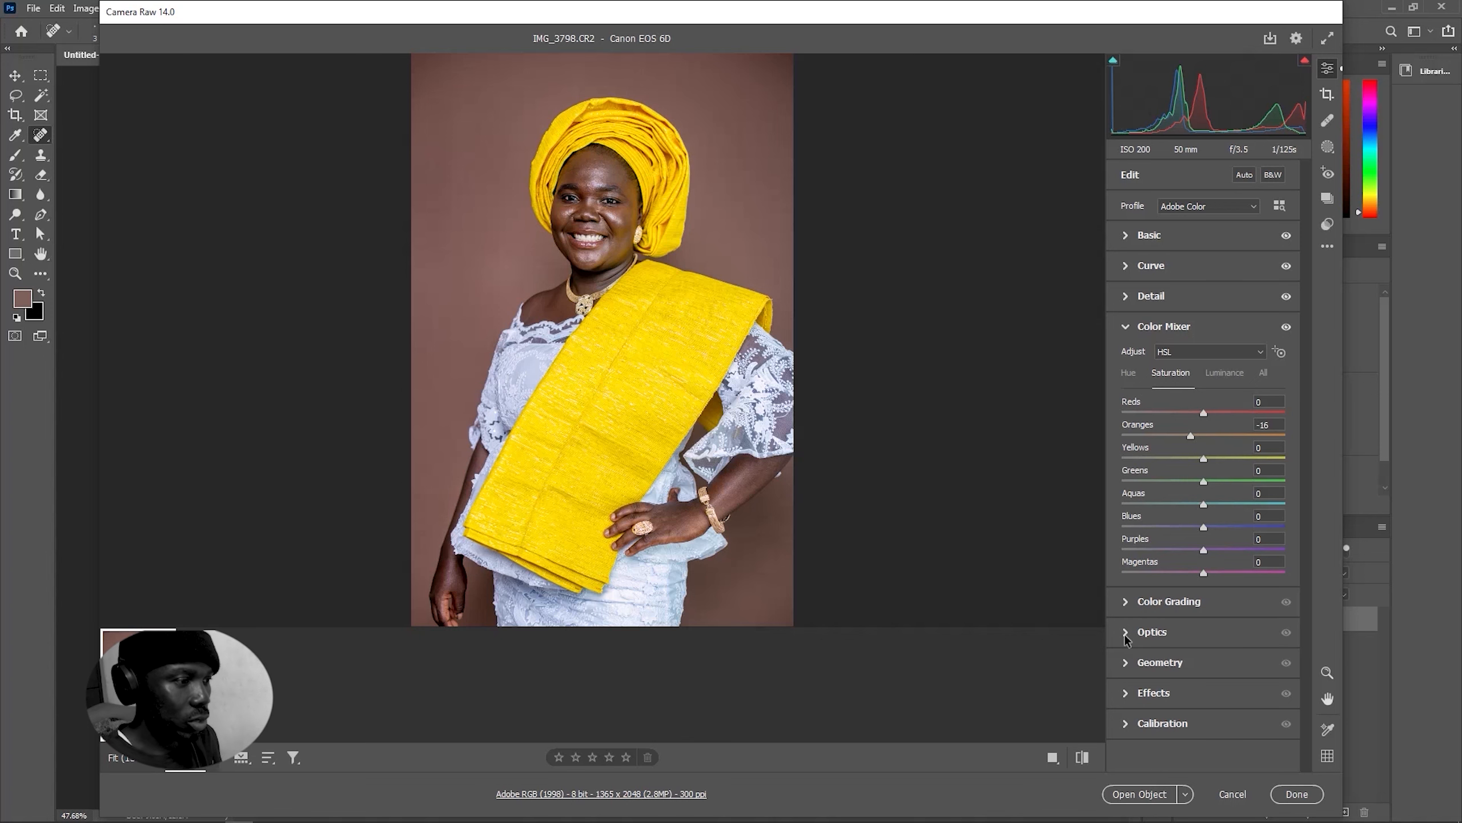
Enable chromatic aberration removal and lens profile corrections, toggling the profile corrections to compare the portrait with and without them
{"action": "left_click", "coordinate": [1147, 634]}
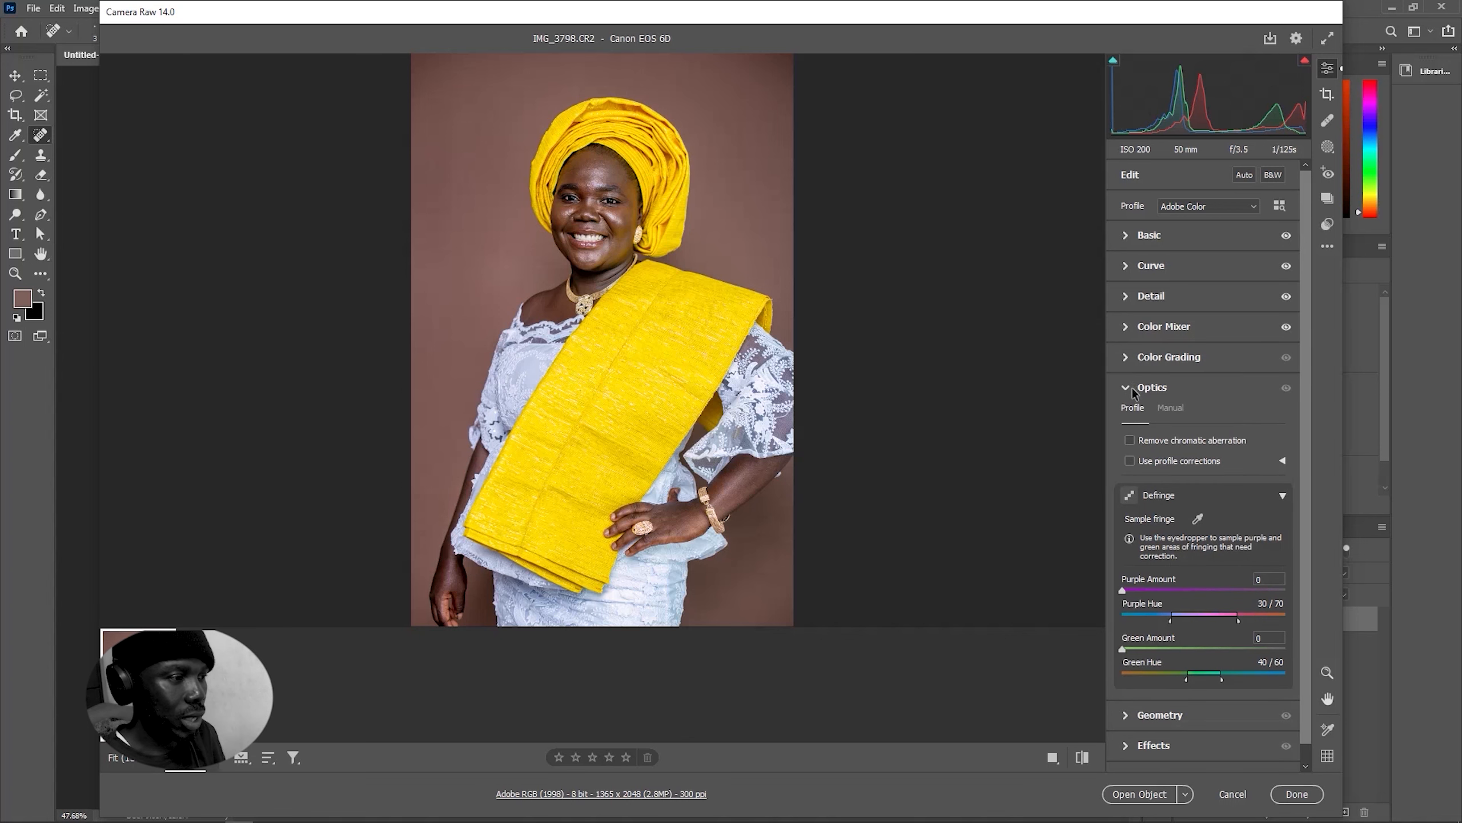
{"action": "left_click", "coordinate": [1129, 440]}
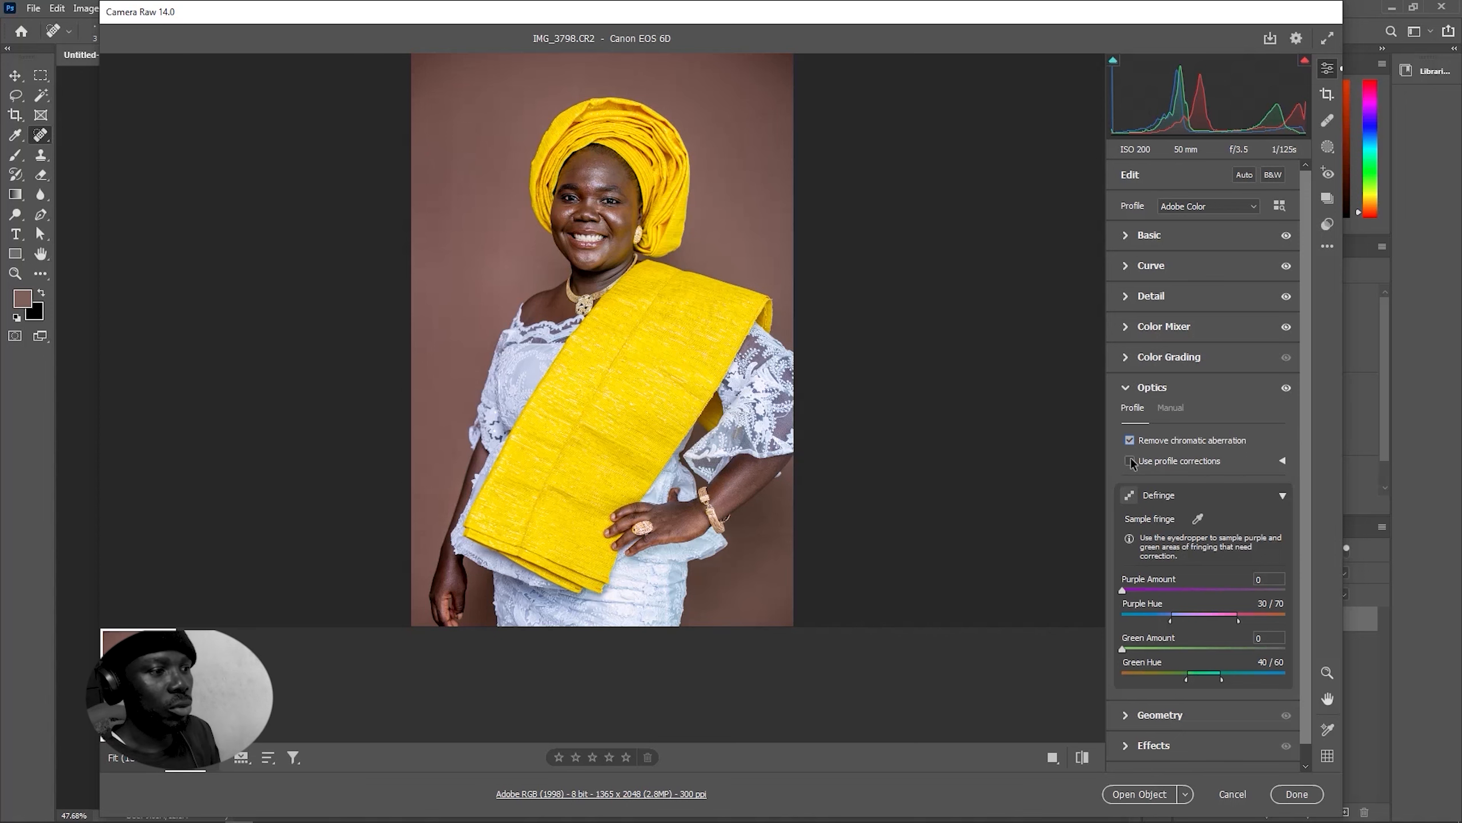
{"action": "left_click", "coordinate": [1130, 462]}
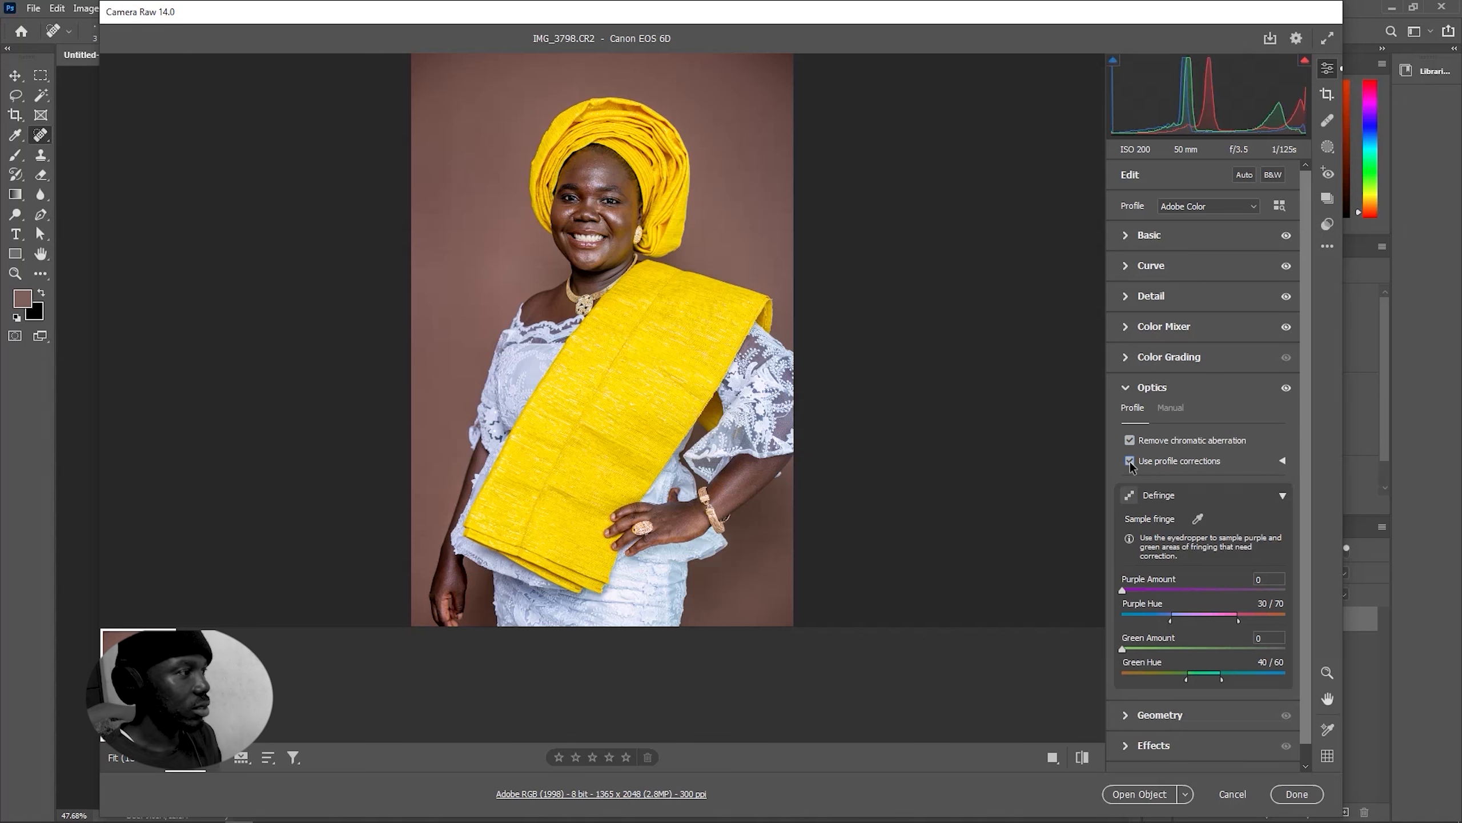
{"action": "left_click", "coordinate": [1130, 461]}
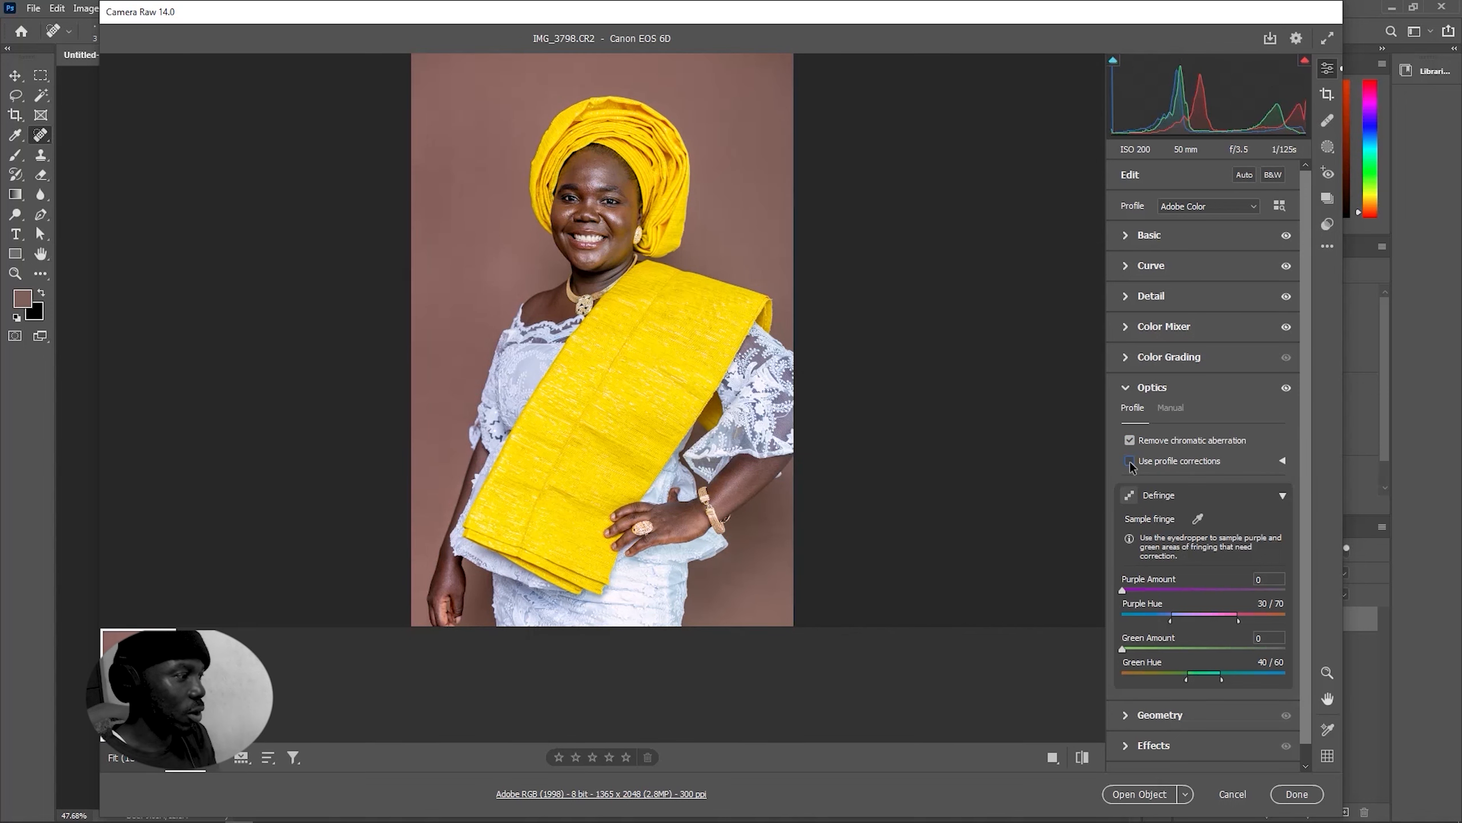
{"action": "left_click", "coordinate": [1130, 461]}
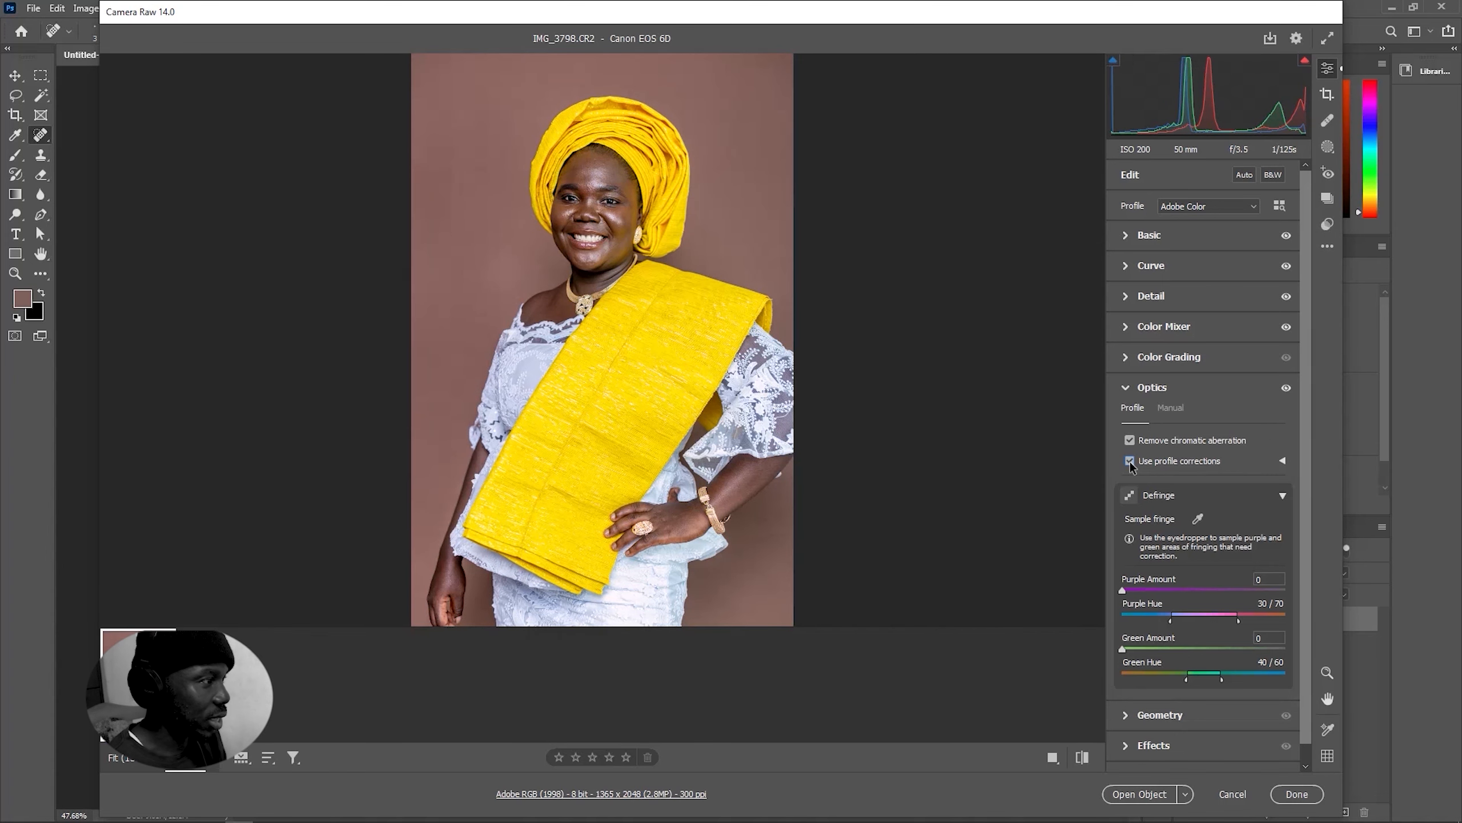
{"action": "left_click", "coordinate": [1130, 462]}
{"action": "left_click", "coordinate": [1129, 462]}
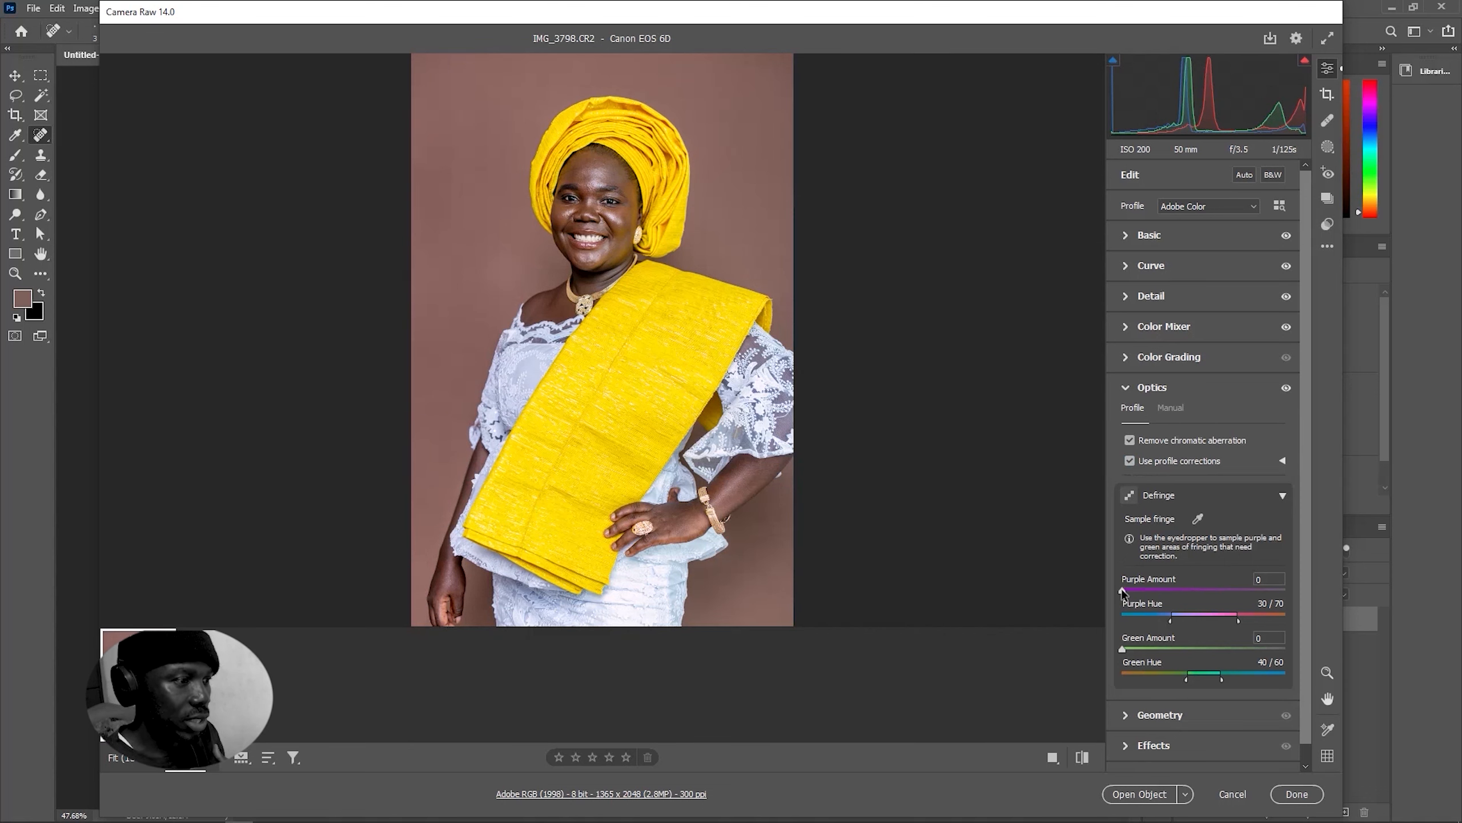
Set the Defringe purple amount to 2 and the green amount to 1
{"action": "left_click_drag", "start_coordinate": [1123, 592], "coordinate": [1136, 601]}
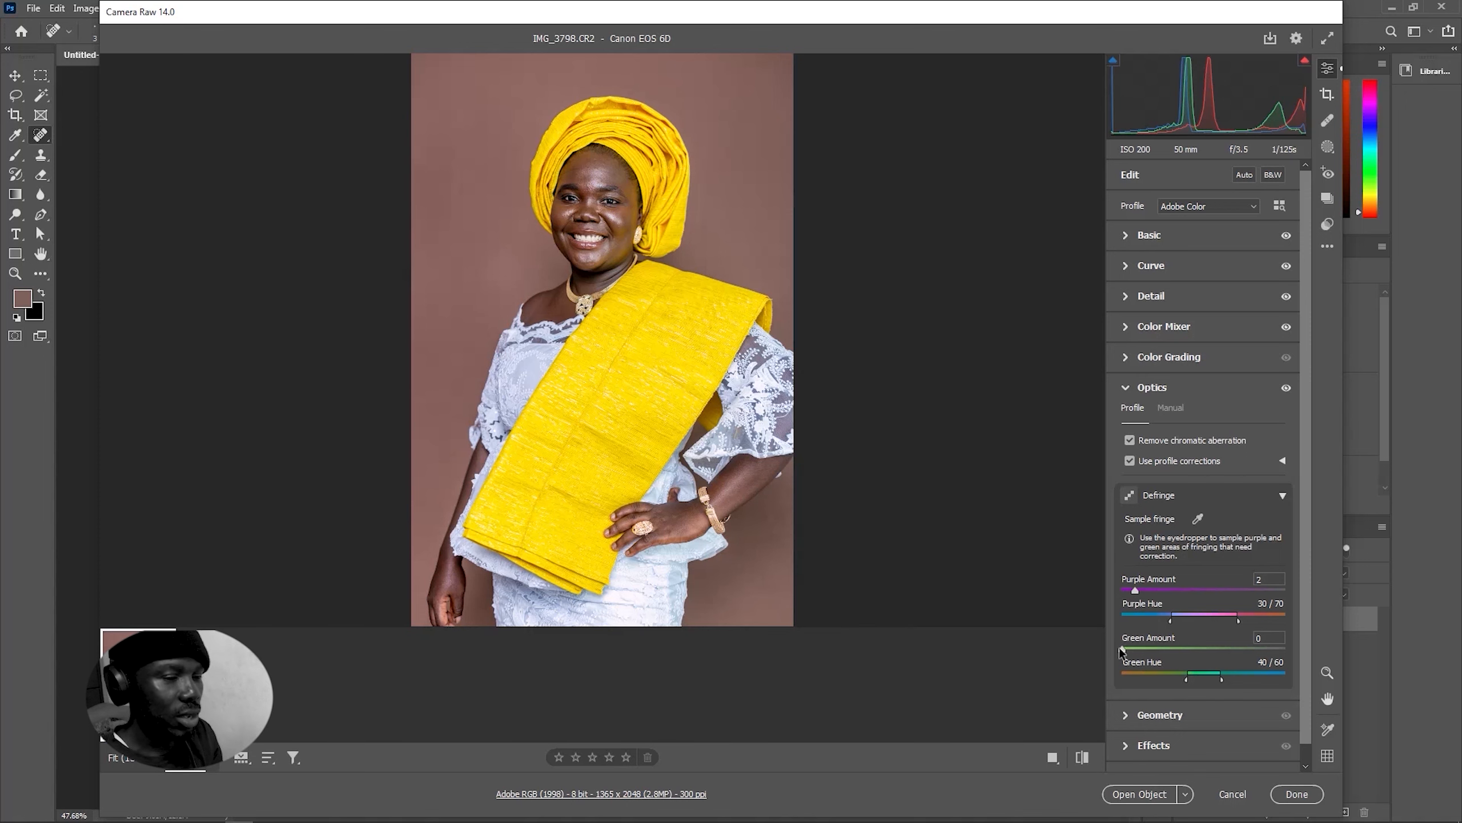
{"action": "left_click_drag", "start_coordinate": [1122, 650], "coordinate": [1131, 650]}
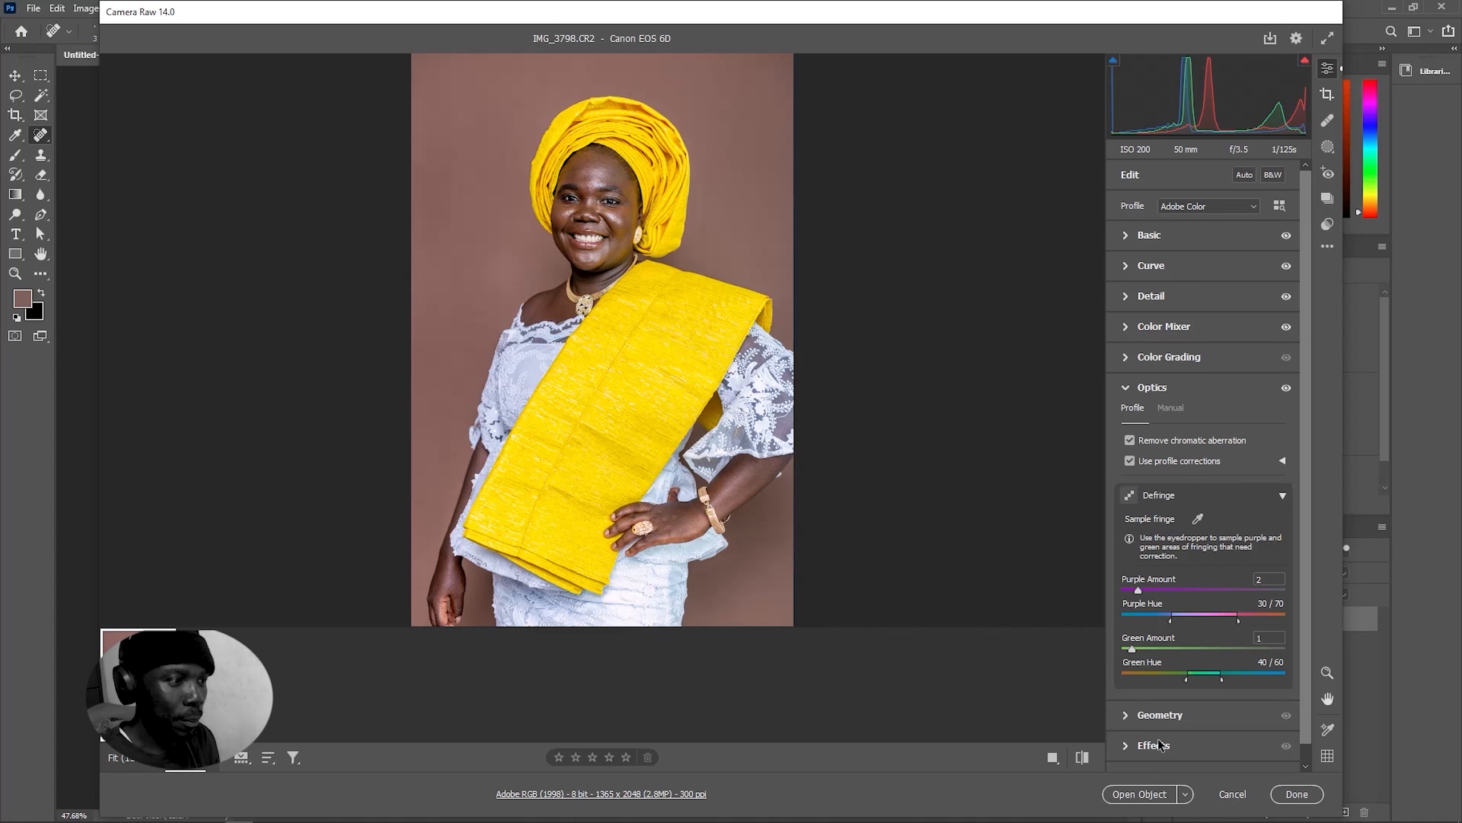
Tint the portrait's shadows in Color Grading with hue 220 and saturation 11
{"action": "left_click", "coordinate": [1149, 360]}
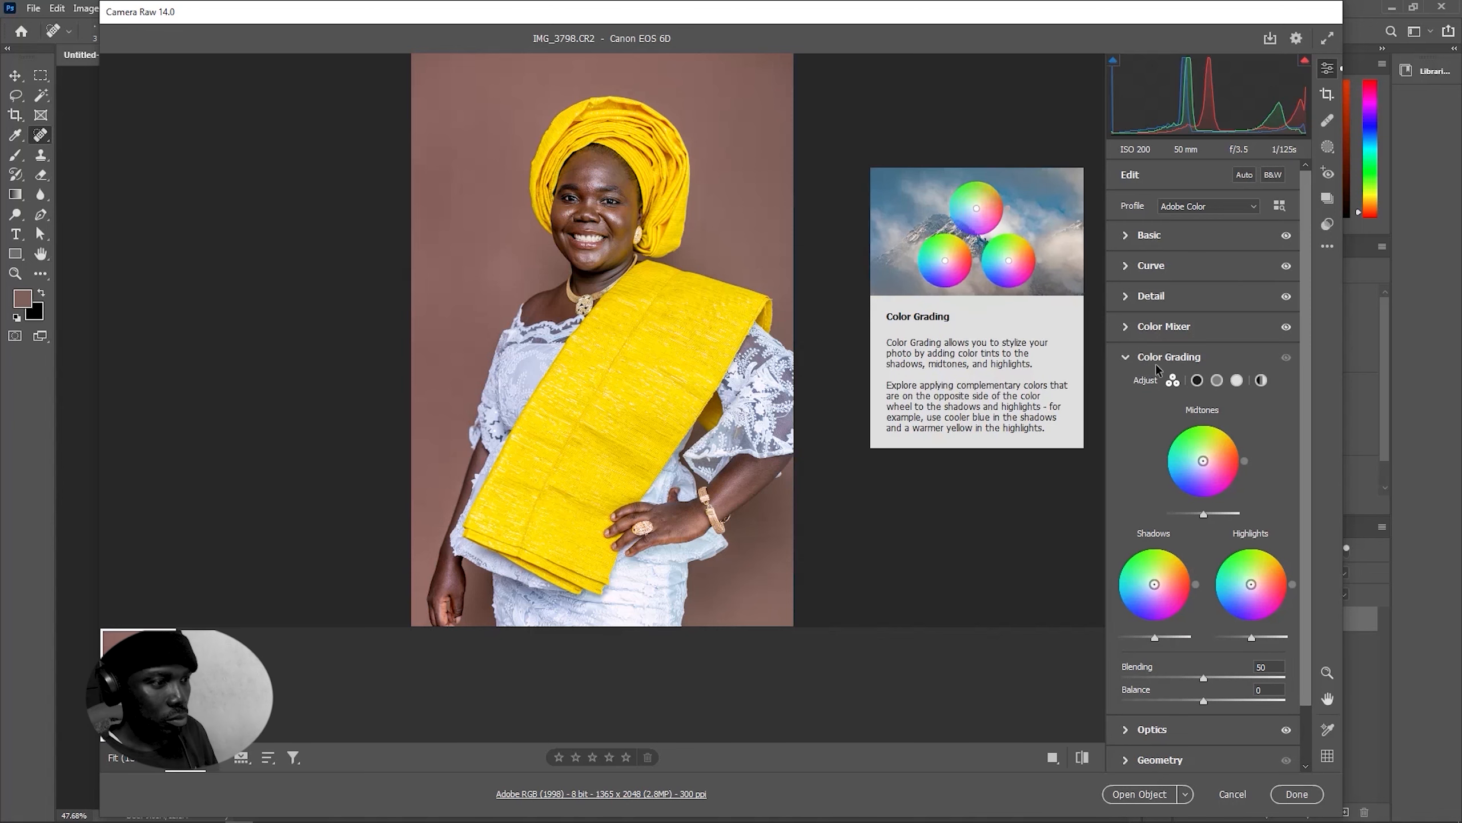
{"action": "left_click", "coordinate": [1197, 382]}
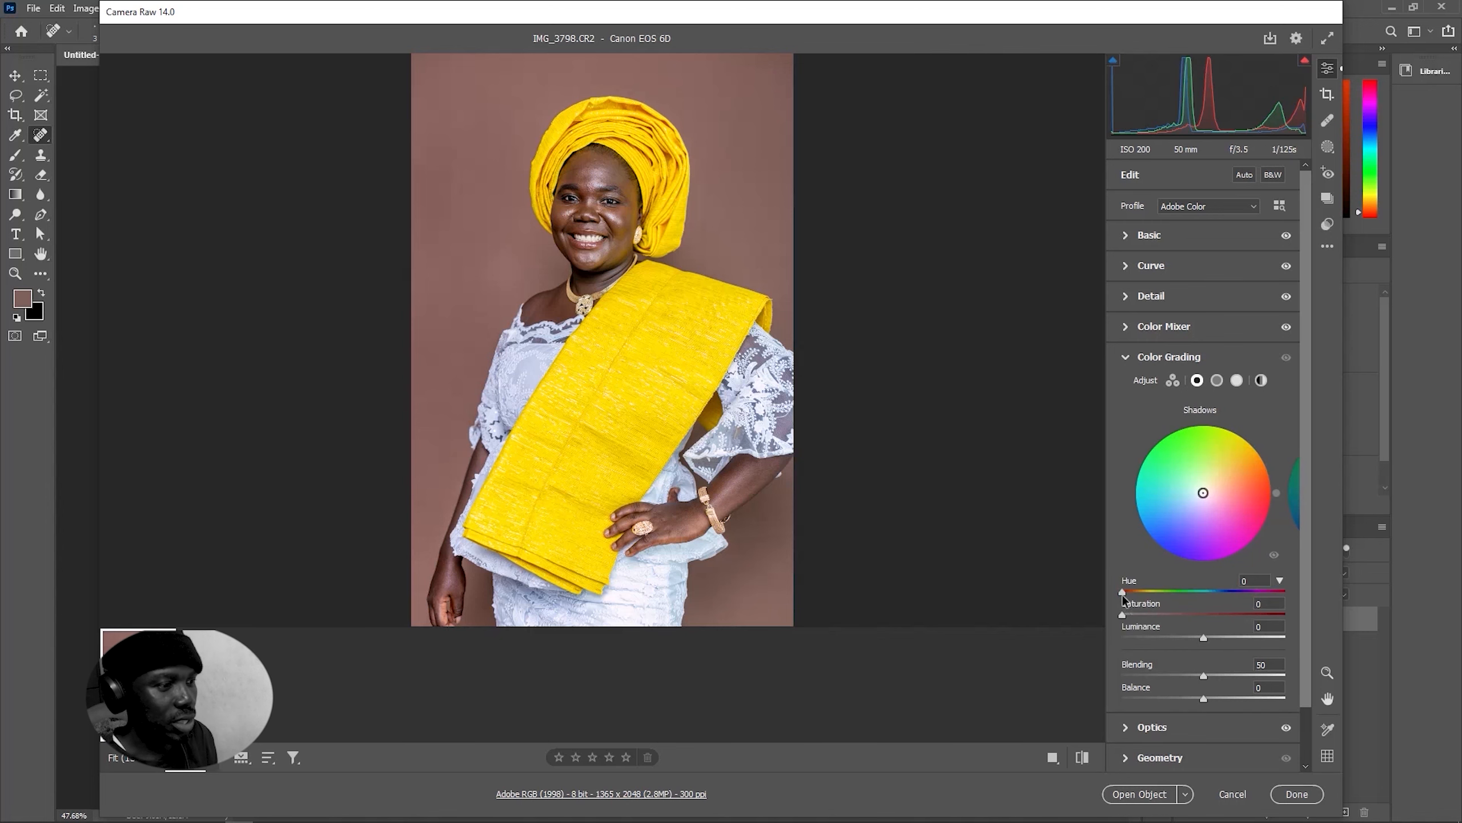
{"action": "left_click_drag", "start_coordinate": [1121, 593], "coordinate": [1222, 595]}
{"action": "left_click_drag", "start_coordinate": [1123, 615], "coordinate": [1142, 614]}
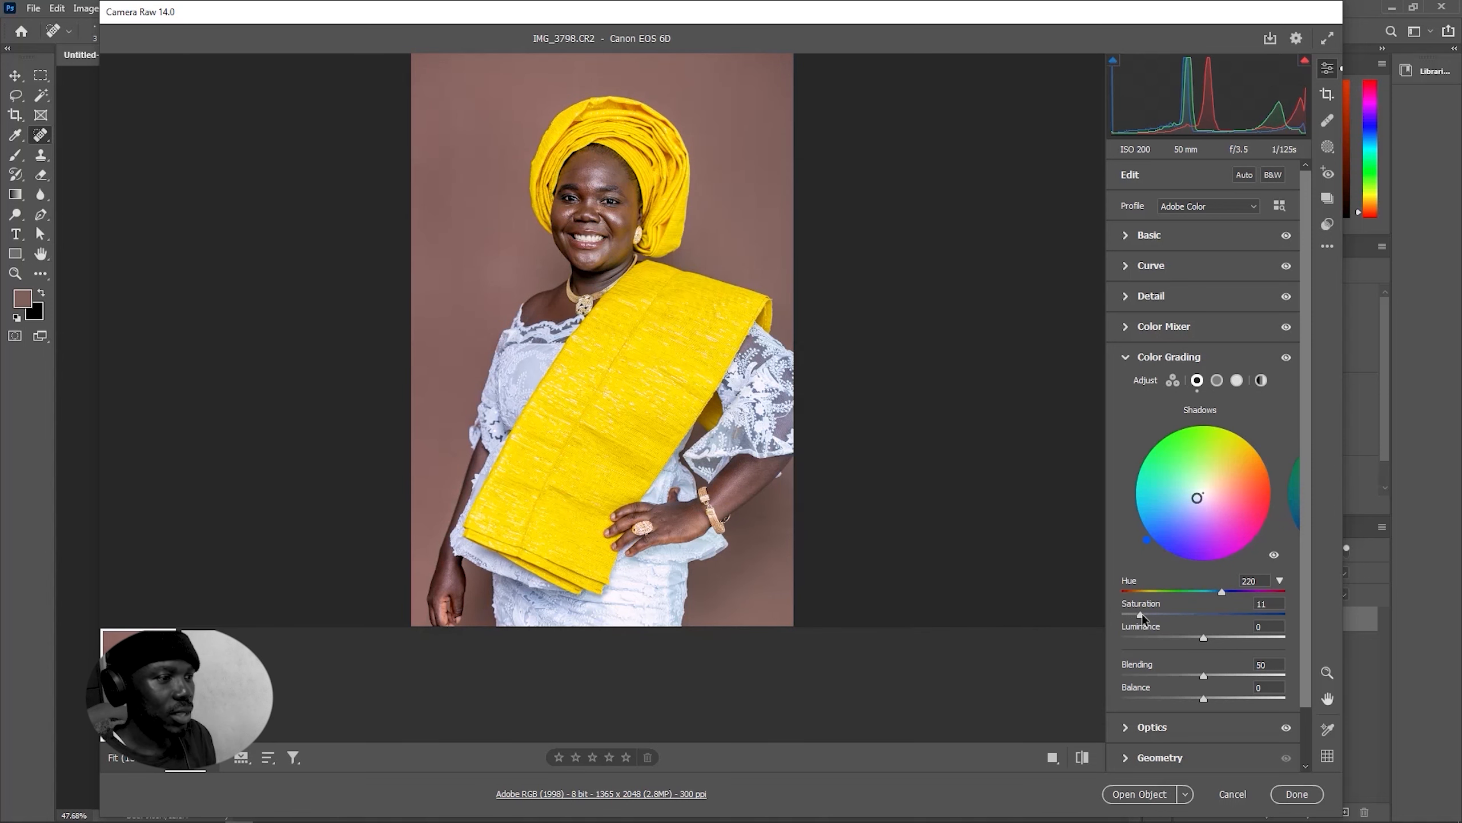
Set the Color Grading midtones to hue 32 and saturation 7, and compare the edited portrait with the original
{"action": "left_click", "coordinate": [1217, 380]}
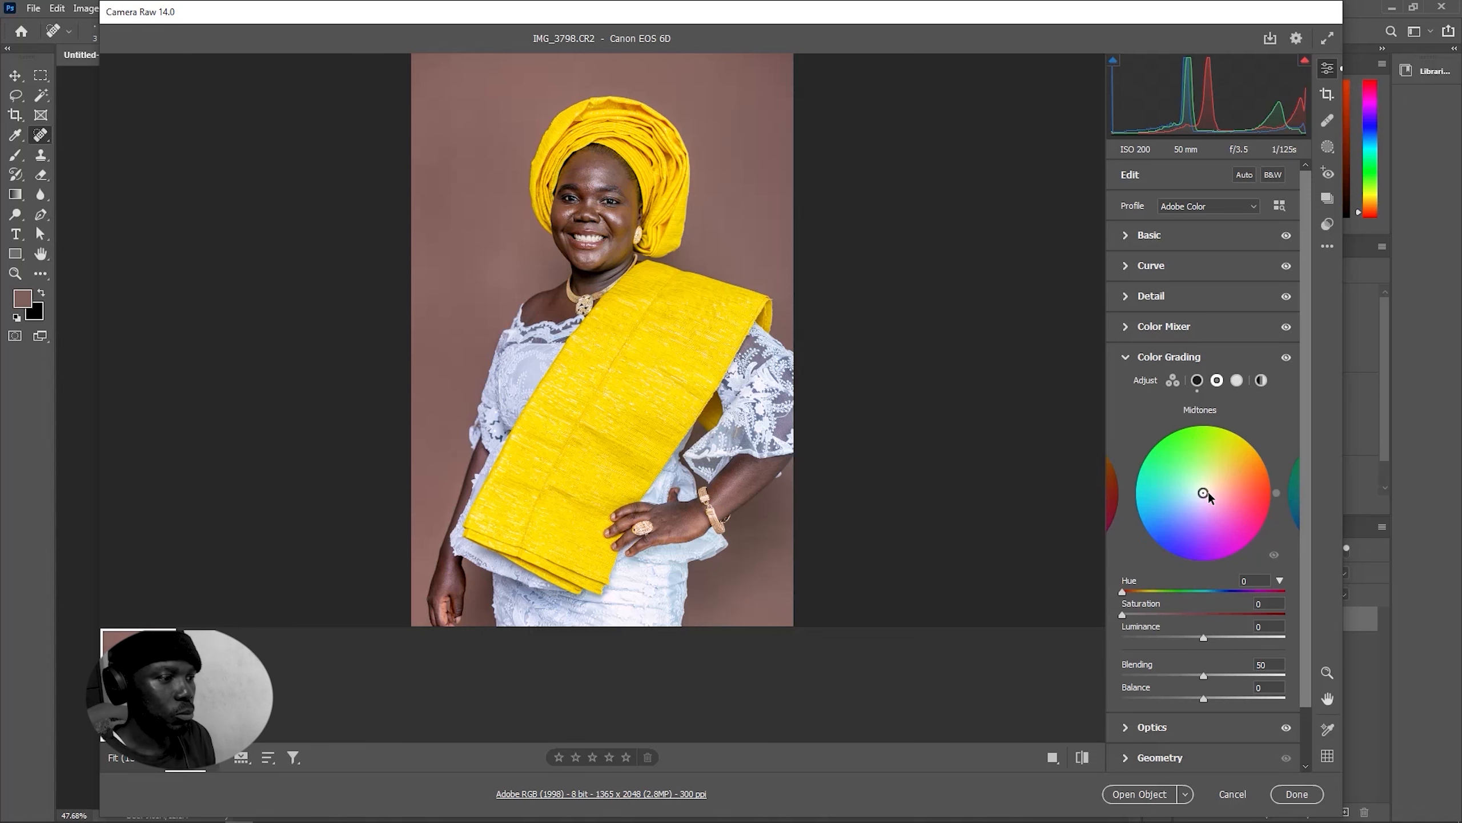
{"action": "left_click_drag", "start_coordinate": [1125, 591], "coordinate": [1134, 616]}
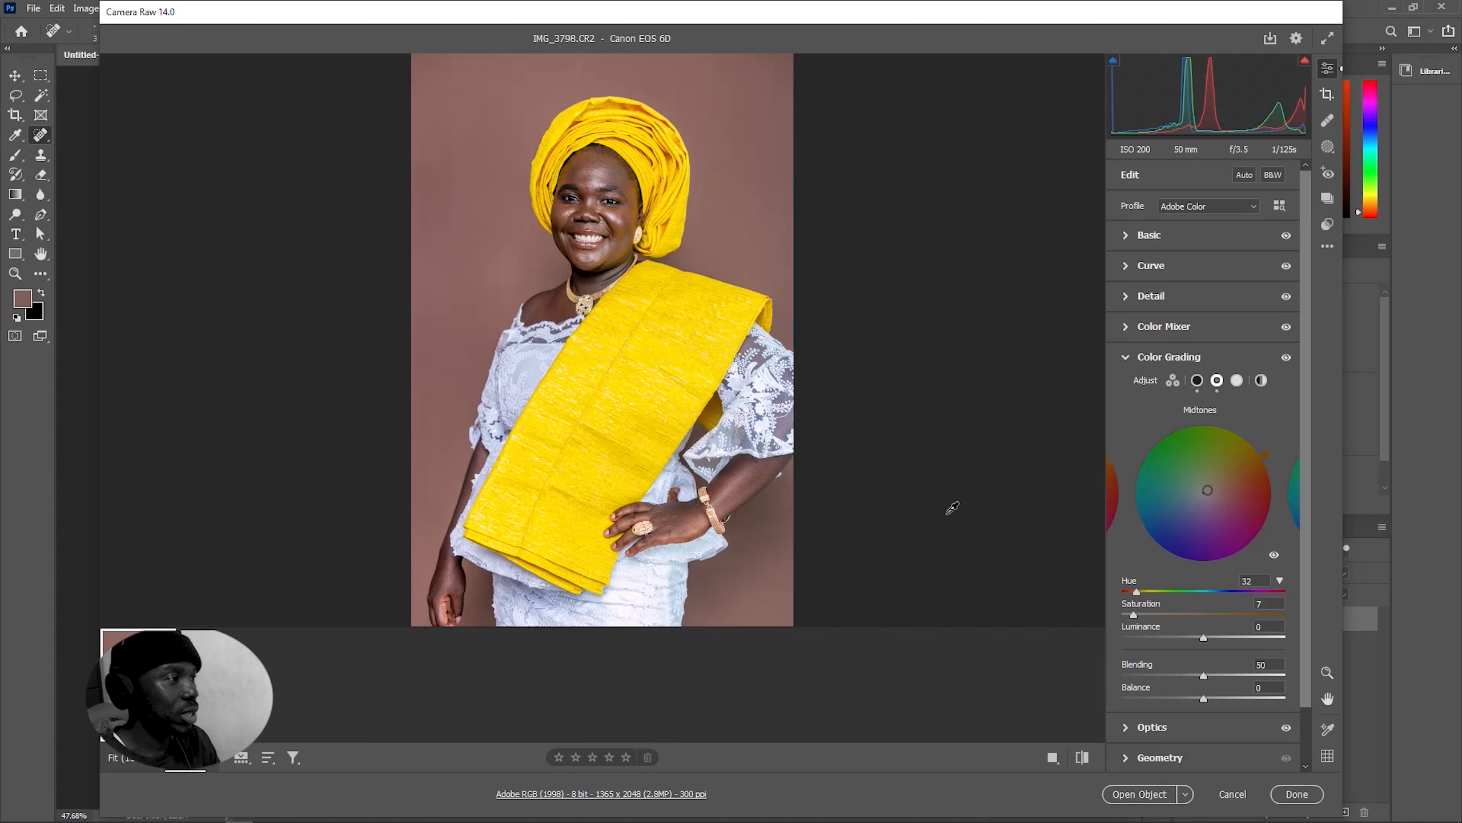
{"action": "key", "text": "backslash"}
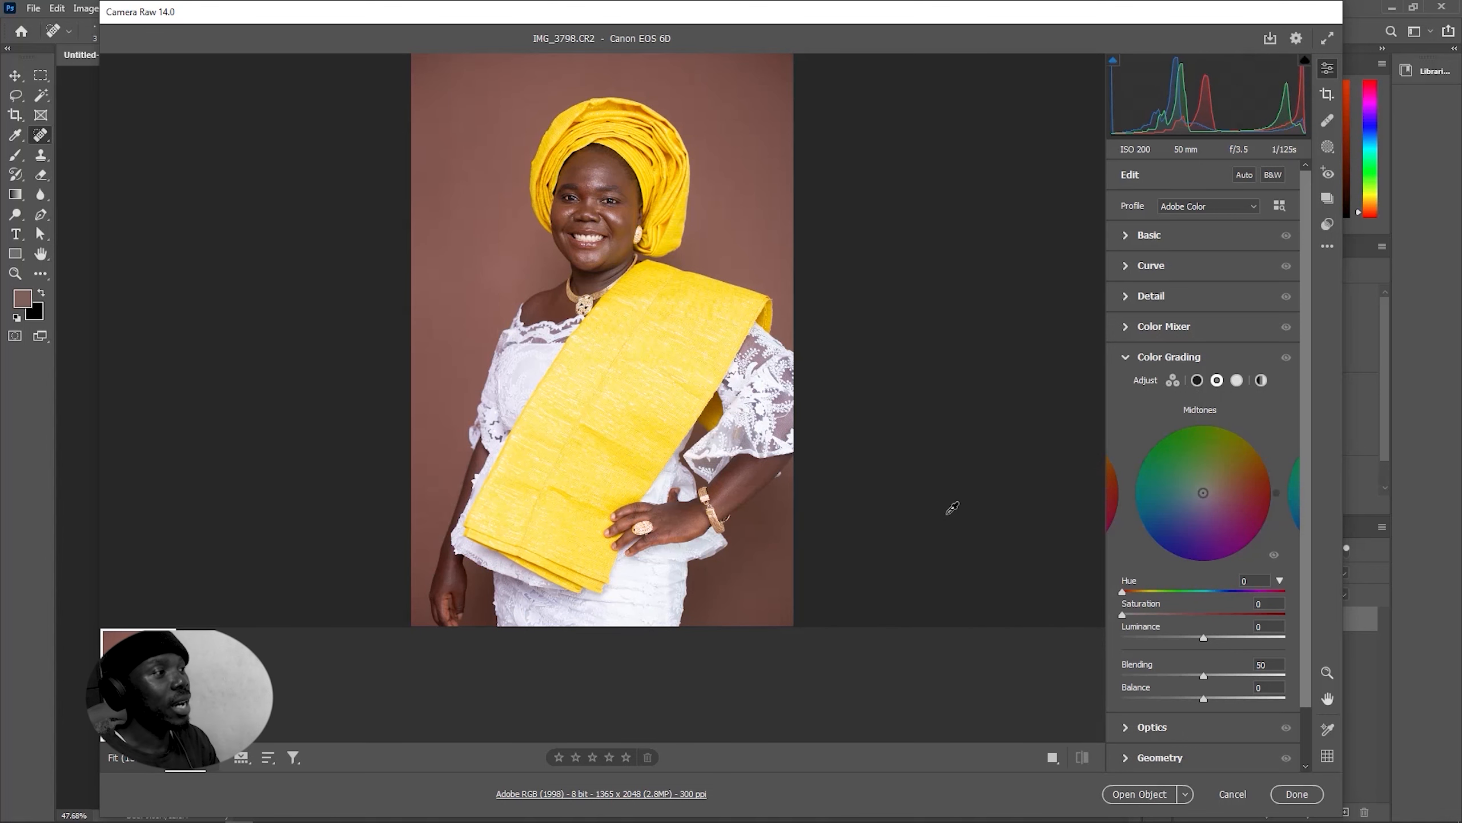
{"action": "key", "text": "backslash"}
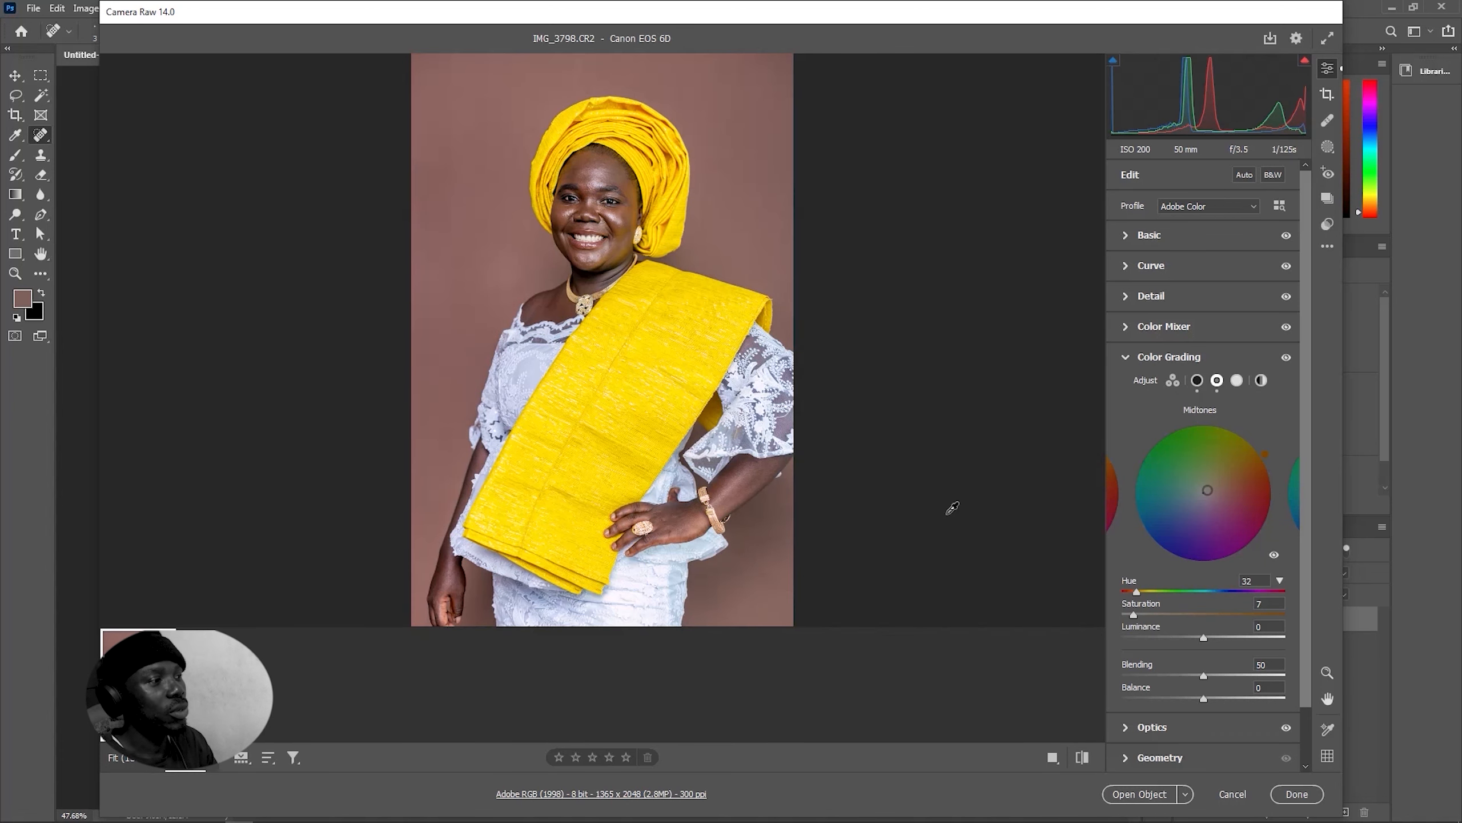
{"action": "key", "text": "backslash"}
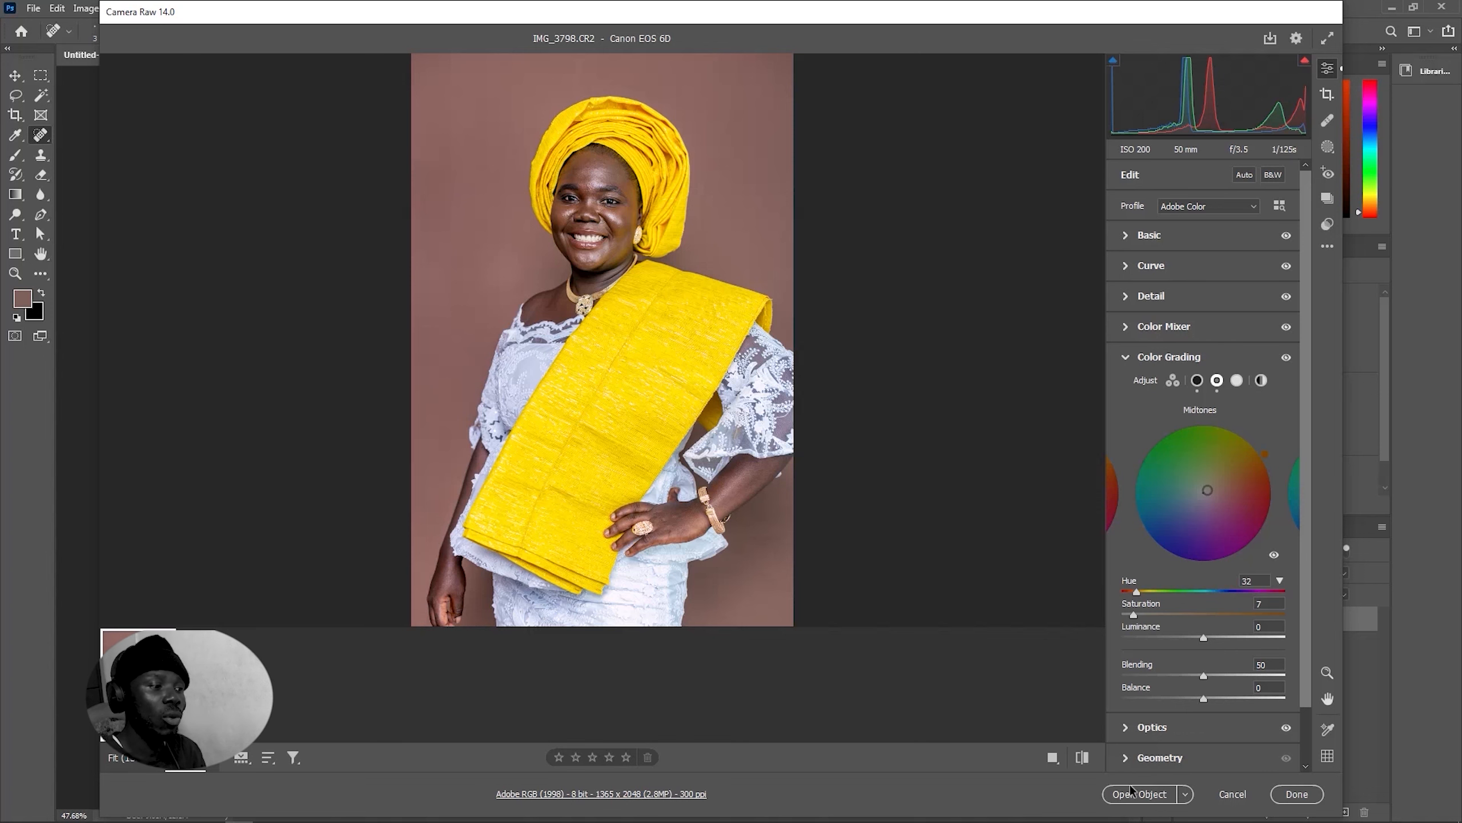
Open the edited raw portrait as an object in Photoshop and flatten the image
{"action": "left_click", "coordinate": [1143, 798]}
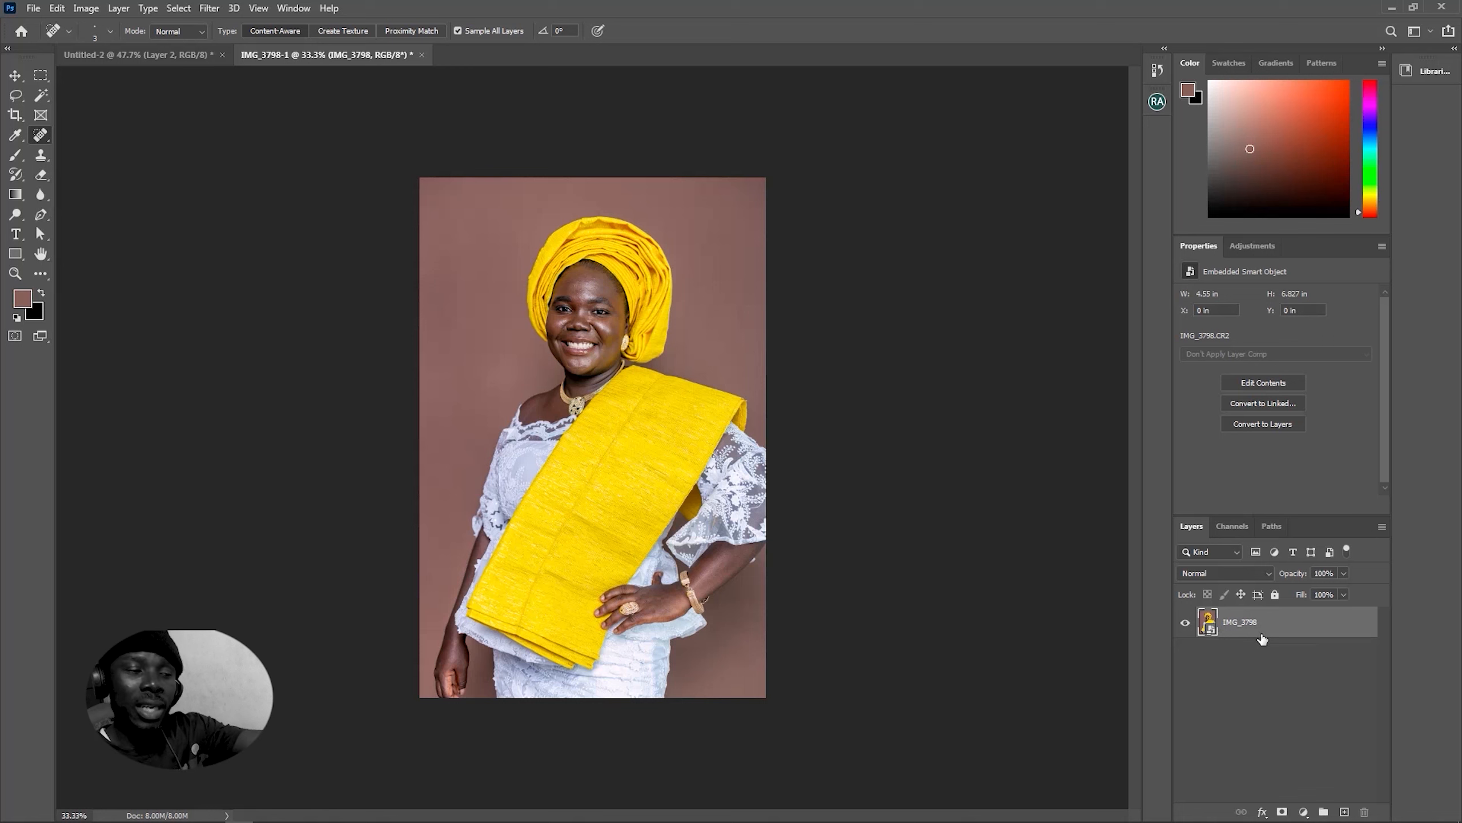
{"action": "right_click", "coordinate": [1292, 630]}
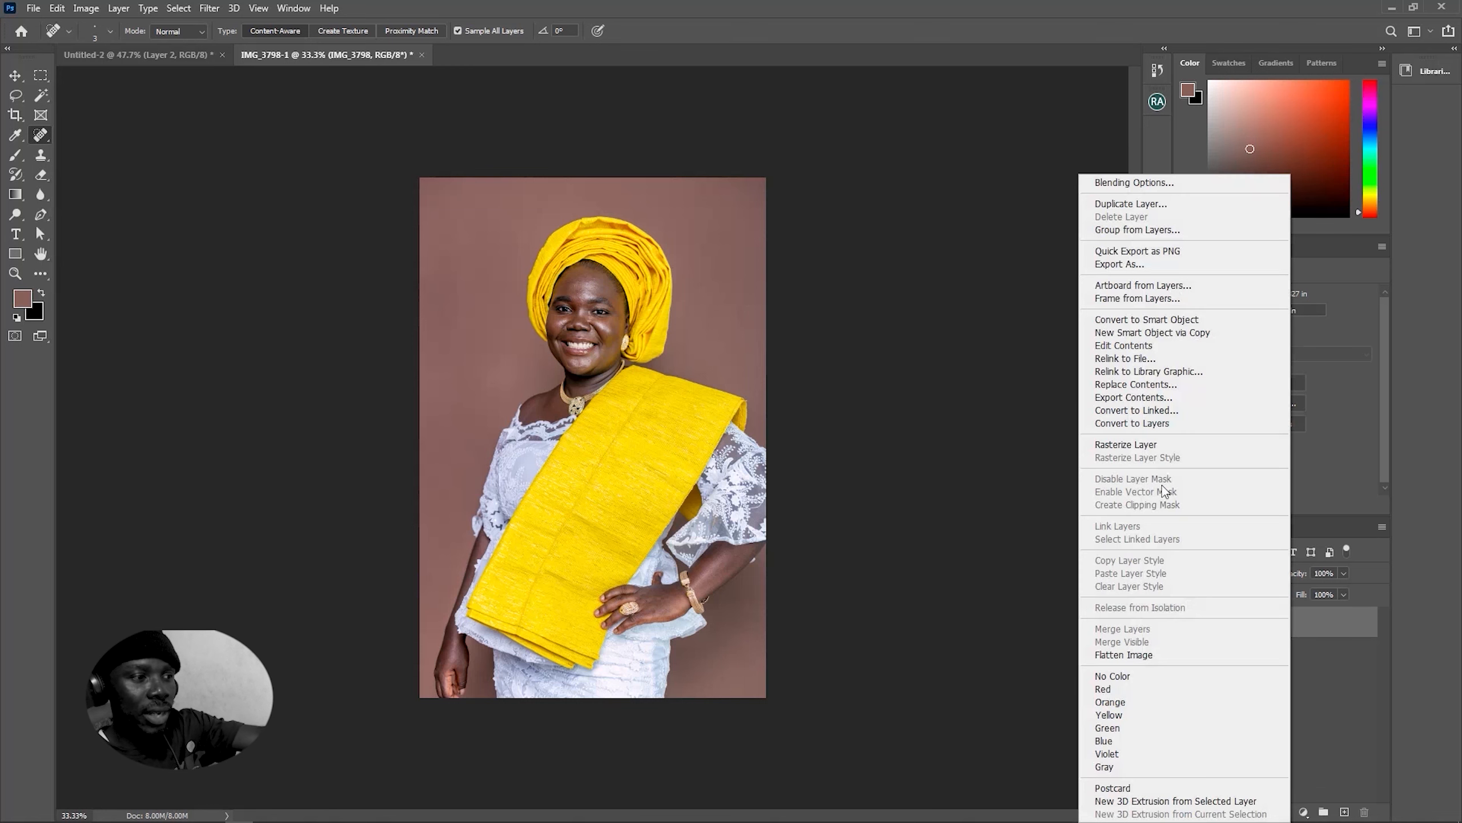
{"action": "left_click", "coordinate": [1148, 657]}
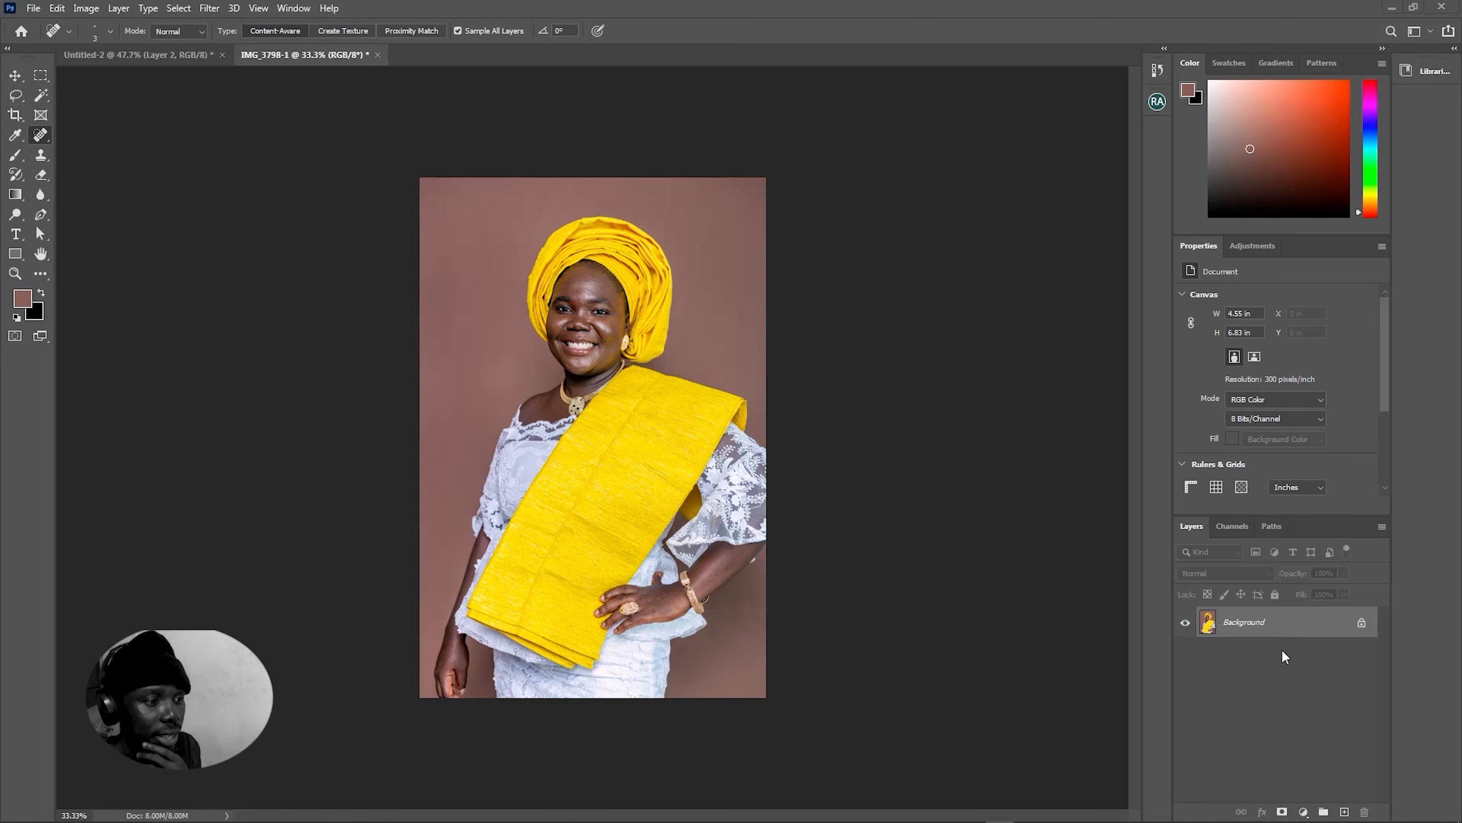
Try duplicating the Background layer through the Duplicate Layer dialog with the default name, and undo the duplication
{"action": "right_click", "coordinate": [1311, 621]}
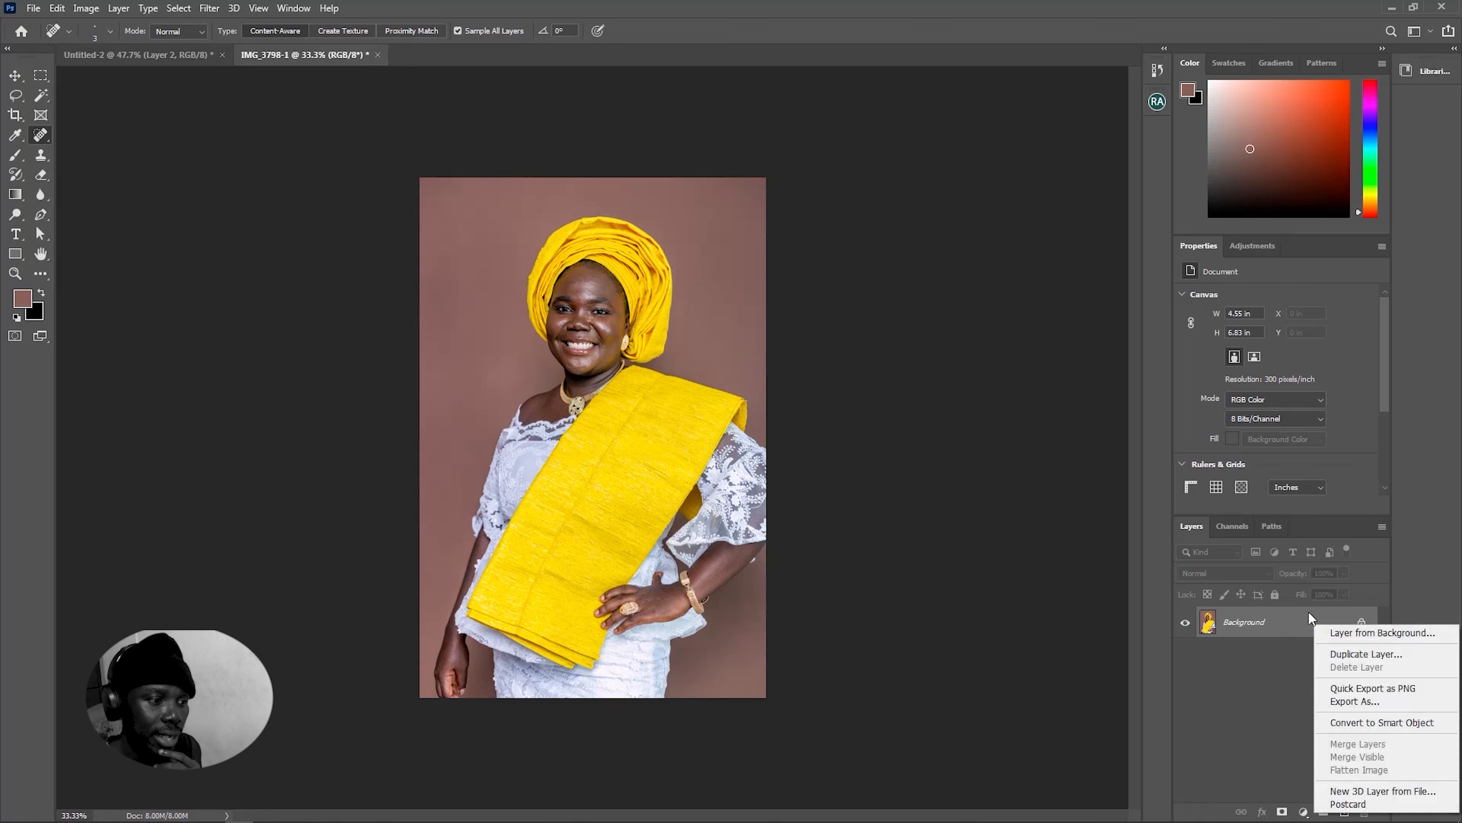
{"action": "left_click", "coordinate": [1353, 655]}
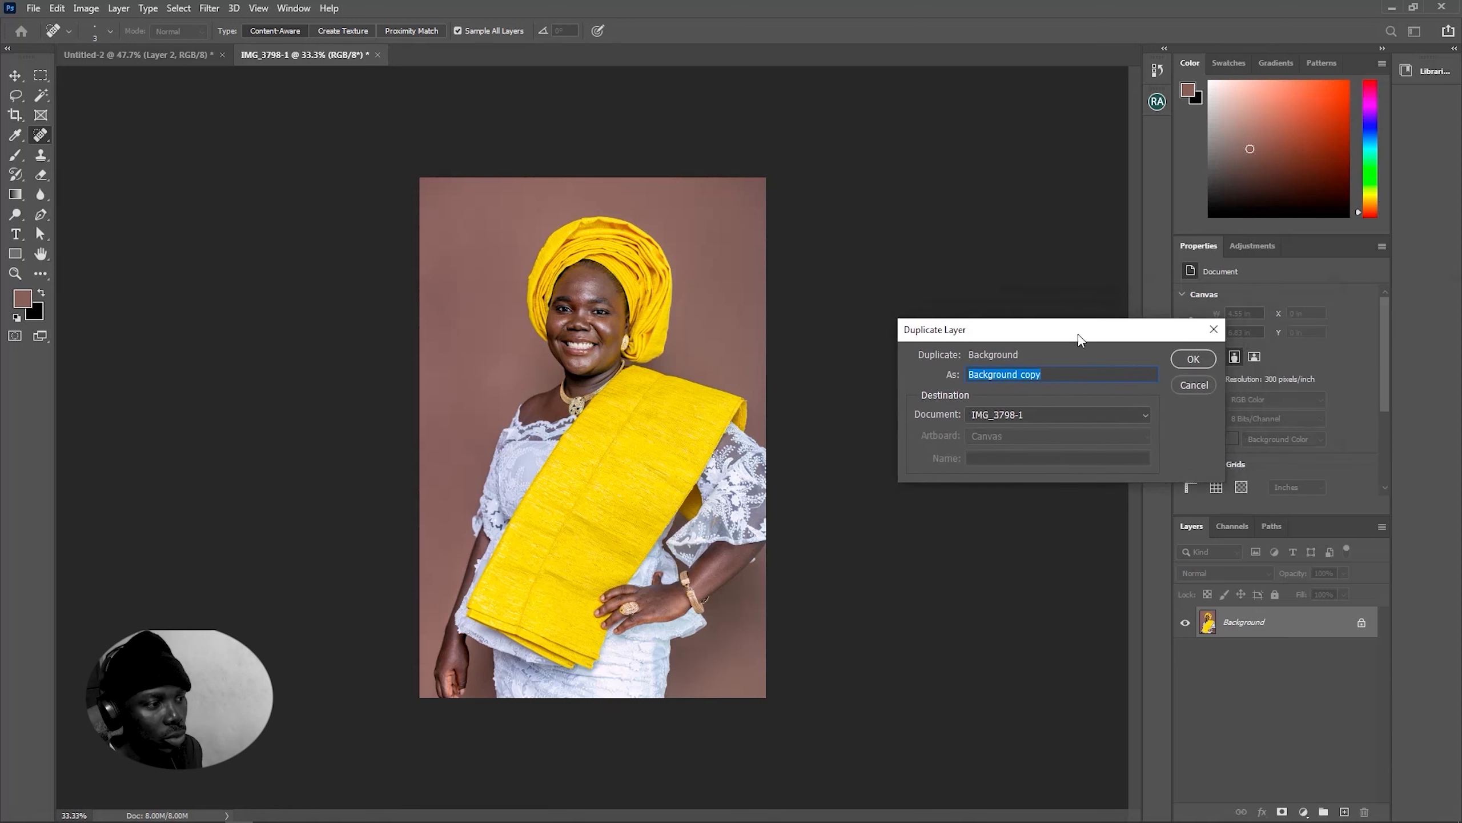
{"action": "left_click", "coordinate": [1190, 360]}
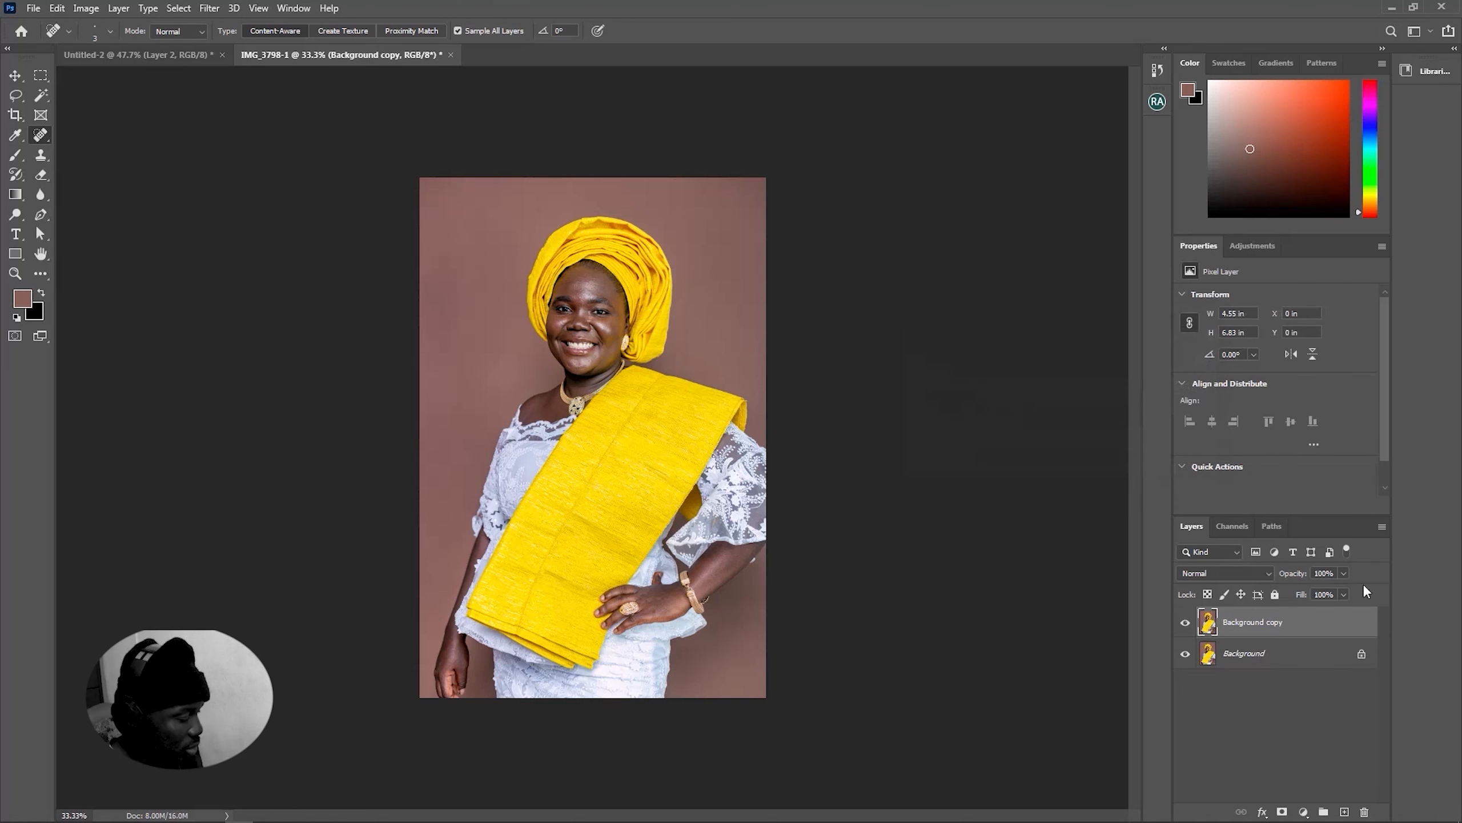
{"action": "key", "text": "ctrl+z"}
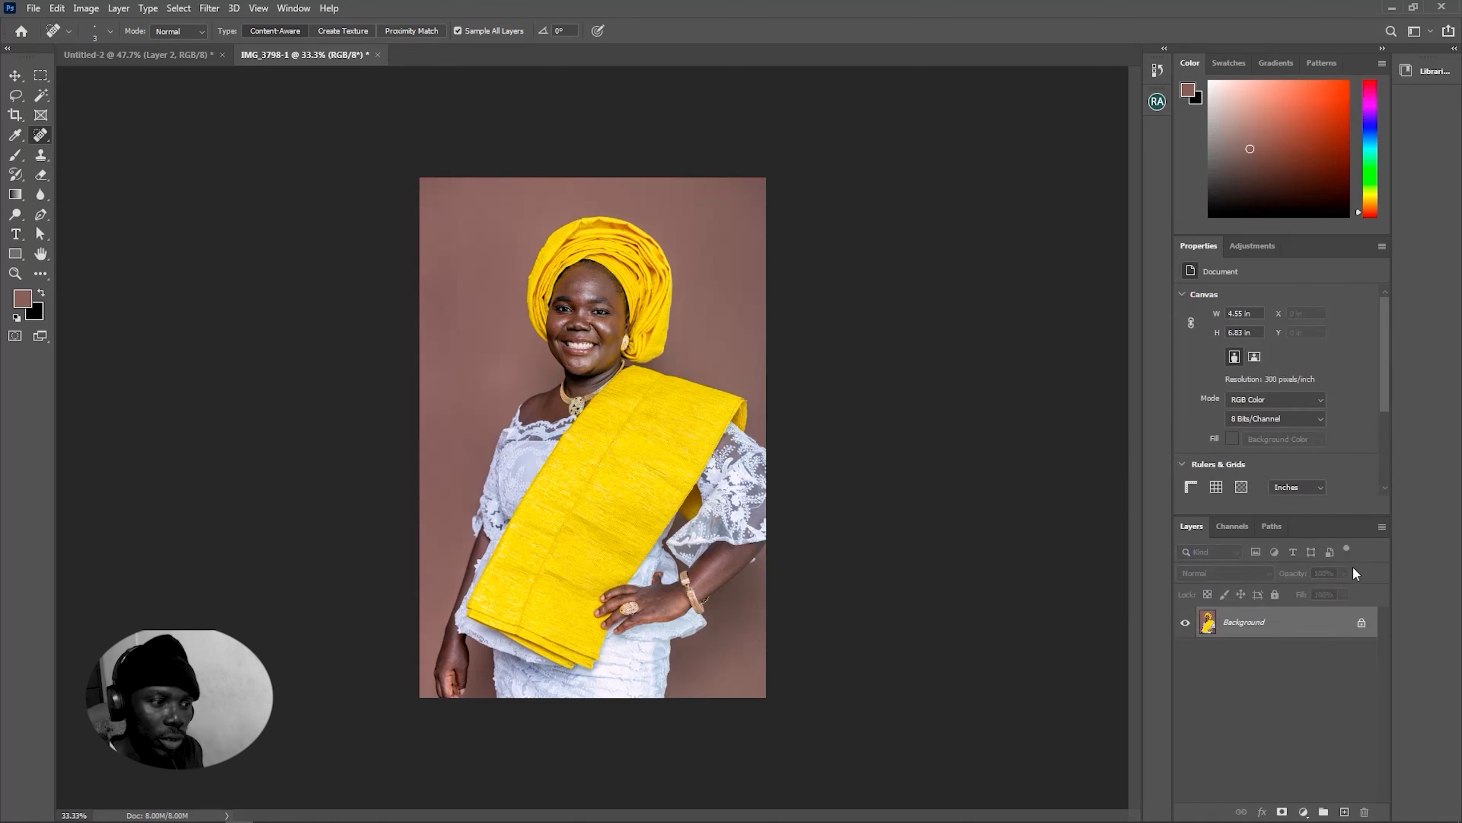
Create two stacked copies of the Background layer
{"action": "left_click_drag", "start_coordinate": [1342, 623], "coordinate": [1346, 809]}
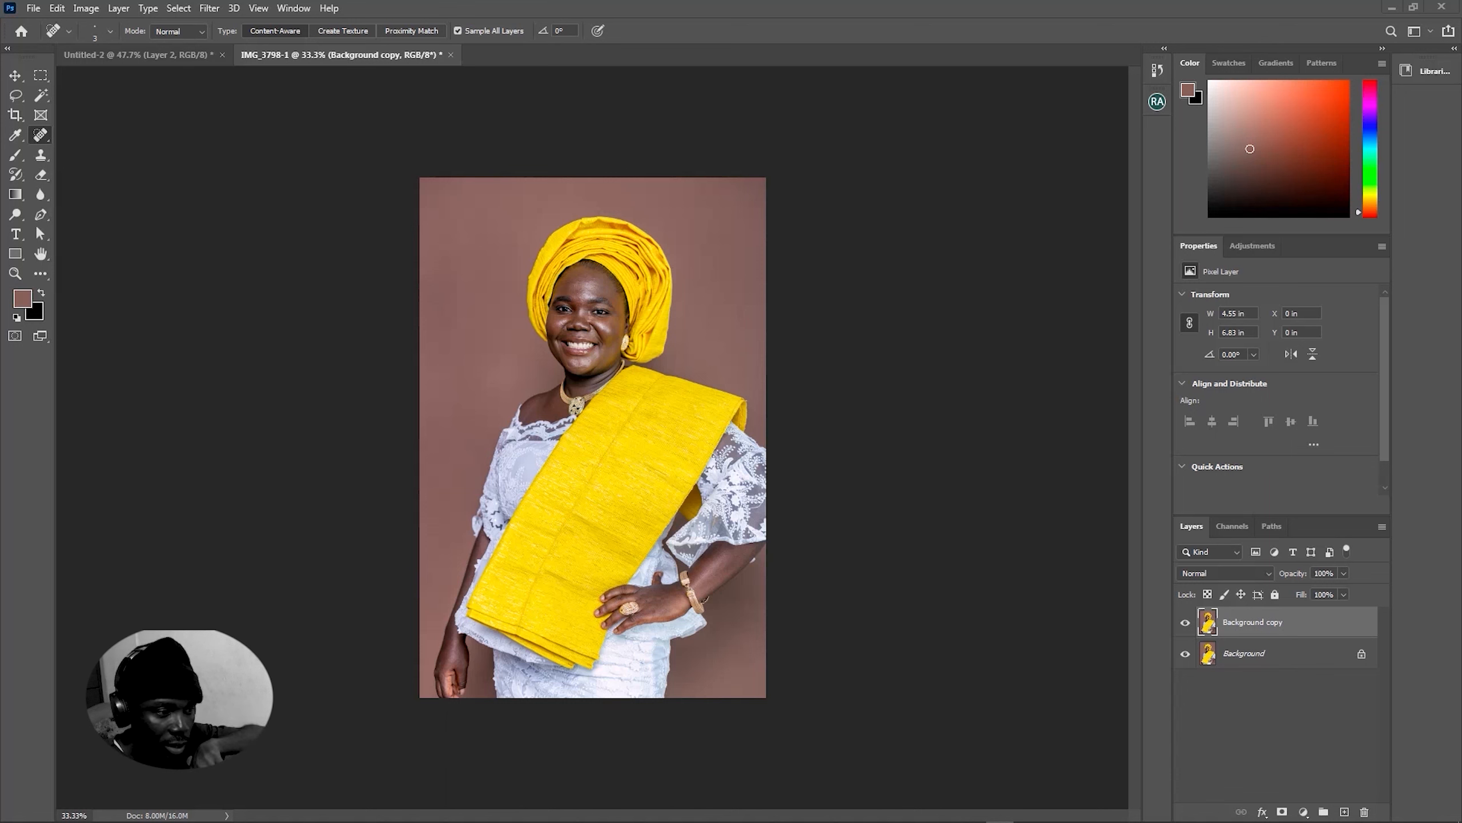
{"action": "left_click_drag", "start_coordinate": [1311, 633], "coordinate": [1343, 803]}
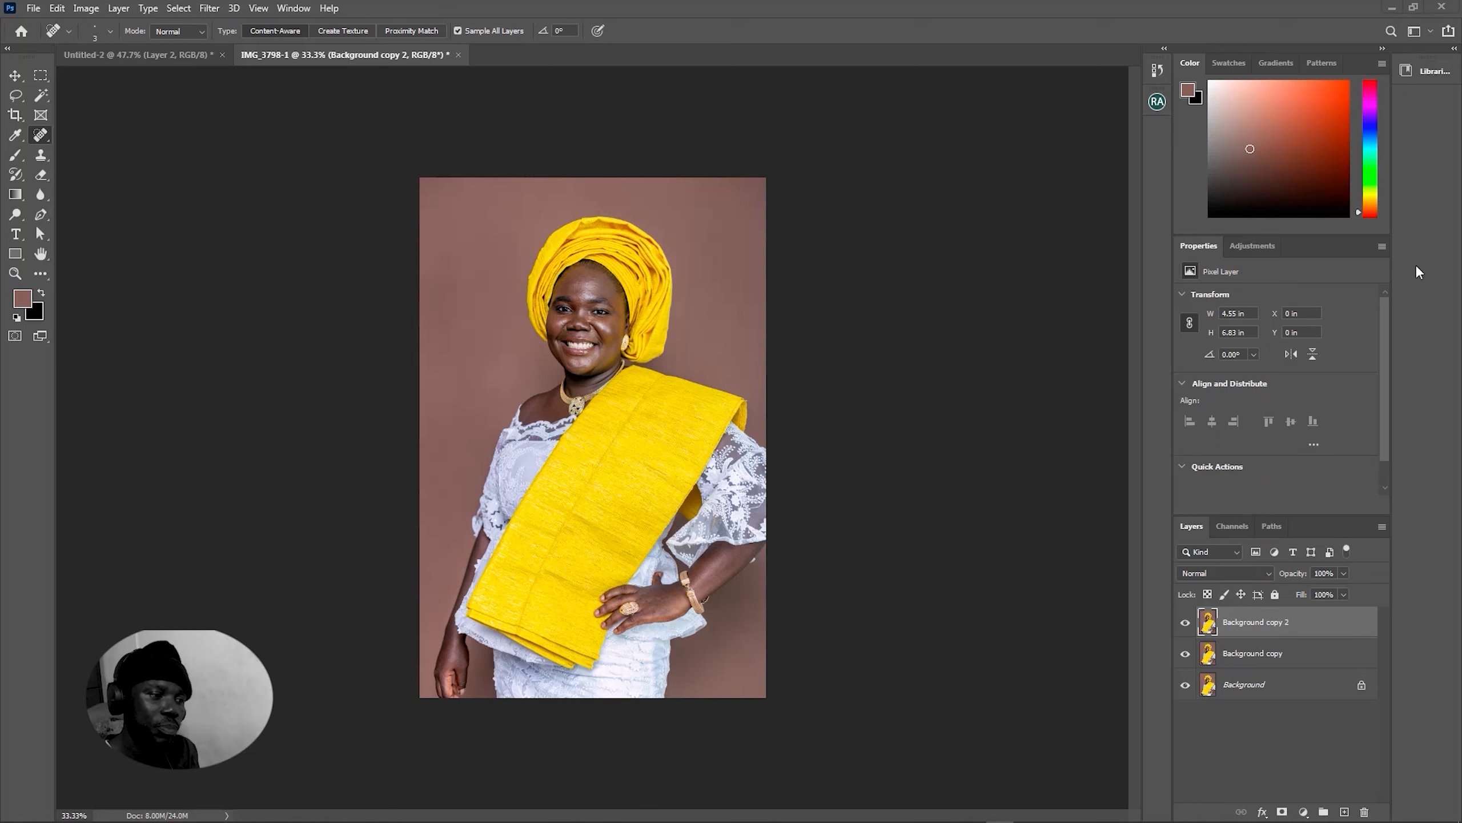
Open Gaussian Blur for the Background copy layer and frame the subject's head and upper body in the filter preview
{"action": "left_click", "coordinate": [1242, 659]}
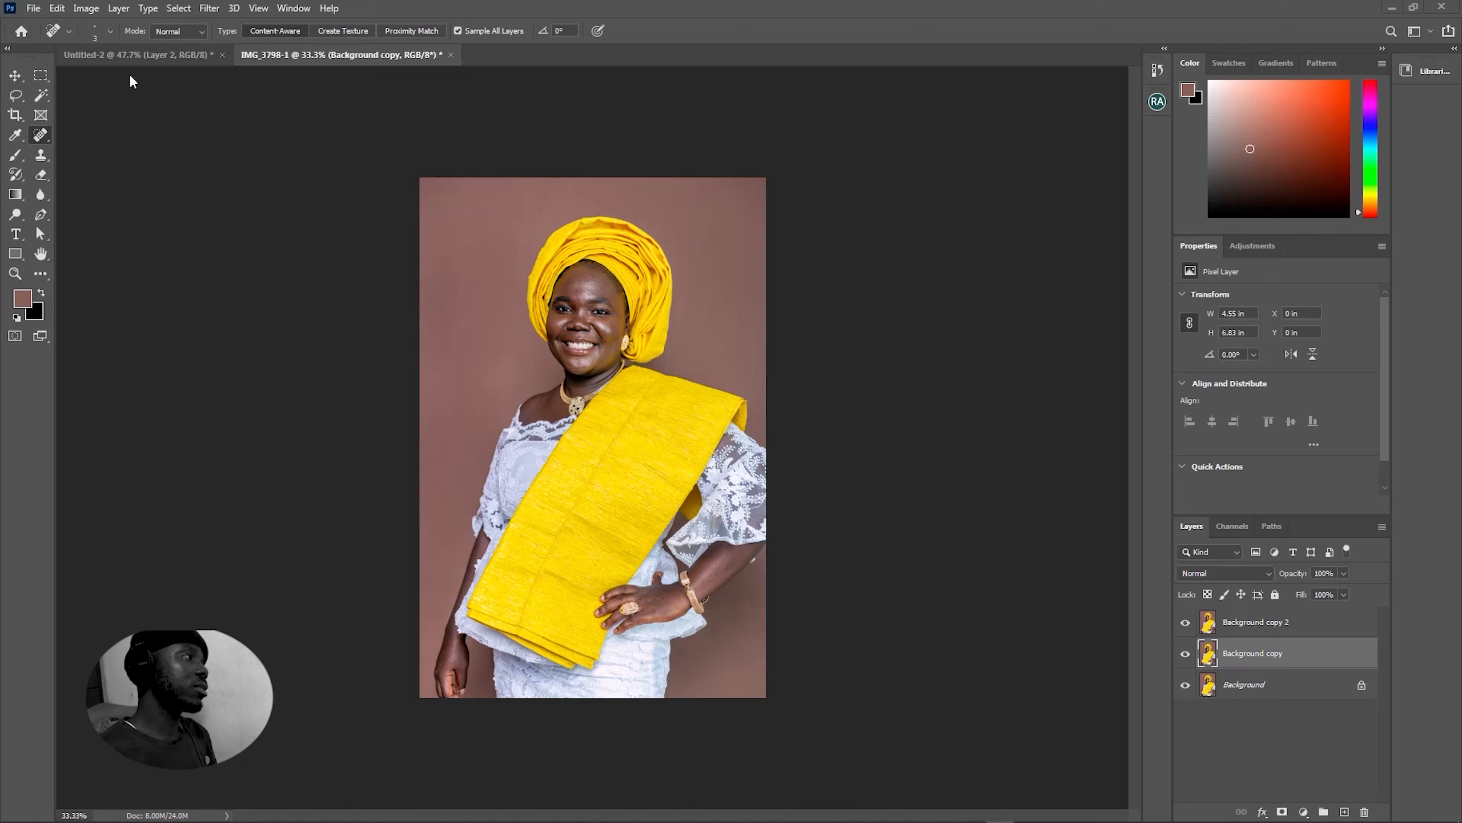
{"action": "left_click", "coordinate": [207, 11]}
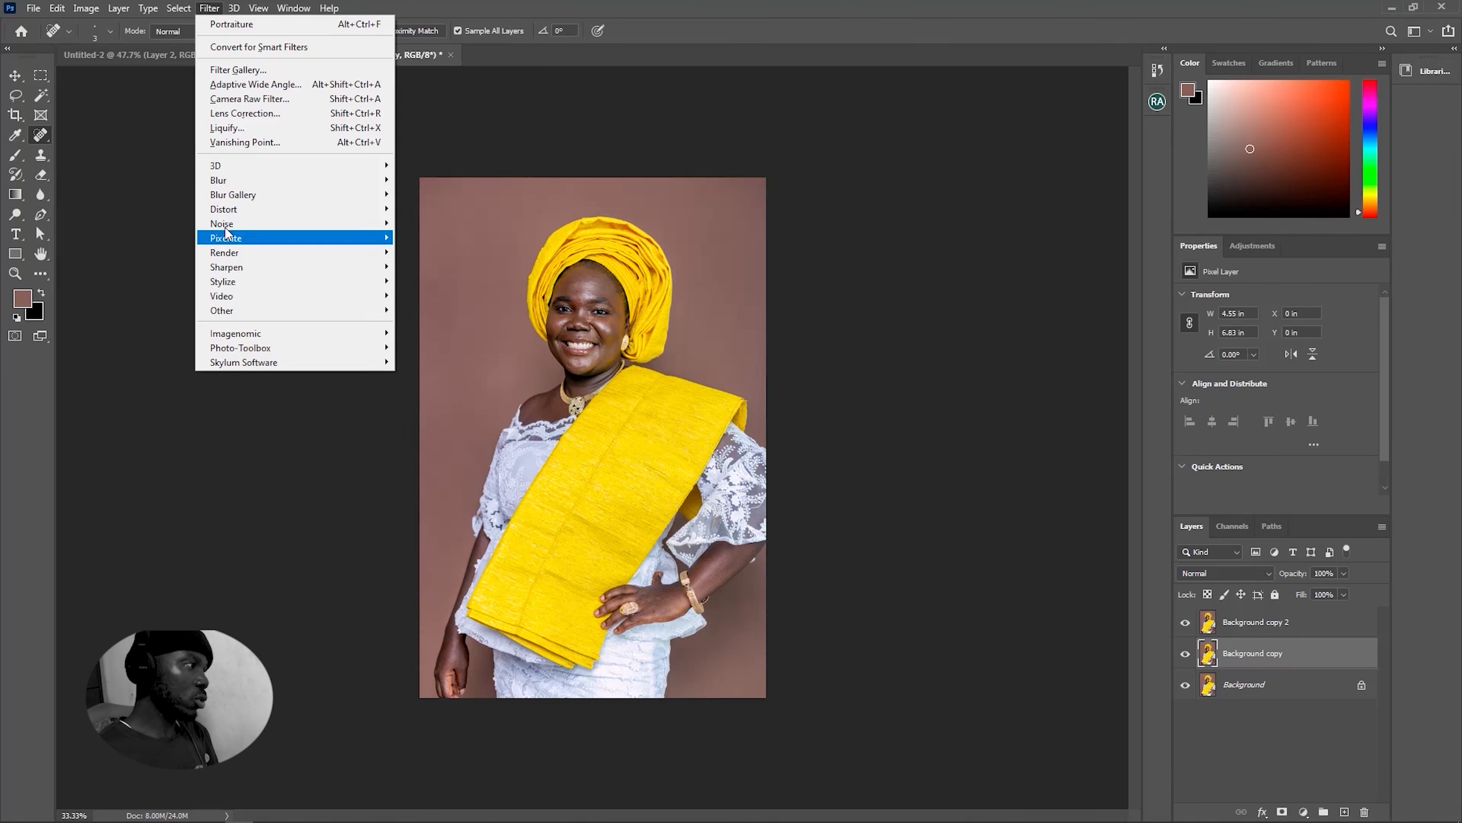
{"action": "mouse_move", "coordinate": [227, 181]}
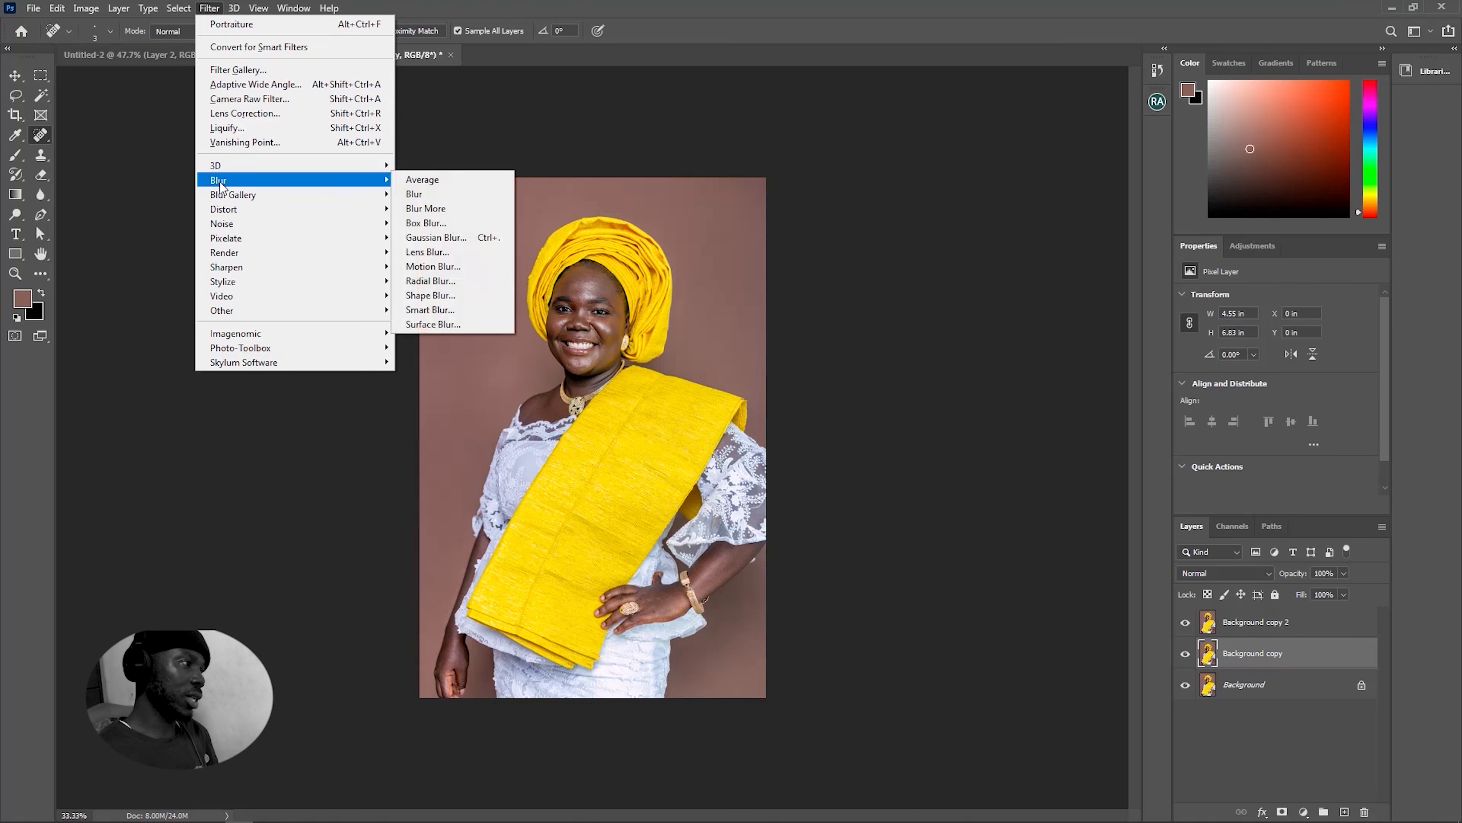
{"action": "left_click", "coordinate": [489, 237]}
{"action": "left_click_drag", "start_coordinate": [1127, 94], "coordinate": [898, 193]}
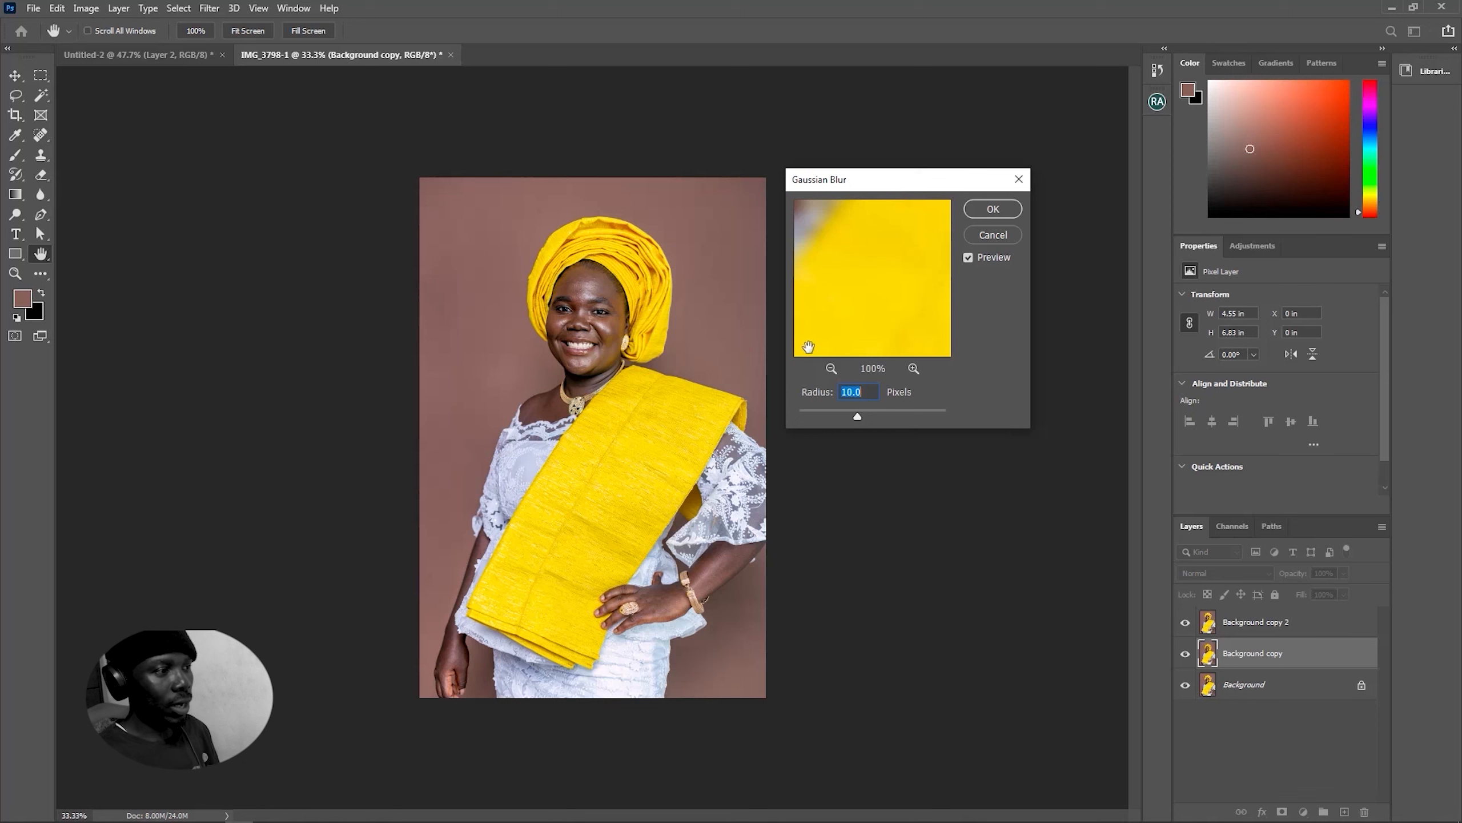
{"action": "left_click", "coordinate": [830, 368]}
{"action": "left_click", "coordinate": [830, 368]}
{"action": "left_click", "coordinate": [830, 368]}
{"action": "left_click", "coordinate": [830, 369]}
{"action": "left_click", "coordinate": [830, 368]}
{"action": "left_click", "coordinate": [830, 368]}
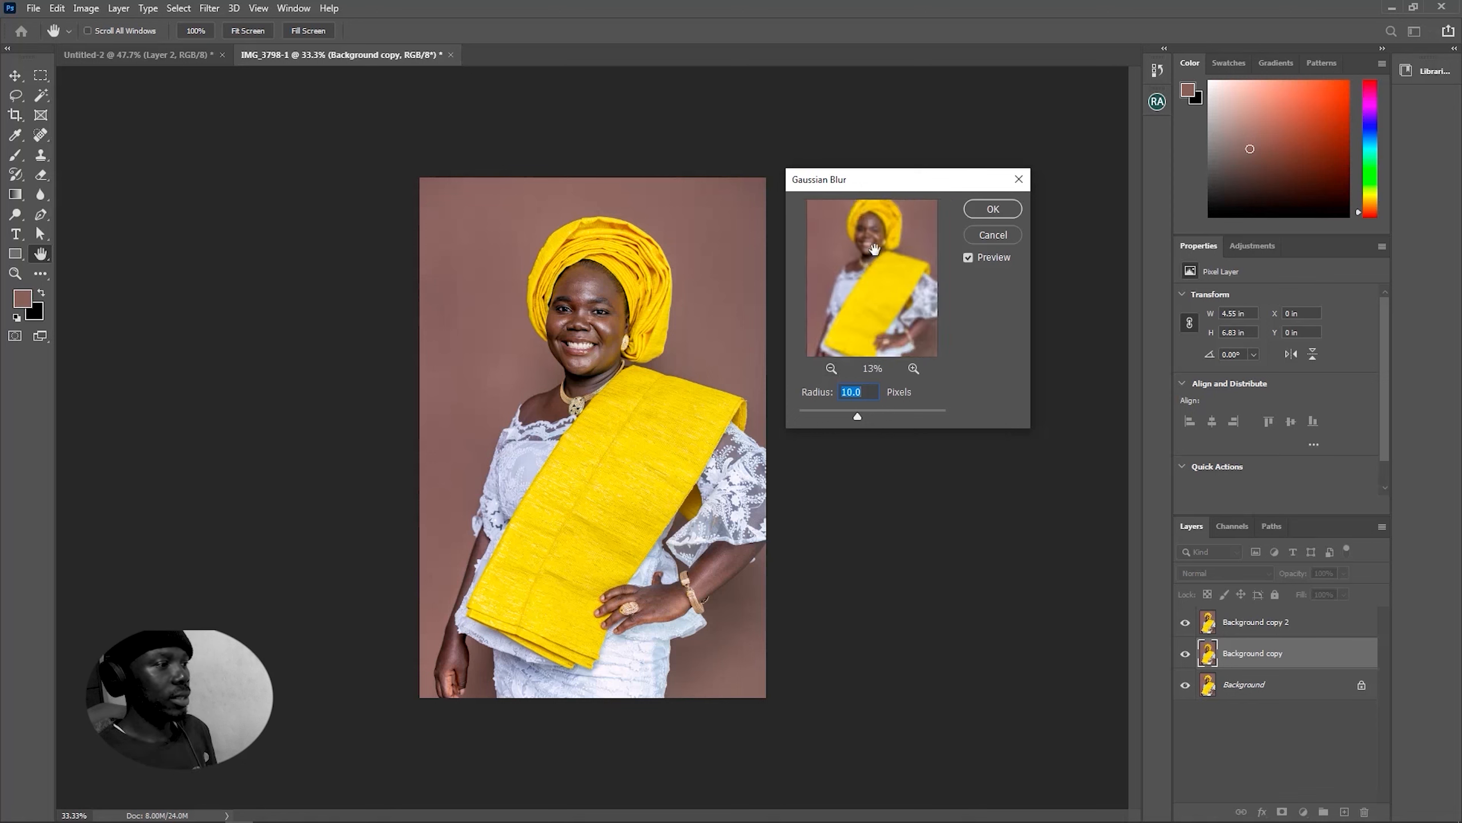
{"action": "left_click_drag", "start_coordinate": [862, 289], "coordinate": [865, 304]}
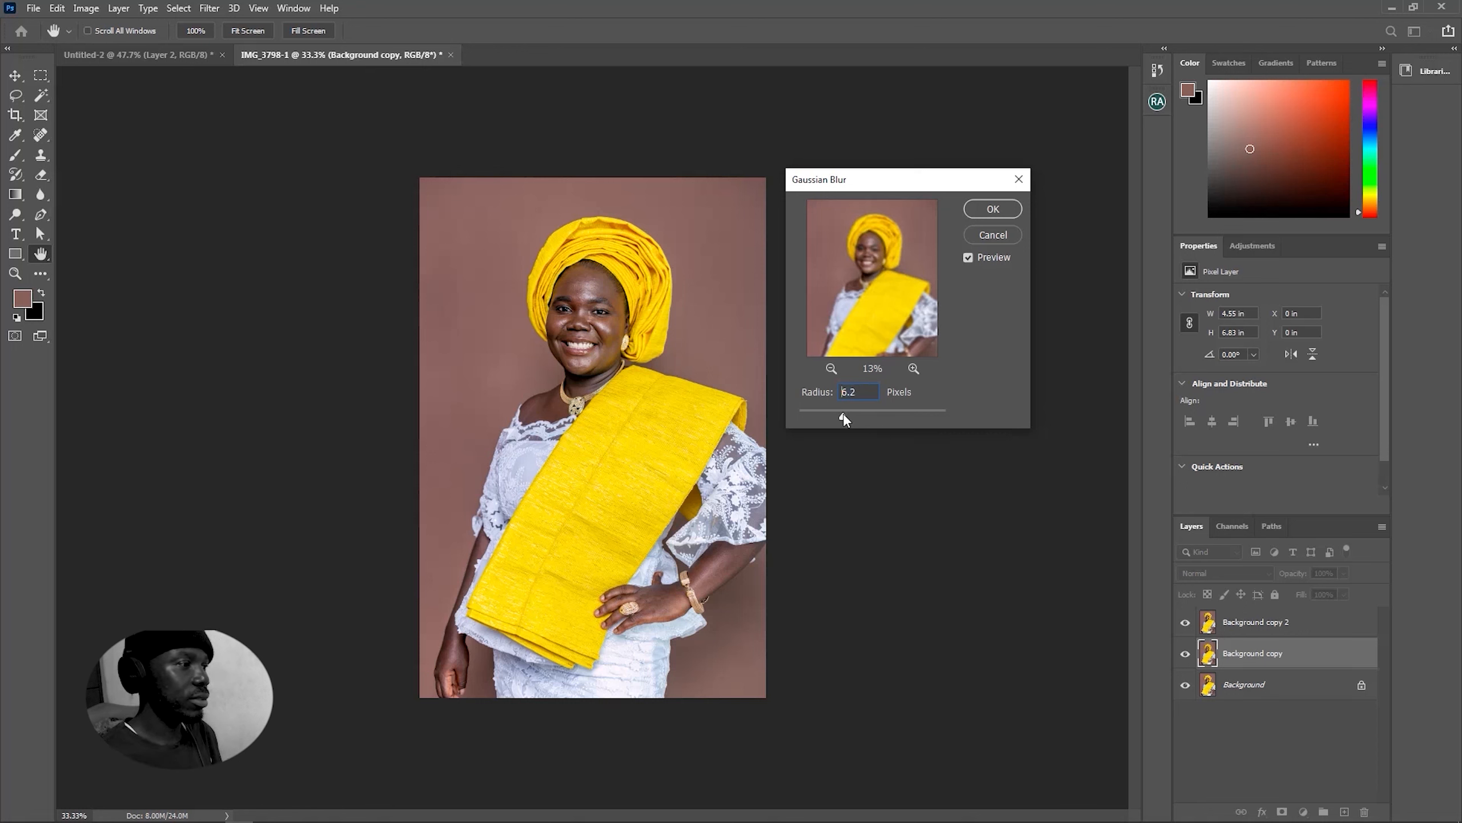
Try a Gaussian Blur radius of 6.0 pixels and inspect the blurred face closely in the filter preview
{"action": "left_click_drag", "start_coordinate": [844, 415], "coordinate": [842, 414]}
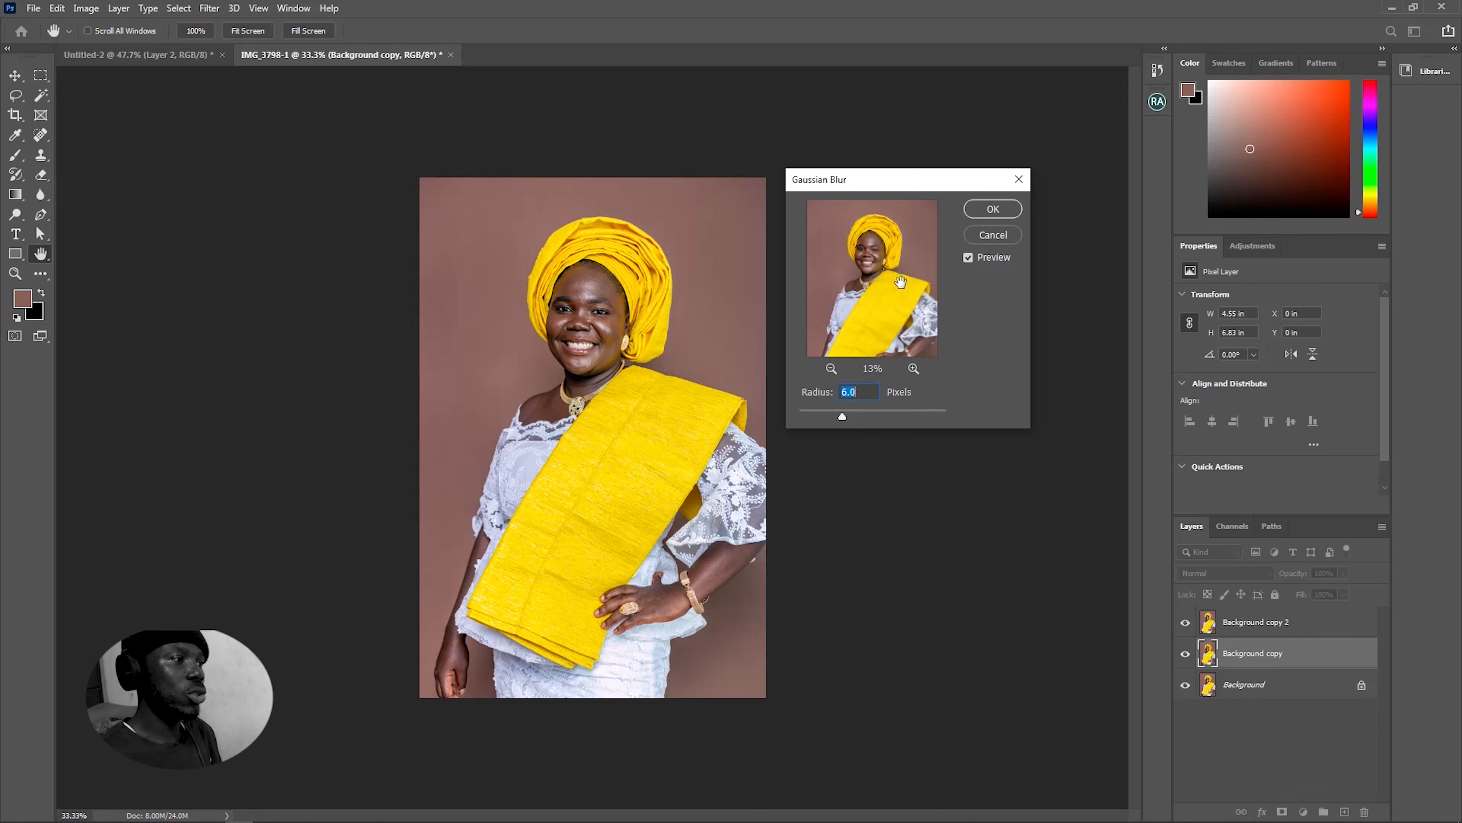
{"action": "left_click", "coordinate": [912, 369]}
{"action": "left_click", "coordinate": [912, 368]}
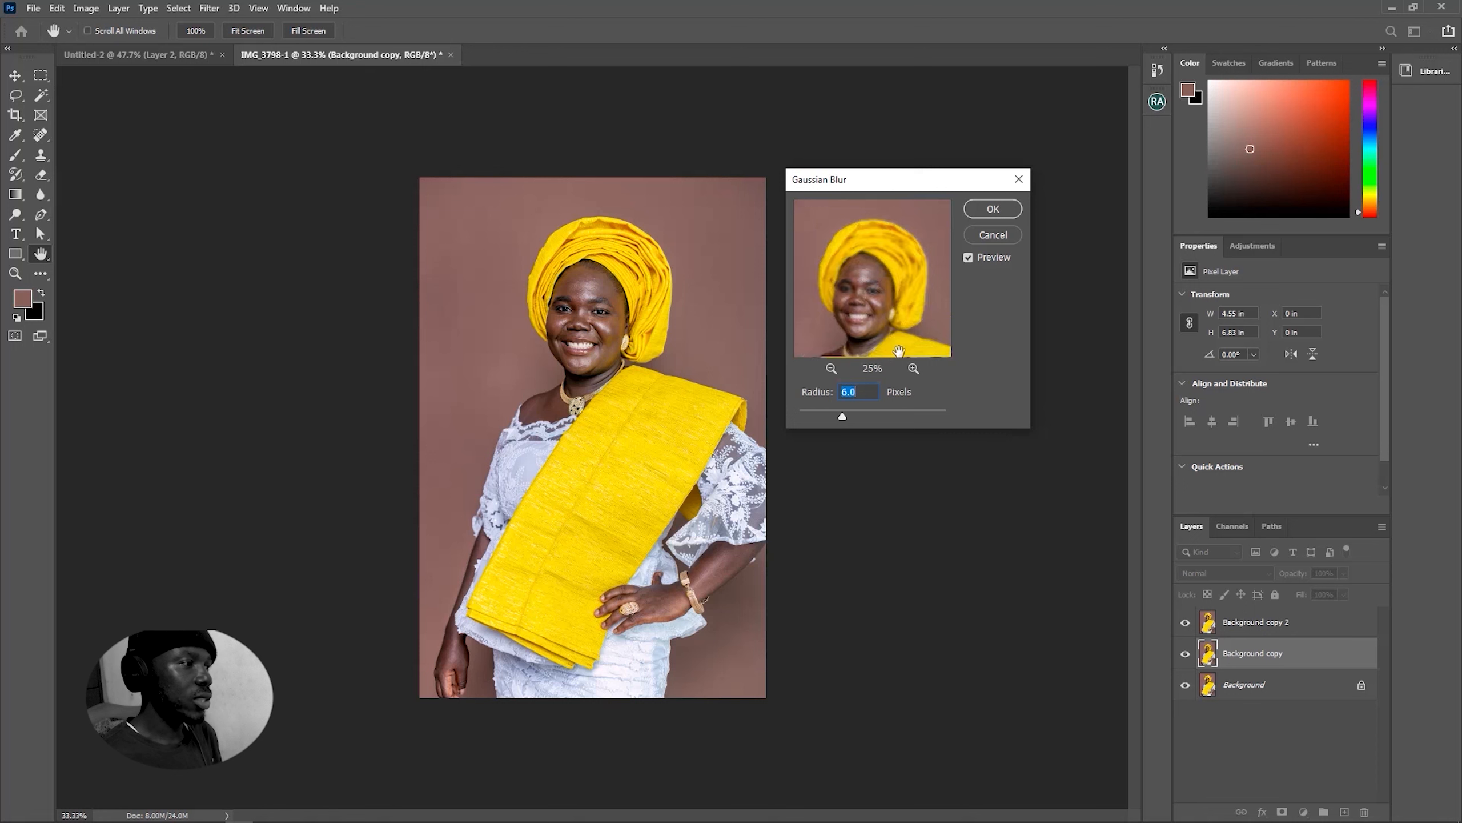
{"action": "left_click_drag", "start_coordinate": [877, 312], "coordinate": [886, 305]}
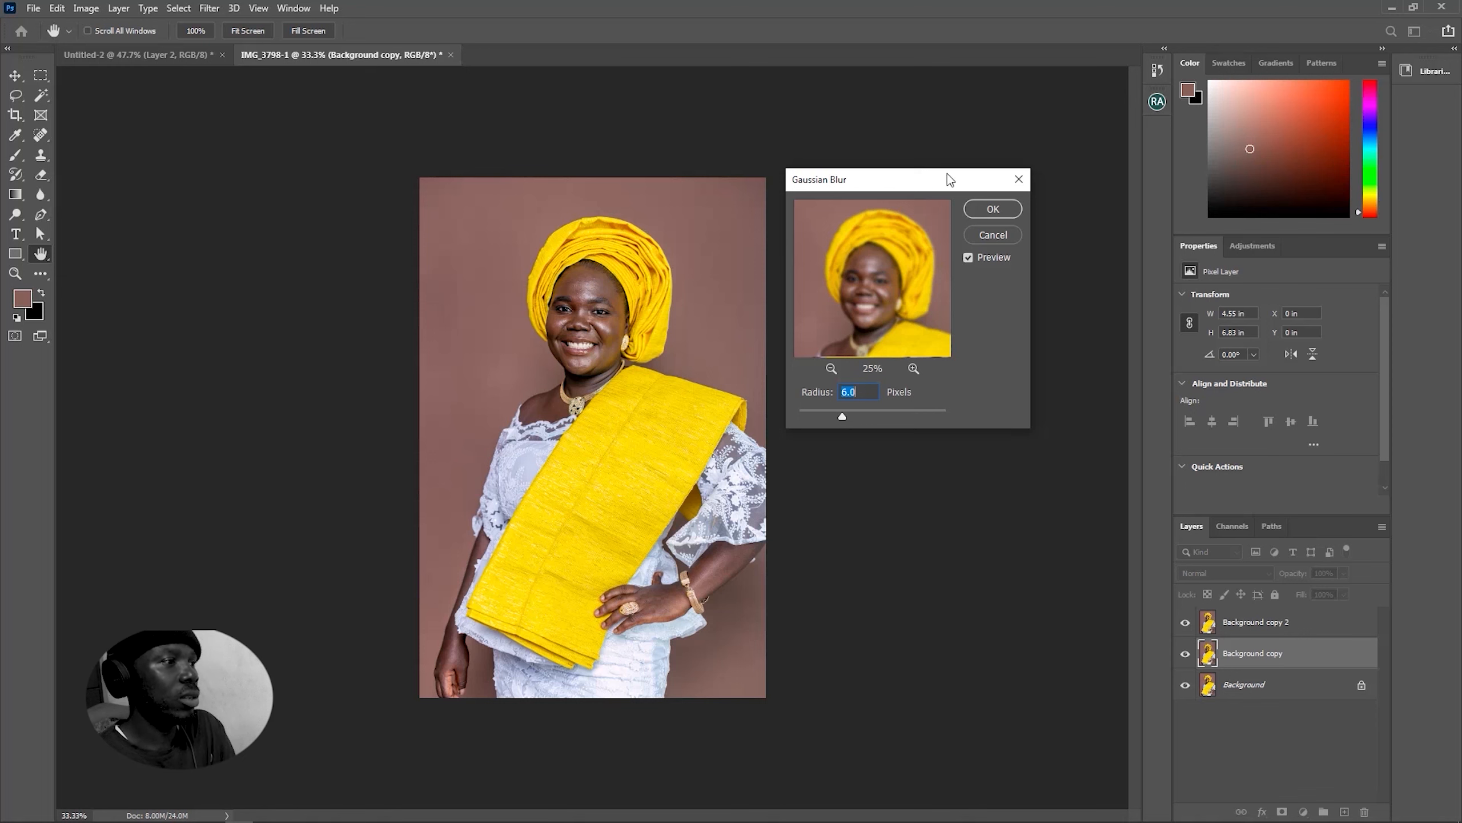
{"action": "left_click", "coordinate": [967, 258]}
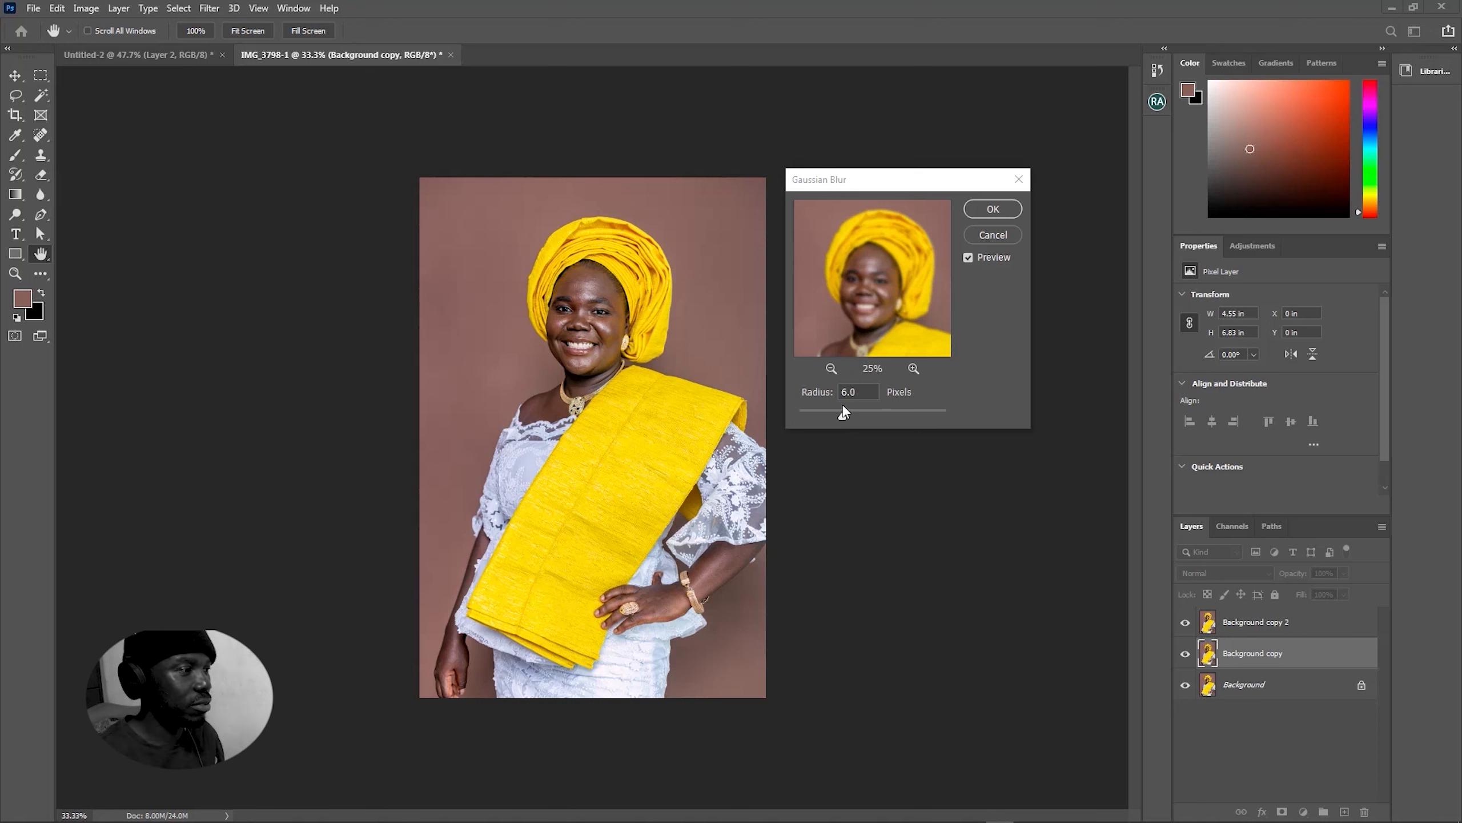
Set the Gaussian Blur radius to 5 pixels and apply the filter to the Background copy layer
{"action": "double_click", "coordinate": [857, 392]}
{"action": "type", "text": "5"}
{"action": "key", "text": "Tab"}
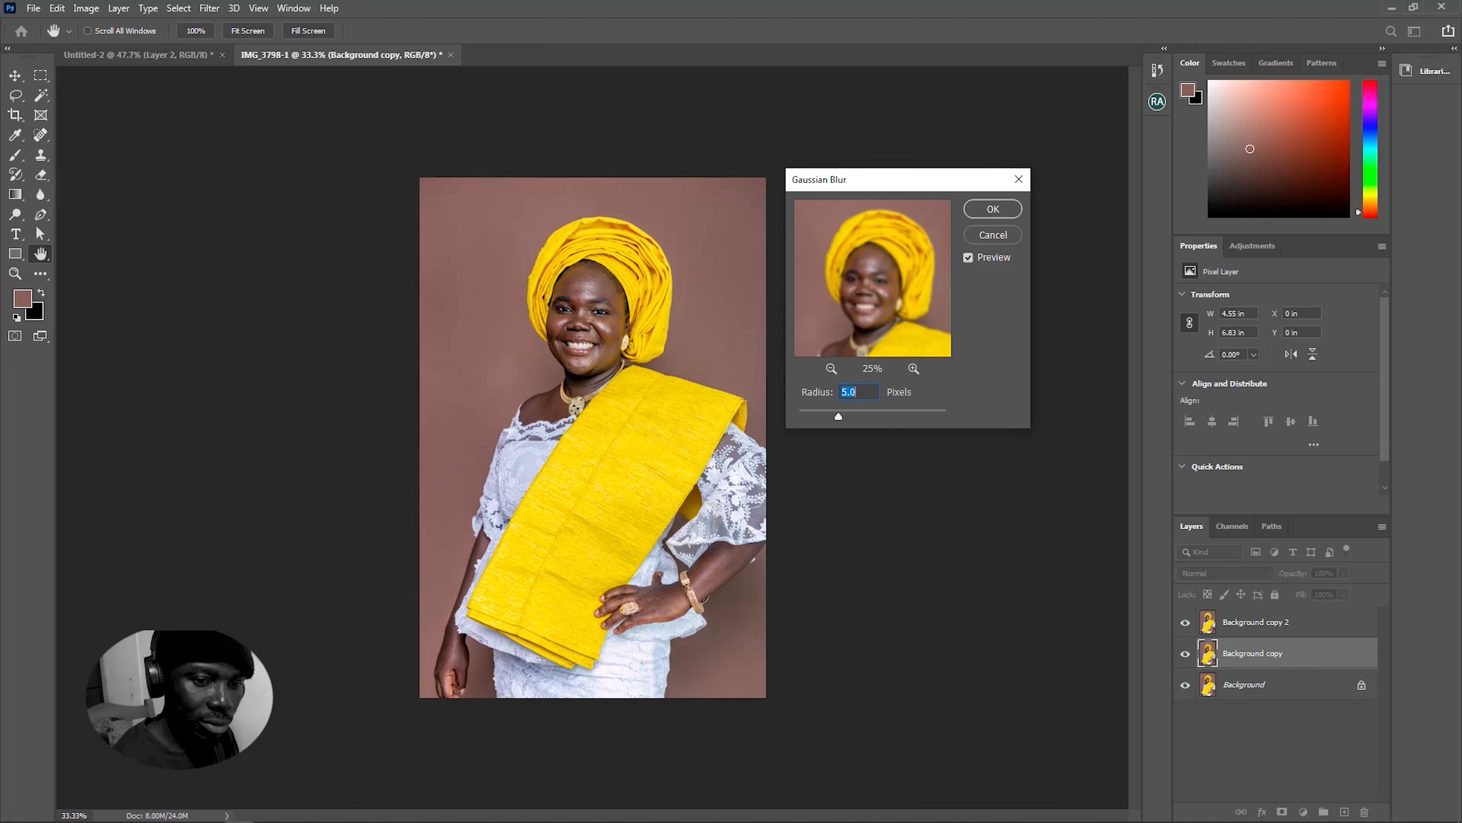
{"action": "left_click", "coordinate": [1001, 821]}
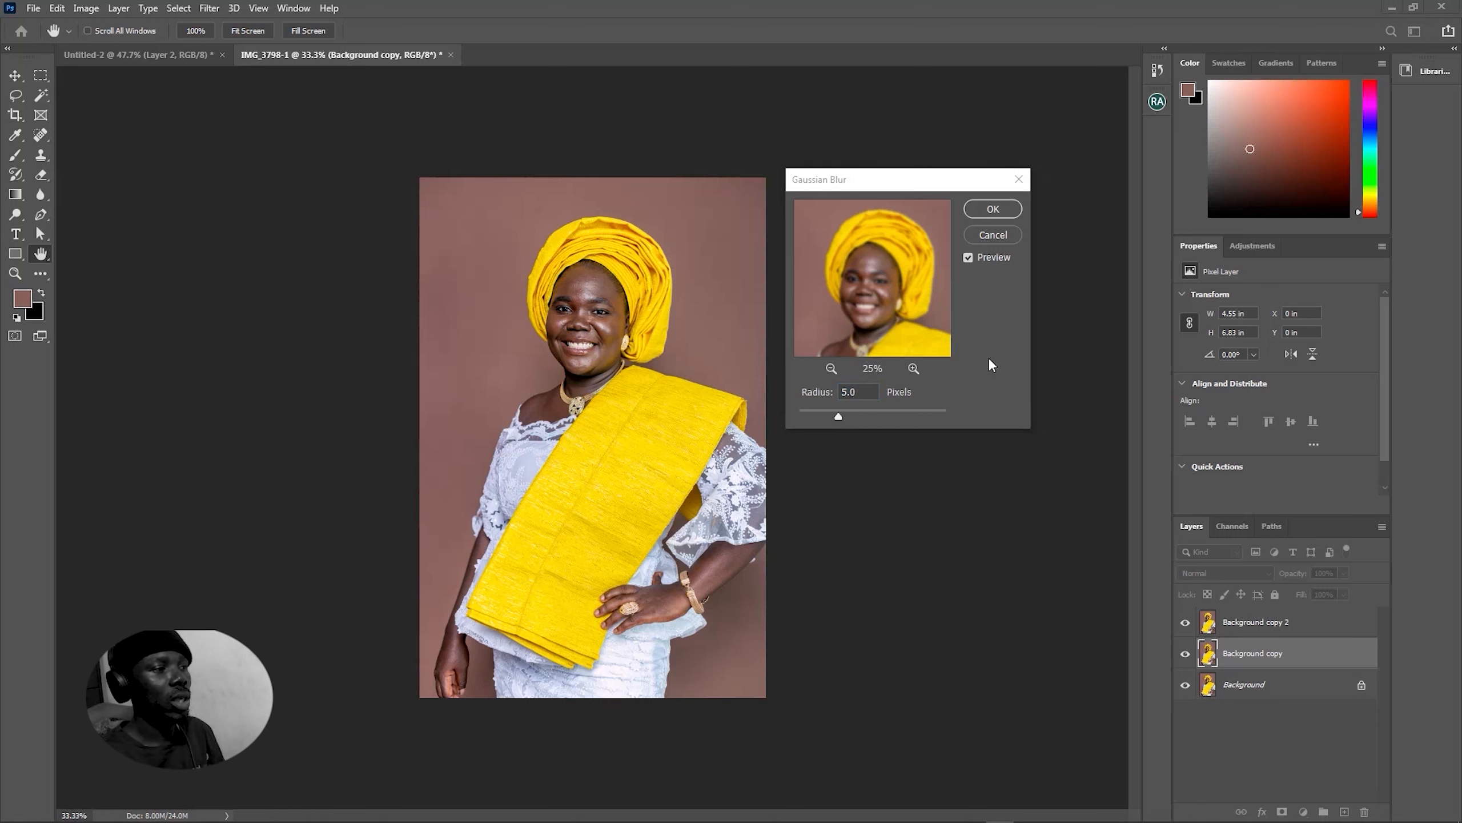
{"action": "left_click", "coordinate": [995, 207]}
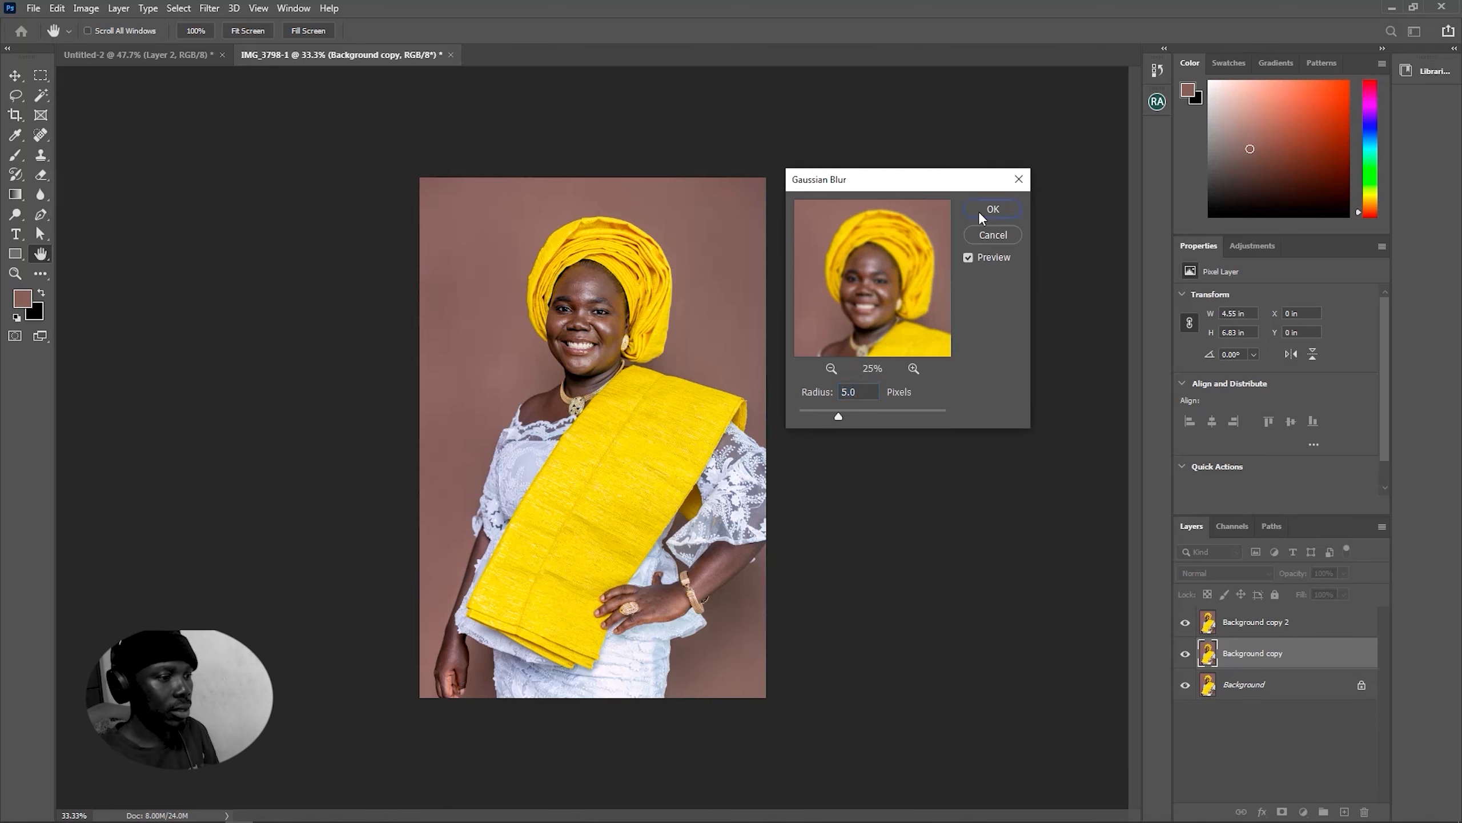
{"action": "left_click", "coordinate": [993, 208]}
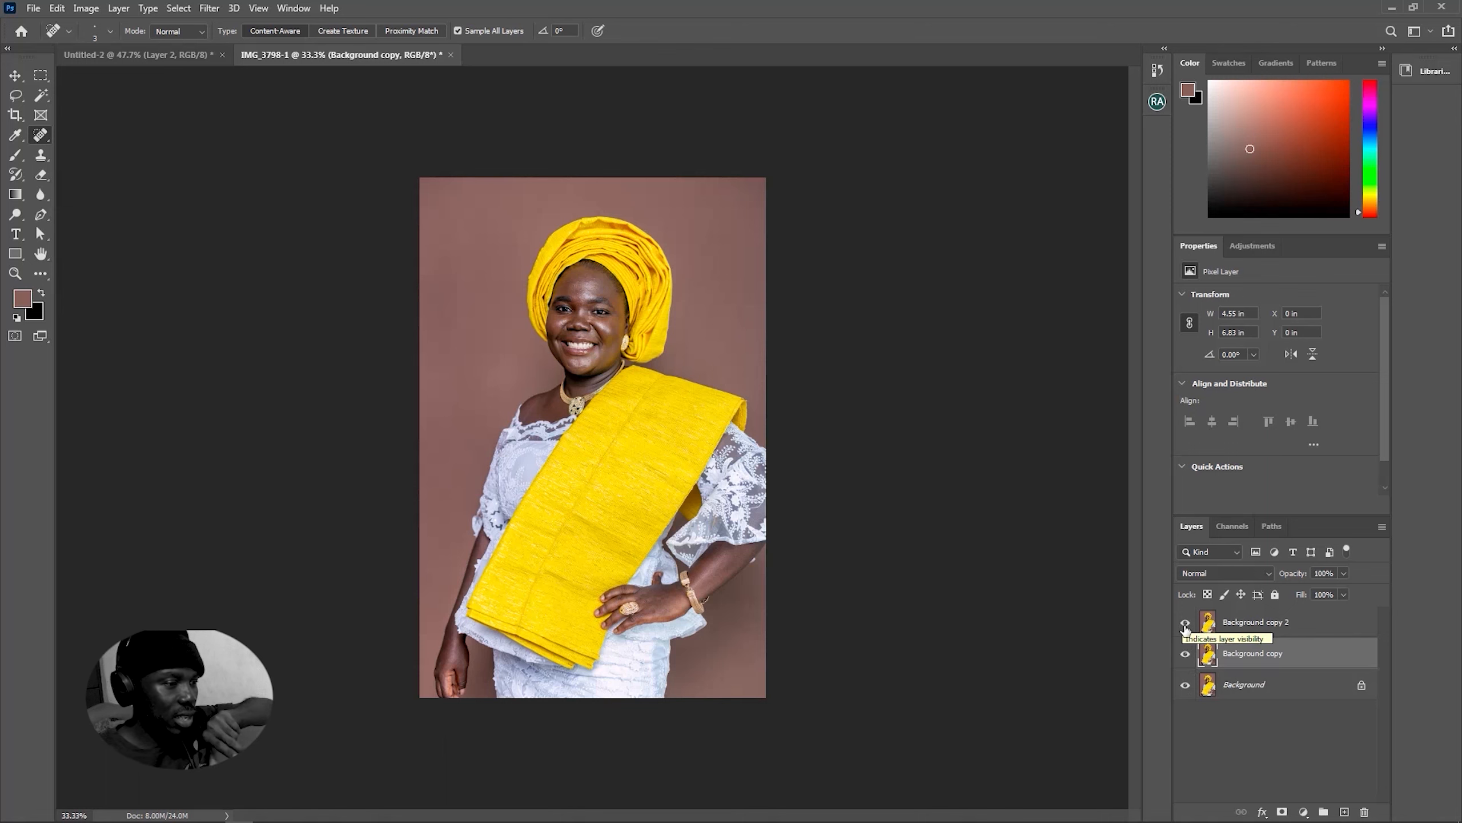
Toggle the visibility of Background copy 2 to compare the sharp portrait with the blurred layer beneath it
{"action": "left_click", "coordinate": [1185, 622]}
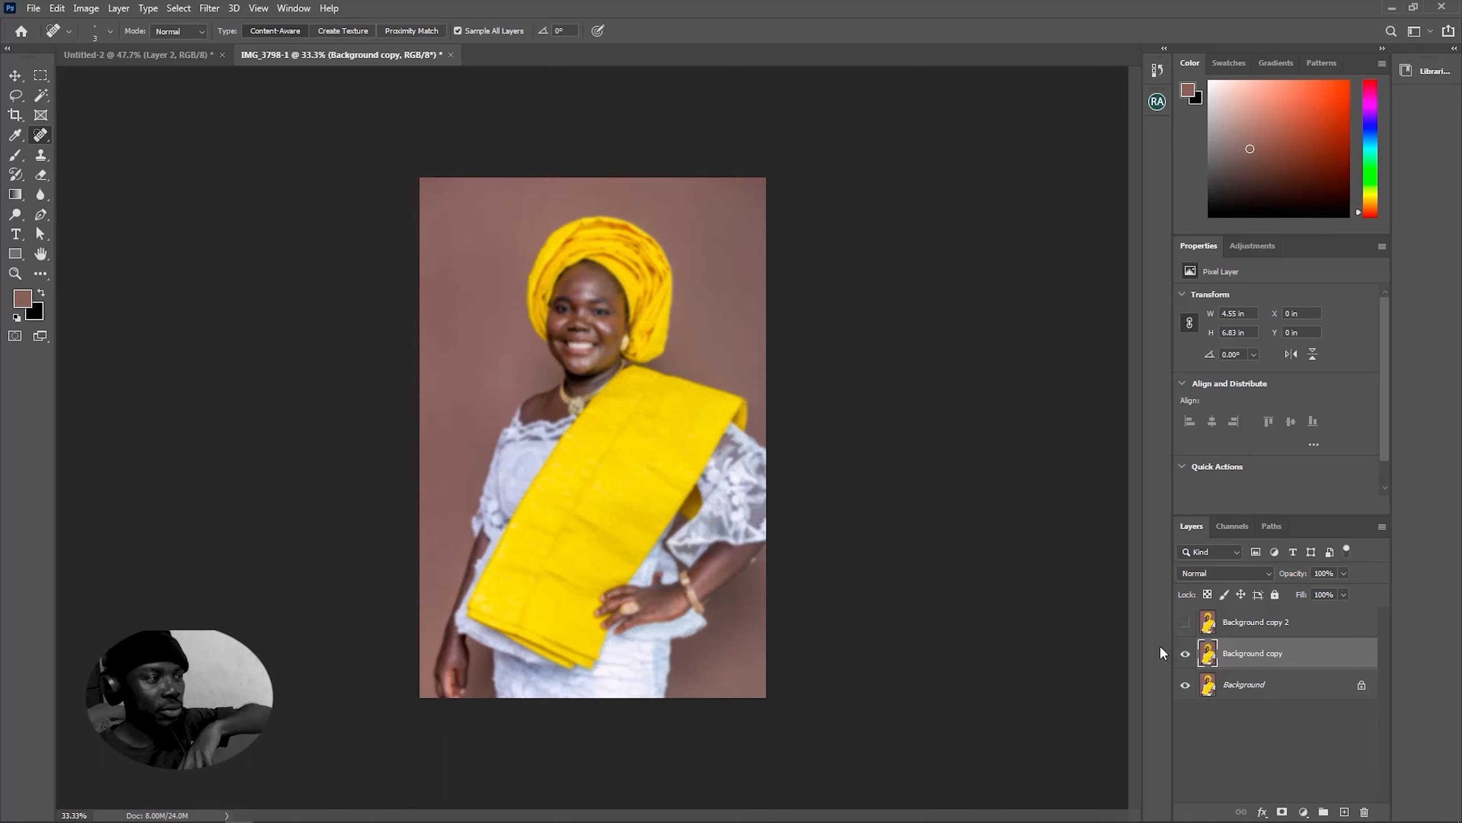
{"action": "left_click", "coordinate": [1185, 624]}
{"action": "left_click", "coordinate": [1184, 626]}
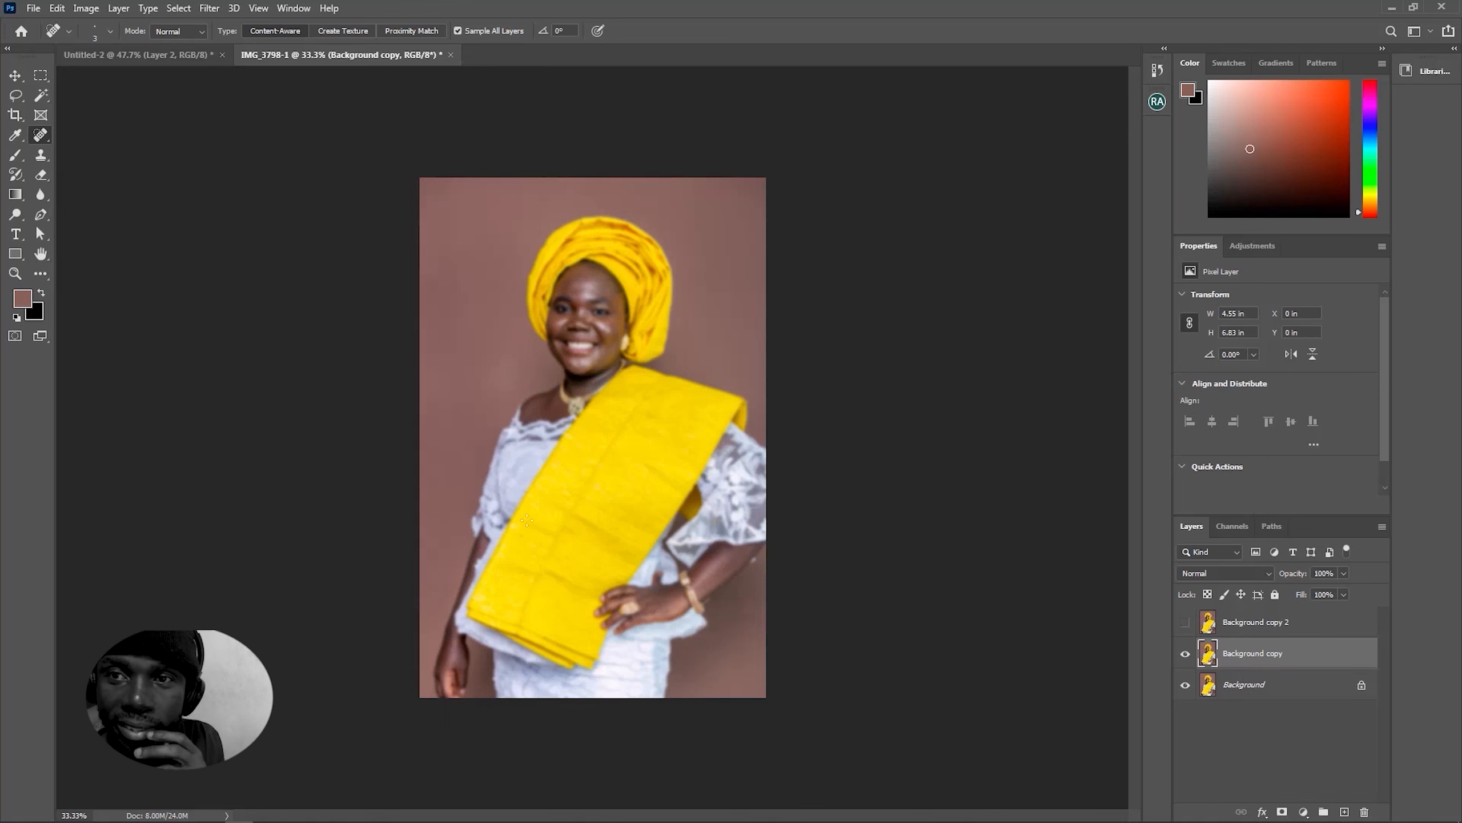
{"action": "left_click", "coordinate": [1190, 624]}
{"action": "left_click", "coordinate": [1185, 622]}
Rename the blurred Background copy layer as "Low frequency"
{"action": "double_click", "coordinate": [1281, 659]}
{"action": "type", "text": "Low frequency"}
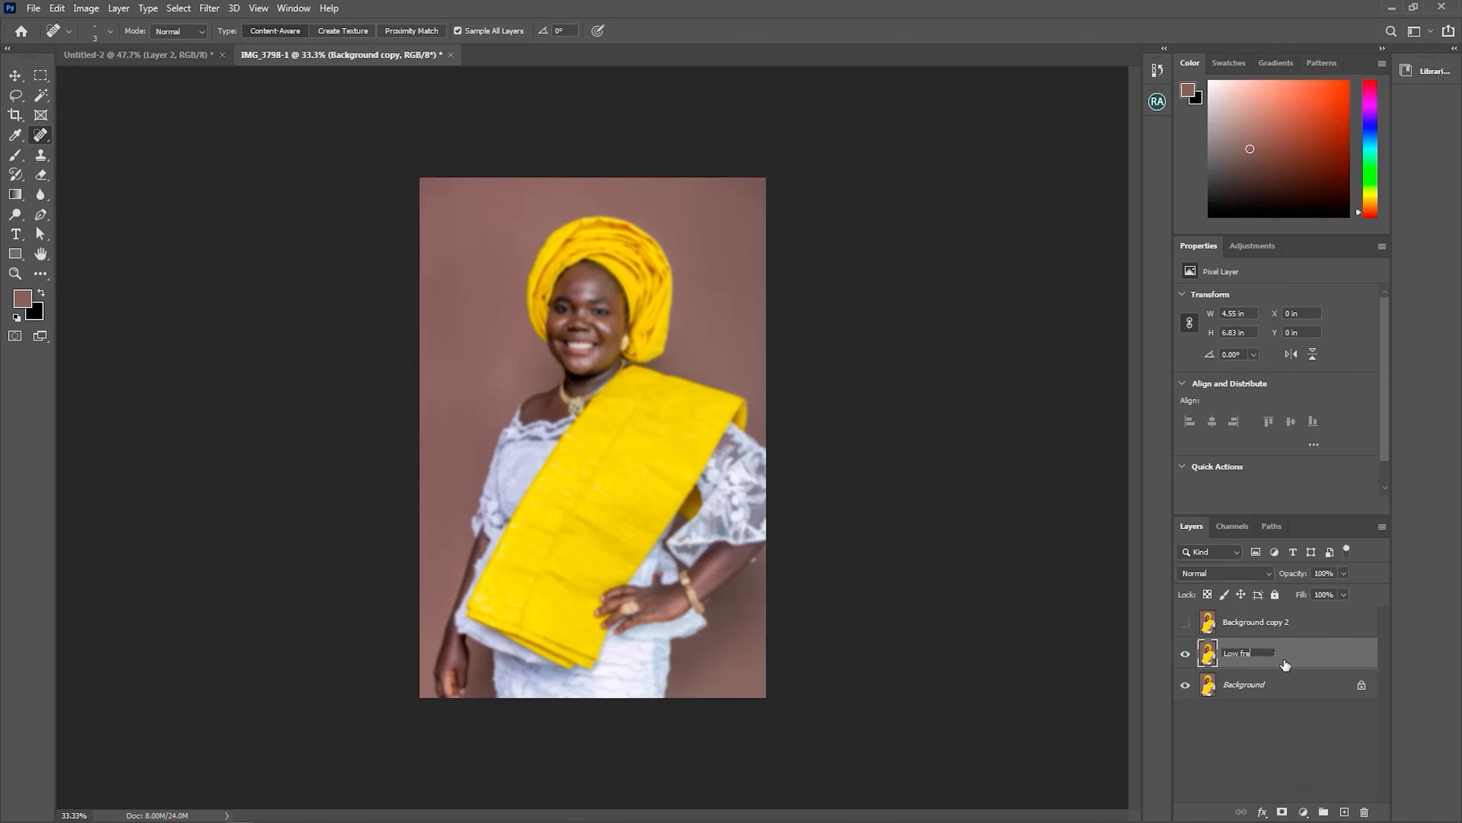
{"action": "key", "text": "Return"}
Show the Background copy 2 layer again and rename it as "High frequency"
{"action": "left_click", "coordinate": [1189, 623]}
{"action": "double_click", "coordinate": [1251, 625]}
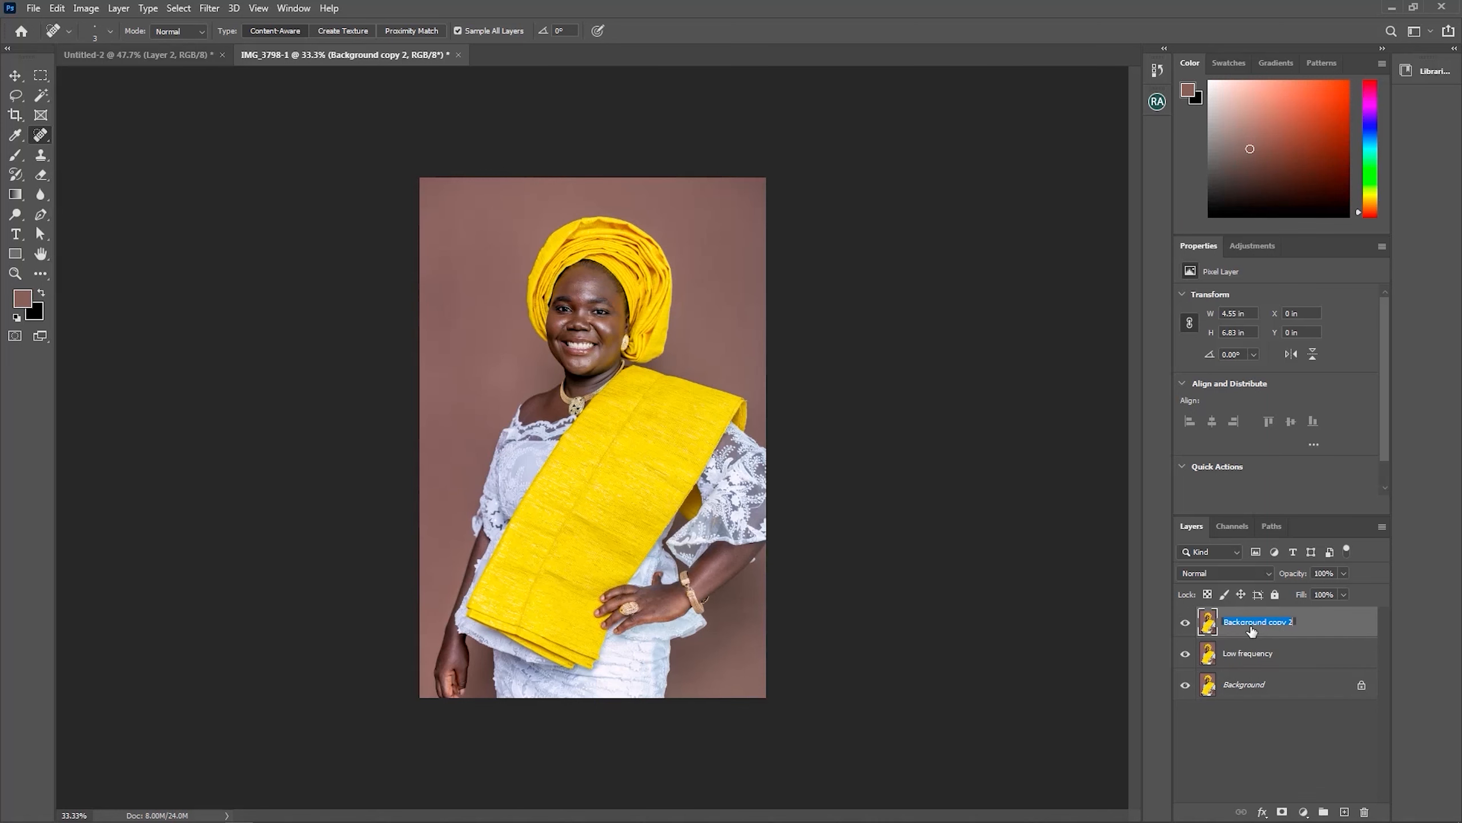
{"action": "type", "text": "High frequency"}
{"action": "key", "text": "Return"}
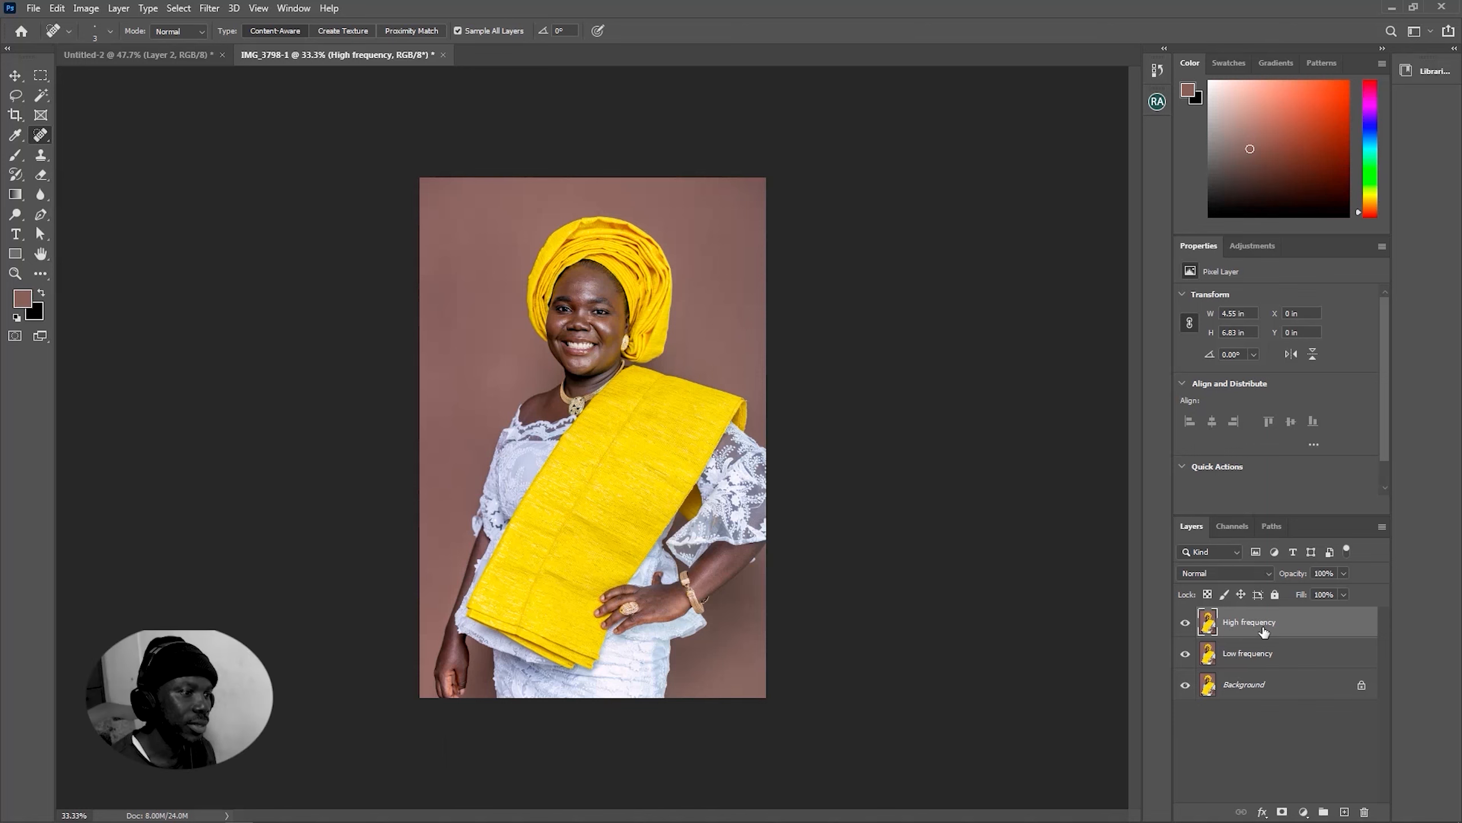
Use Apply Image on the High frequency layer with Low frequency as source layer, Subtract blending, scale 2 and offset 128
{"action": "left_click", "coordinate": [86, 8]}
{"action": "left_click", "coordinate": [113, 231]}
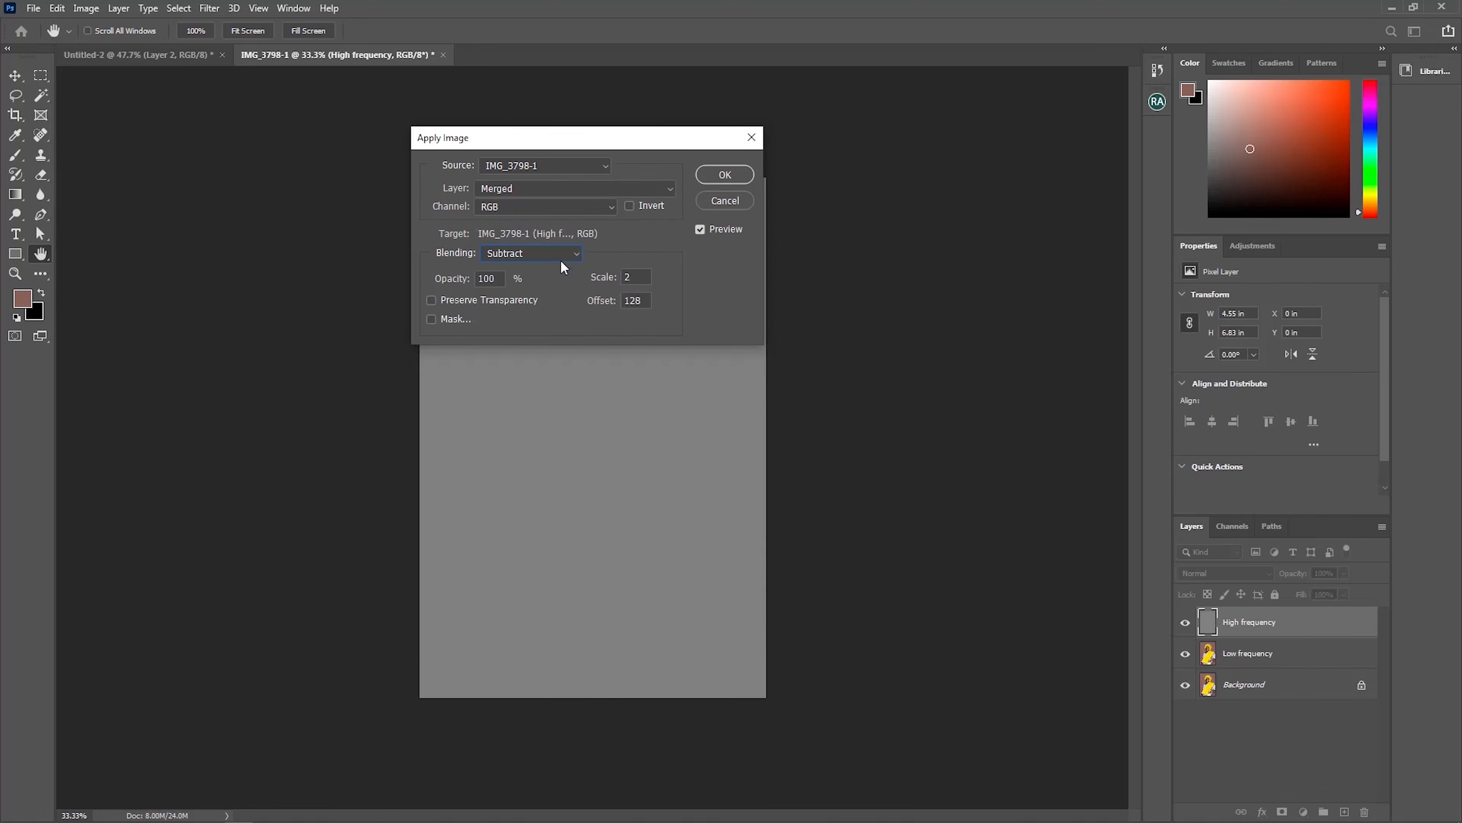
{"action": "left_click", "coordinate": [556, 195]}
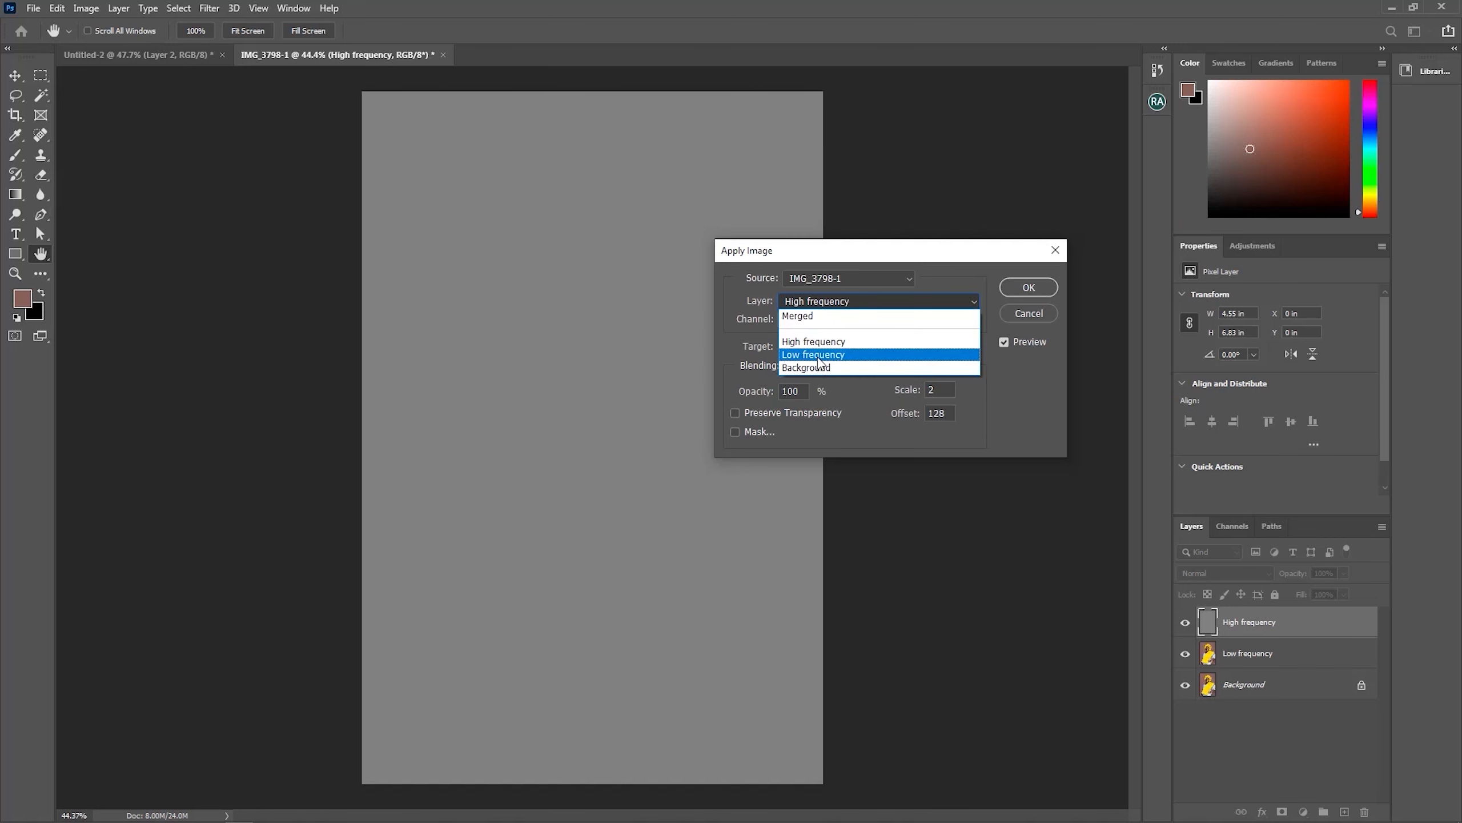
{"action": "left_click", "coordinate": [820, 354]}
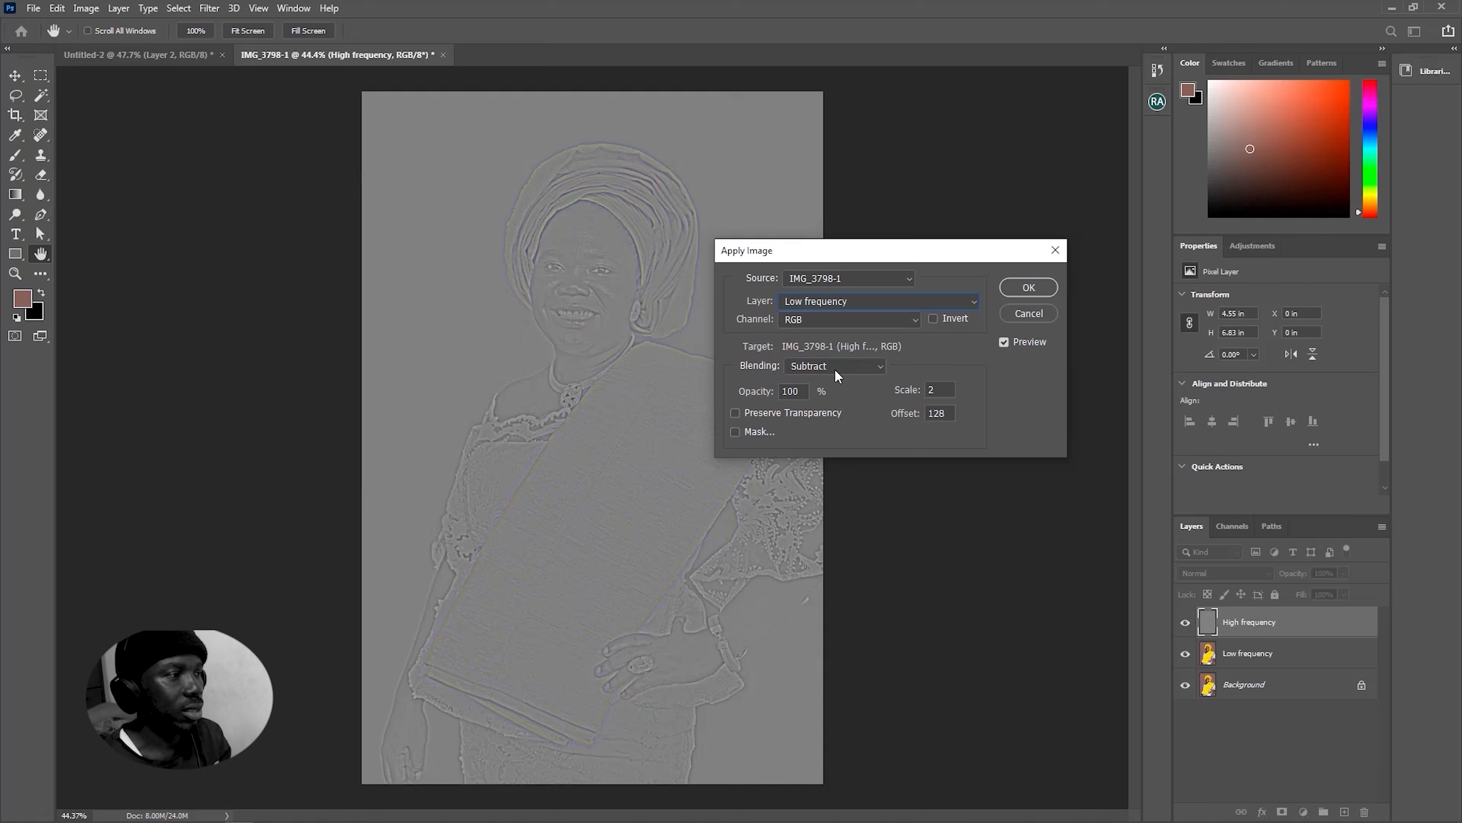
{"action": "left_click", "coordinate": [835, 371]}
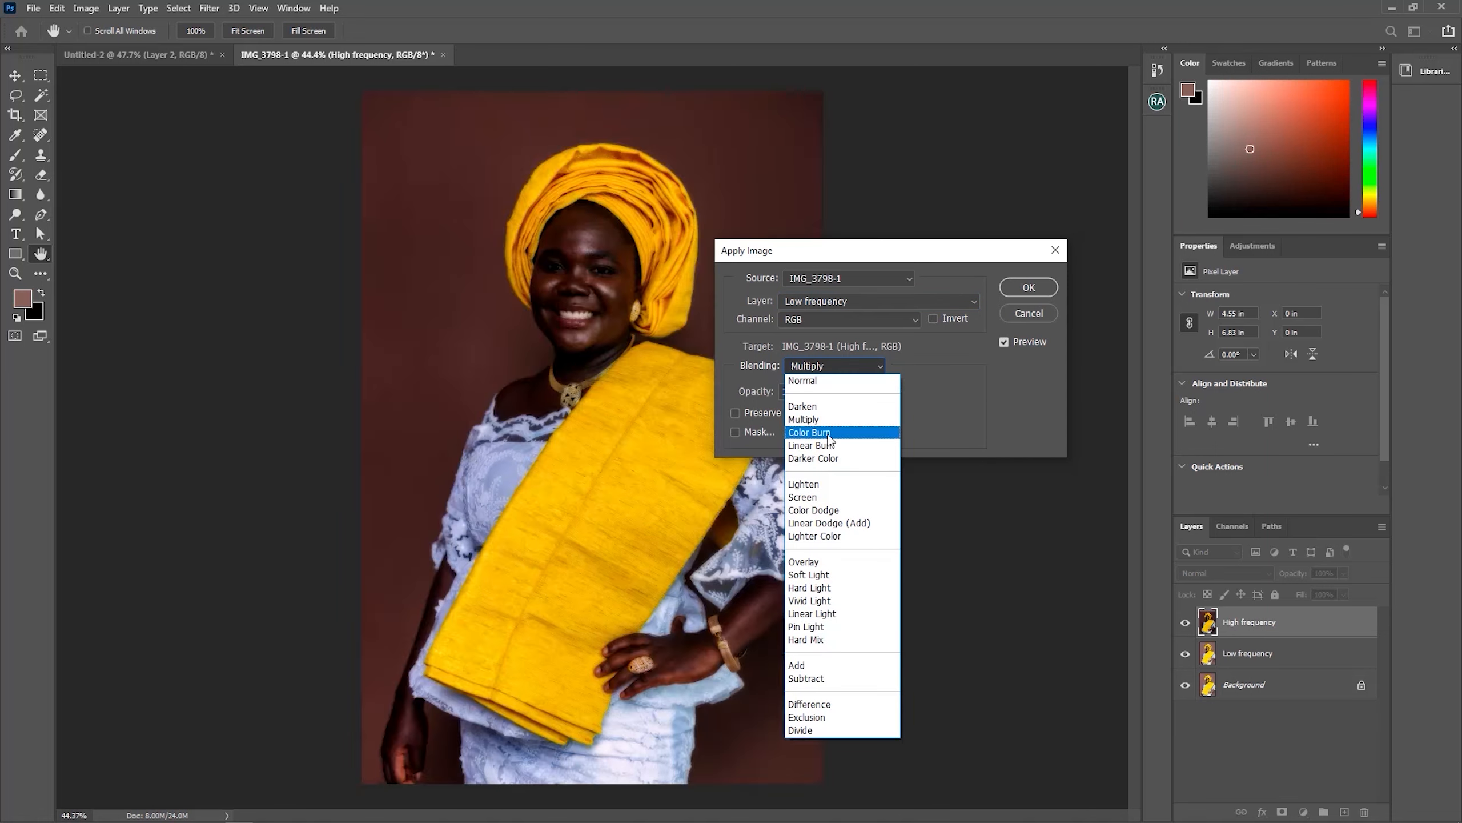
{"action": "left_click", "coordinate": [852, 679]}
{"action": "left_click", "coordinate": [1029, 287]}
{"action": "key", "text": "j"}
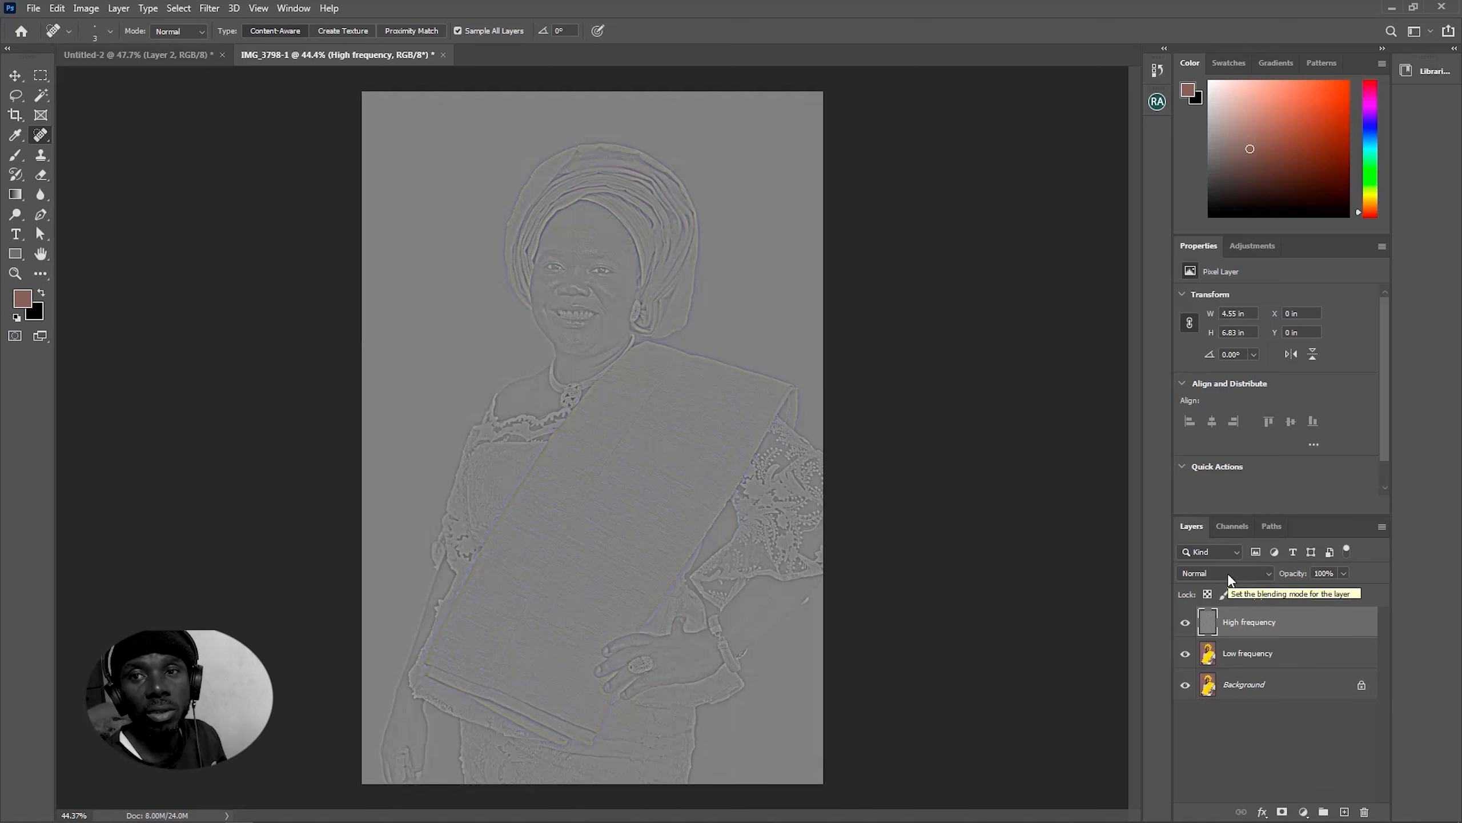
Set the High frequency layer's blend mode to Linear Light and toggle its visibility to check the result
{"action": "left_click", "coordinate": [1228, 574]}
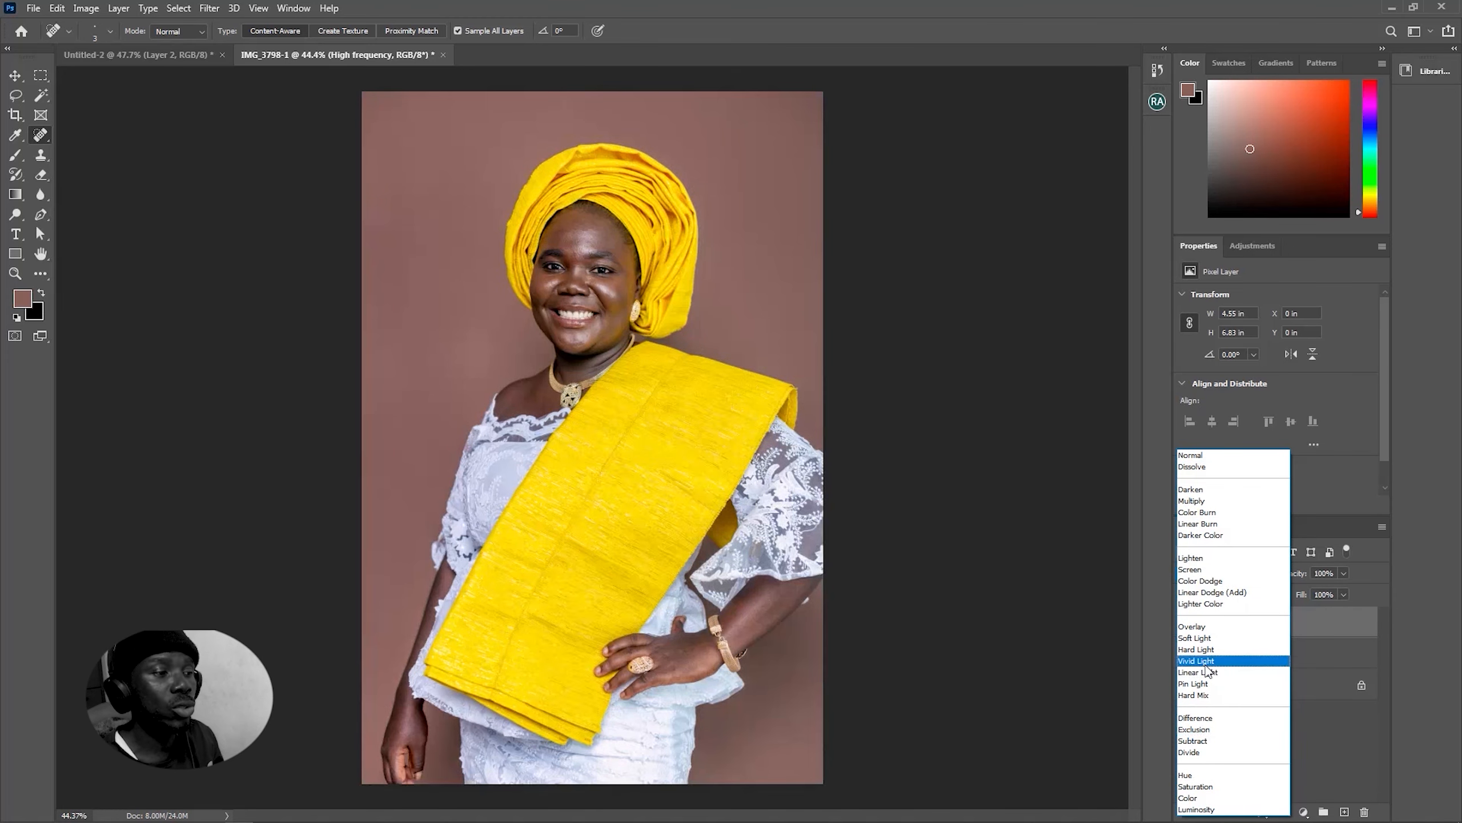
{"action": "left_click", "coordinate": [1203, 673]}
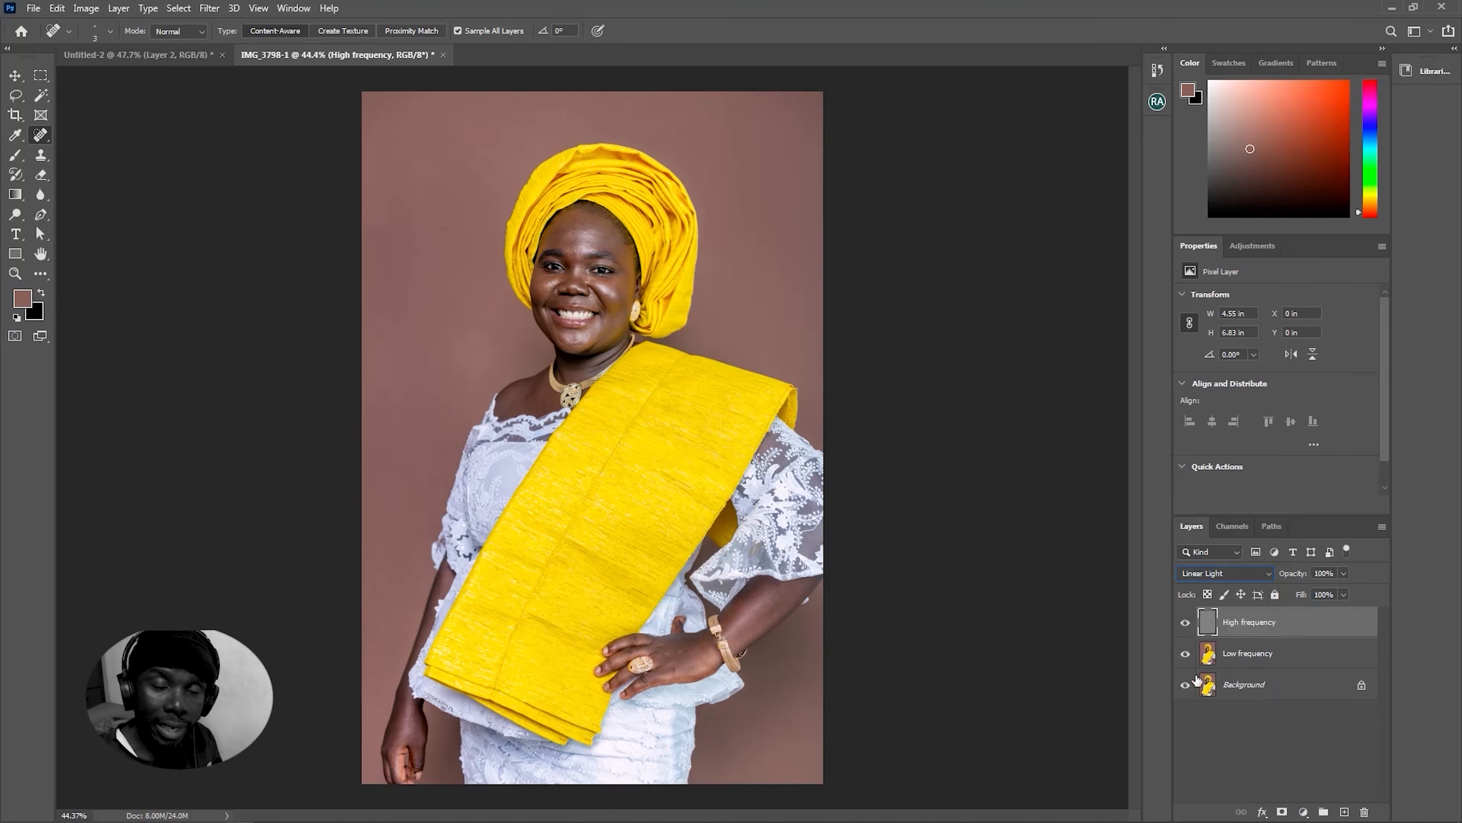
{"action": "left_click", "coordinate": [1185, 623]}
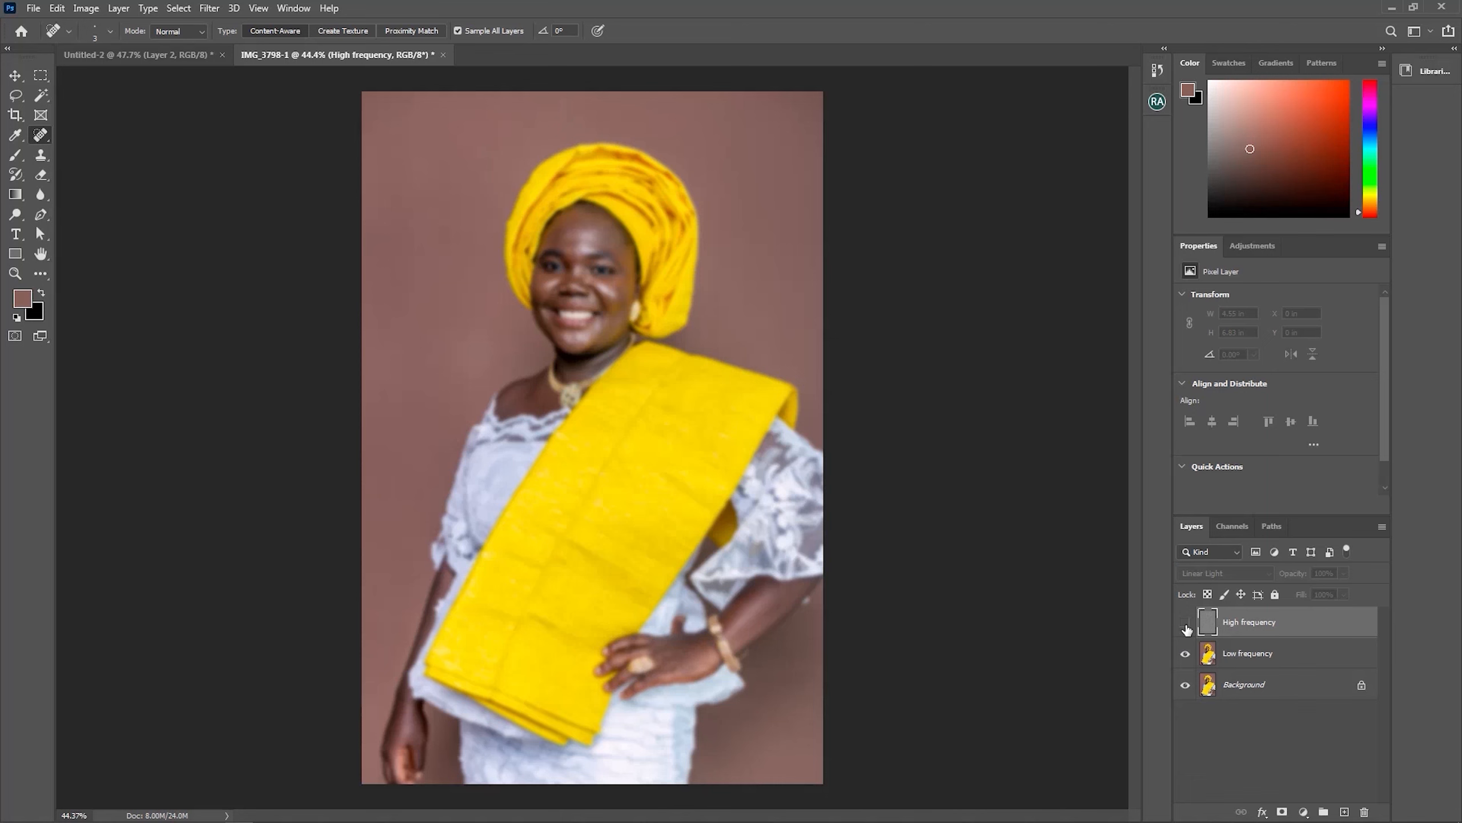
{"action": "left_click", "coordinate": [1186, 623]}
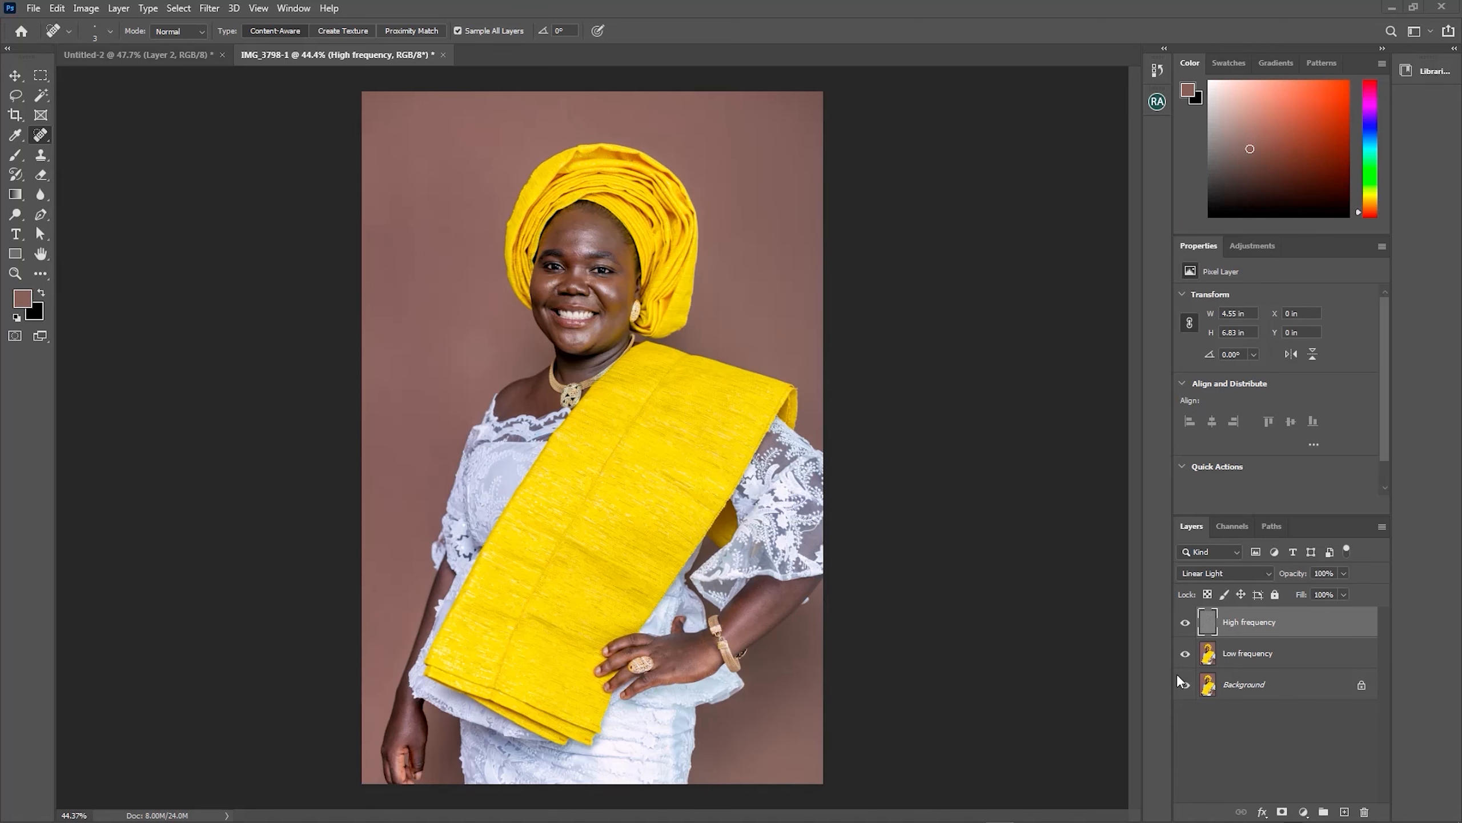
Group the High frequency and Low frequency layers and name the group "FS"
{"action": "left_click", "coordinate": [1232, 654], "text": "shift"}
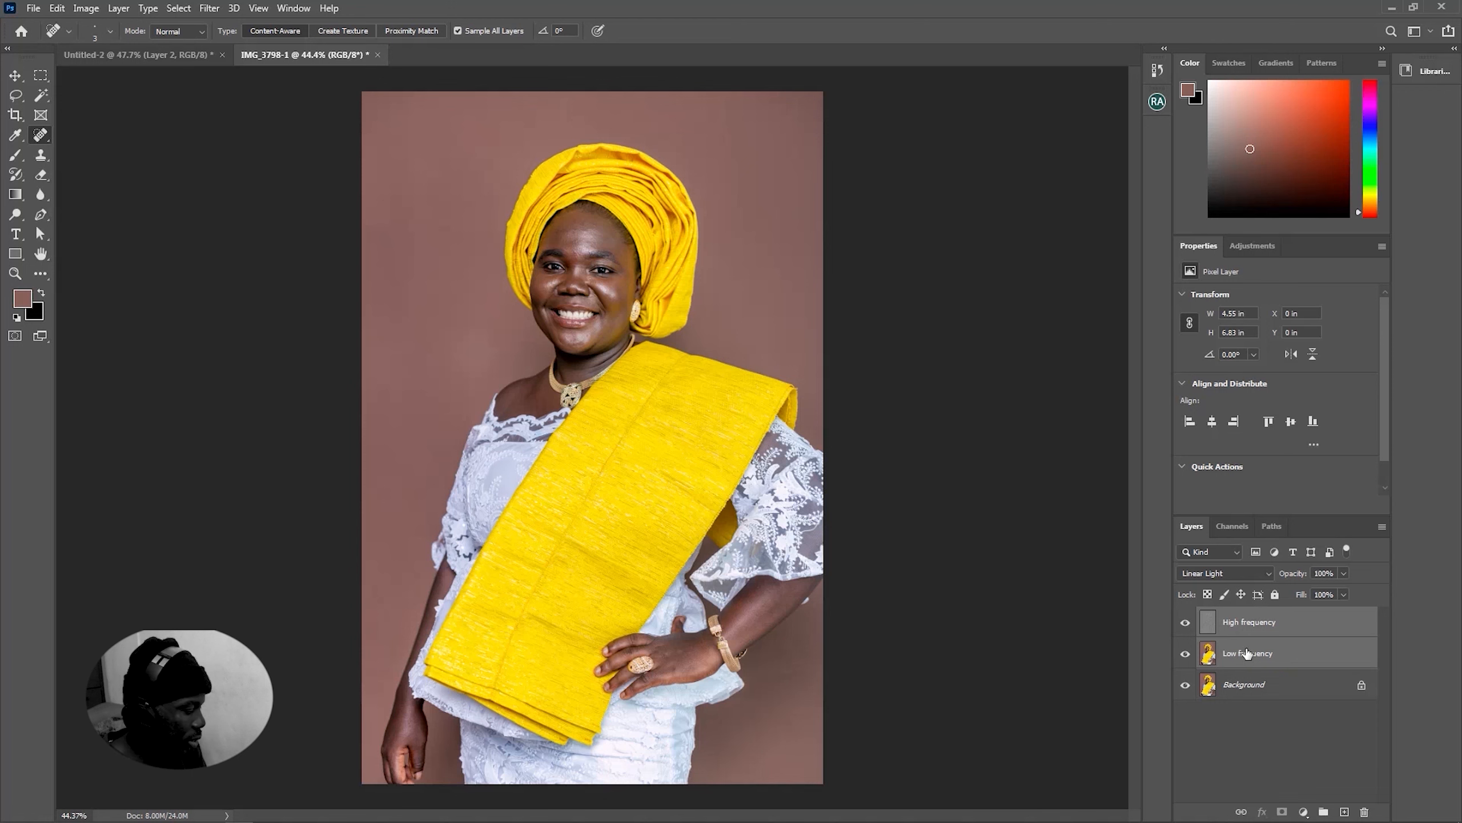
{"action": "key", "text": "ctrl+g"}
{"action": "double_click", "coordinate": [1244, 617]}
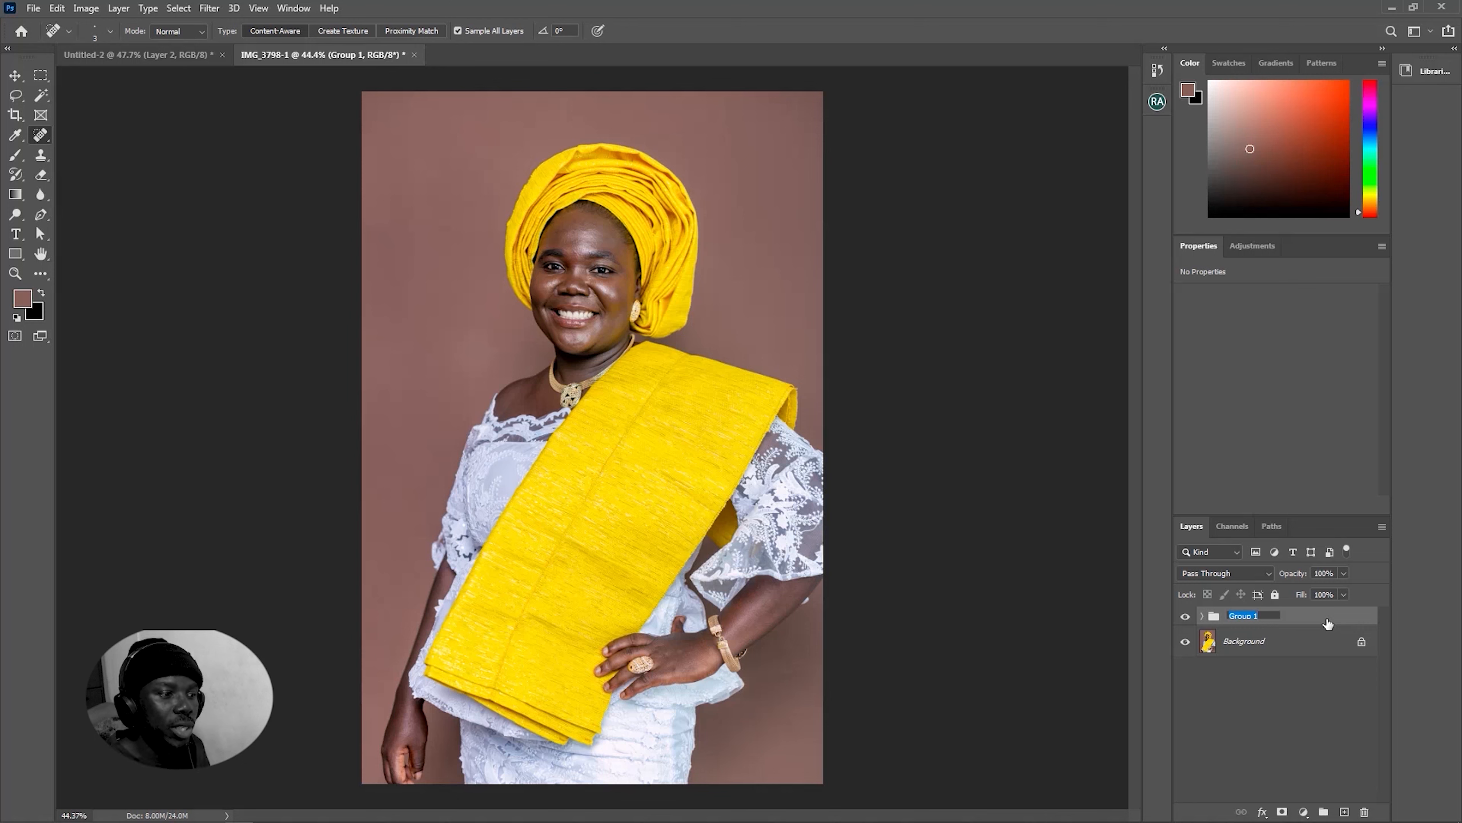
{"action": "type", "text": "FS"}
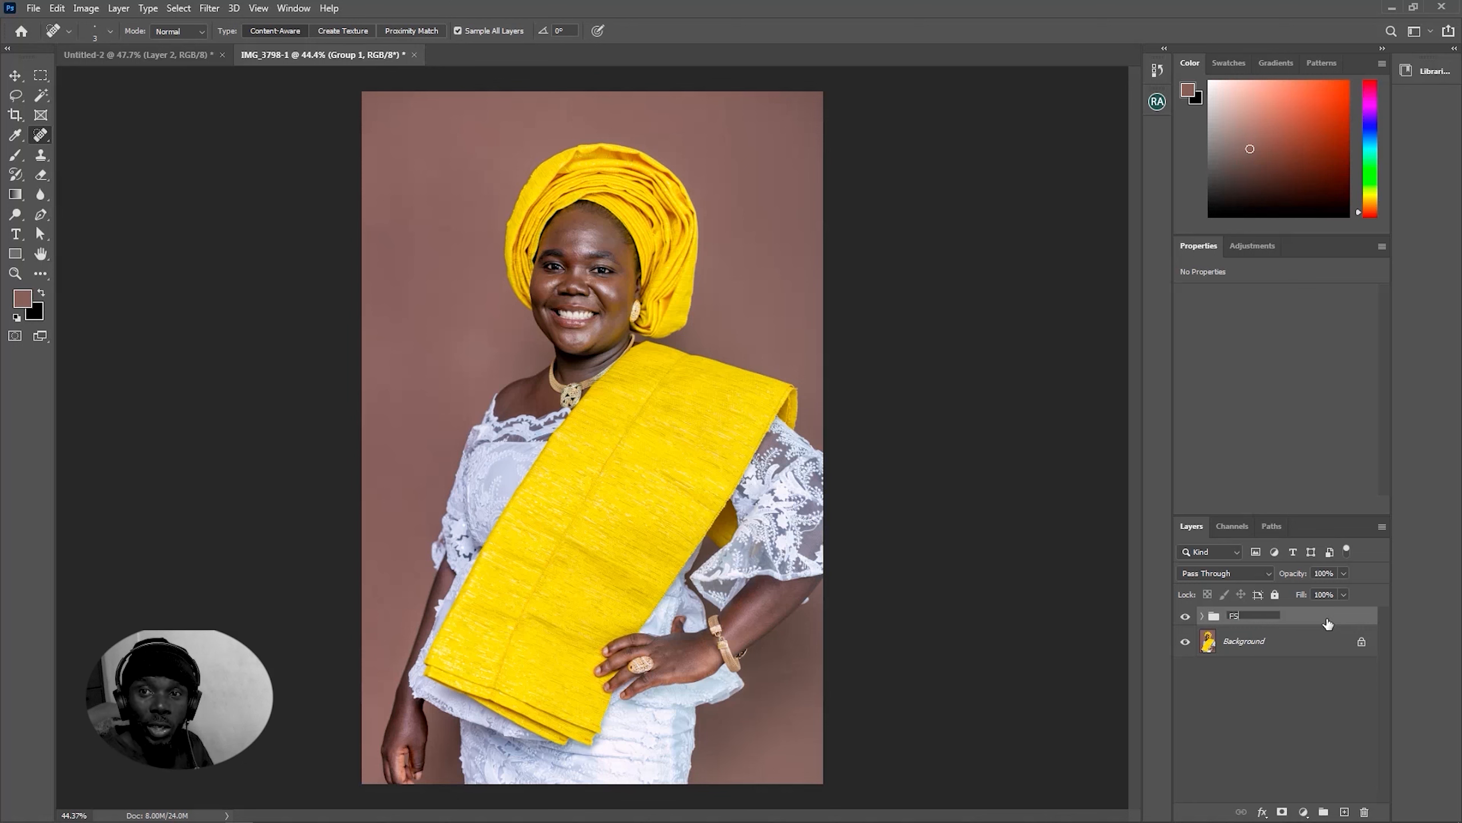
{"action": "key", "text": "Return"}
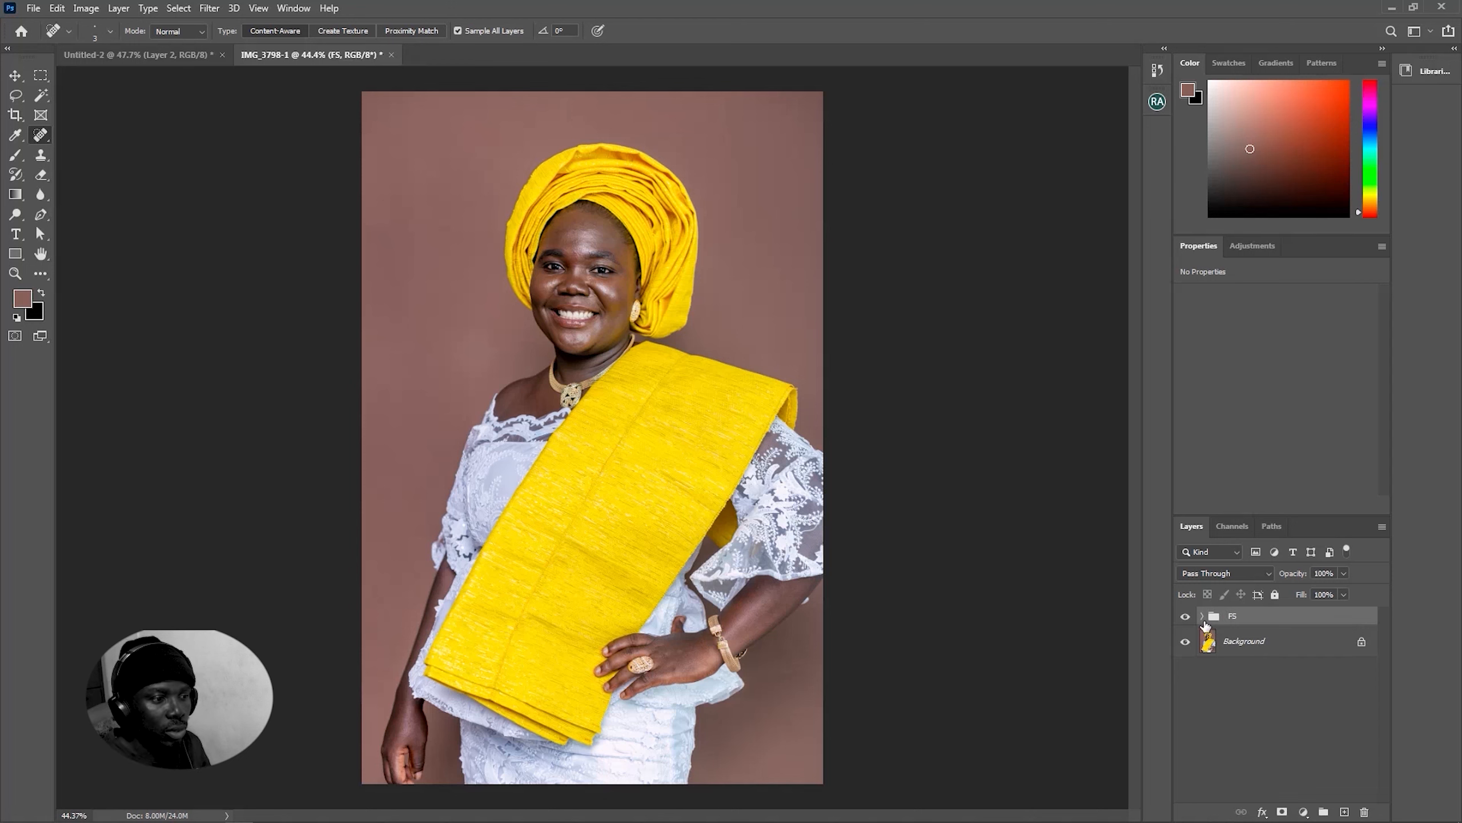
Expand the FS group and select the Low frequency layer inside it
{"action": "left_click", "coordinate": [1185, 616]}
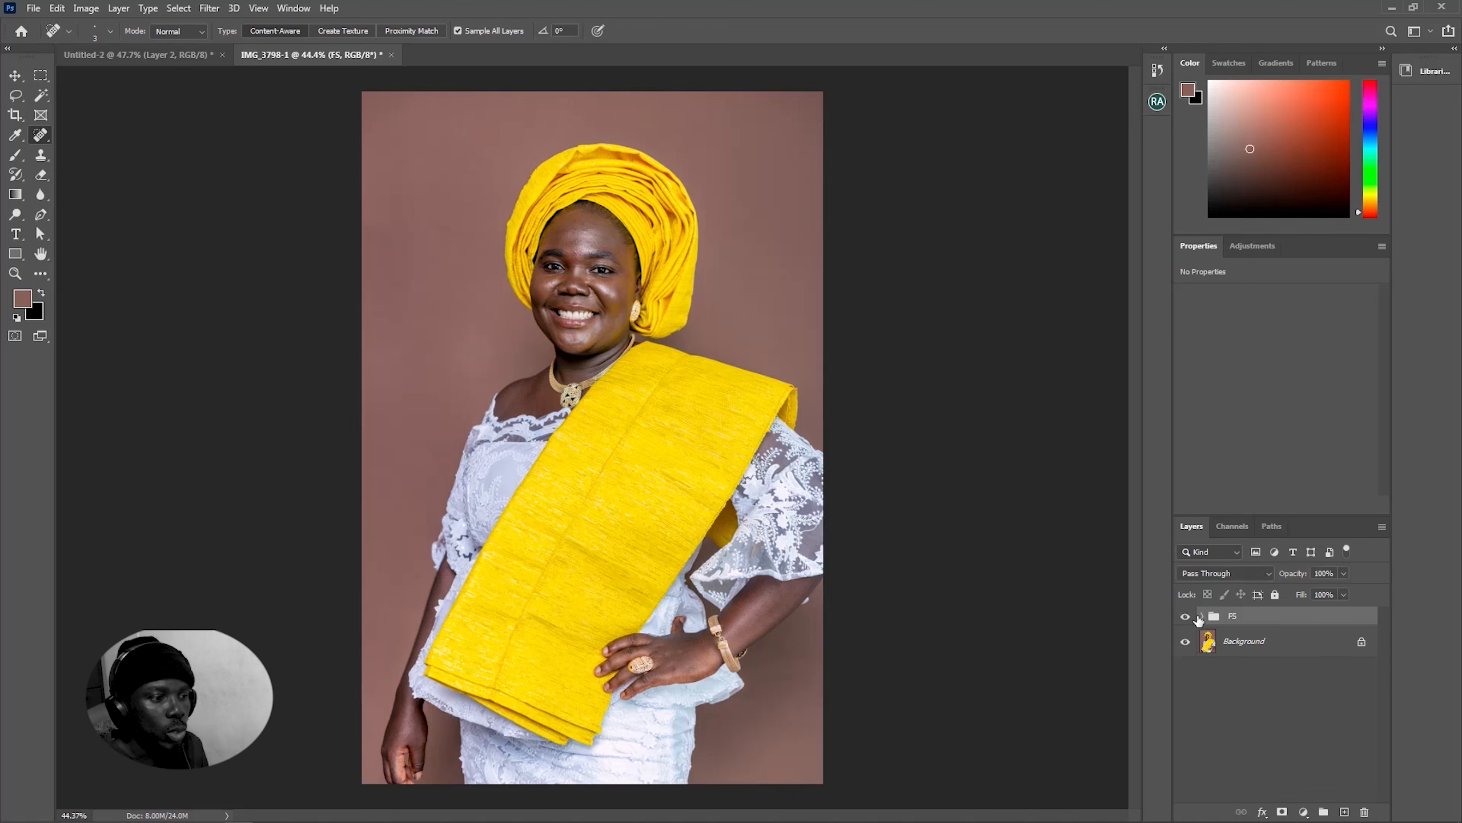
{"action": "left_click", "coordinate": [1202, 616]}
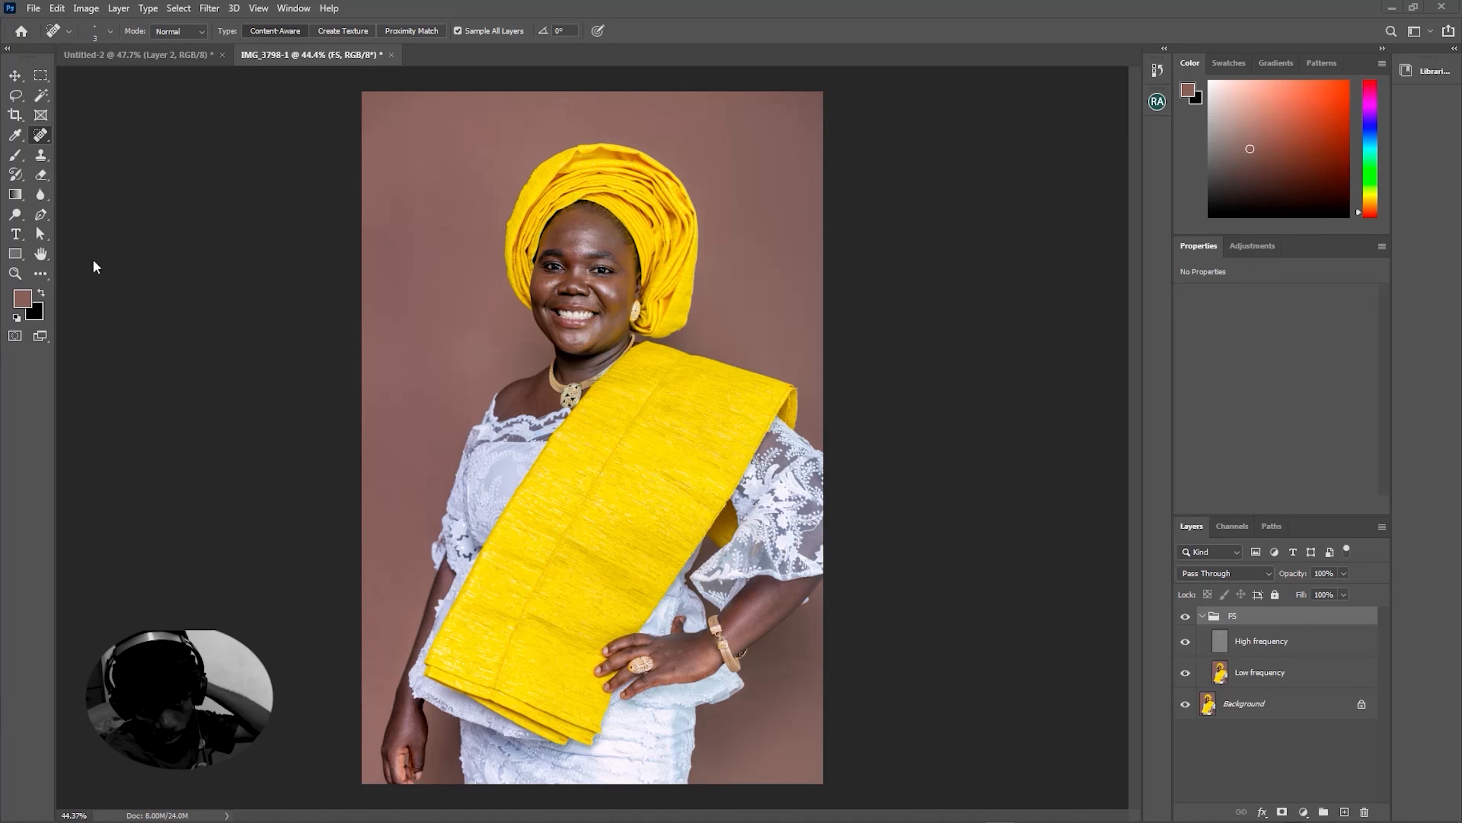
{"action": "left_click", "coordinate": [1246, 677]}
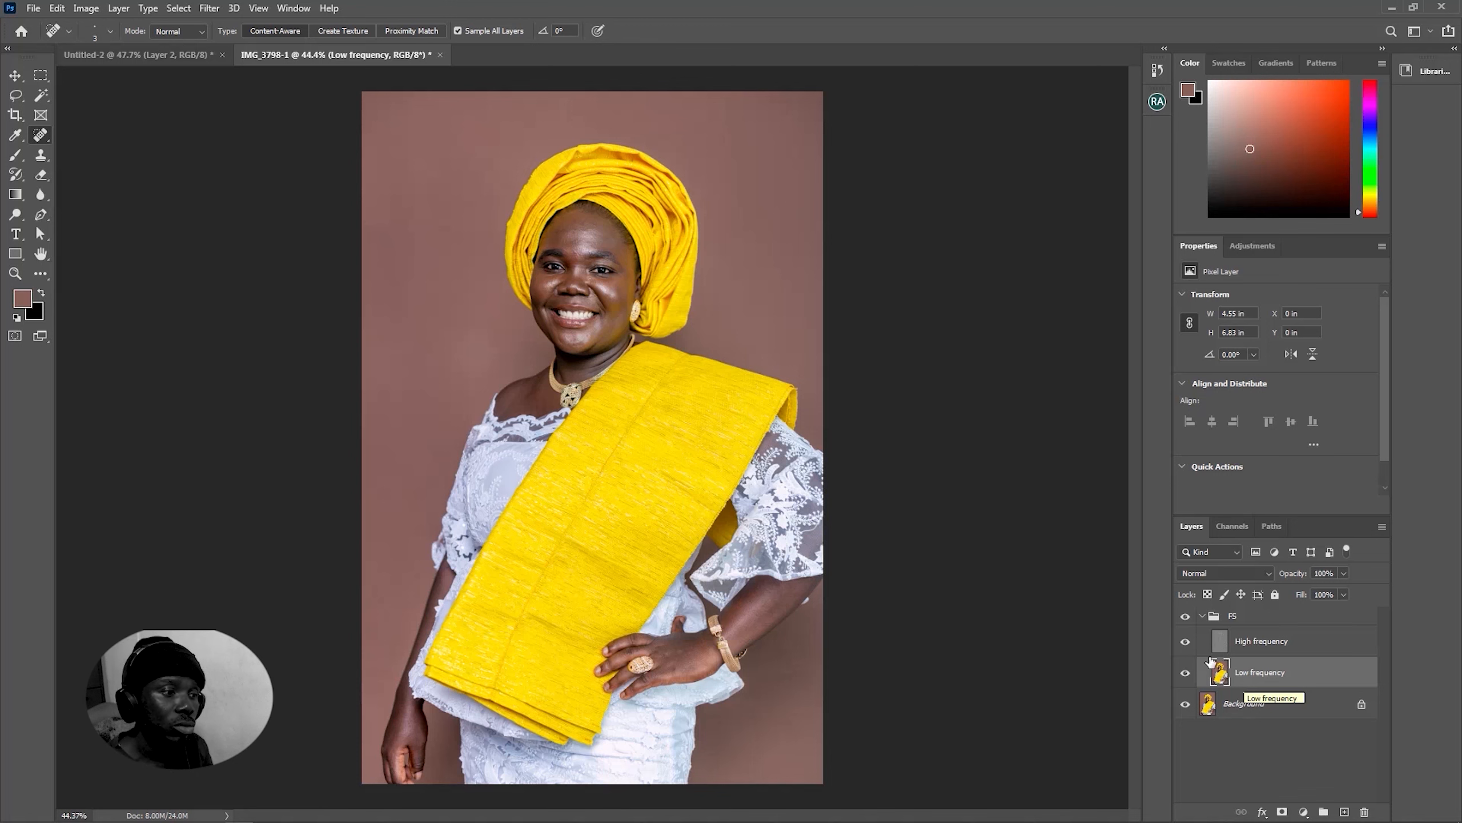
Toggle the High frequency layer's visibility to compare the skin texture on the face with and without it
{"action": "left_click", "coordinate": [1185, 642]}
{"action": "left_click", "coordinate": [1185, 643]}
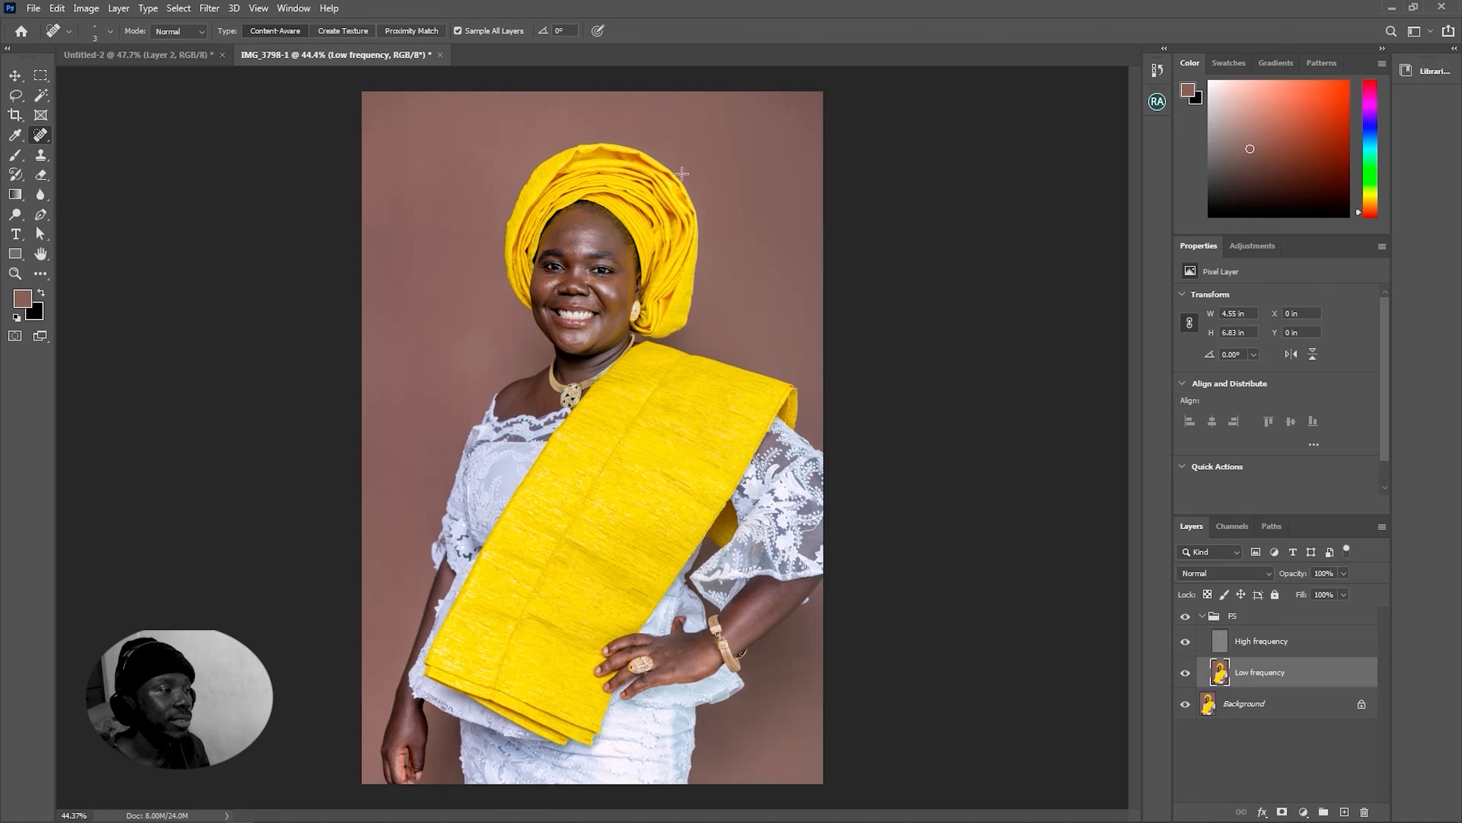
{"action": "scroll", "coordinate": [606, 163], "scroll_direction": "up", "scroll_amount": 6}
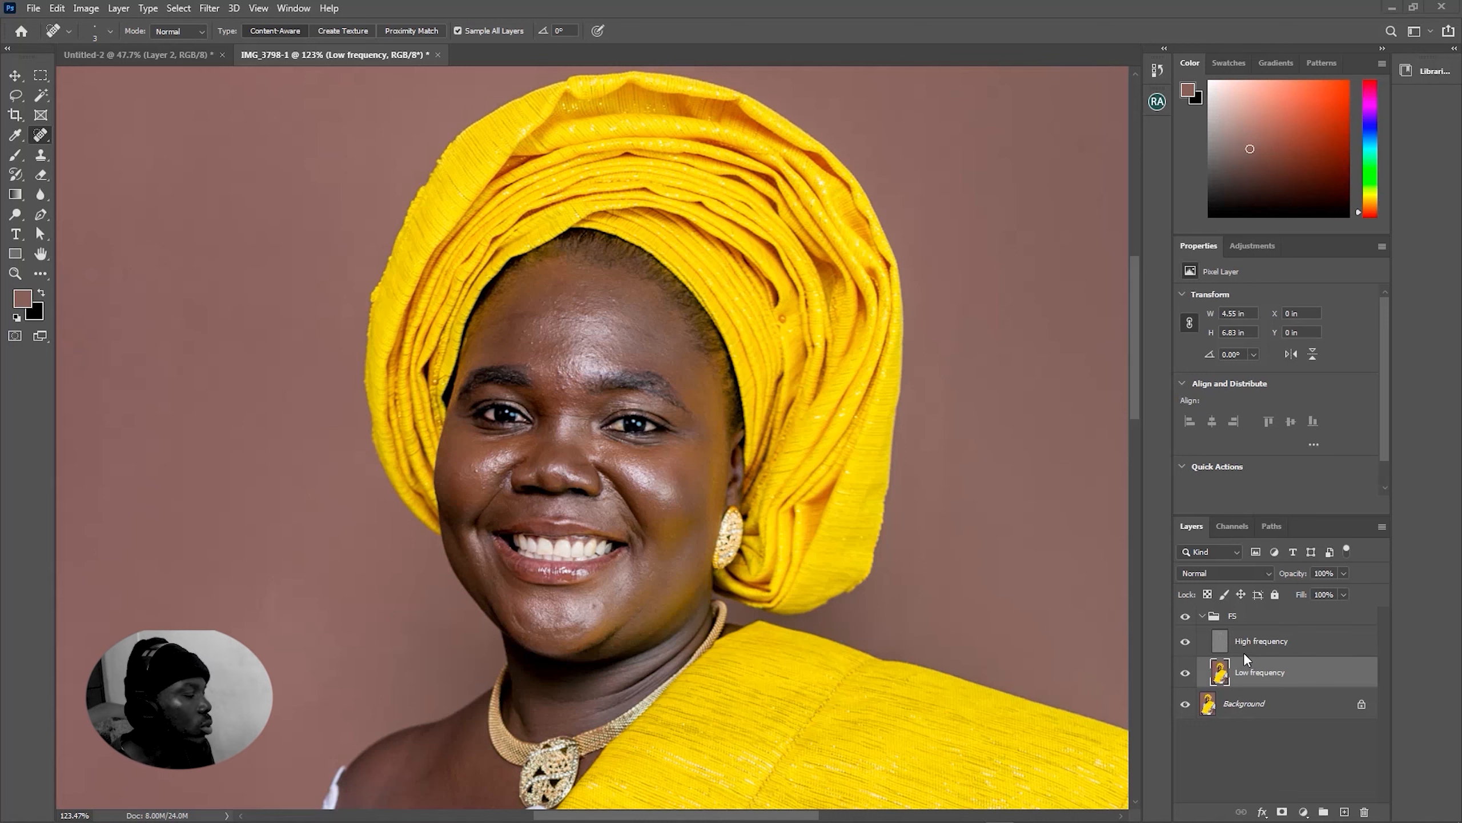
{"action": "left_click", "coordinate": [1185, 641]}
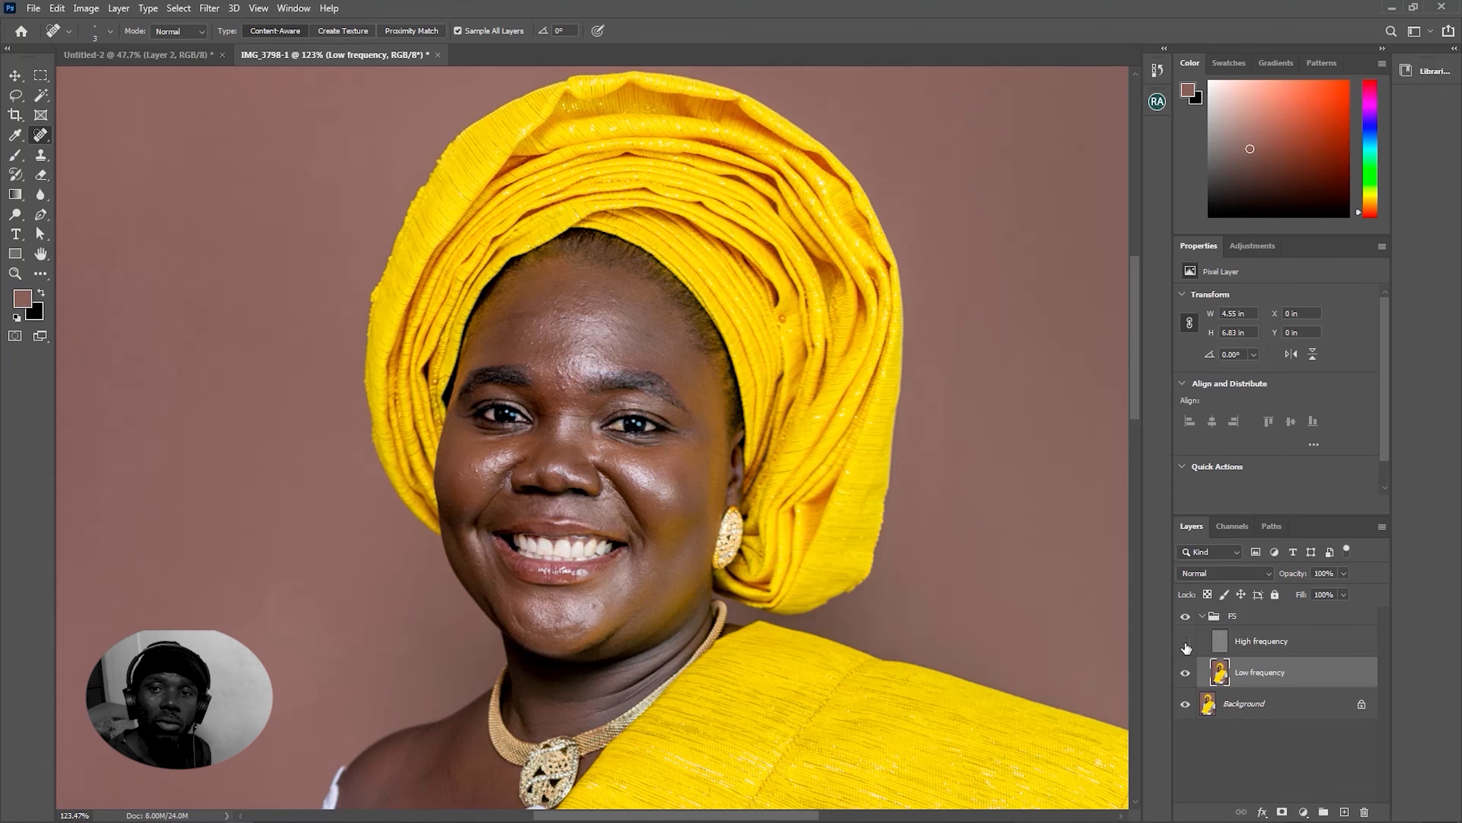
{"action": "left_click", "coordinate": [1185, 641]}
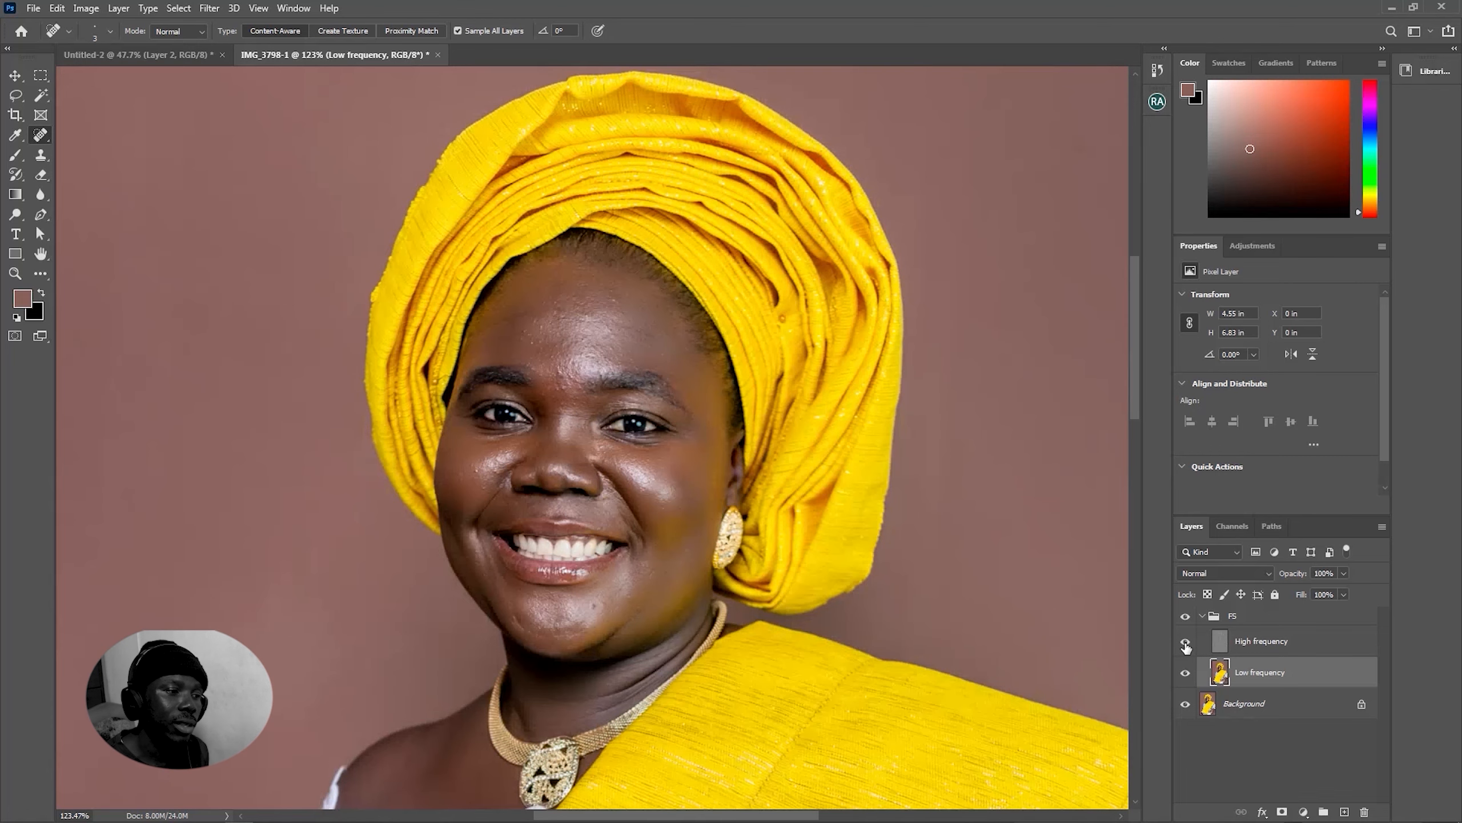
On the Low frequency layer, lasso the forehead and nose bridge with a 5 px feather, about 0.82 by 0.77 in
{"action": "left_click", "coordinate": [1255, 648]}
{"action": "left_click", "coordinate": [1228, 682]}
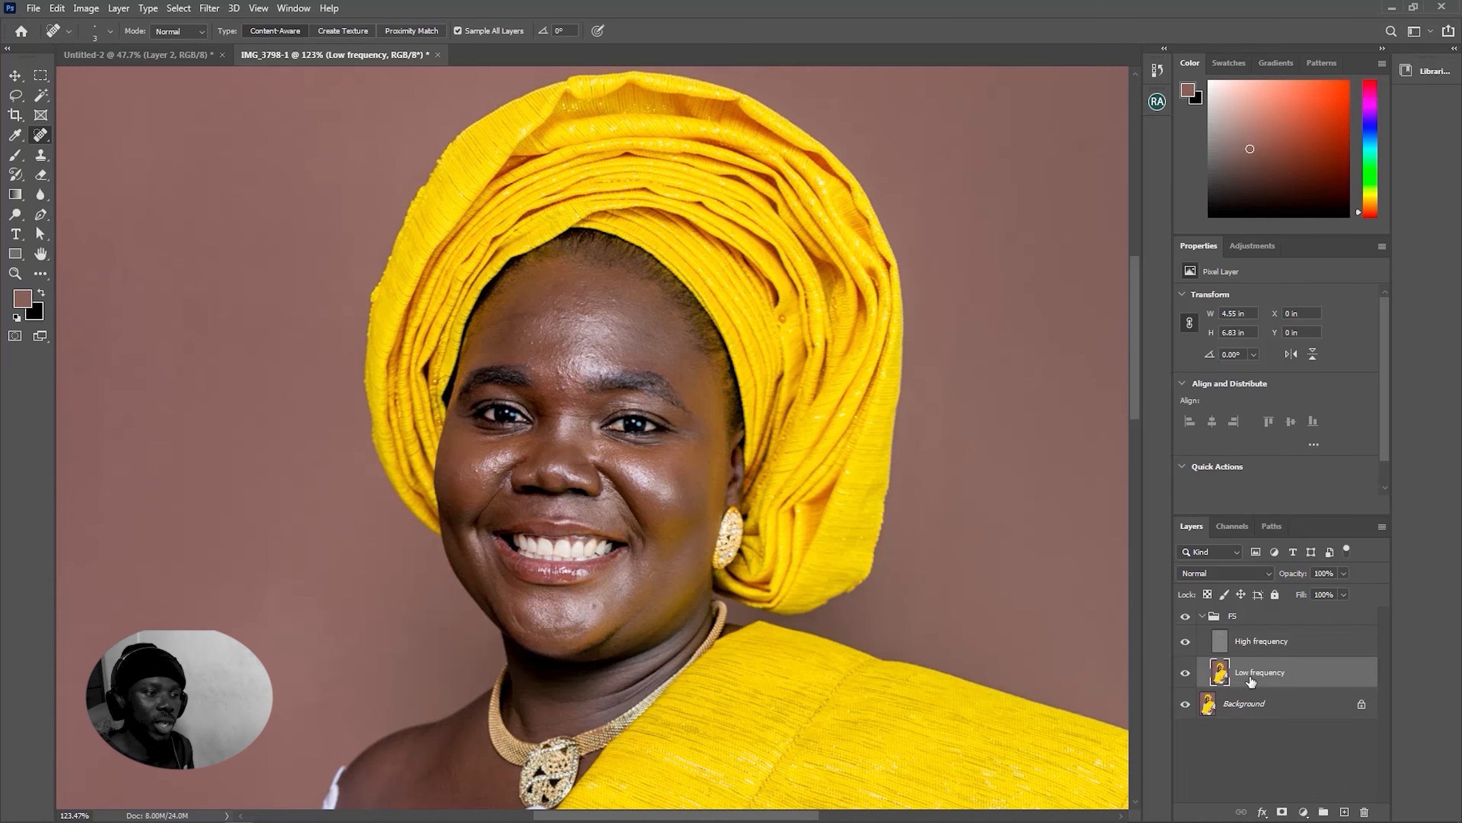
{"action": "key", "text": "l"}
{"action": "scroll", "coordinate": [417, 334], "scroll_direction": "up", "scroll_amount": 2}
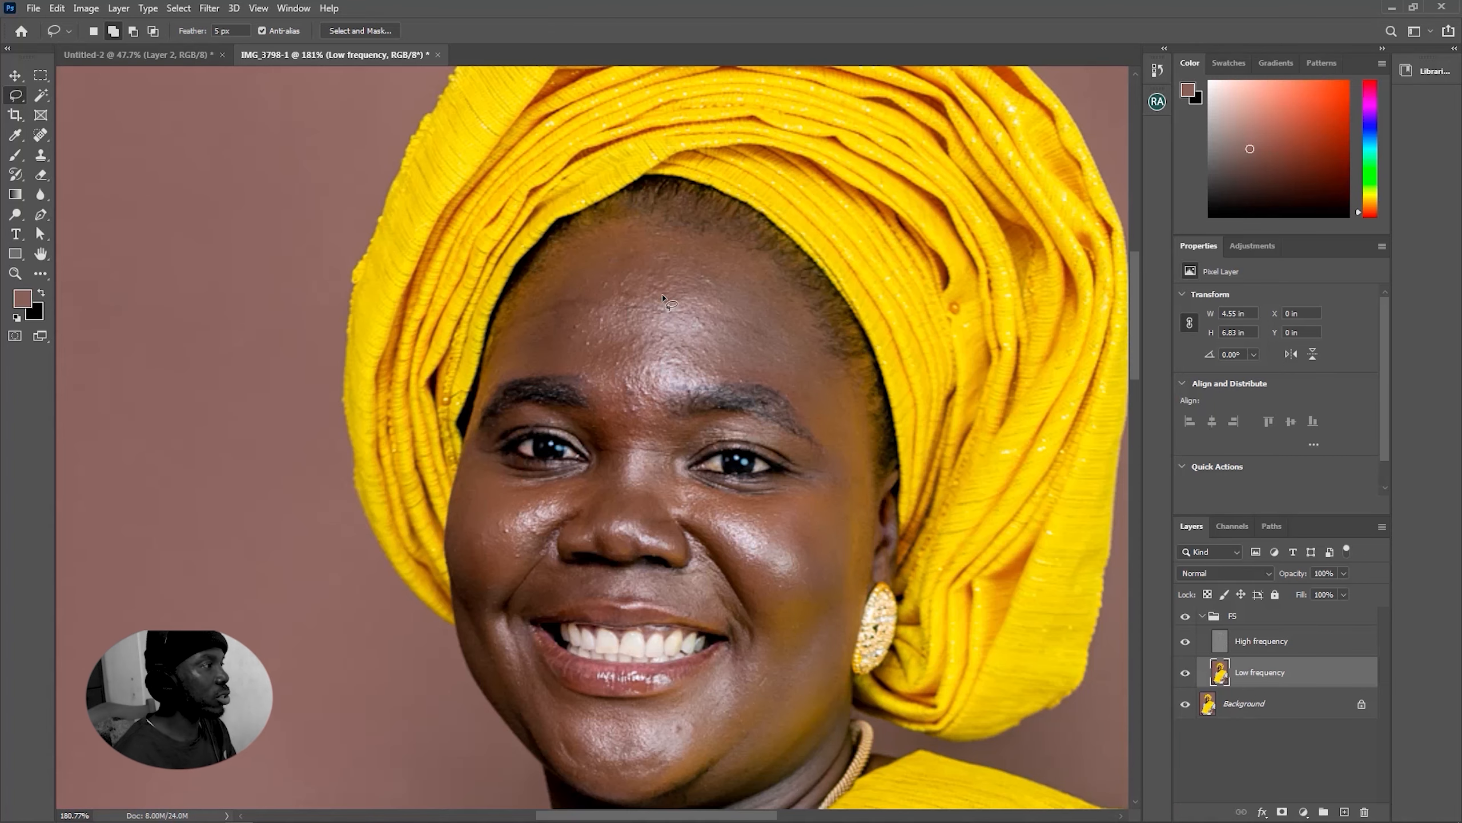
{"action": "mouse_move", "coordinate": [671, 249]}
{"action": "left_mouse_down"}
{"action": "mouse_move", "coordinate": [575, 271]}
{"action": "mouse_move", "coordinate": [502, 356]}
{"action": "mouse_move", "coordinate": [606, 371]}
{"action": "mouse_move", "coordinate": [620, 418]}
{"action": "mouse_move", "coordinate": [586, 531]}
{"action": "mouse_move", "coordinate": [669, 502]}
{"action": "mouse_move", "coordinate": [654, 418]}
{"action": "mouse_move", "coordinate": [728, 375]}
{"action": "mouse_move", "coordinate": [793, 386]}
{"action": "mouse_move", "coordinate": [807, 362]}
{"action": "mouse_move", "coordinate": [671, 249]}
{"action": "left_mouse_up"}
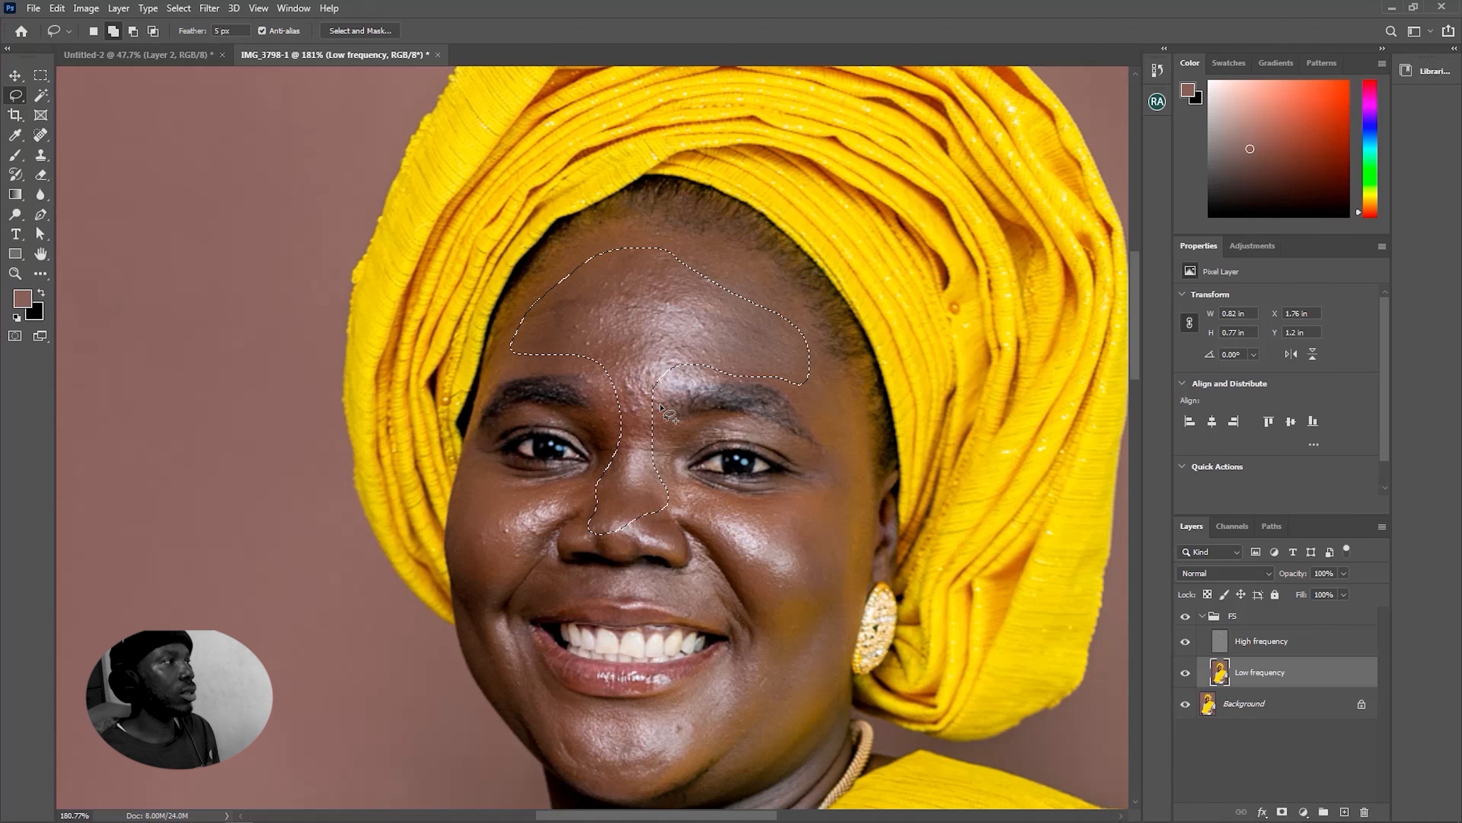
Examine the feathered edges of the forehead and nose selection by switching Quick Mask mode on and off
{"action": "right_click", "coordinate": [655, 367]}
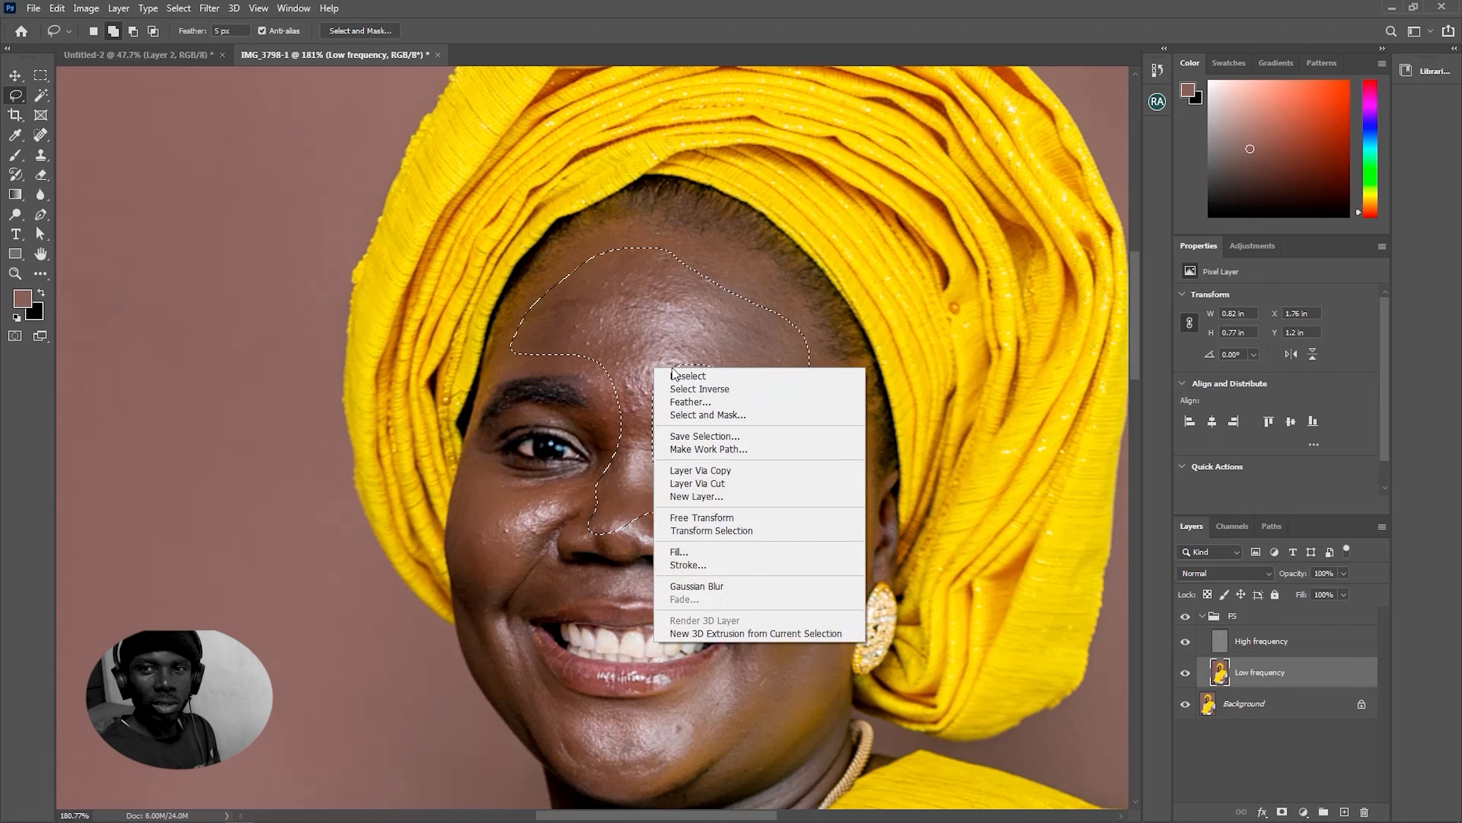
{"action": "left_click", "coordinate": [722, 24]}
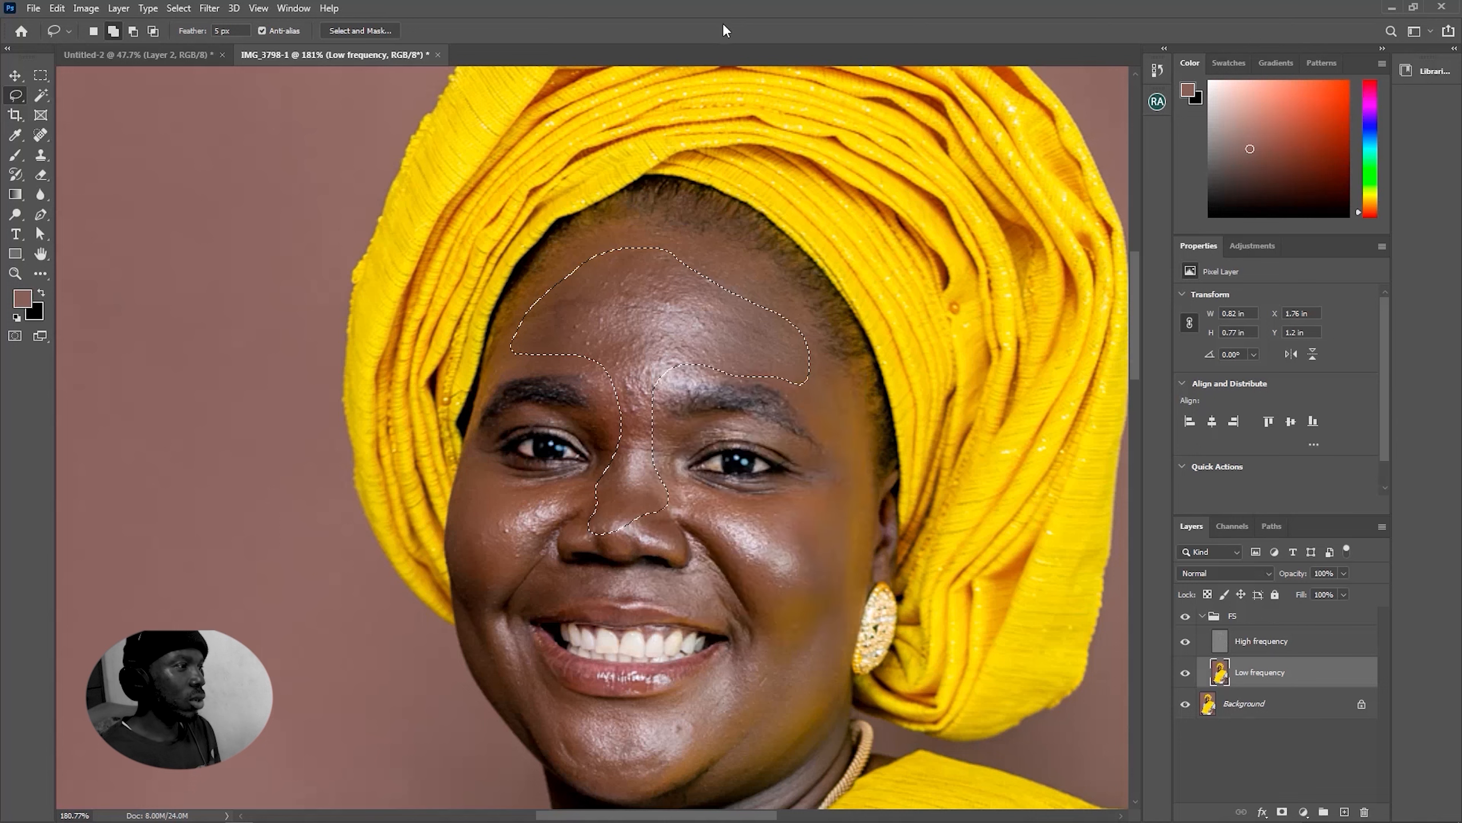
{"action": "left_click", "coordinate": [14, 342]}
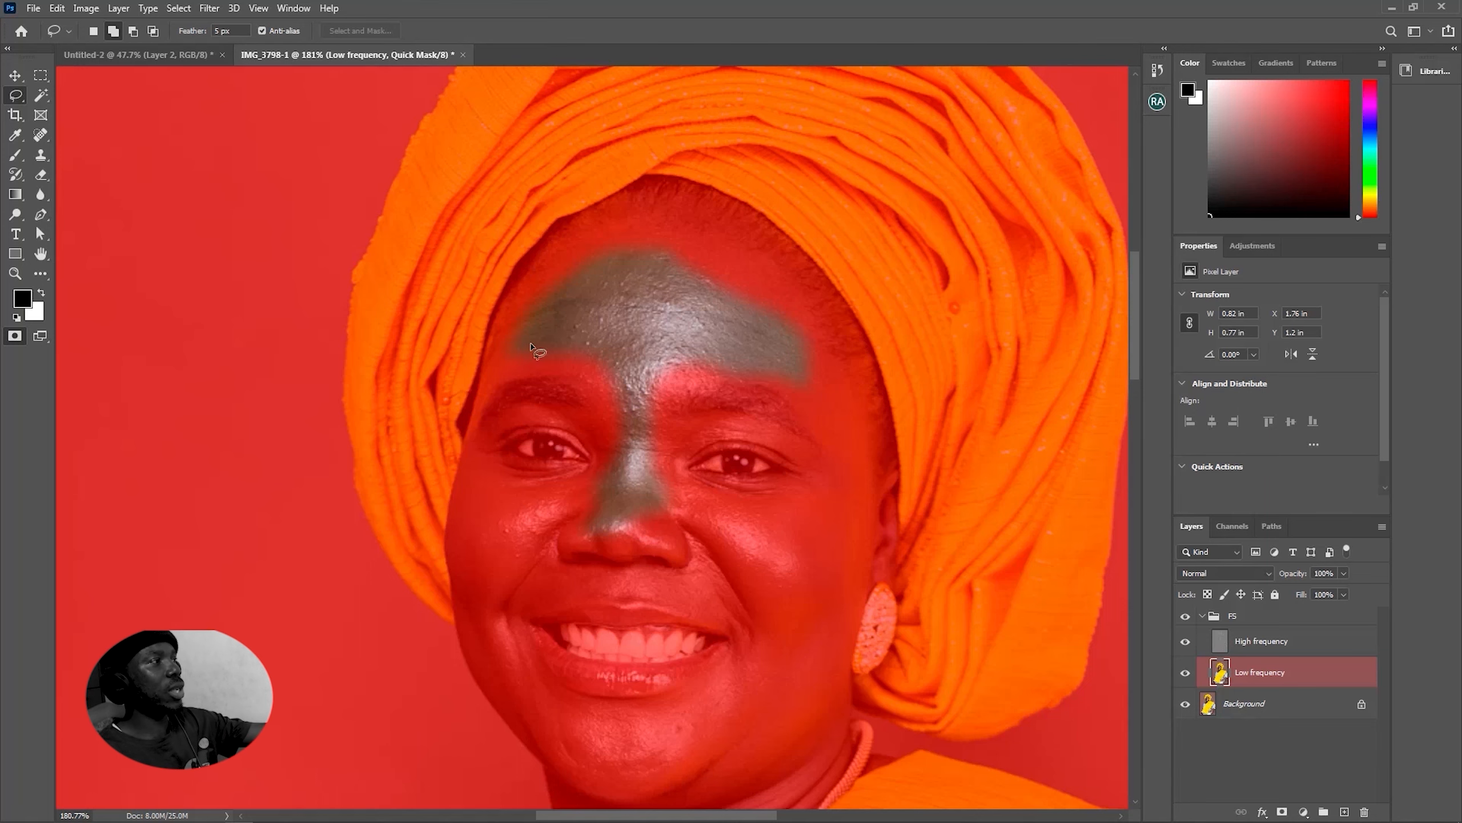
{"action": "left_click", "coordinate": [14, 338]}
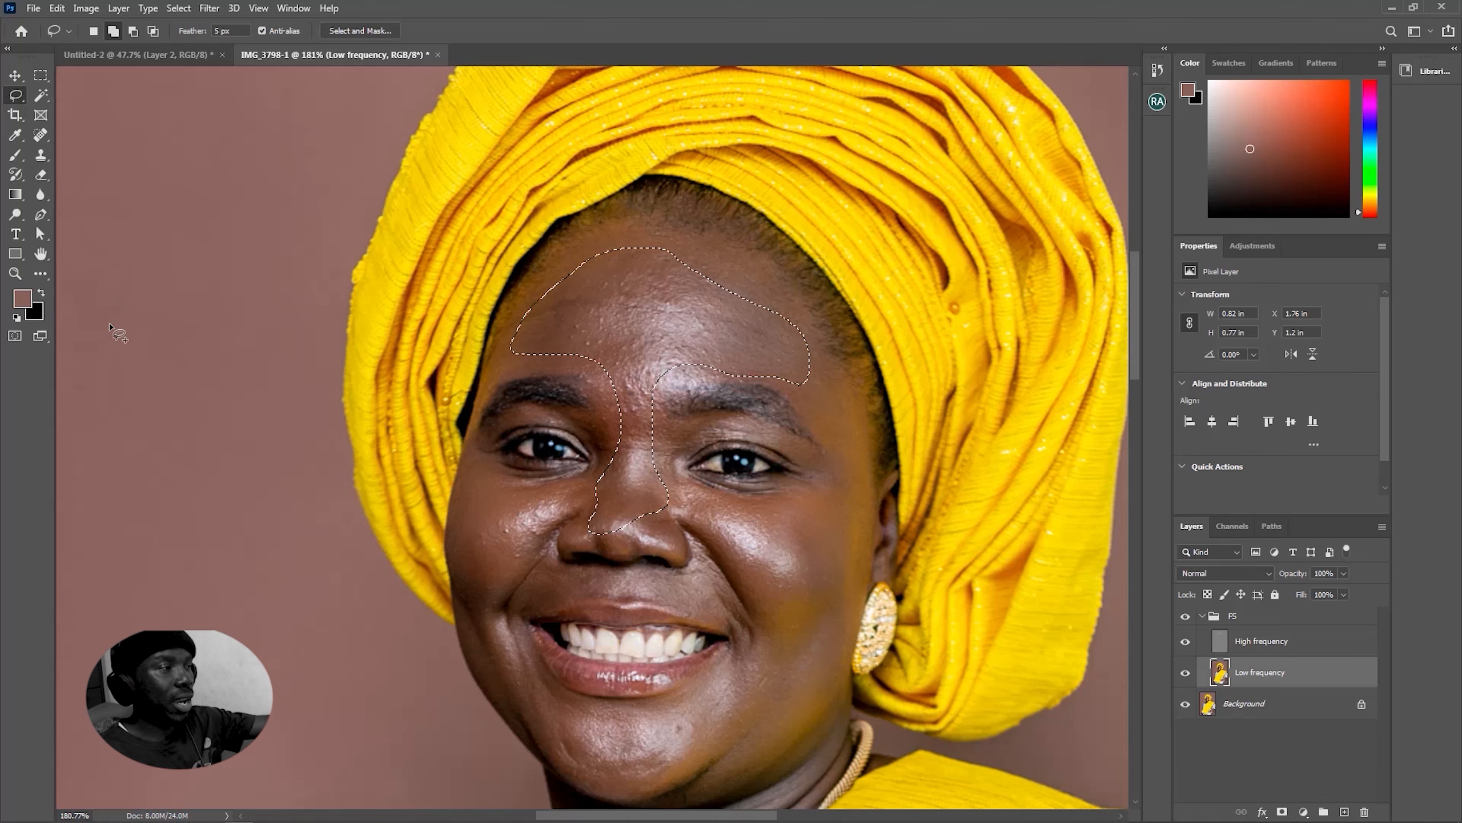
{"action": "left_click", "coordinate": [14, 337]}
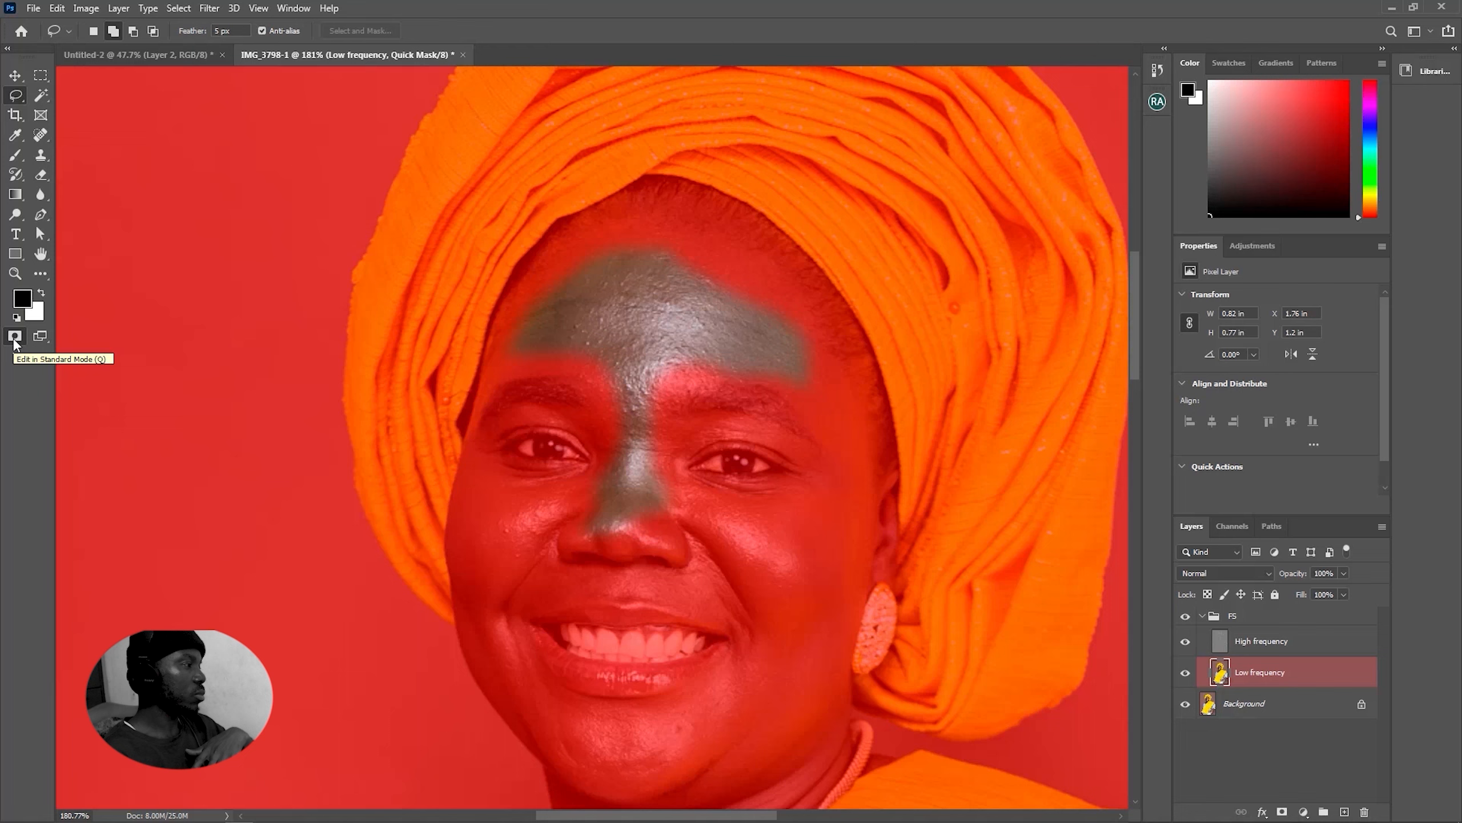
{"action": "left_click", "coordinate": [15, 339]}
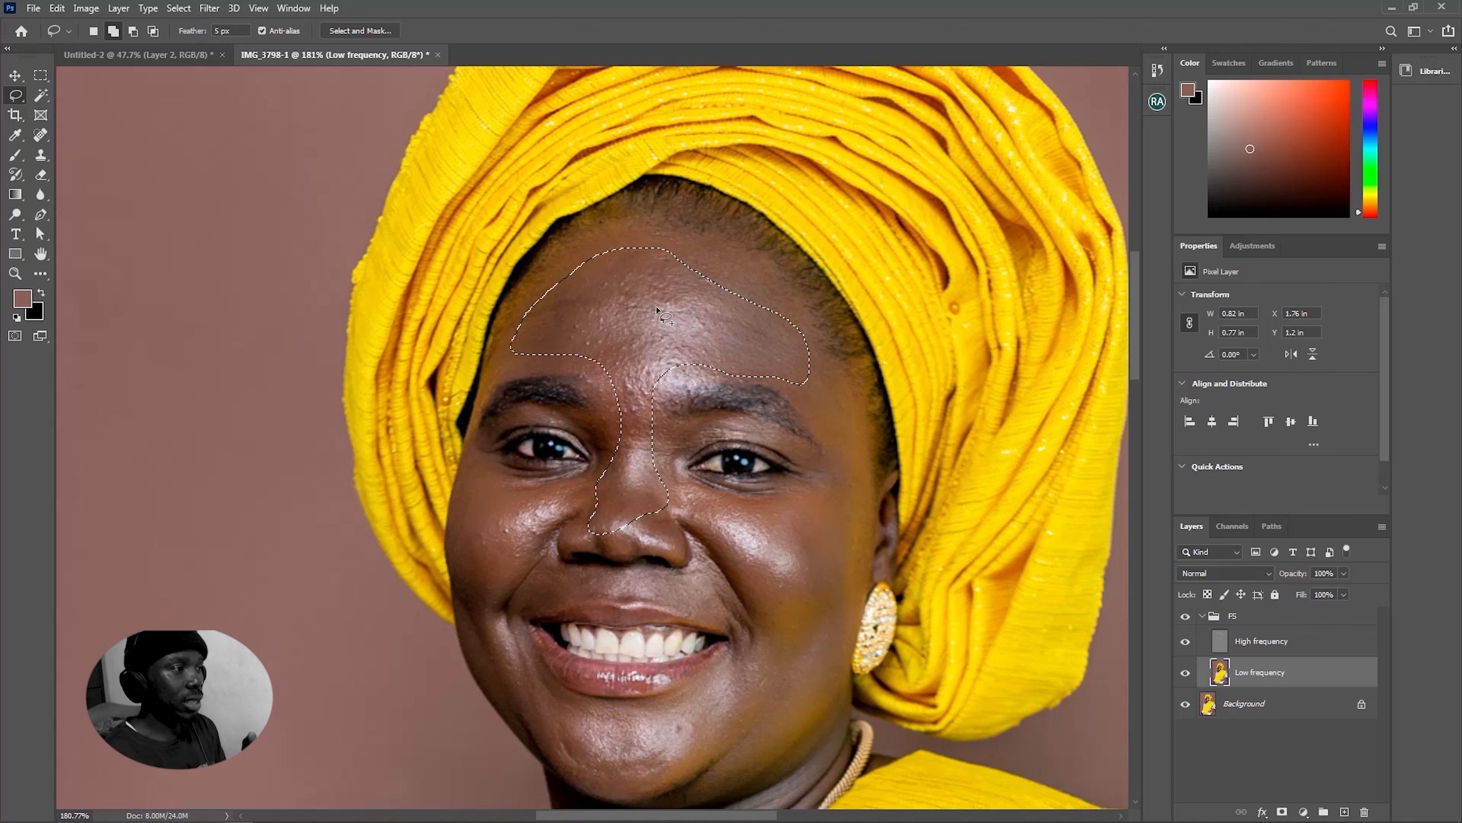
{"action": "right_click", "coordinate": [658, 312]}
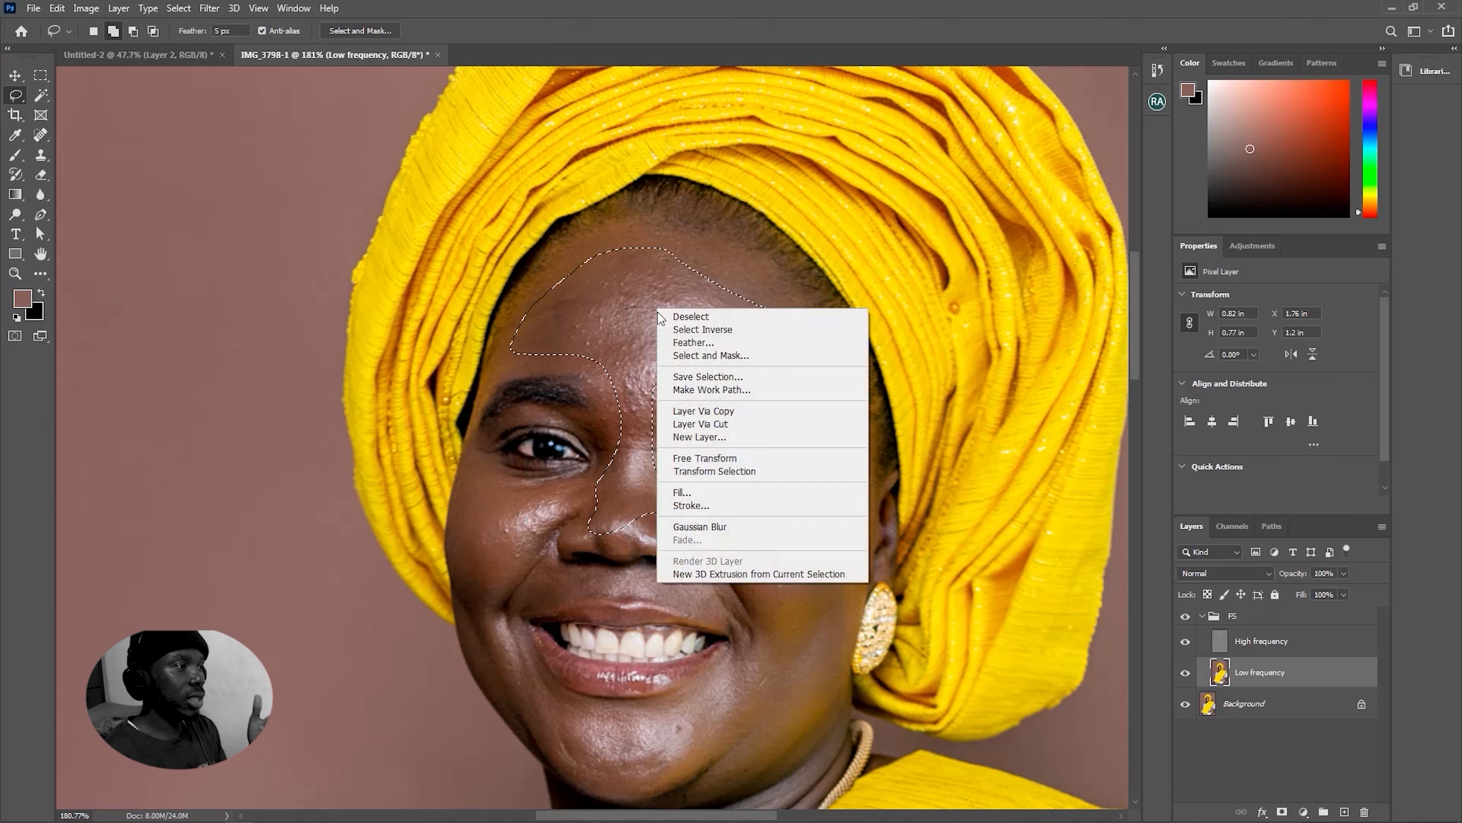
{"action": "left_click", "coordinate": [685, 342]}
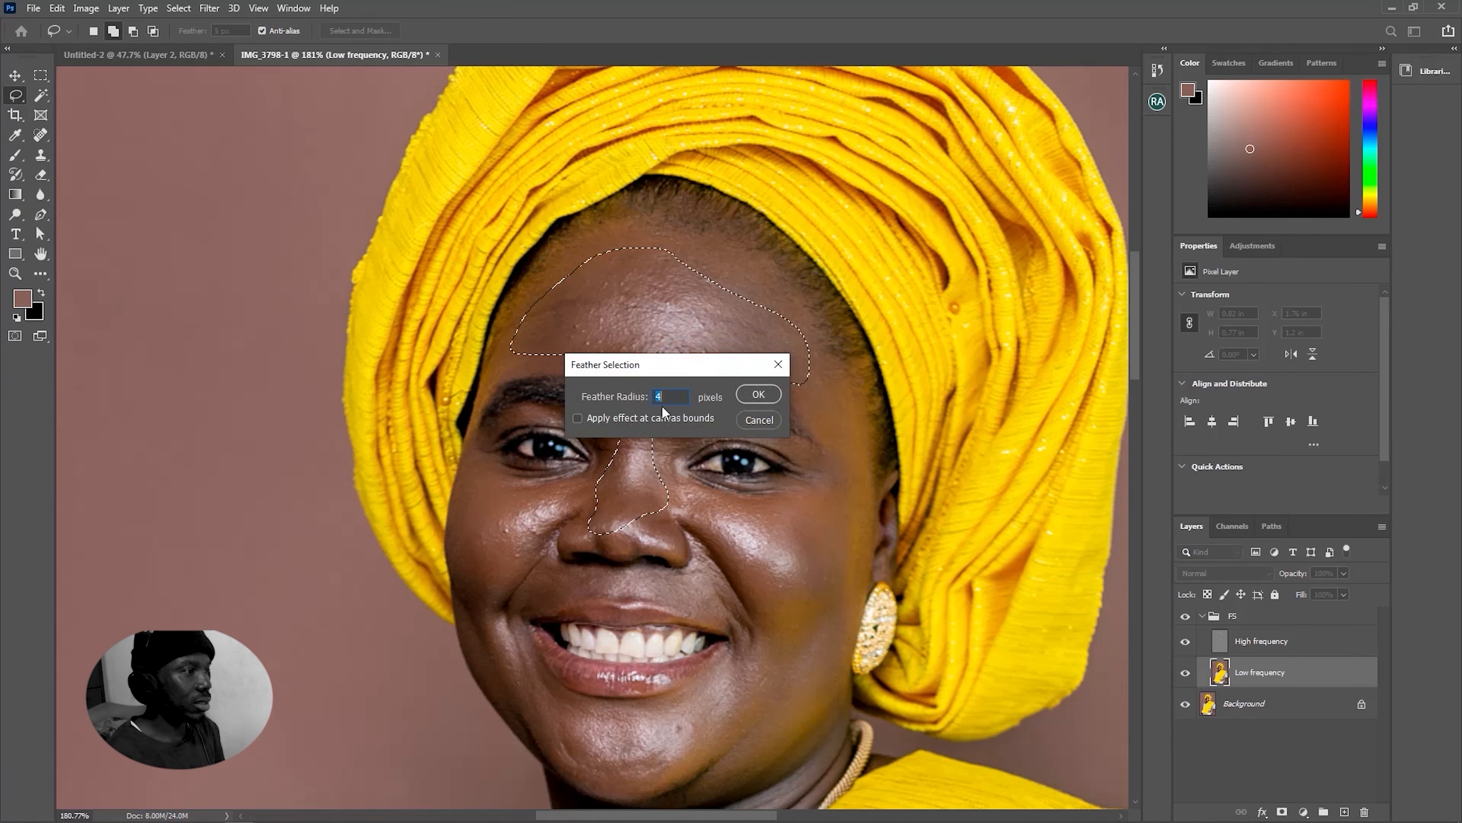
{"action": "left_click", "coordinate": [762, 420]}
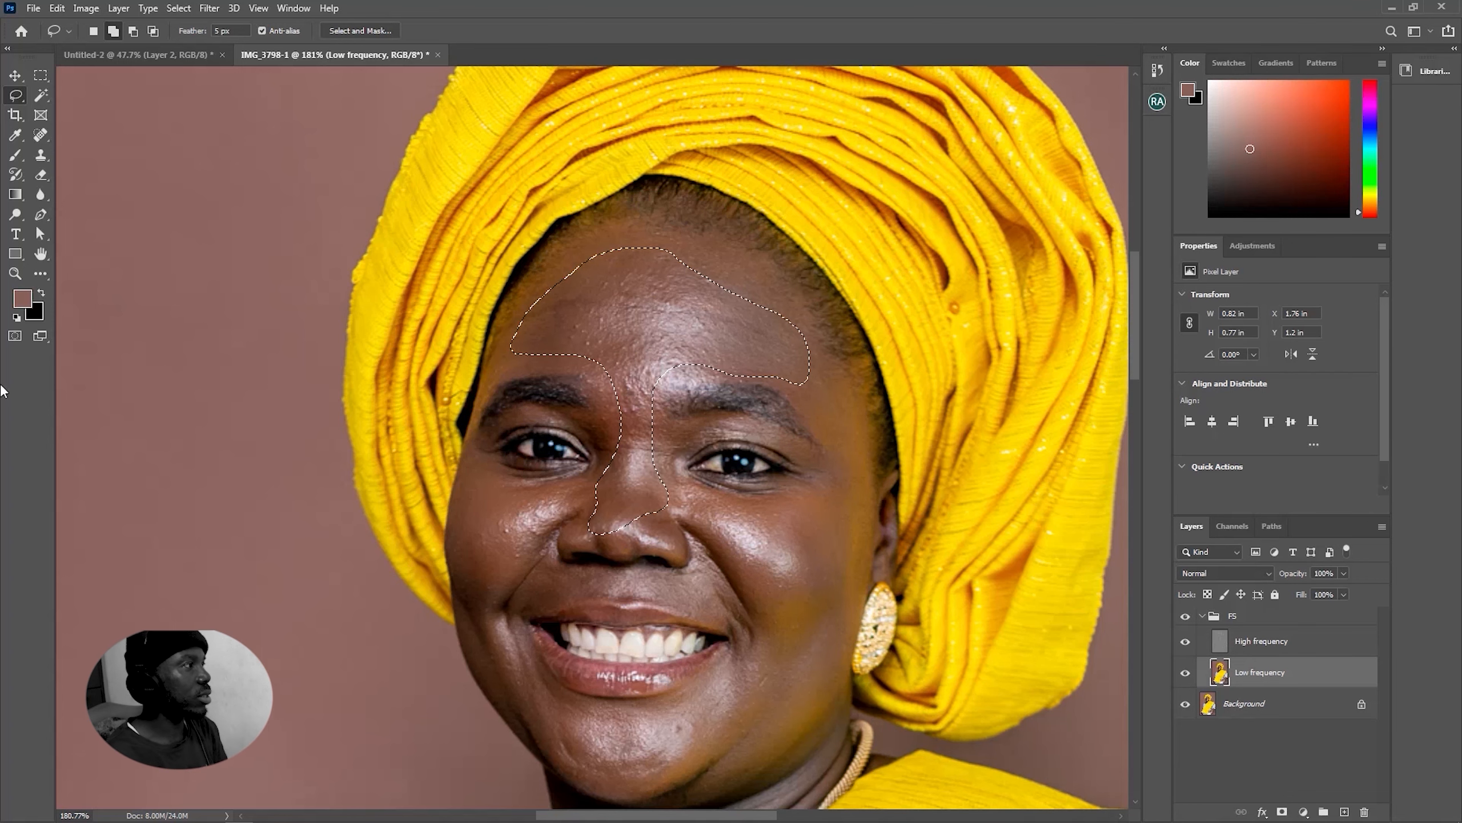
Recheck how softly the forehead and nose selection fades out using the Quick Mask overlay
{"action": "left_click", "coordinate": [16, 338]}
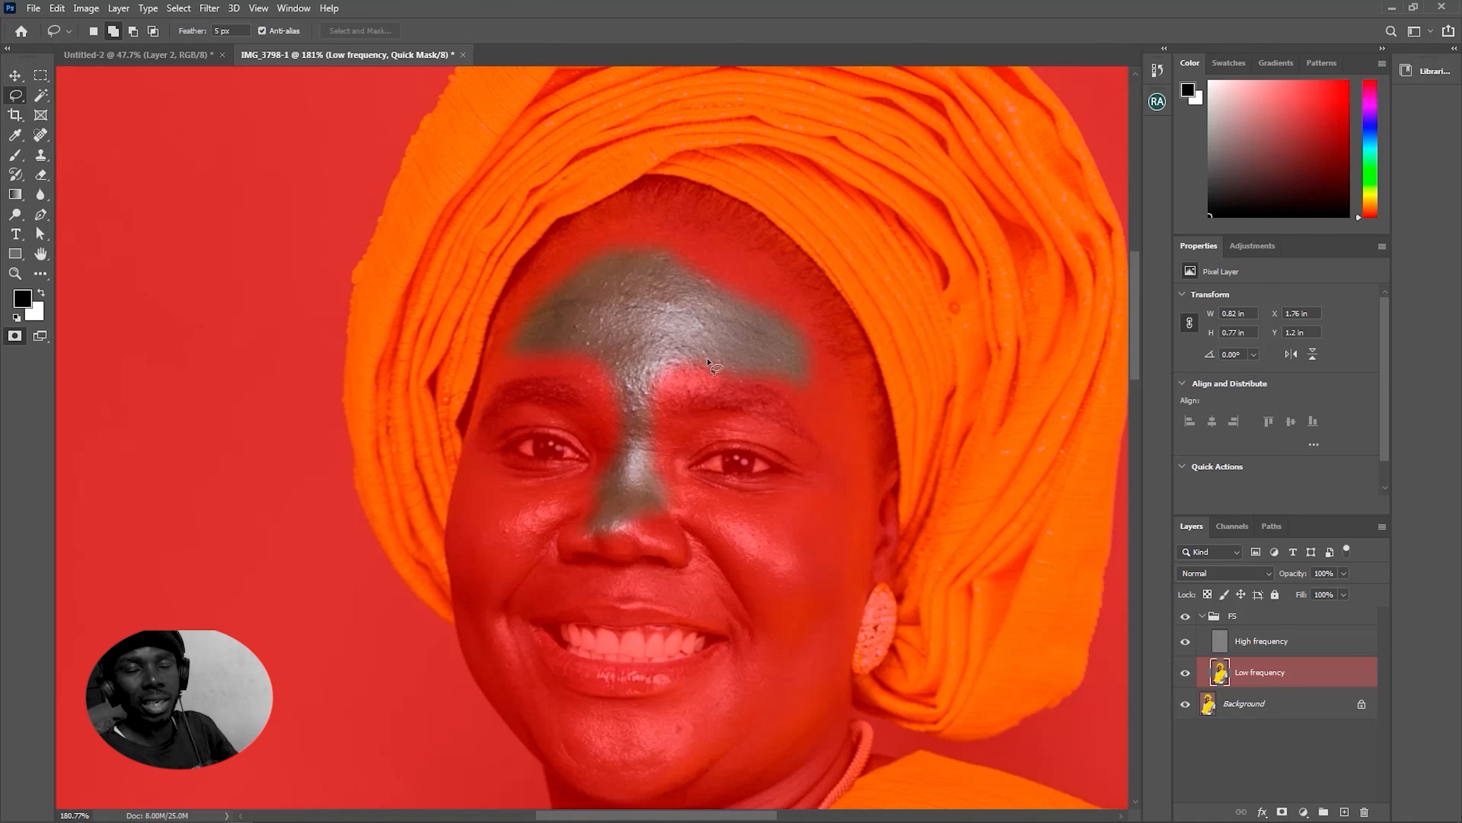
{"action": "key", "text": "q"}
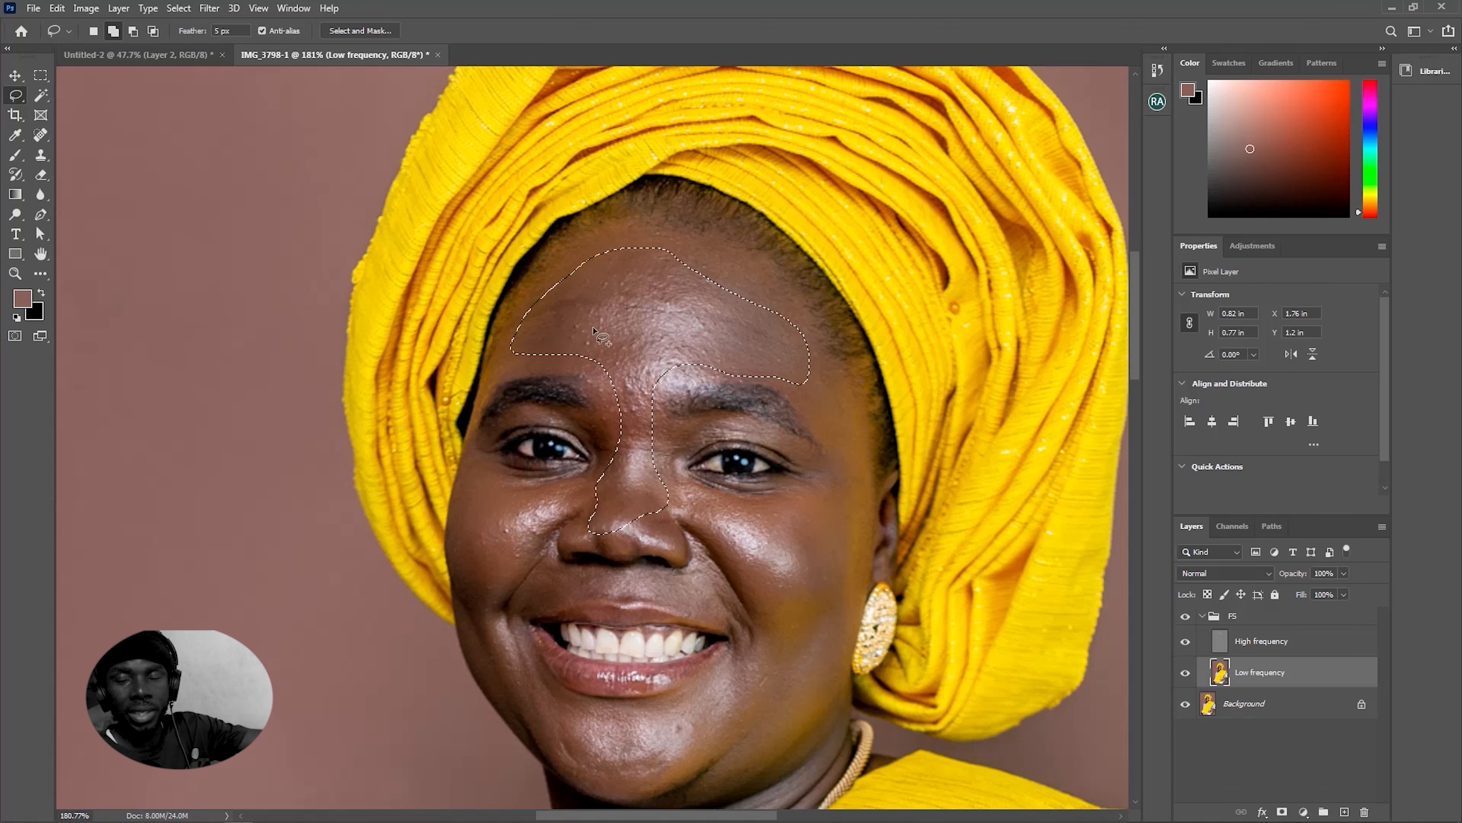
Try a Gaussian Blur with a radius of 8.4 pixels on the forehead and nose selection, comparing the face with and without the preview
{"action": "left_click", "coordinate": [209, 8]}
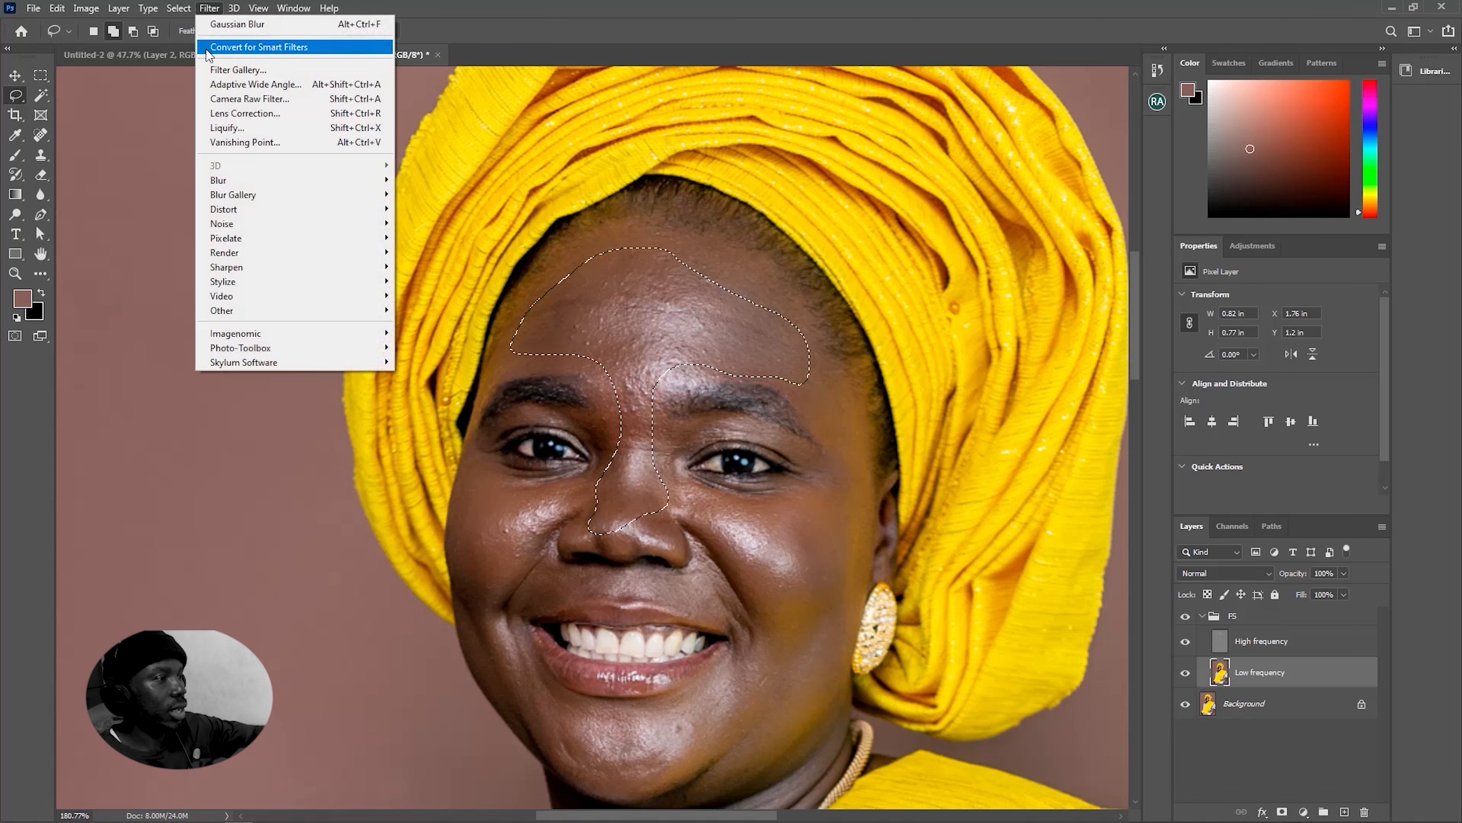
{"action": "mouse_move", "coordinate": [213, 185]}
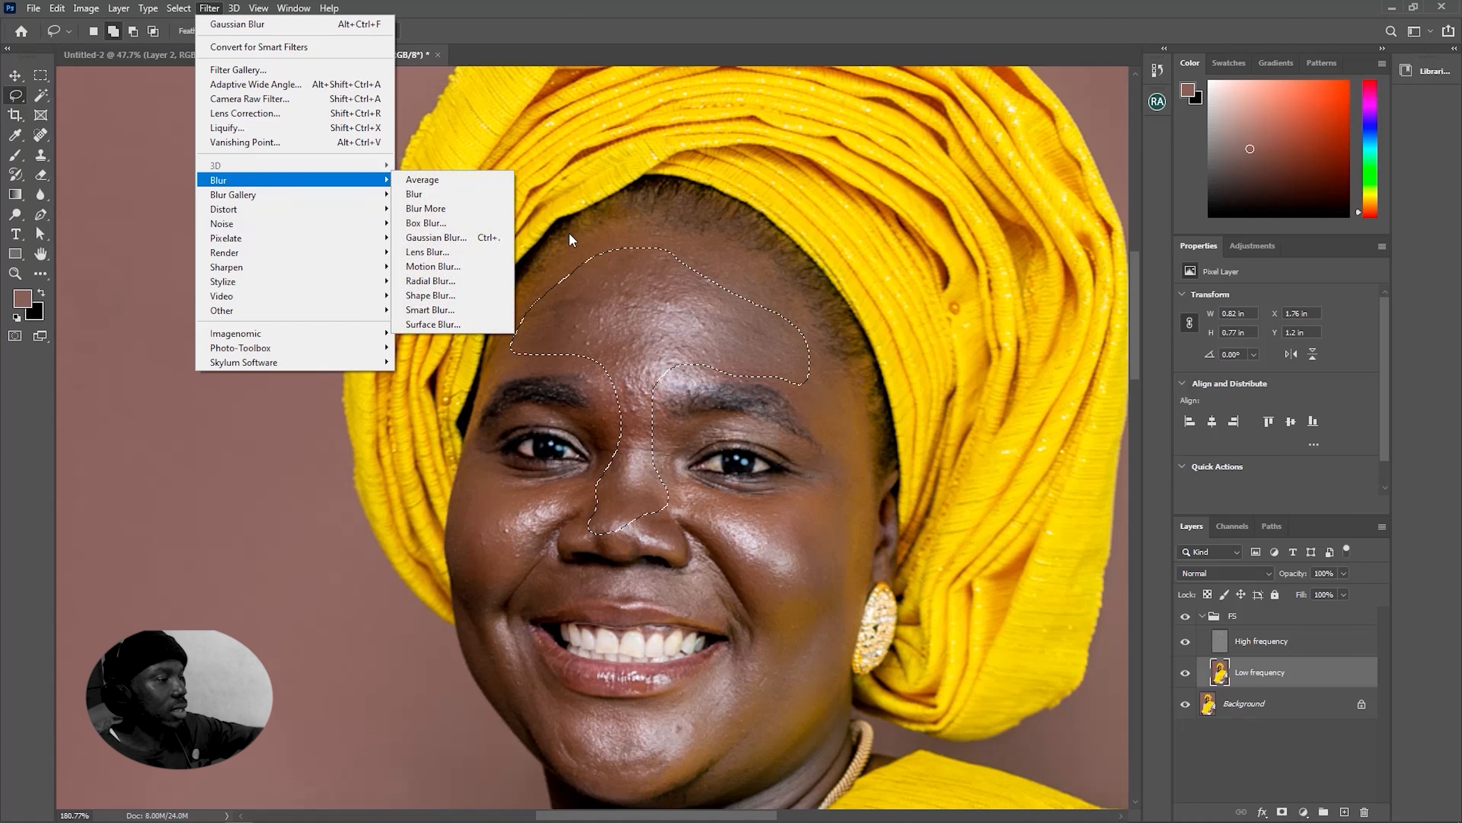
{"action": "left_click", "coordinate": [494, 237]}
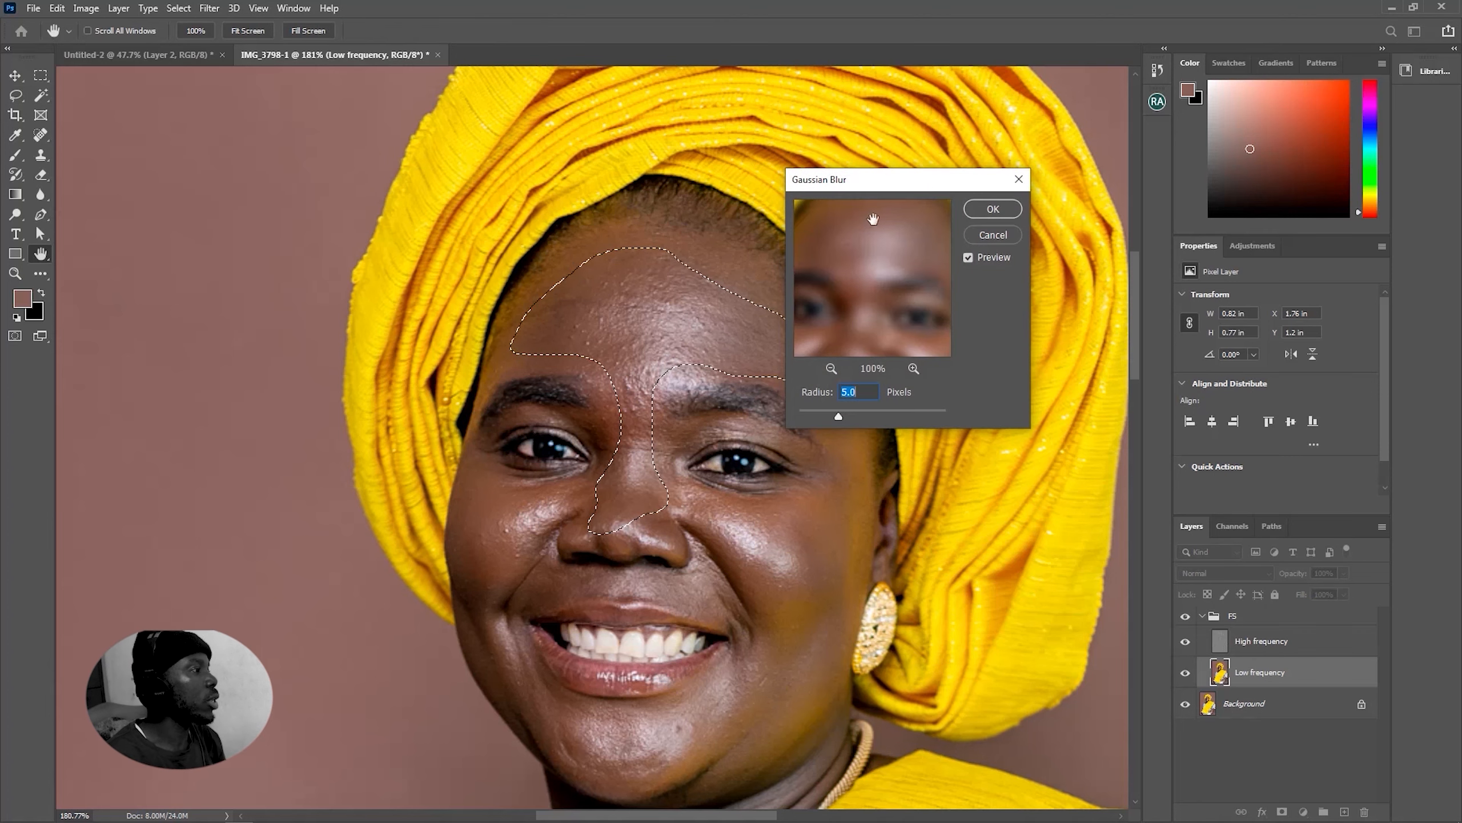
{"action": "left_click_drag", "start_coordinate": [899, 191], "coordinate": [940, 188]}
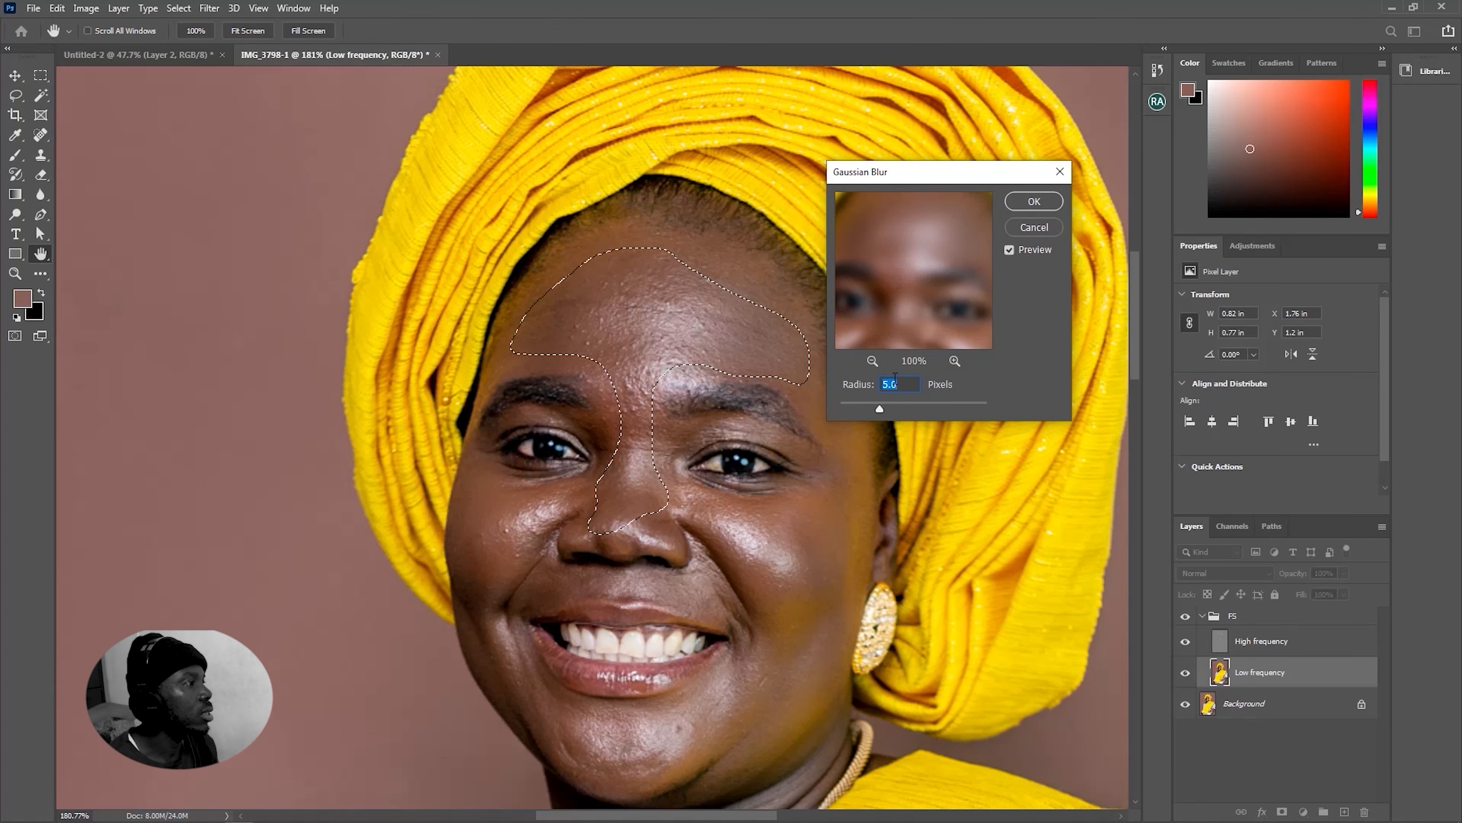
{"action": "mouse_move", "coordinate": [939, 294]}
{"action": "left_mouse_down"}
{"action": "mouse_move", "coordinate": [973, 289]}
{"action": "mouse_move", "coordinate": [956, 290]}
{"action": "left_mouse_up"}
{"action": "left_click", "coordinate": [872, 360]}
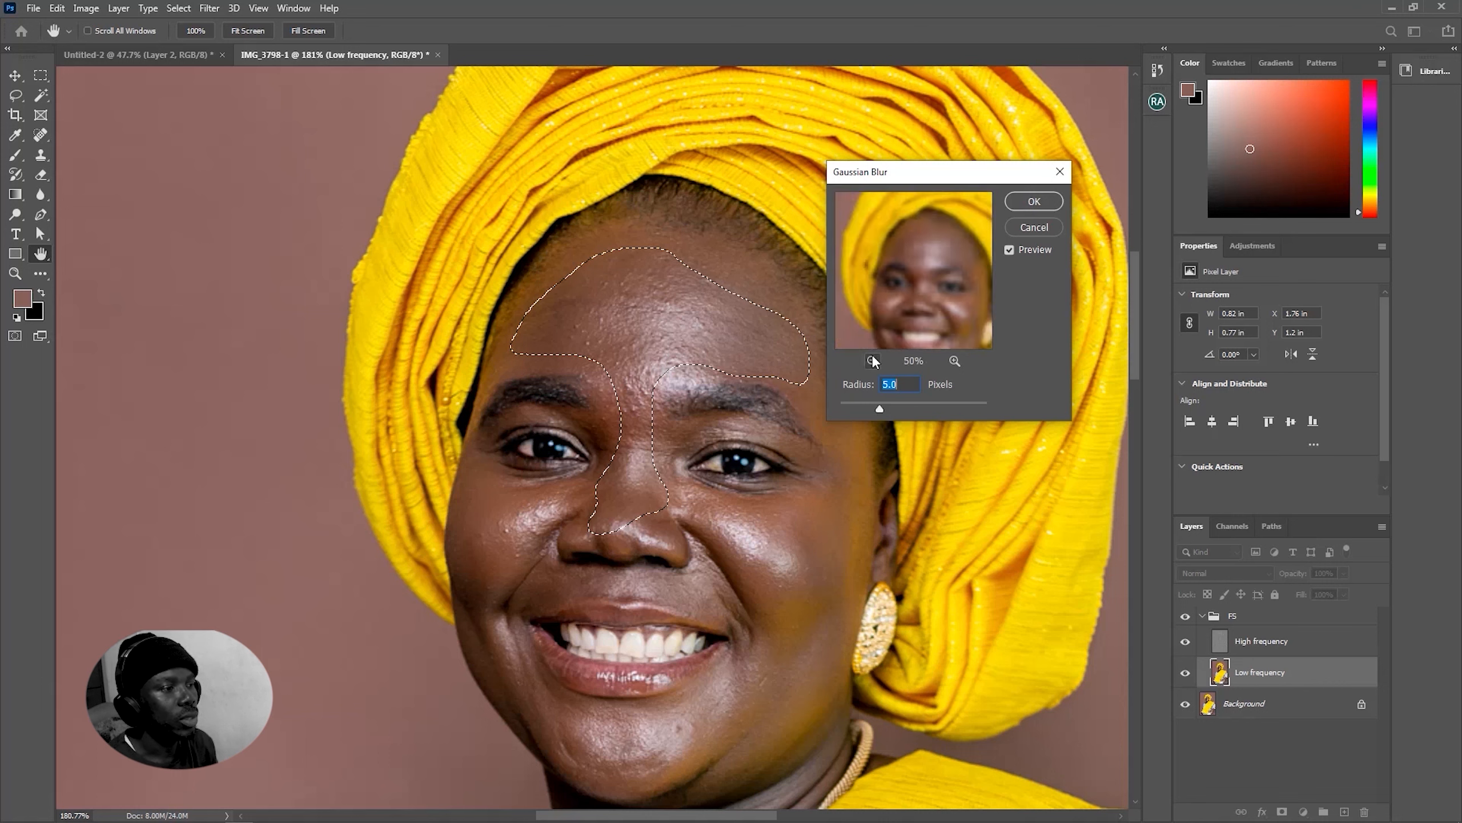
{"action": "left_click", "coordinate": [1008, 250]}
{"action": "left_click", "coordinate": [1008, 250]}
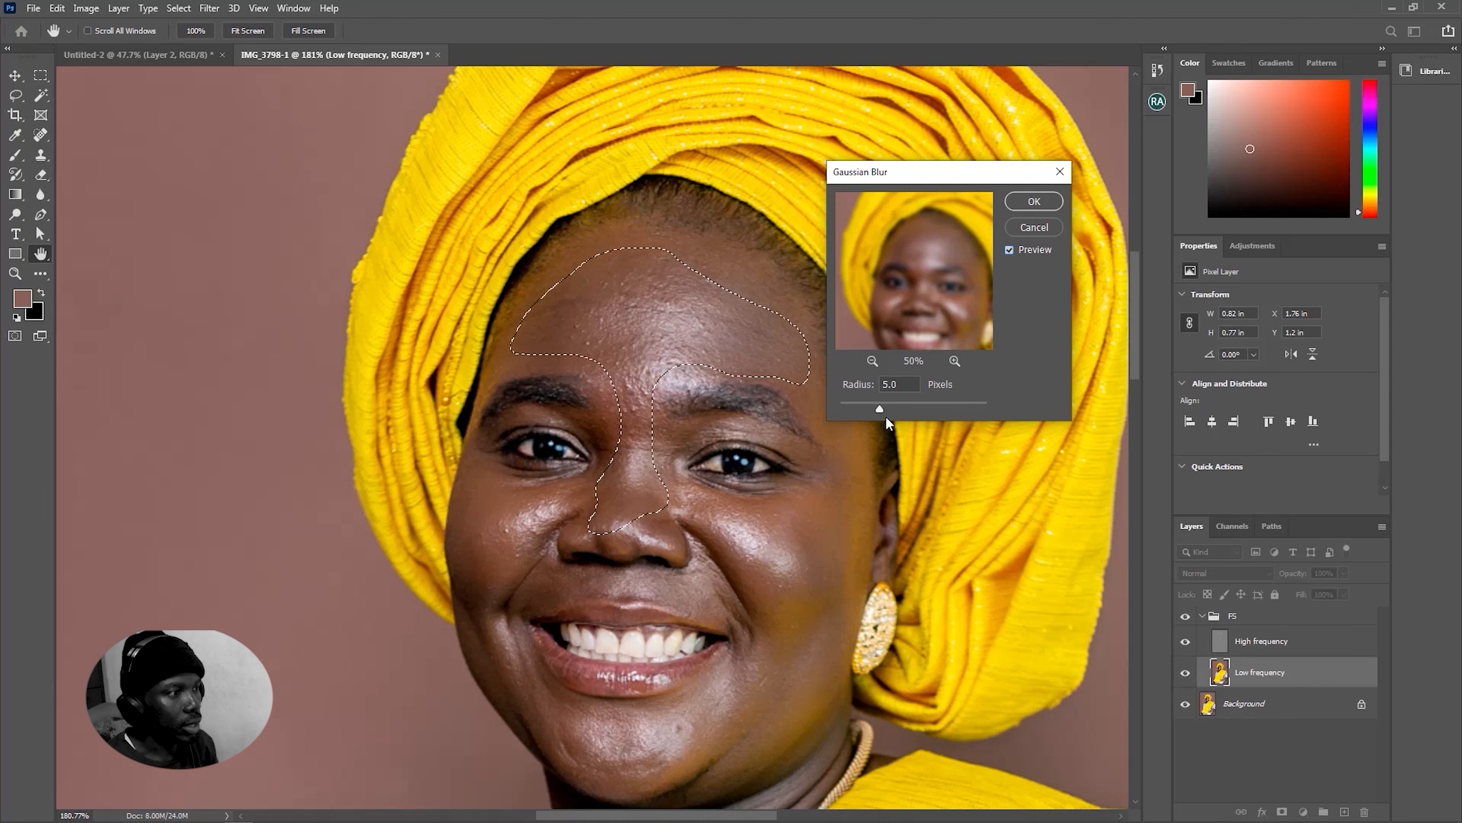
{"action": "left_click_drag", "start_coordinate": [878, 411], "coordinate": [886, 413]}
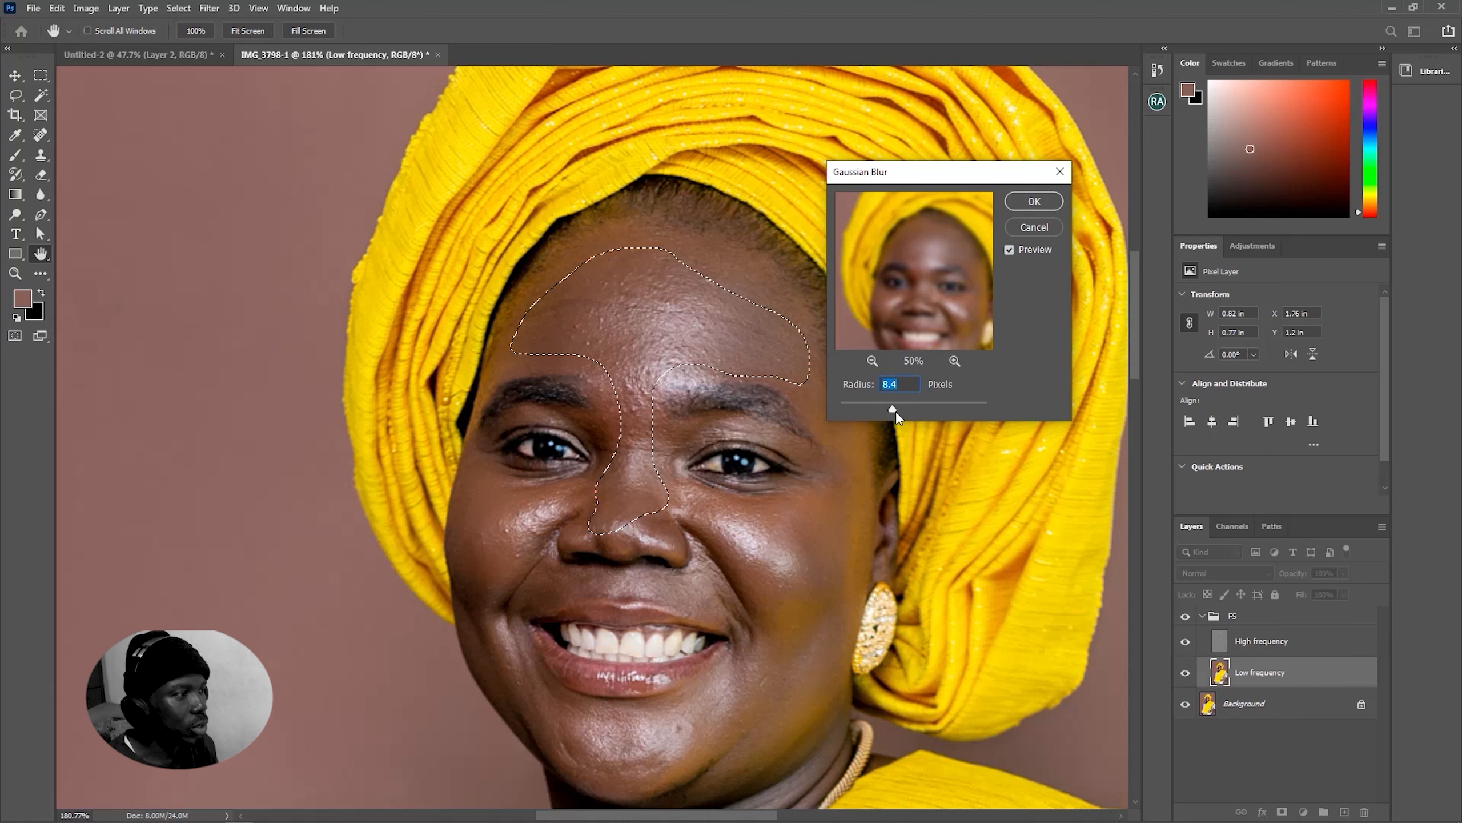
{"action": "double_click", "coordinate": [889, 382]}
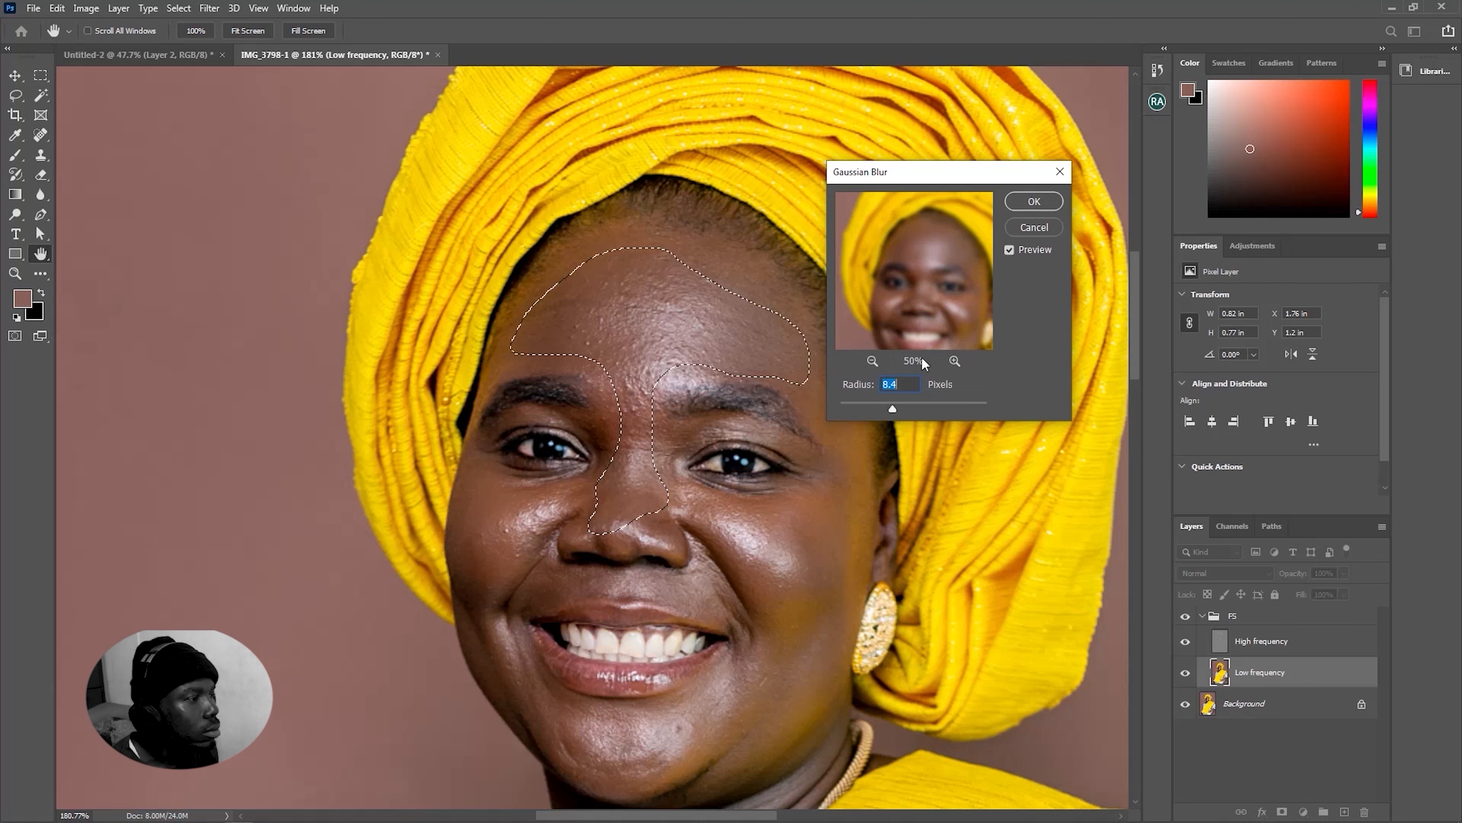
{"action": "left_click", "coordinate": [1009, 251]}
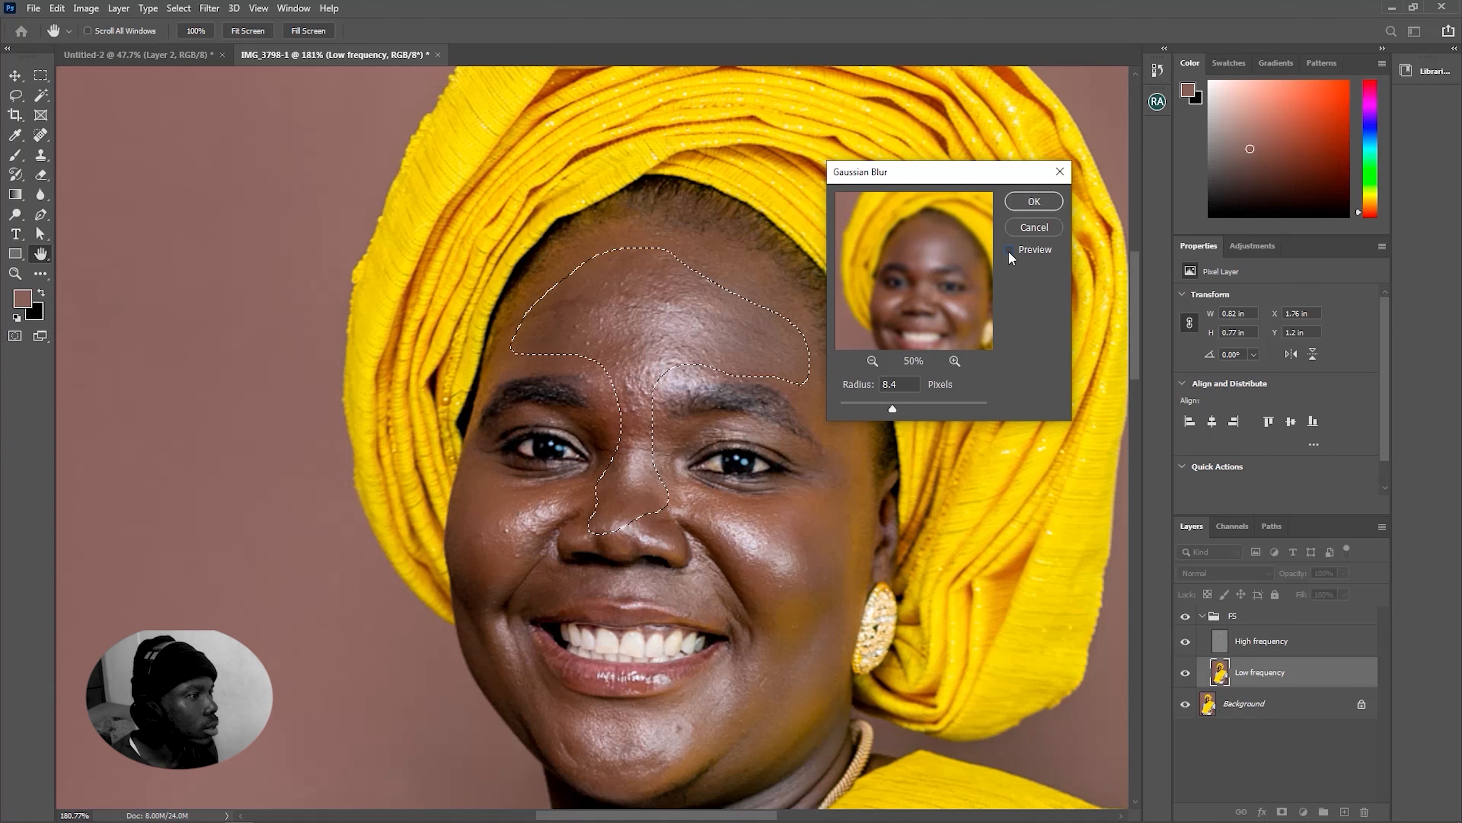
{"action": "left_click", "coordinate": [1009, 251]}
{"action": "left_click", "coordinate": [1010, 251]}
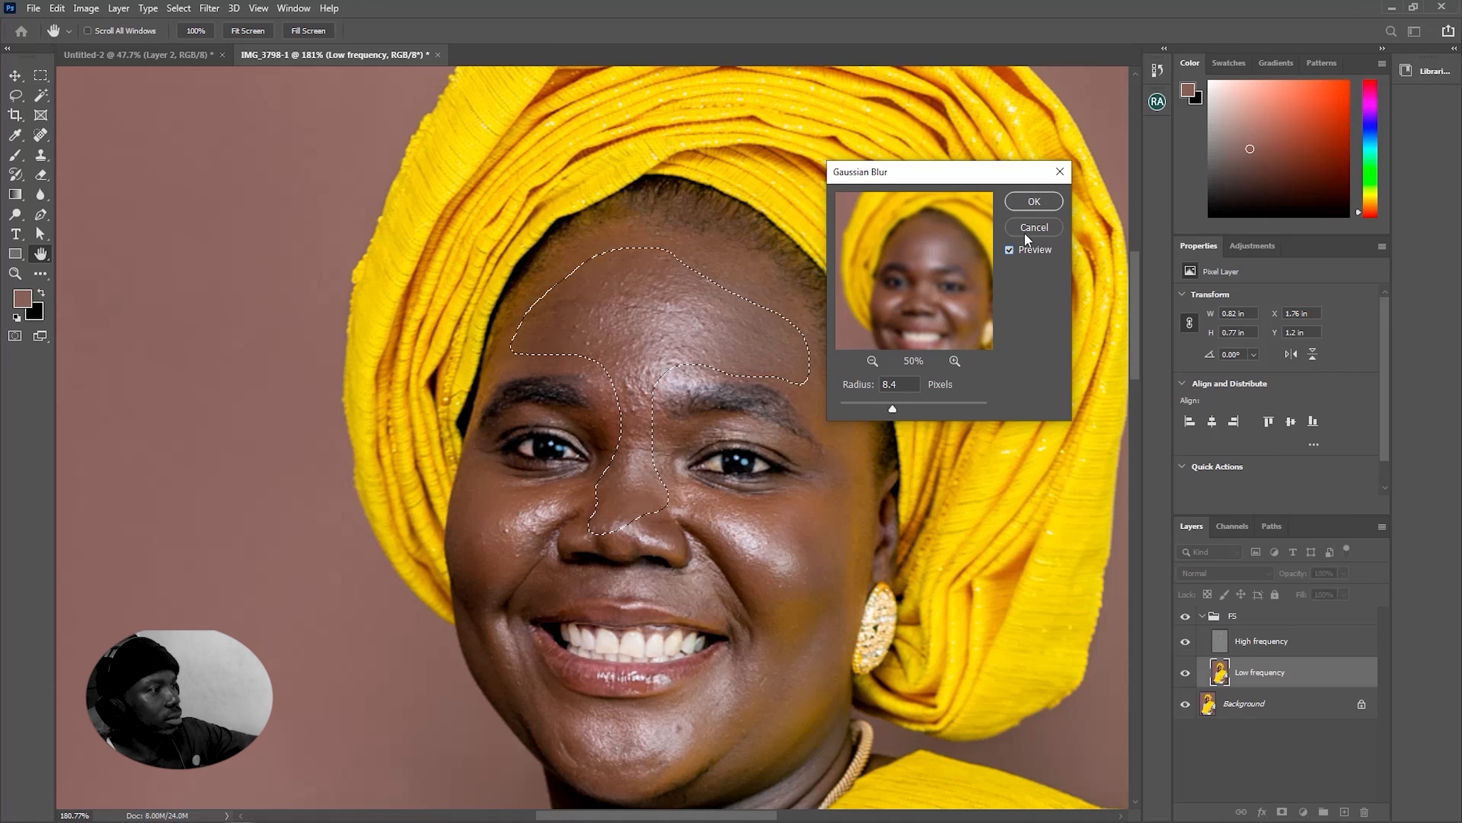
{"action": "left_click", "coordinate": [1023, 231]}
Apply a Gaussian Blur with a radius of 11.1 pixels to the forehead and nose selection on the Low frequency layer
{"action": "scroll", "coordinate": [717, 405], "scroll_direction": "up", "scroll_amount": 3}
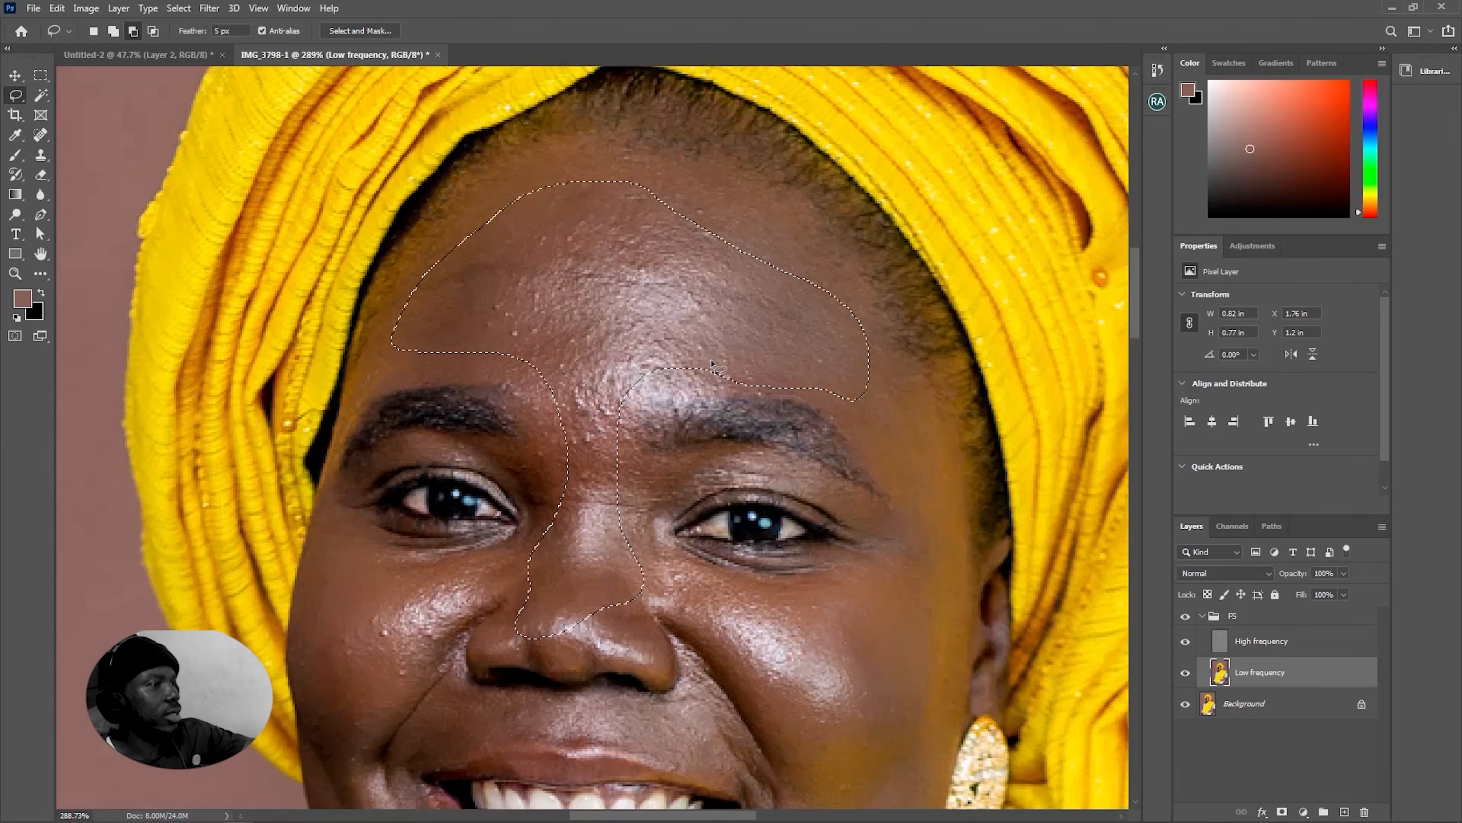
{"action": "scroll", "coordinate": [713, 362], "scroll_direction": "down", "scroll_amount": 2}
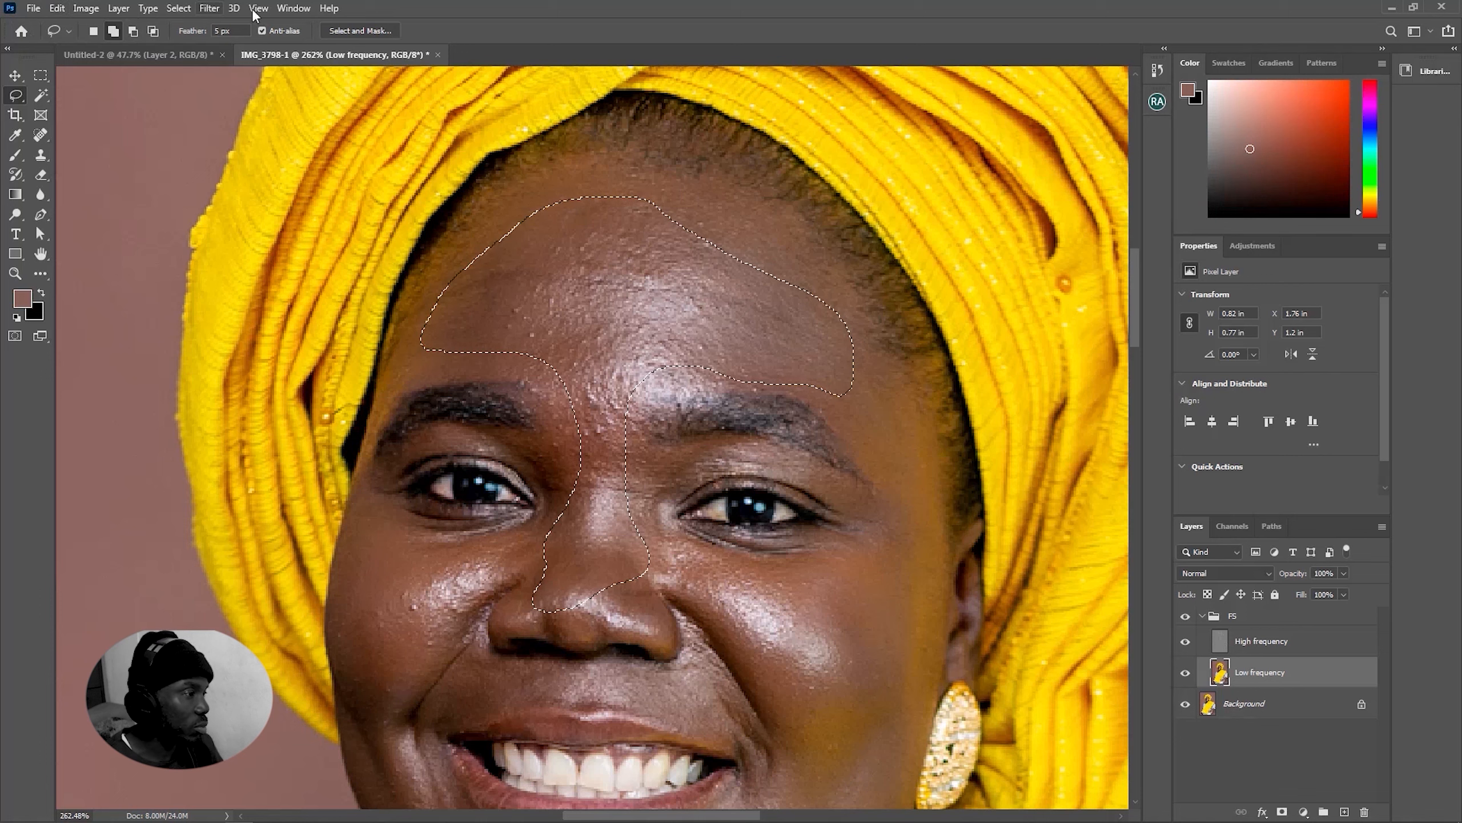
{"action": "left_click", "coordinate": [211, 9]}
{"action": "mouse_move", "coordinate": [253, 181]}
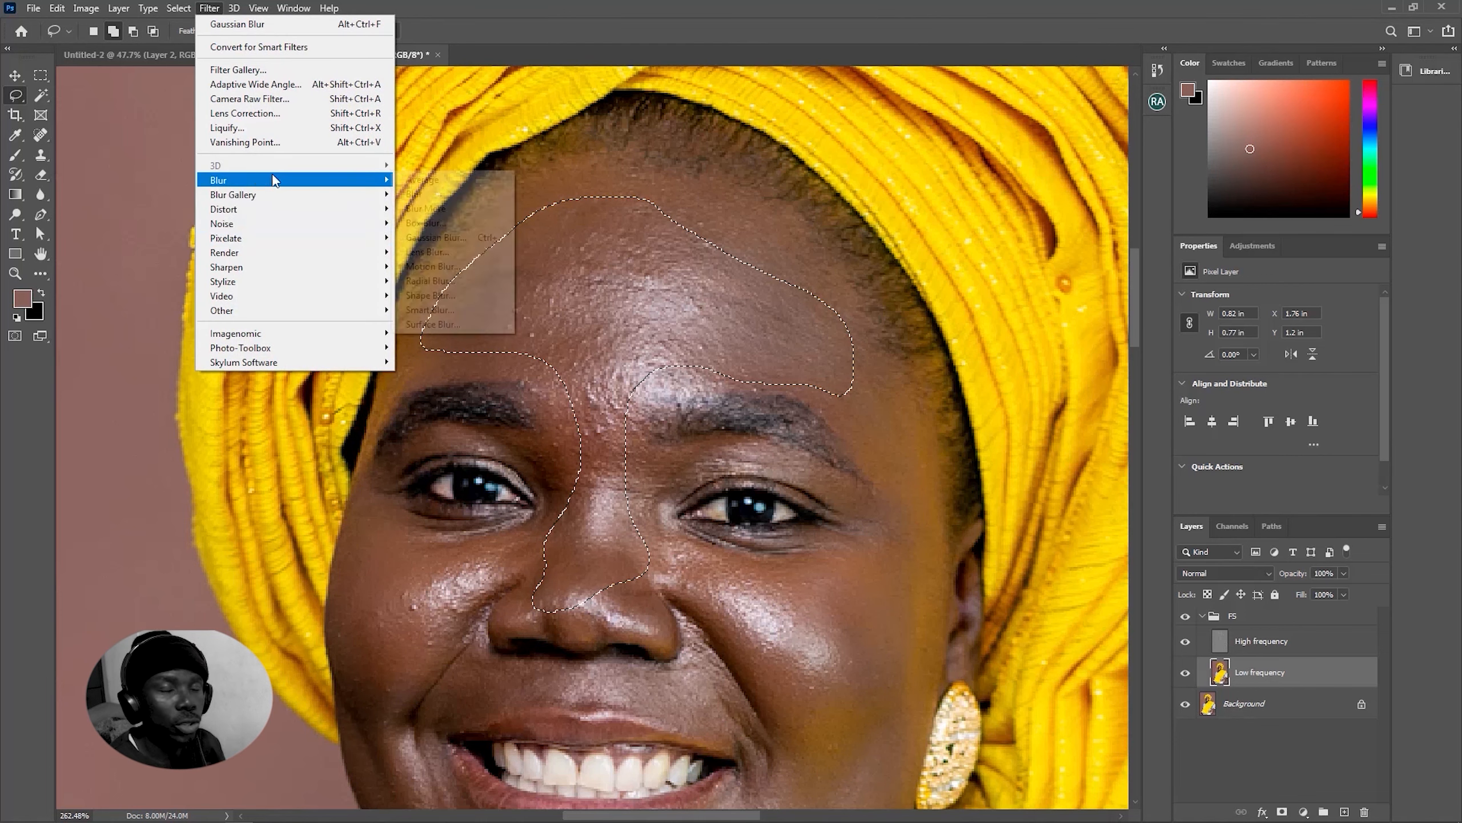
{"action": "left_click", "coordinate": [472, 238]}
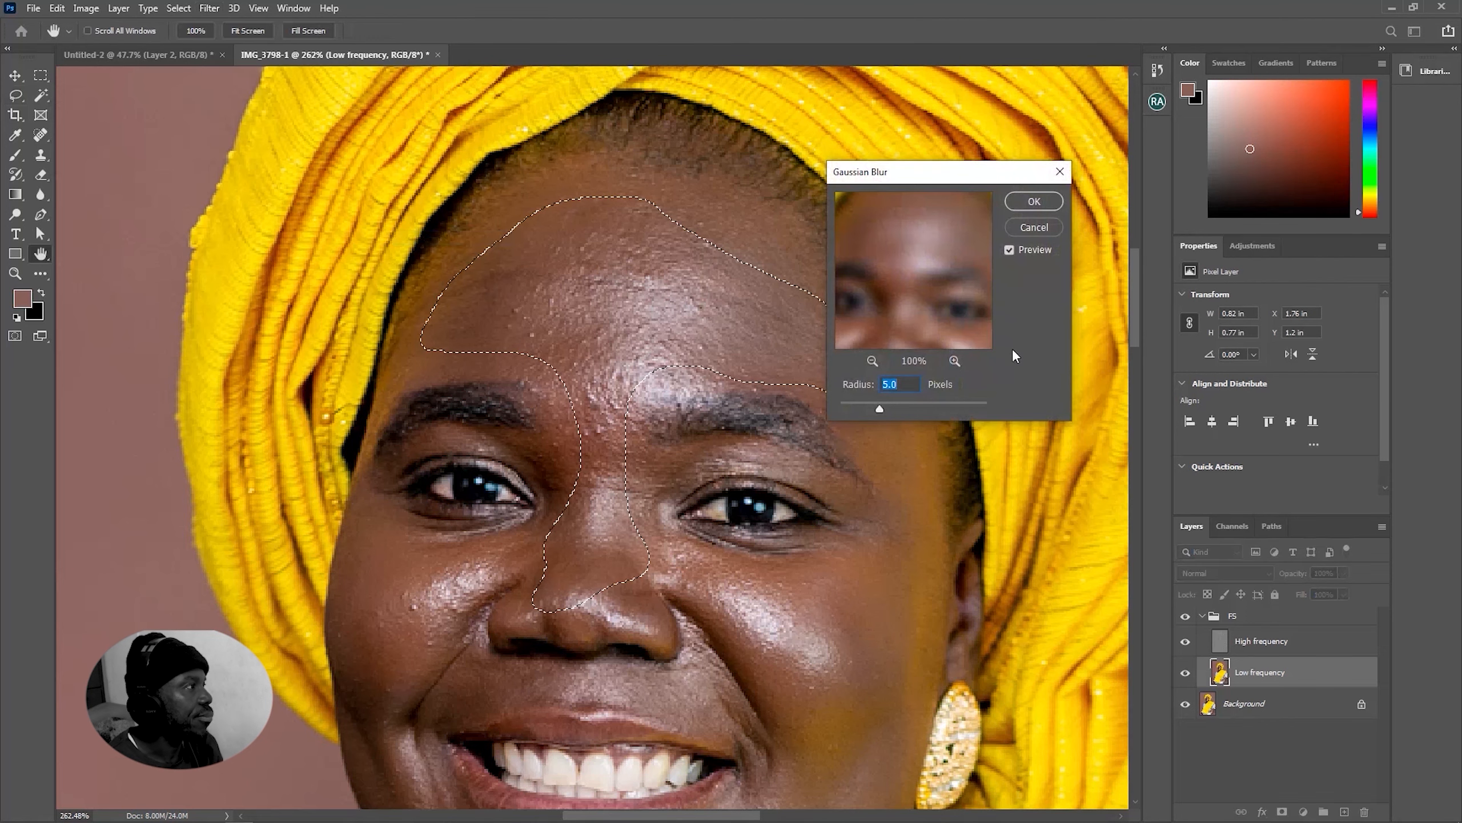
{"action": "left_click_drag", "start_coordinate": [944, 185], "coordinate": [1036, 161]}
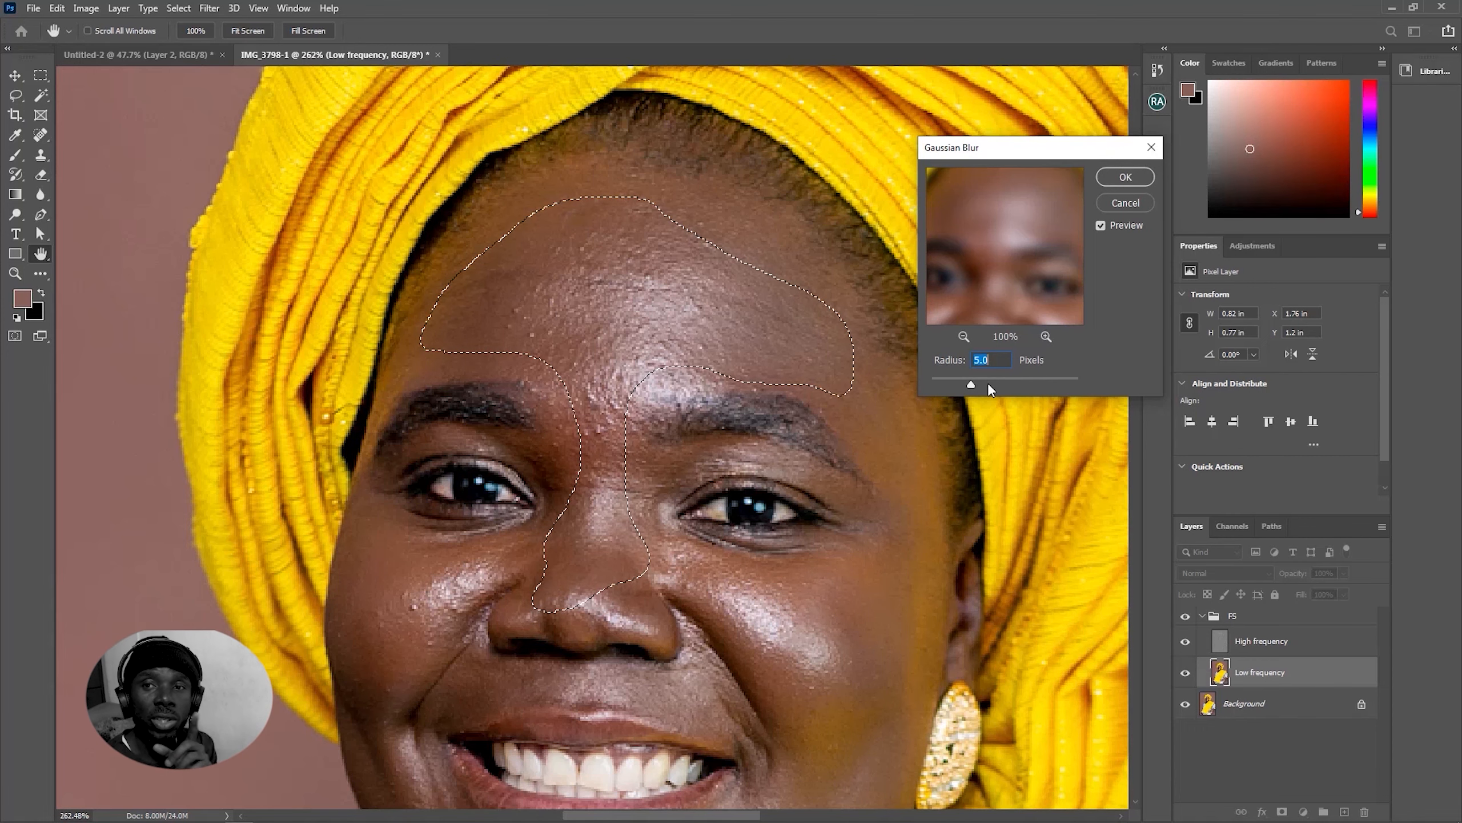
{"action": "left_click", "coordinate": [1100, 226]}
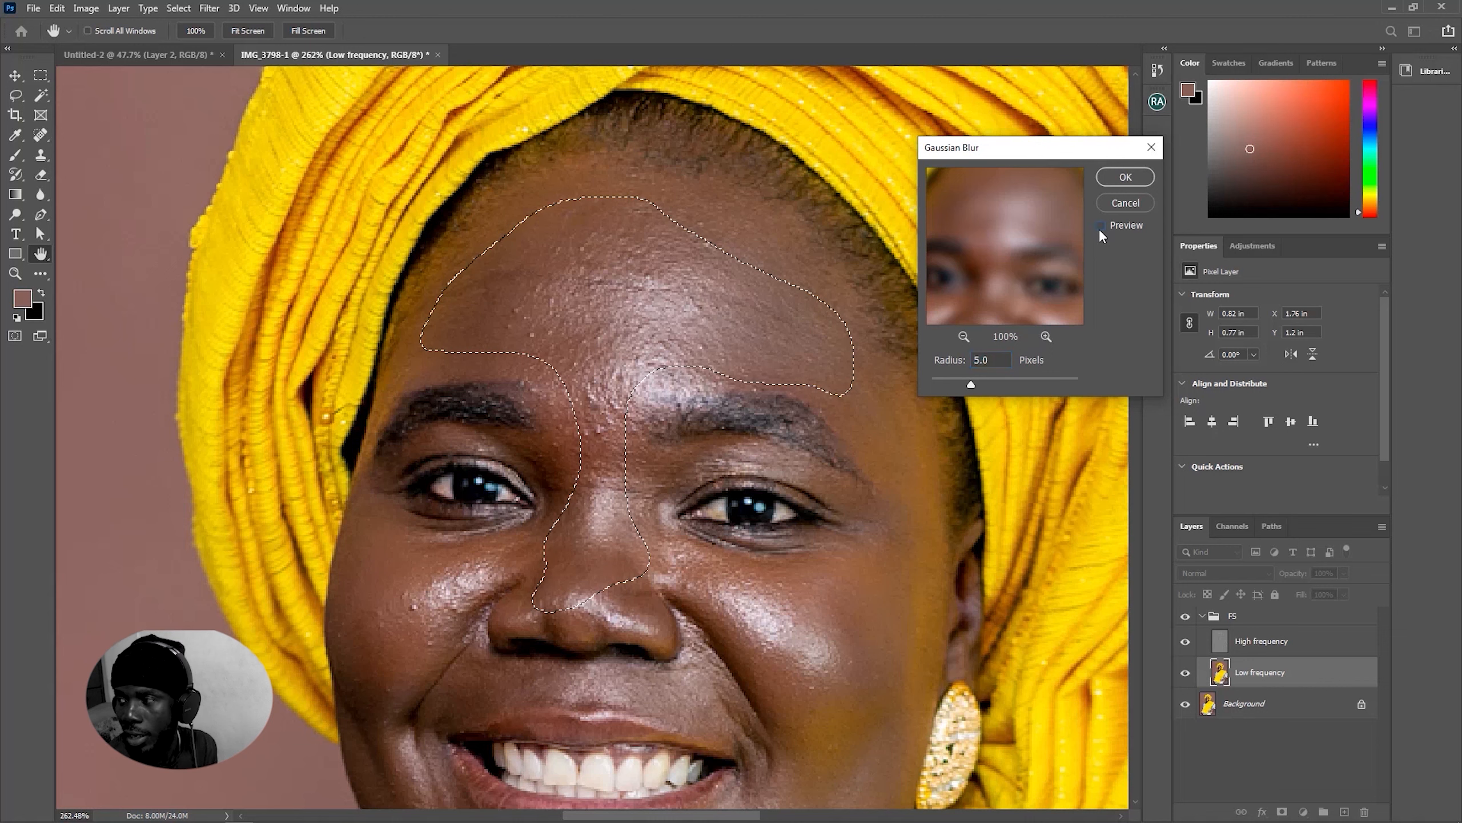
{"action": "left_click", "coordinate": [1099, 227]}
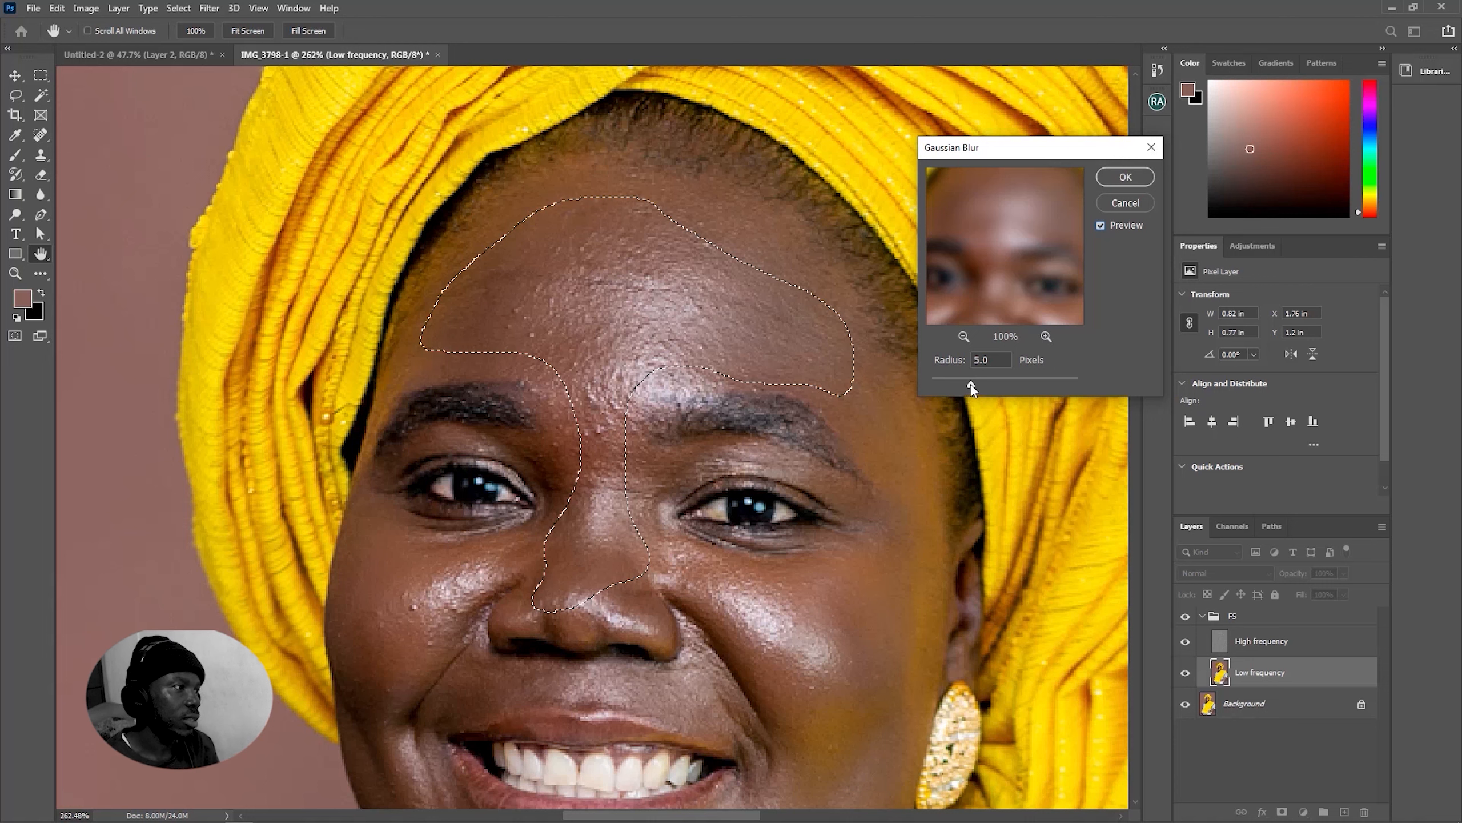
{"action": "left_click_drag", "start_coordinate": [986, 389], "coordinate": [989, 391]}
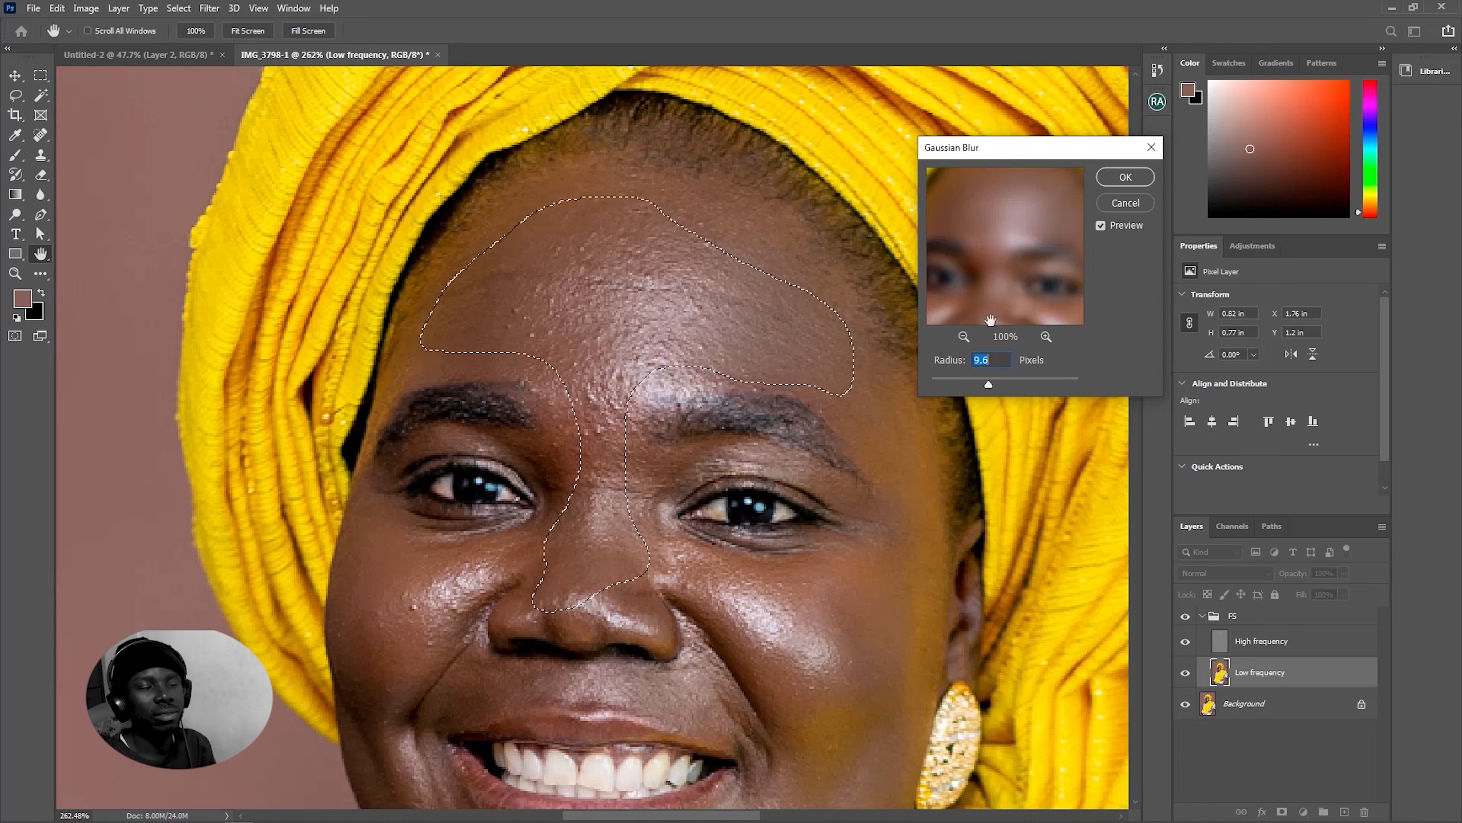
{"action": "left_click", "coordinate": [1100, 227]}
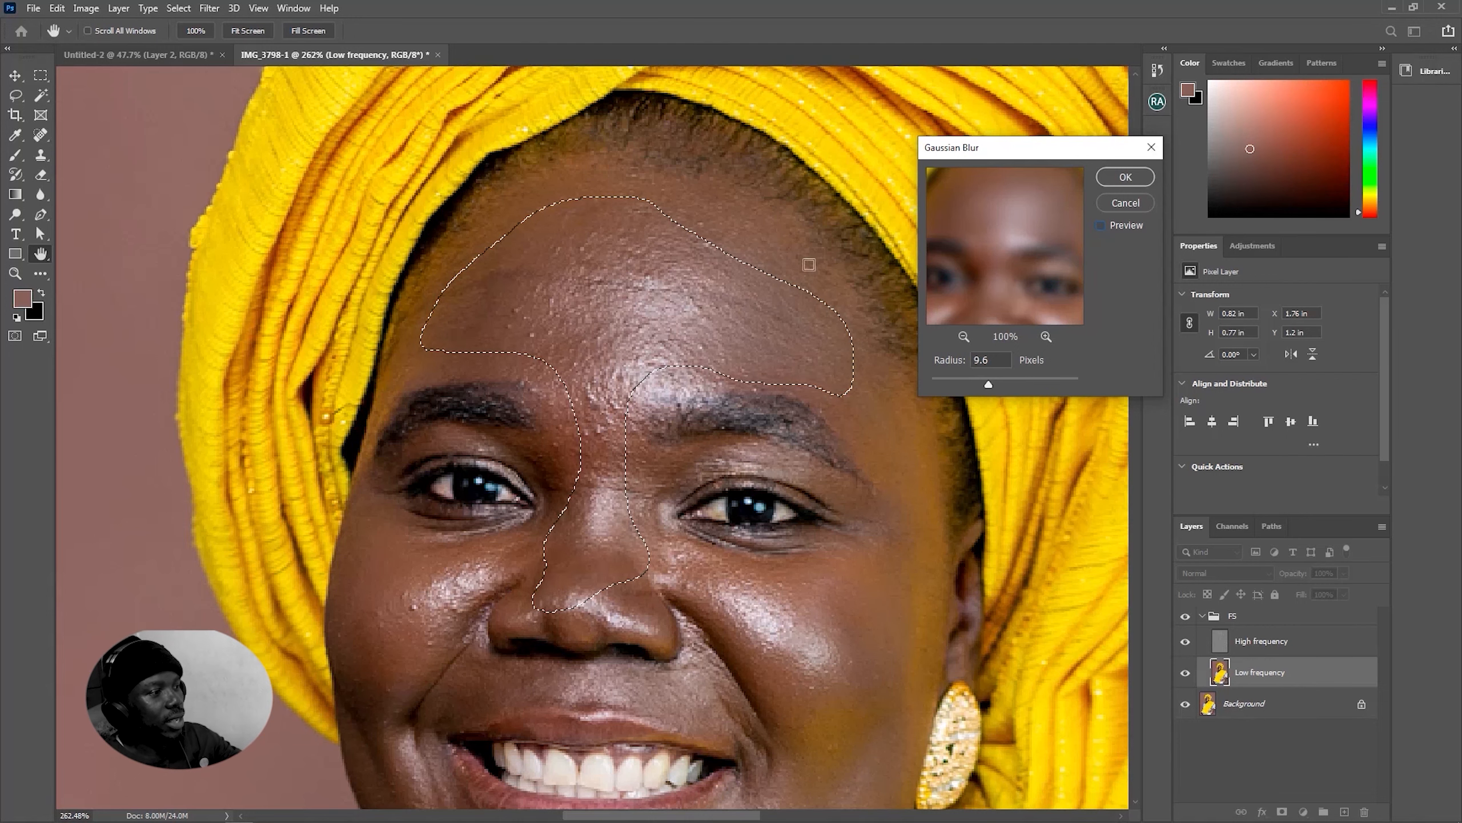
{"action": "left_click_drag", "start_coordinate": [988, 384], "coordinate": [992, 388]}
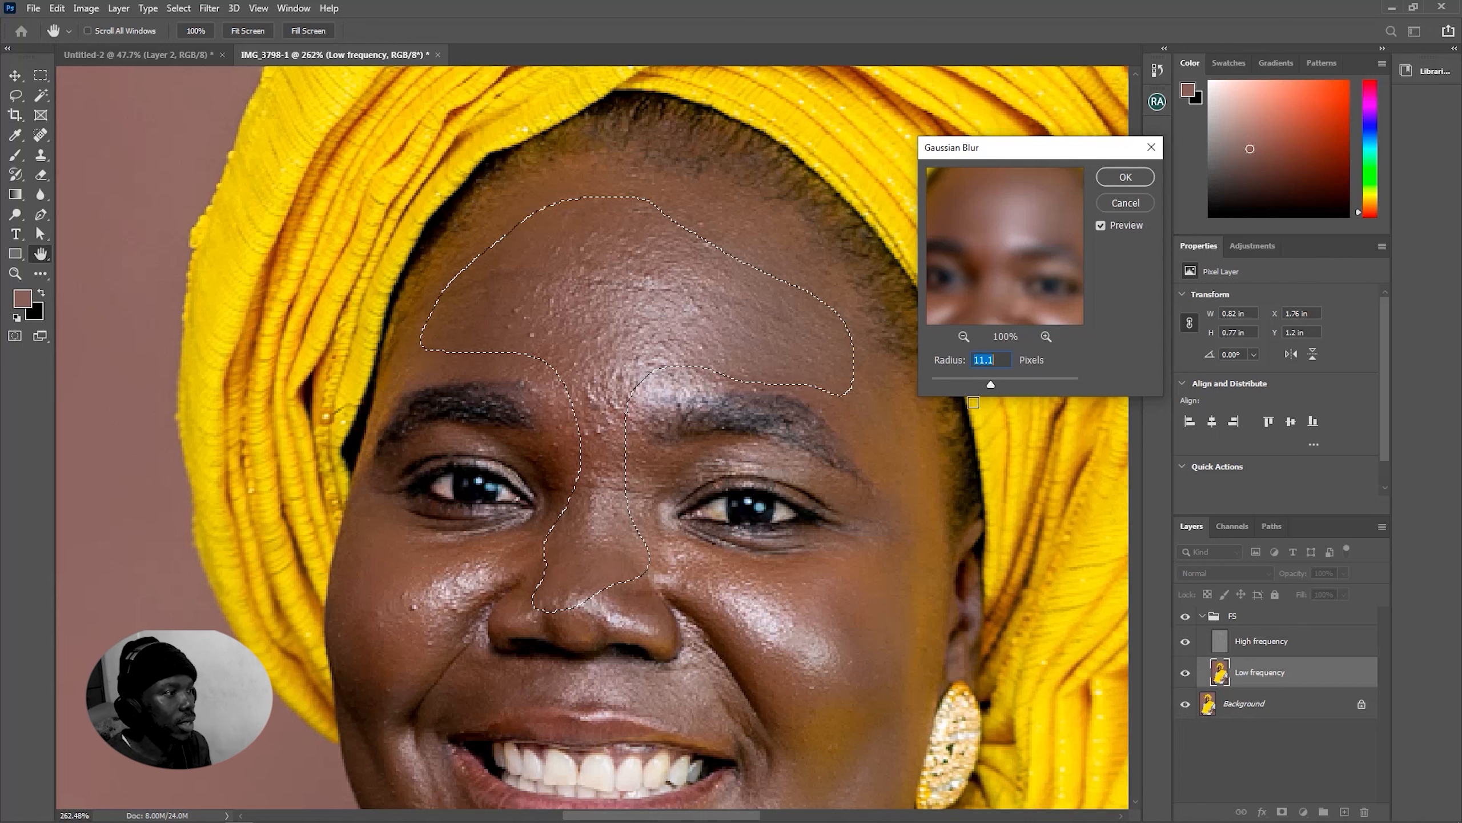
{"action": "left_click", "coordinate": [1132, 183]}
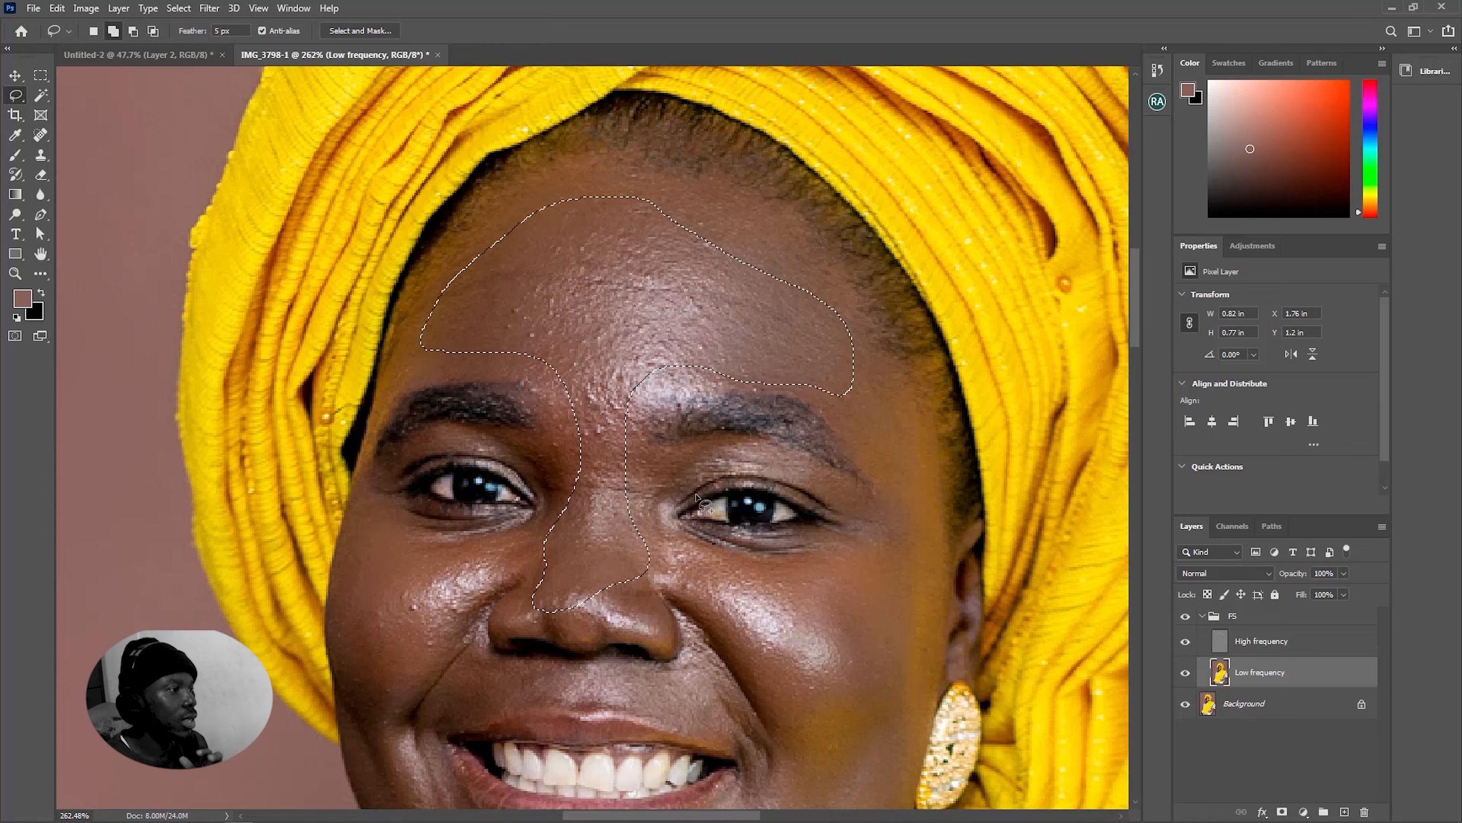
Examine the smoothed forehead and nose bridge from farther away and close up
{"action": "scroll", "coordinate": [665, 451], "scroll_direction": "down", "scroll_amount": 3}
{"action": "scroll", "coordinate": [665, 452], "scroll_direction": "down", "scroll_amount": 2}
{"action": "scroll", "coordinate": [656, 438], "scroll_direction": "down", "scroll_amount": 2}
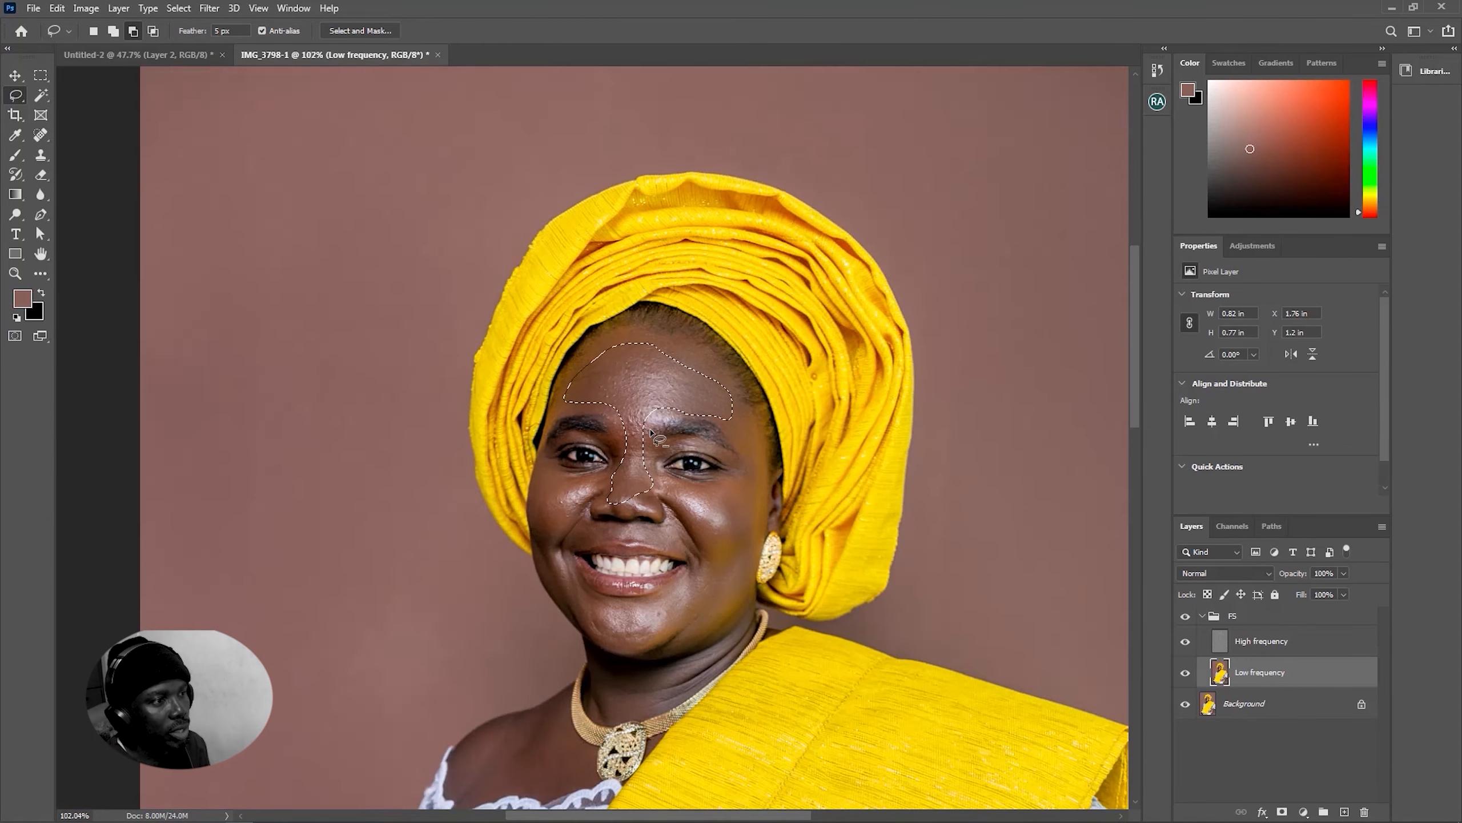
{"action": "scroll", "coordinate": [653, 438], "scroll_direction": "up", "scroll_amount": 1}
{"action": "scroll", "coordinate": [649, 436], "scroll_direction": "up", "scroll_amount": 1}
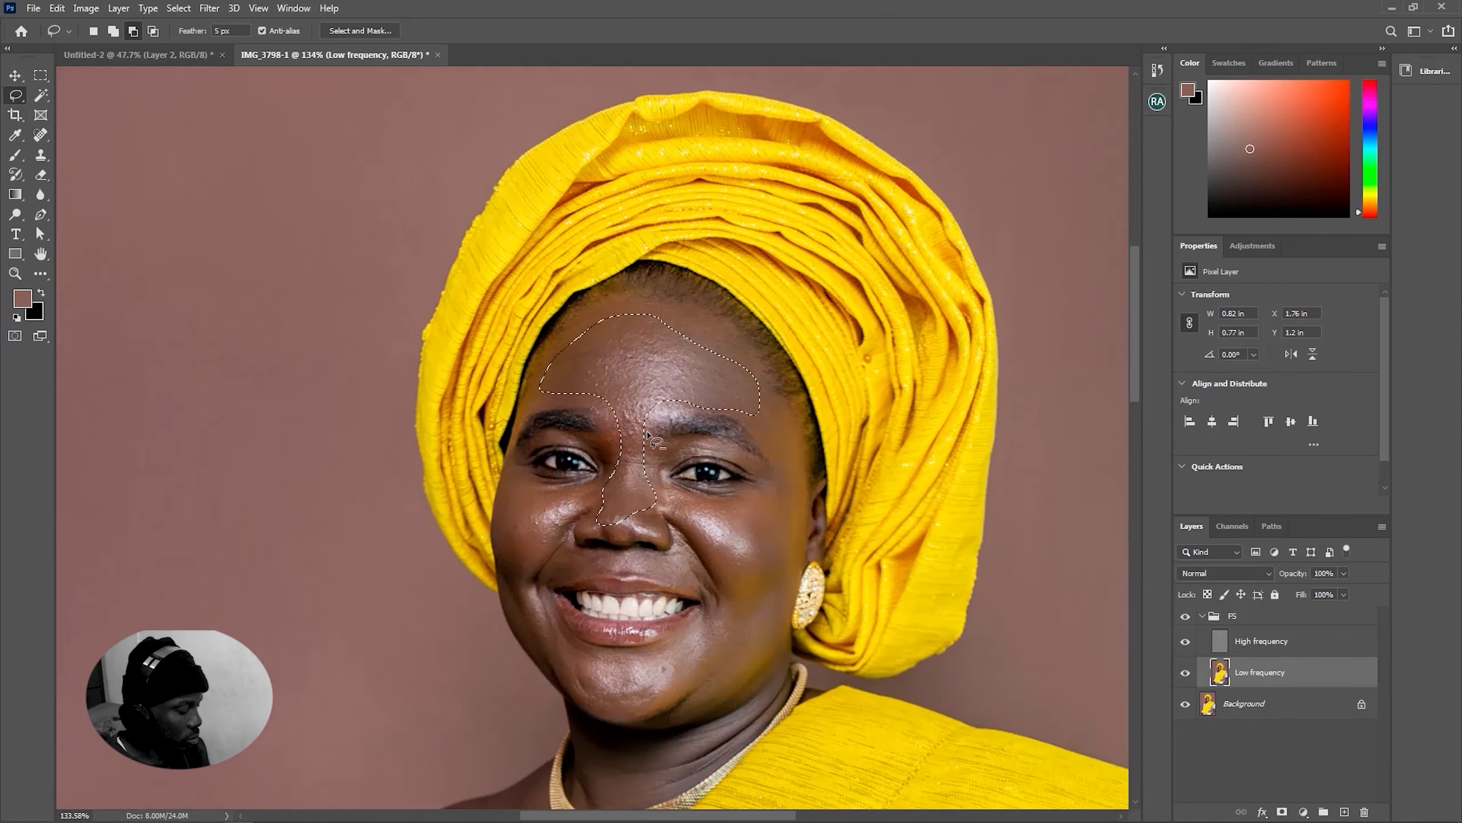
{"action": "key", "text": "shift"}
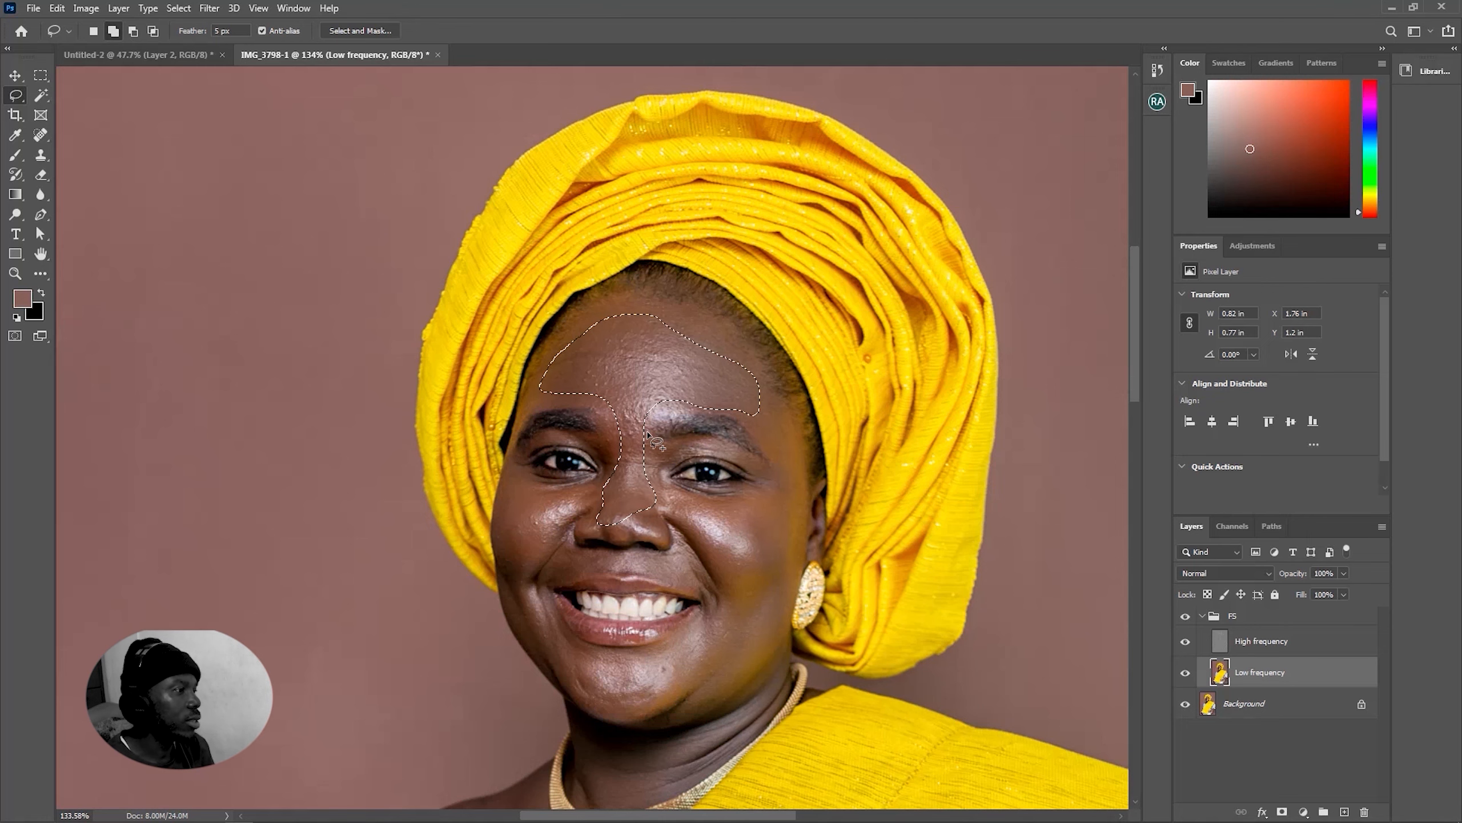
{"action": "key", "text": "alt"}
{"action": "scroll", "coordinate": [650, 436], "scroll_direction": "up", "scroll_amount": 2}
{"action": "scroll", "coordinate": [647, 435], "scroll_direction": "down", "scroll_amount": 2}
{"action": "key", "text": "shift"}
{"action": "scroll", "coordinate": [732, 484], "scroll_direction": "up", "scroll_amount": 1}
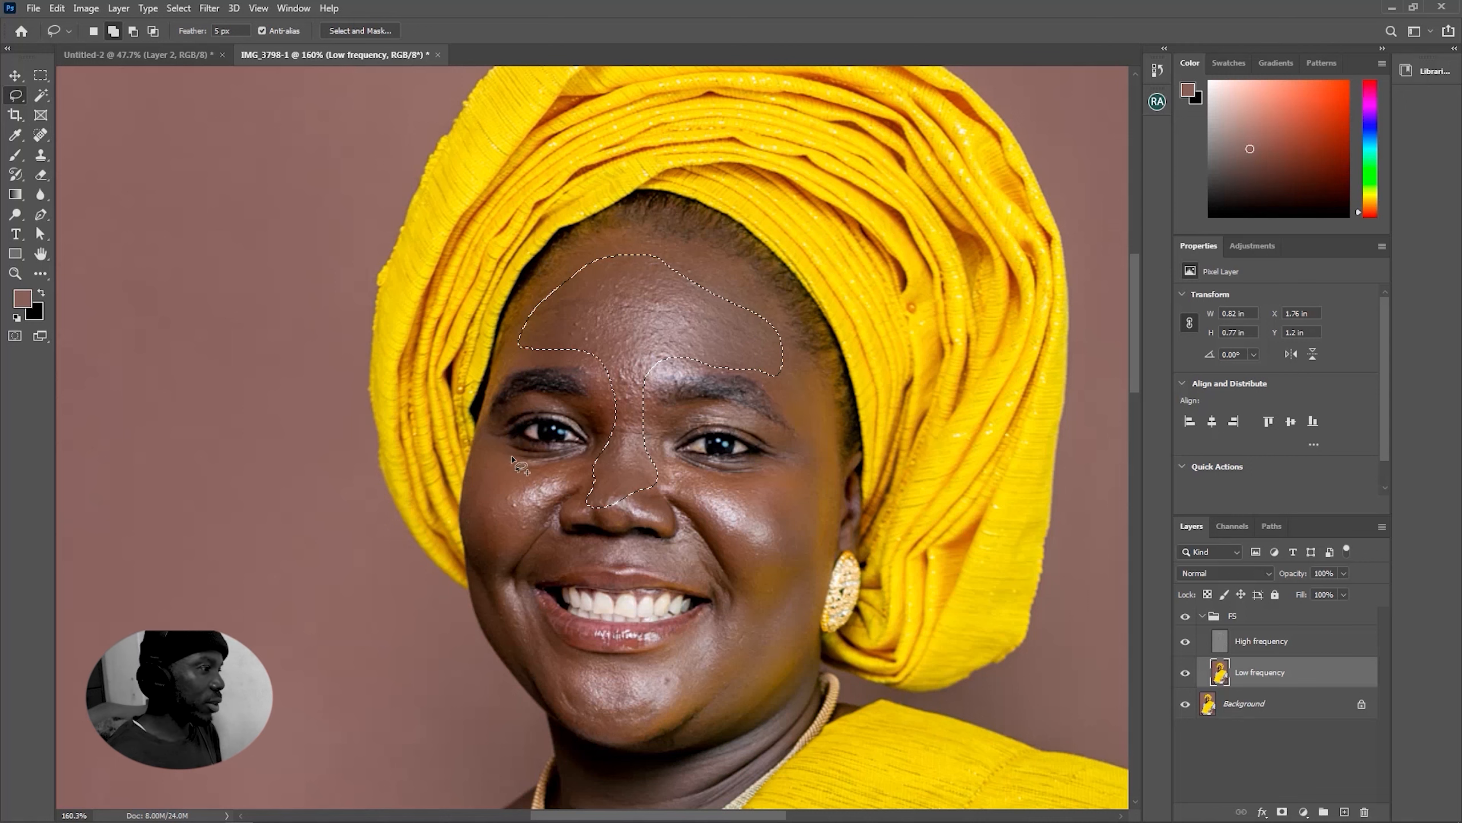
Replace the forehead selection with a 5 px feathered lasso selection of the cheeks, eyelids and upper lip skin, about 1.07 by 0.86 in
{"action": "key", "text": "ctrl+d"}
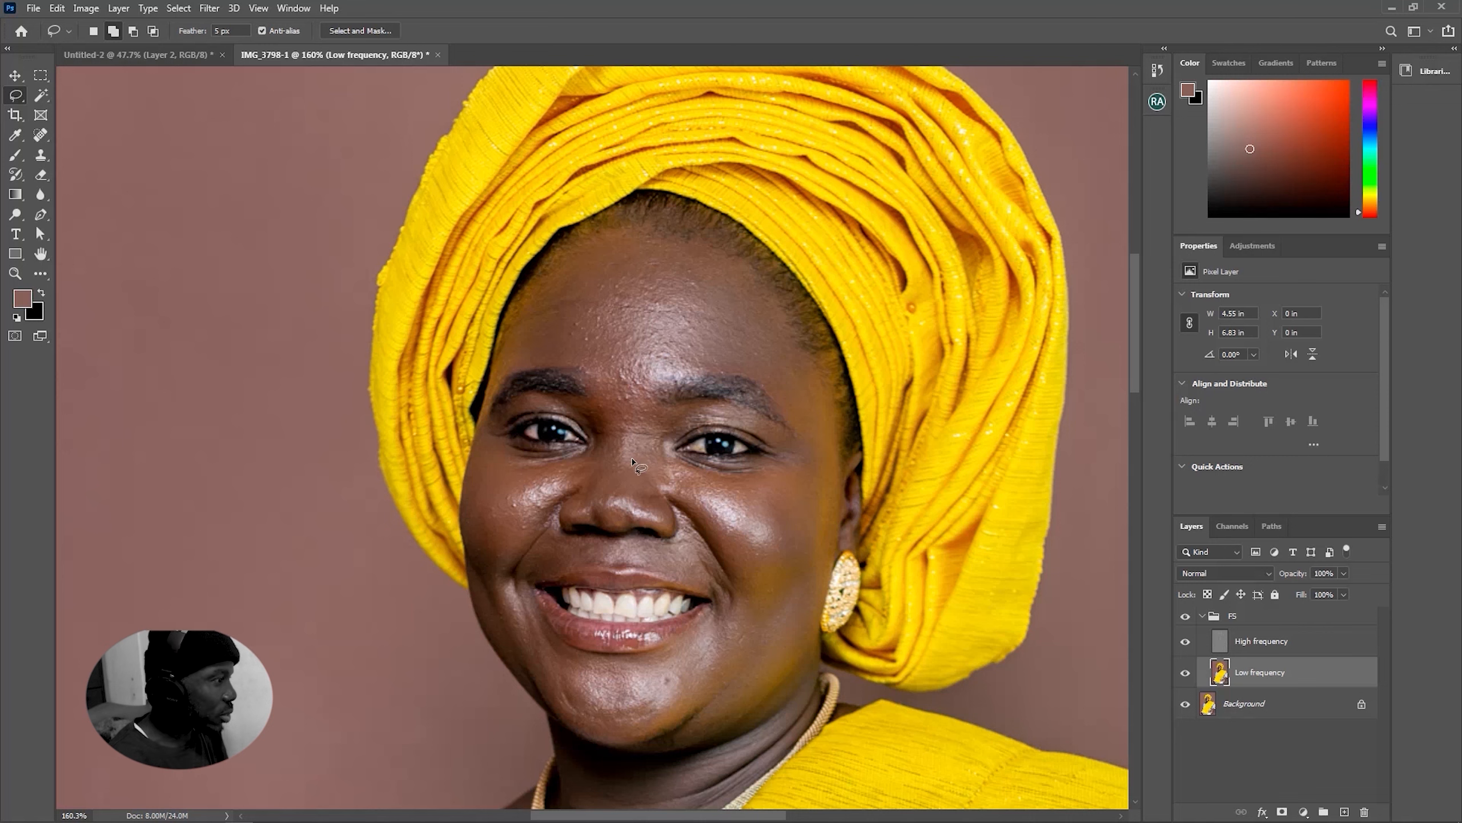
{"action": "mouse_move", "coordinate": [625, 480]}
{"action": "left_mouse_down"}
{"action": "mouse_move", "coordinate": [581, 482]}
{"action": "mouse_move", "coordinate": [572, 464]}
{"action": "mouse_move", "coordinate": [597, 449]}
{"action": "left_mouse_up"}
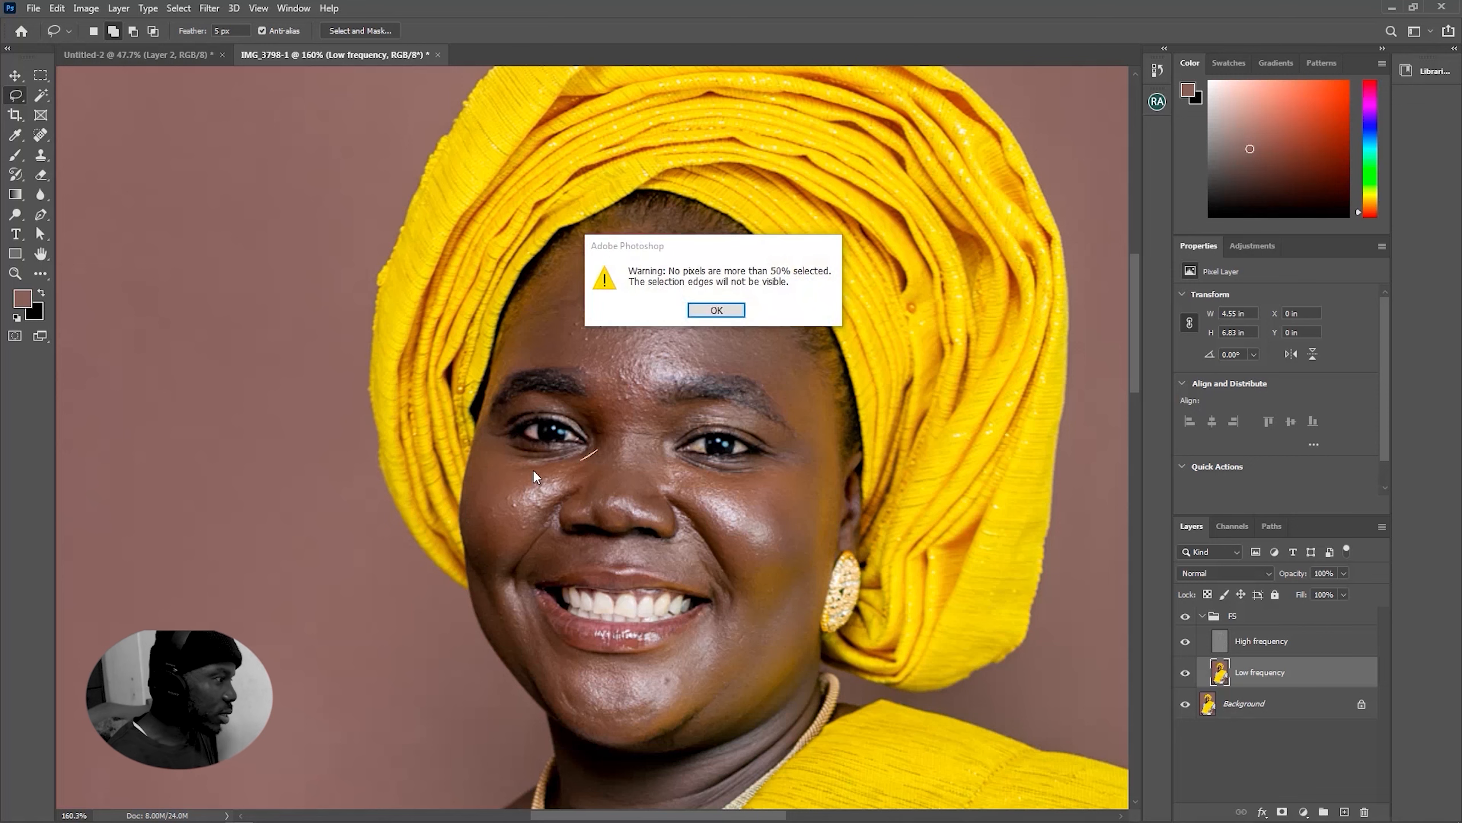
{"action": "left_click", "coordinate": [734, 313]}
{"action": "mouse_move", "coordinate": [583, 460]}
{"action": "left_mouse_down"}
{"action": "mouse_move", "coordinate": [541, 463]}
{"action": "mouse_move", "coordinate": [487, 429]}
{"action": "mouse_move", "coordinate": [469, 511]}
{"action": "mouse_move", "coordinate": [483, 565]}
{"action": "mouse_move", "coordinate": [585, 465]}
{"action": "mouse_move", "coordinate": [570, 503]}
{"action": "mouse_move", "coordinate": [605, 532]}
{"action": "mouse_move", "coordinate": [633, 520]}
{"action": "mouse_move", "coordinate": [669, 534]}
{"action": "mouse_move", "coordinate": [669, 490]}
{"action": "mouse_move", "coordinate": [711, 582]}
{"action": "mouse_move", "coordinate": [781, 666]}
{"action": "mouse_move", "coordinate": [812, 632]}
{"action": "mouse_move", "coordinate": [833, 477]}
{"action": "mouse_move", "coordinate": [778, 463]}
{"action": "mouse_move", "coordinate": [708, 473]}
{"action": "mouse_move", "coordinate": [656, 447]}
{"action": "mouse_move", "coordinate": [671, 424]}
{"action": "mouse_move", "coordinate": [759, 428]}
{"action": "mouse_move", "coordinate": [716, 409]}
{"action": "mouse_move", "coordinate": [648, 414]}
{"action": "mouse_move", "coordinate": [636, 386]}
{"action": "mouse_move", "coordinate": [491, 421]}
{"action": "mouse_move", "coordinate": [557, 407]}
{"action": "mouse_move", "coordinate": [593, 461]}
{"action": "left_mouse_up"}
{"action": "mouse_move", "coordinate": [608, 536]}
{"action": "left_mouse_down"}
{"action": "mouse_move", "coordinate": [519, 584]}
{"action": "mouse_move", "coordinate": [572, 559]}
{"action": "mouse_move", "coordinate": [700, 576]}
{"action": "left_mouse_up"}
Extend the 5 px feathered lasso selection from the cheeks over the jawline and chin, around the lips, to about 1.07 by 1.05 in
{"action": "scroll", "coordinate": [368, 622], "scroll_direction": "down", "scroll_amount": 1}
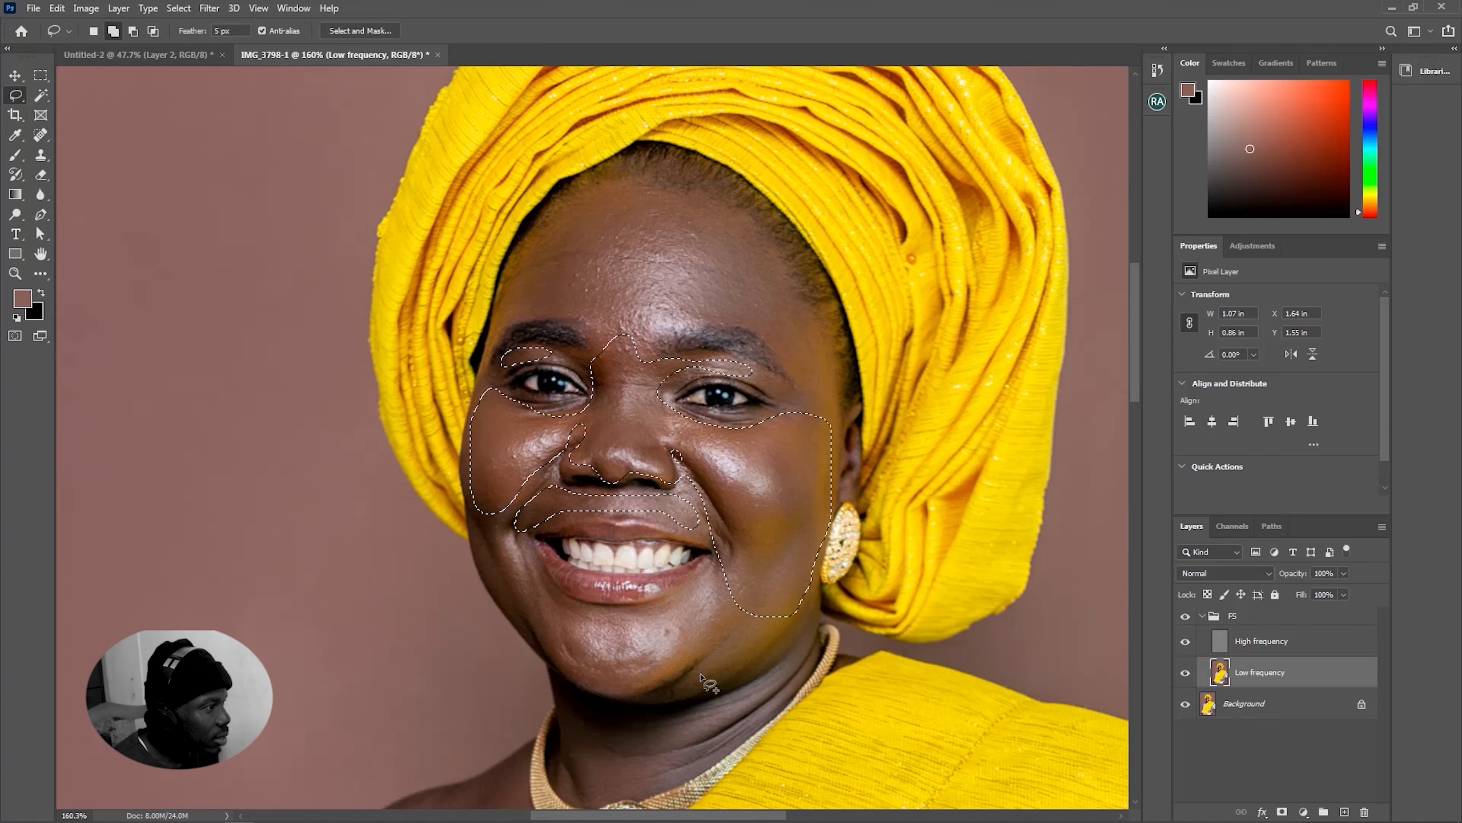
{"action": "scroll", "coordinate": [606, 602], "scroll_direction": "down", "scroll_amount": 1}
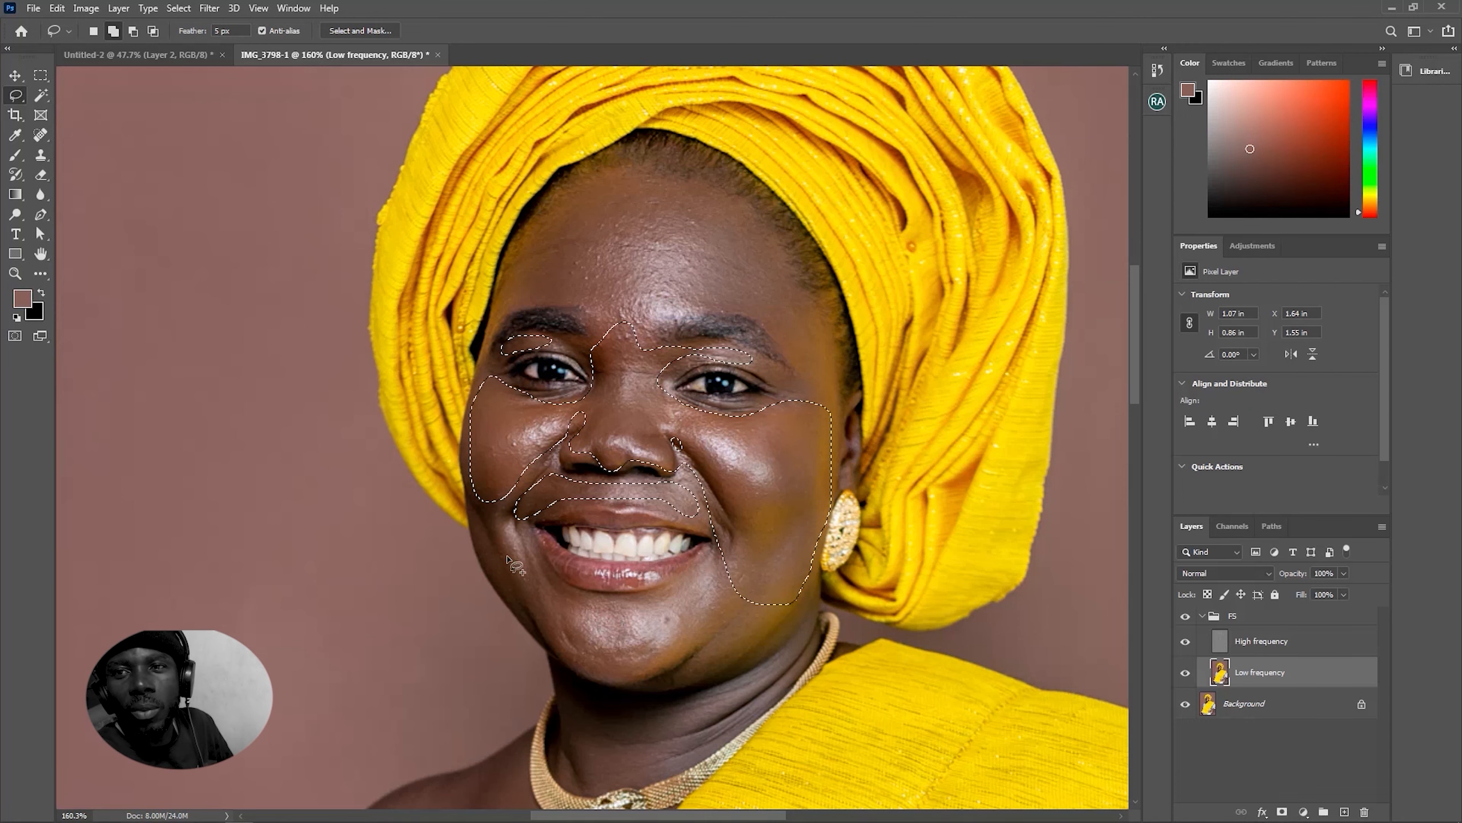
{"action": "mouse_move", "coordinate": [475, 491]}
{"action": "left_mouse_down"}
{"action": "mouse_move", "coordinate": [524, 611]}
{"action": "mouse_move", "coordinate": [561, 657]}
{"action": "mouse_move", "coordinate": [602, 674]}
{"action": "mouse_move", "coordinate": [650, 678]}
{"action": "mouse_move", "coordinate": [732, 634]}
{"action": "mouse_move", "coordinate": [704, 666]}
{"action": "mouse_move", "coordinate": [745, 664]}
{"action": "mouse_move", "coordinate": [801, 617]}
{"action": "mouse_move", "coordinate": [807, 583]}
{"action": "mouse_move", "coordinate": [738, 543]}
{"action": "mouse_move", "coordinate": [700, 574]}
{"action": "mouse_move", "coordinate": [584, 595]}
{"action": "mouse_move", "coordinate": [476, 487]}
{"action": "mouse_move", "coordinate": [507, 507]}
{"action": "left_mouse_up"}
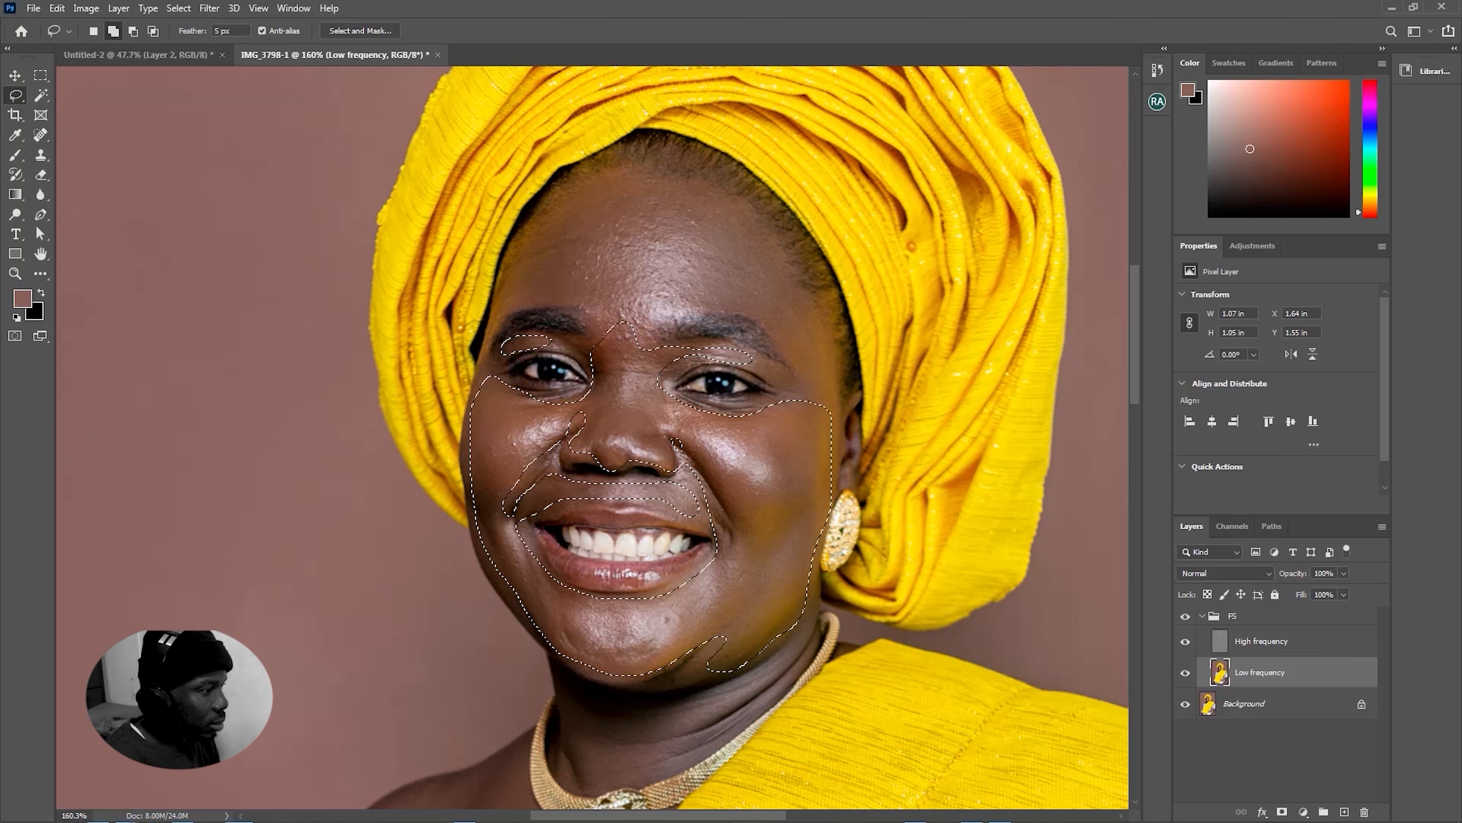
{"action": "scroll", "coordinate": [644, 635], "scroll_direction": "down", "scroll_amount": 3}
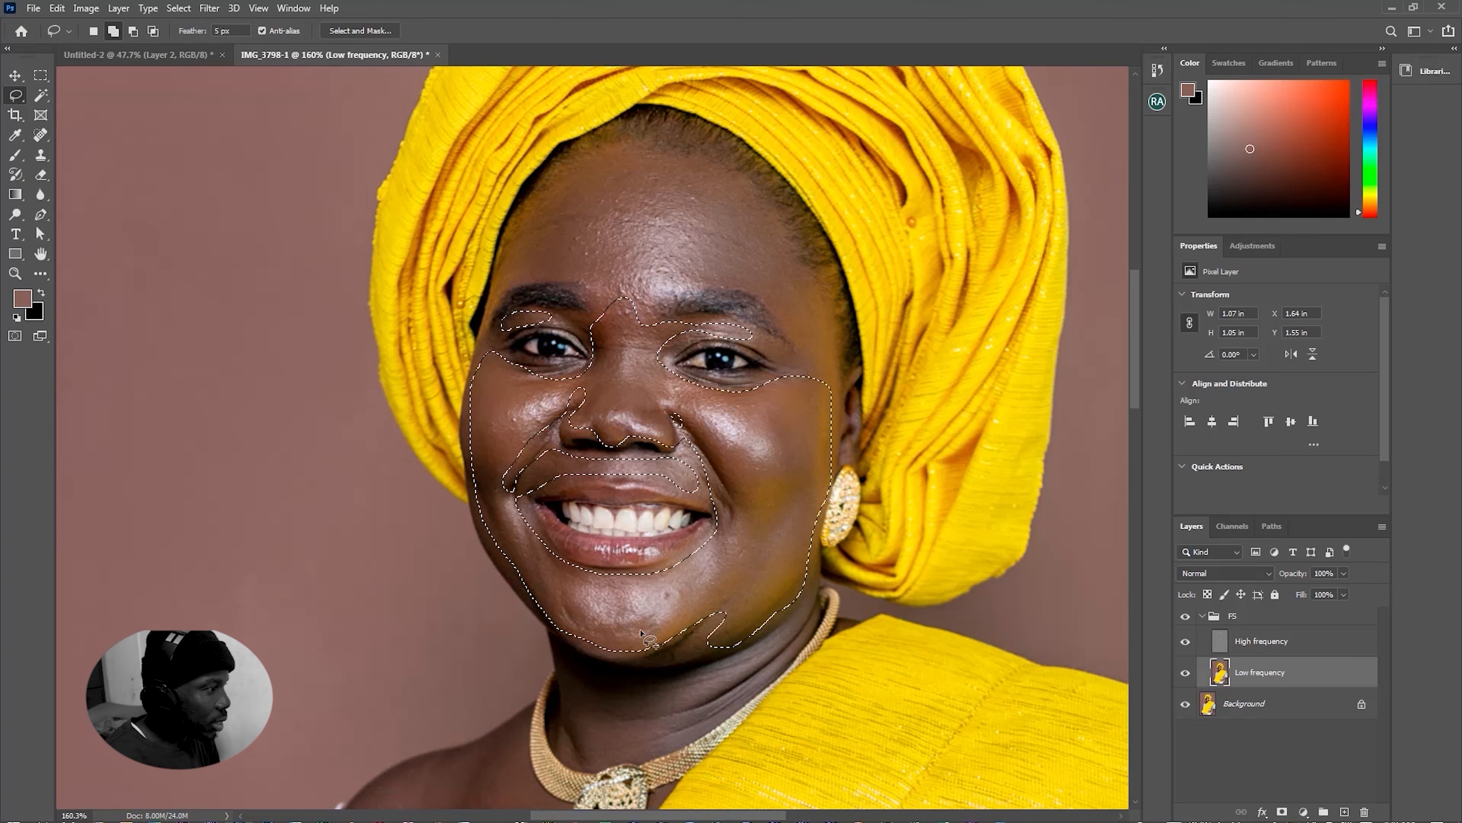
{"action": "scroll", "coordinate": [644, 635], "scroll_direction": "down", "scroll_amount": 5}
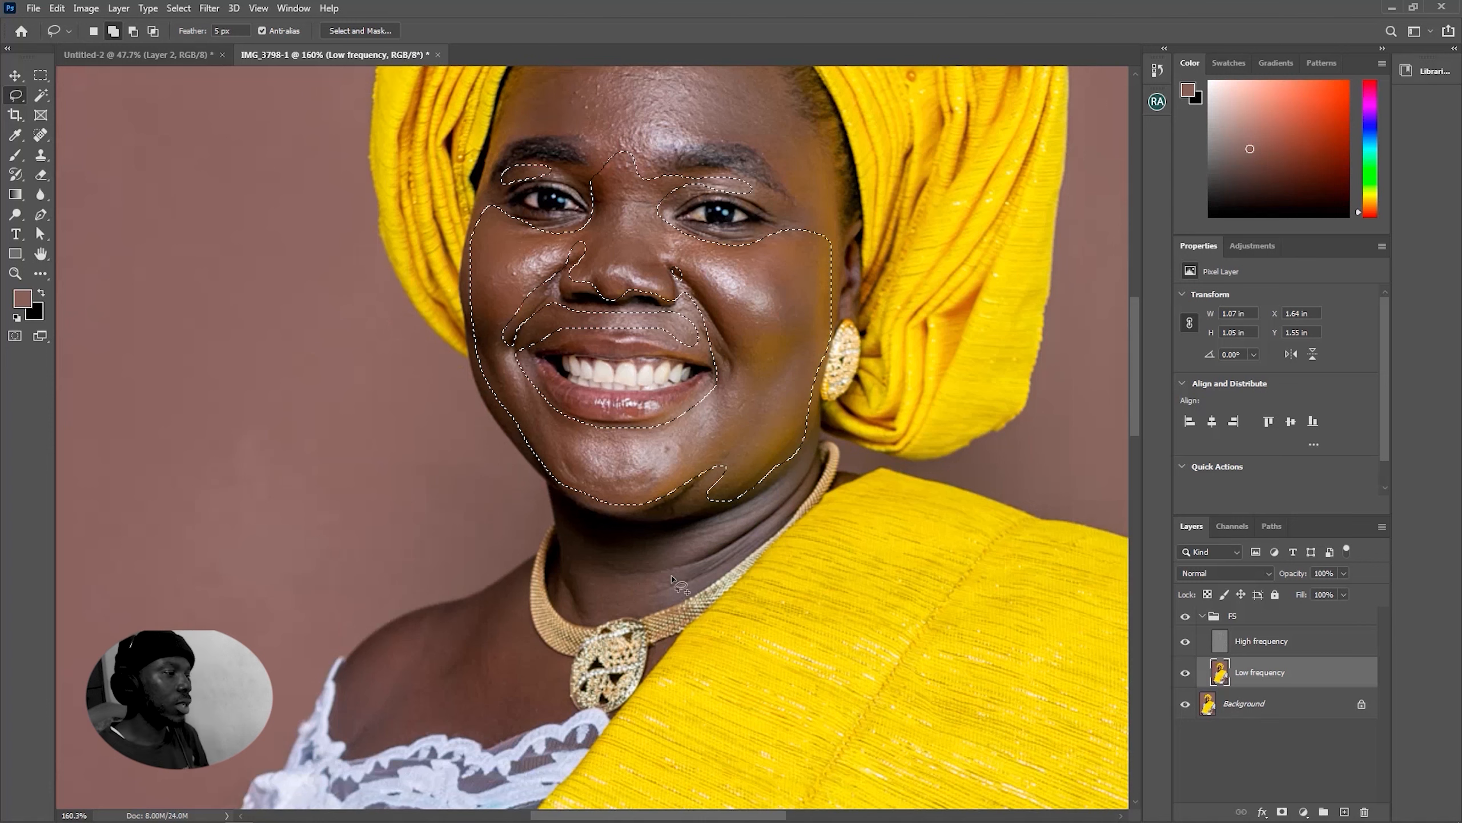
{"action": "left_click_drag", "start_coordinate": [667, 477], "coordinate": [689, 476]}
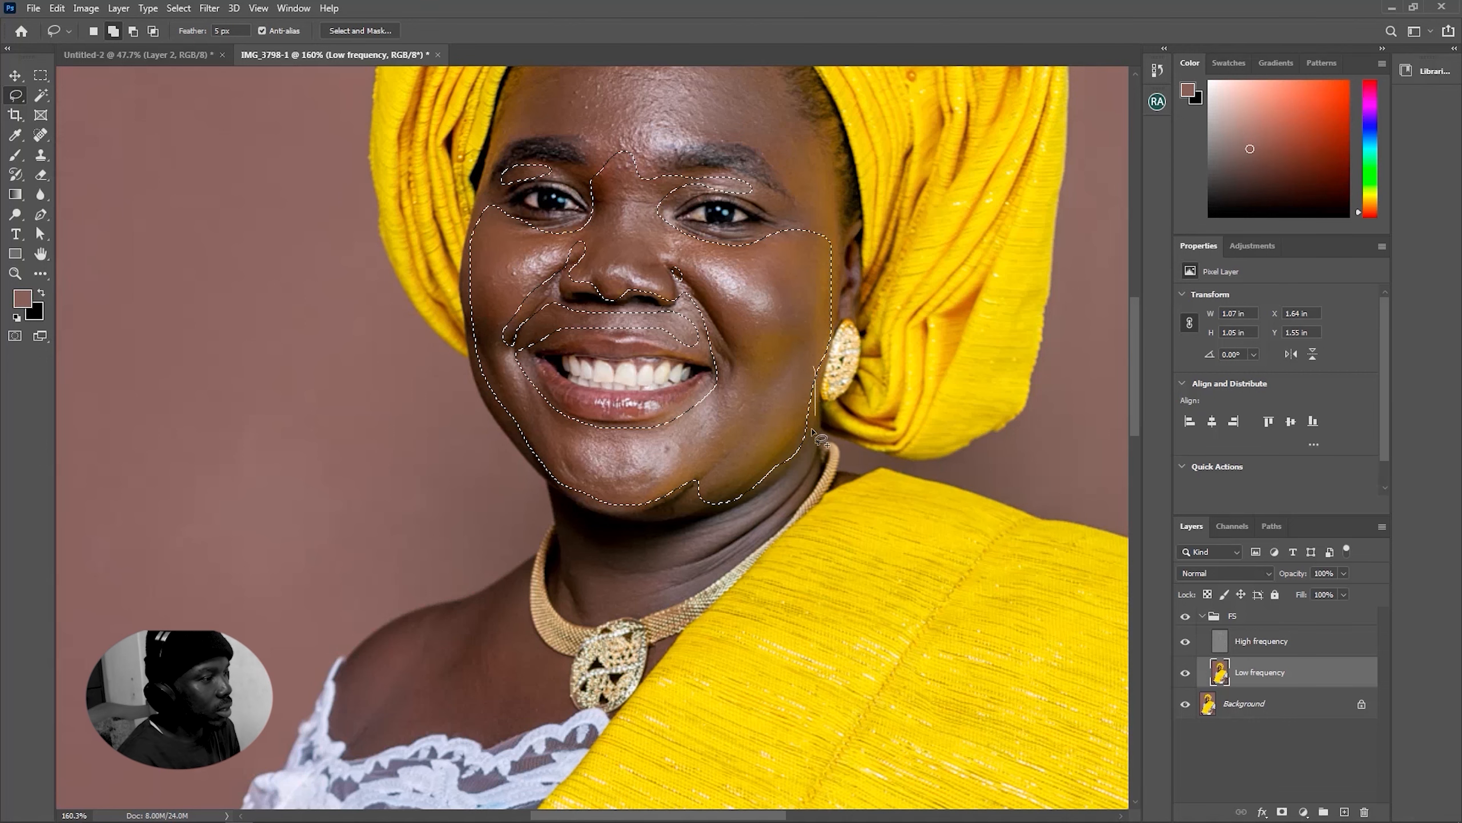
{"action": "left_click_drag", "start_coordinate": [809, 380], "coordinate": [813, 385]}
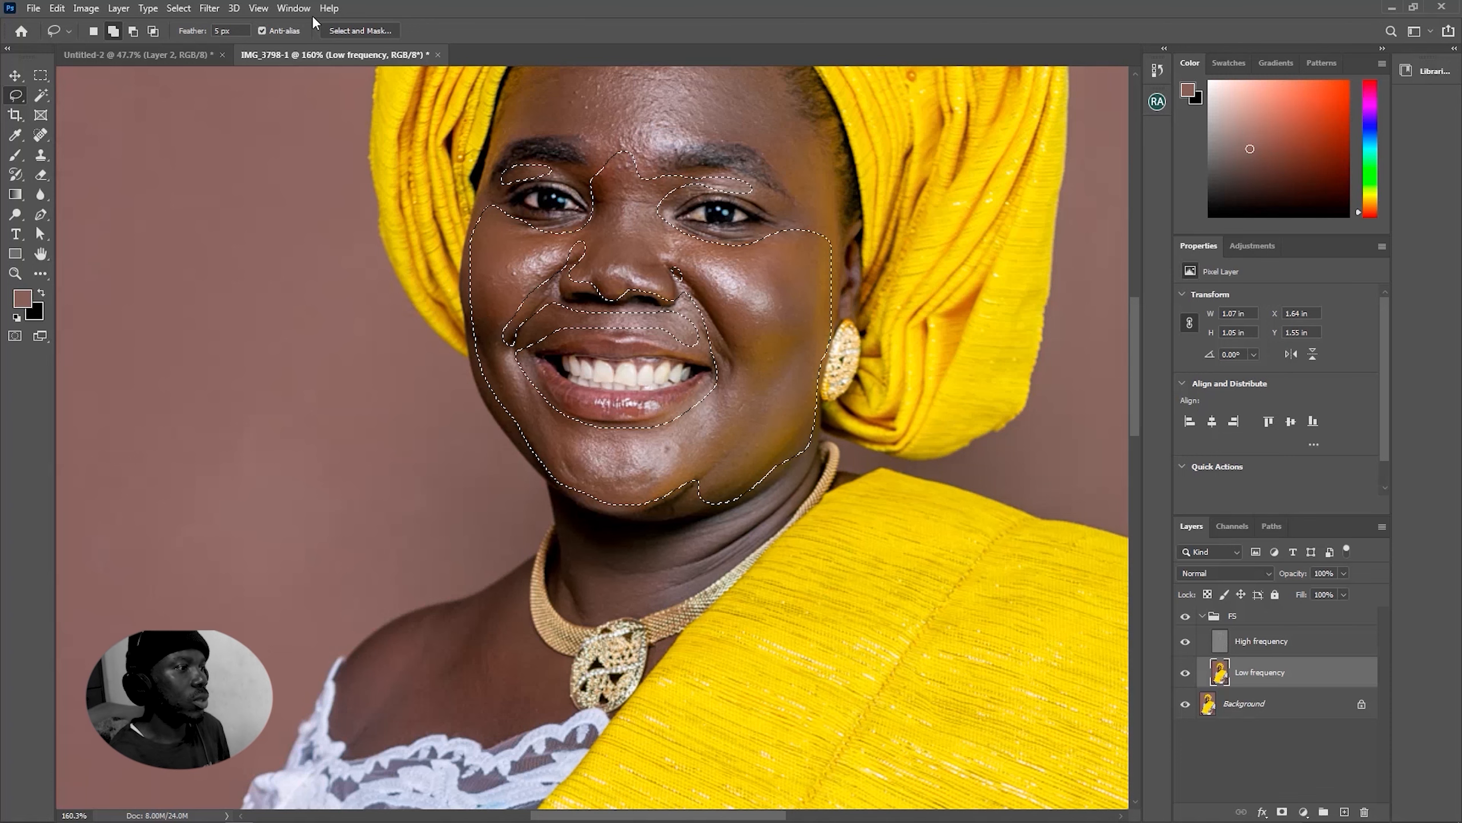
Apply a Gaussian Blur with a radius of 11.1 pixels to the lower-face selection, comparing it with and without the preview, and deselect
{"action": "left_click", "coordinate": [209, 8]}
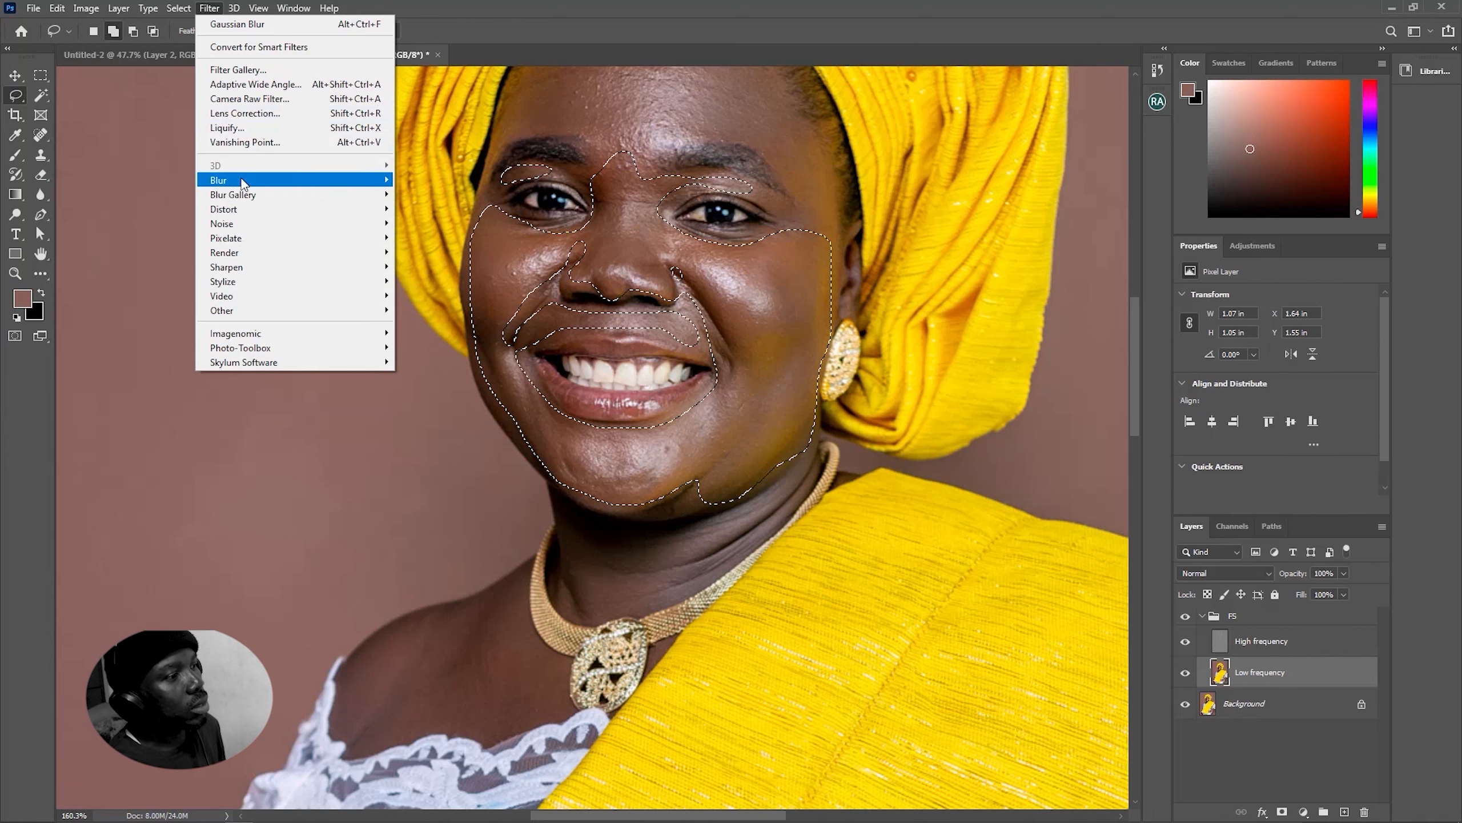
{"action": "mouse_move", "coordinate": [214, 183]}
{"action": "left_click", "coordinate": [454, 237]}
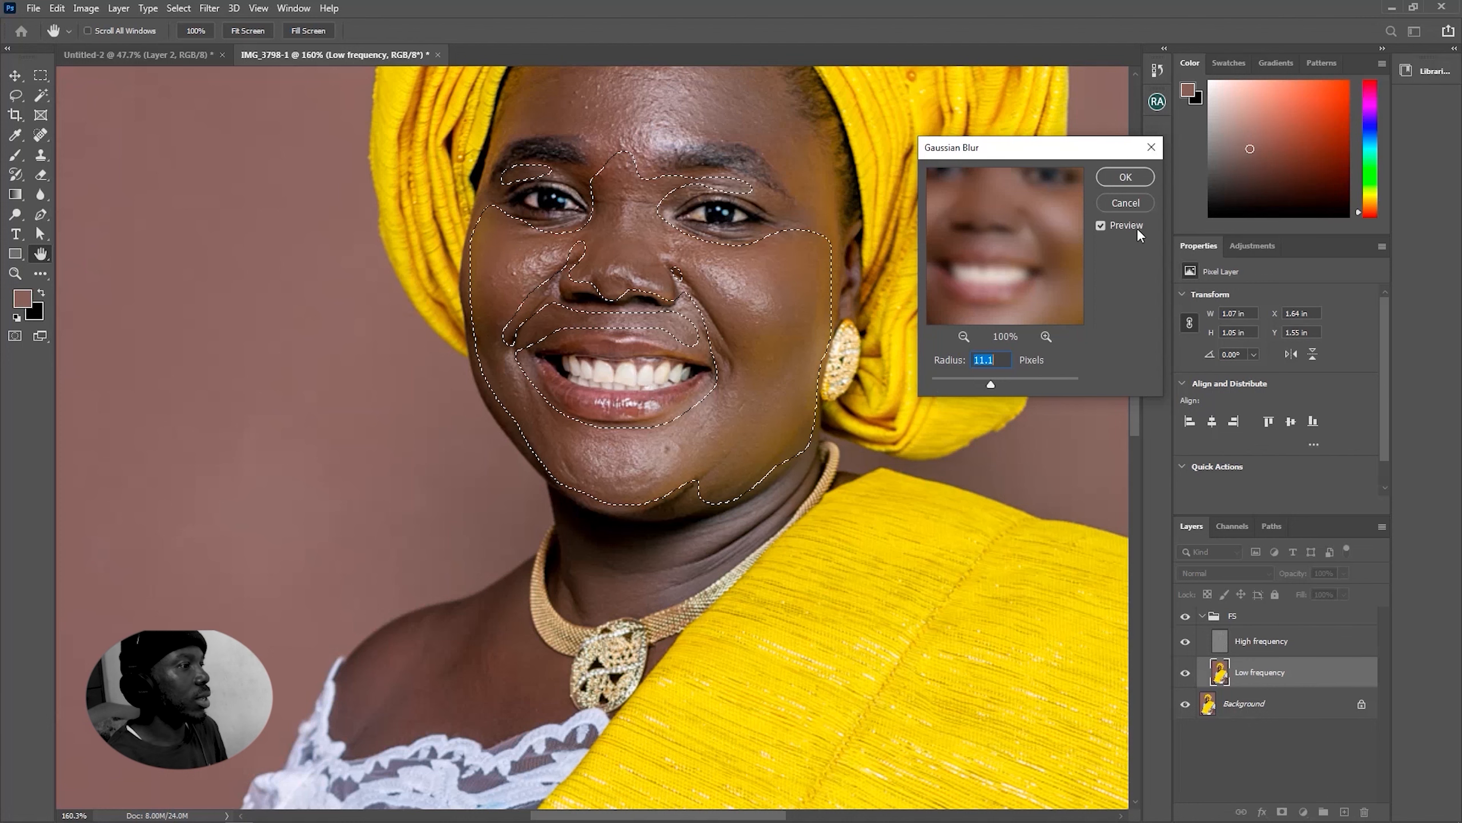
{"action": "left_click", "coordinate": [1098, 226]}
{"action": "left_click", "coordinate": [1097, 227]}
{"action": "left_click", "coordinate": [1100, 225]}
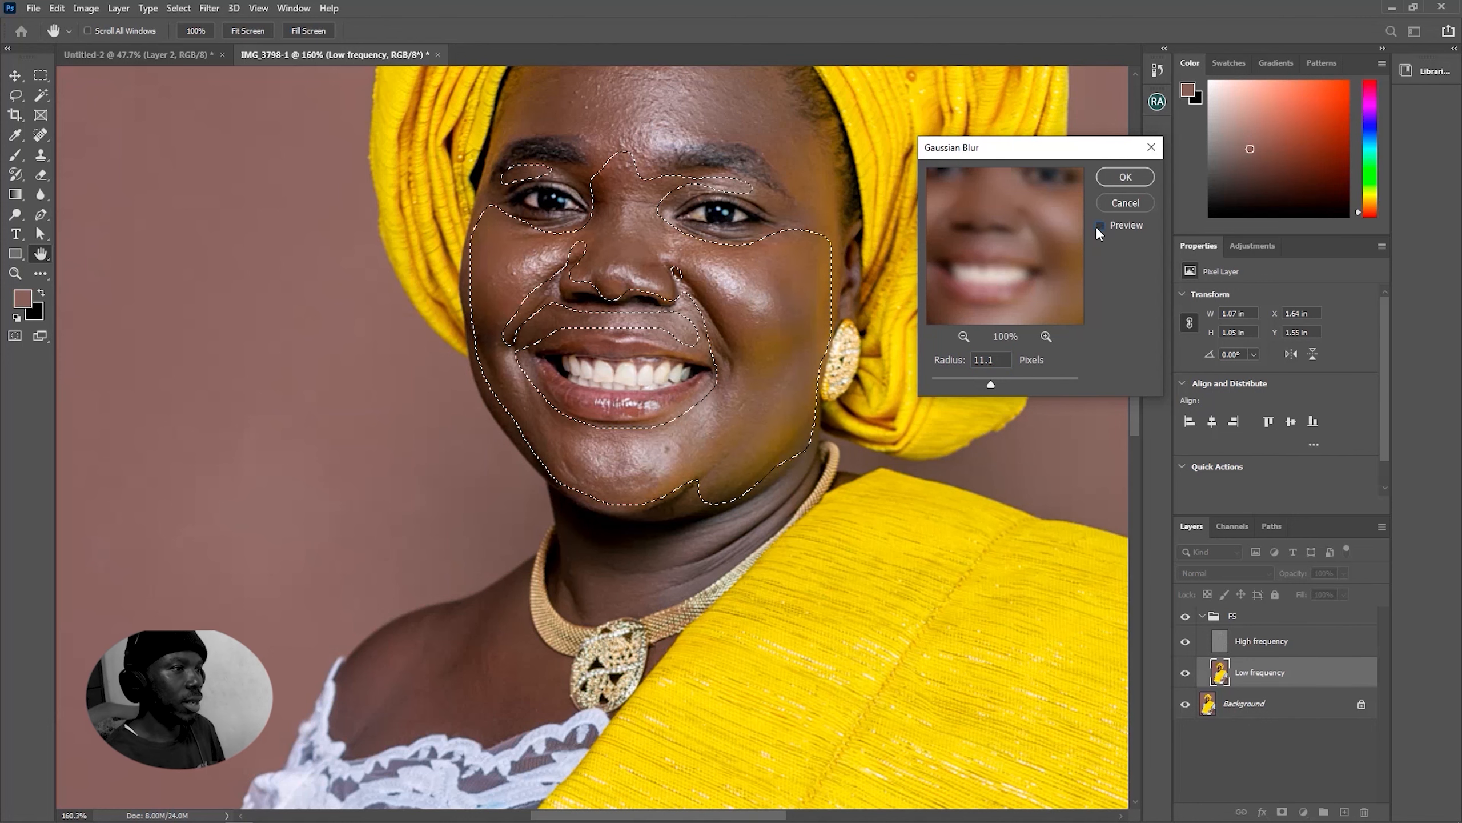
{"action": "left_click", "coordinate": [1098, 226]}
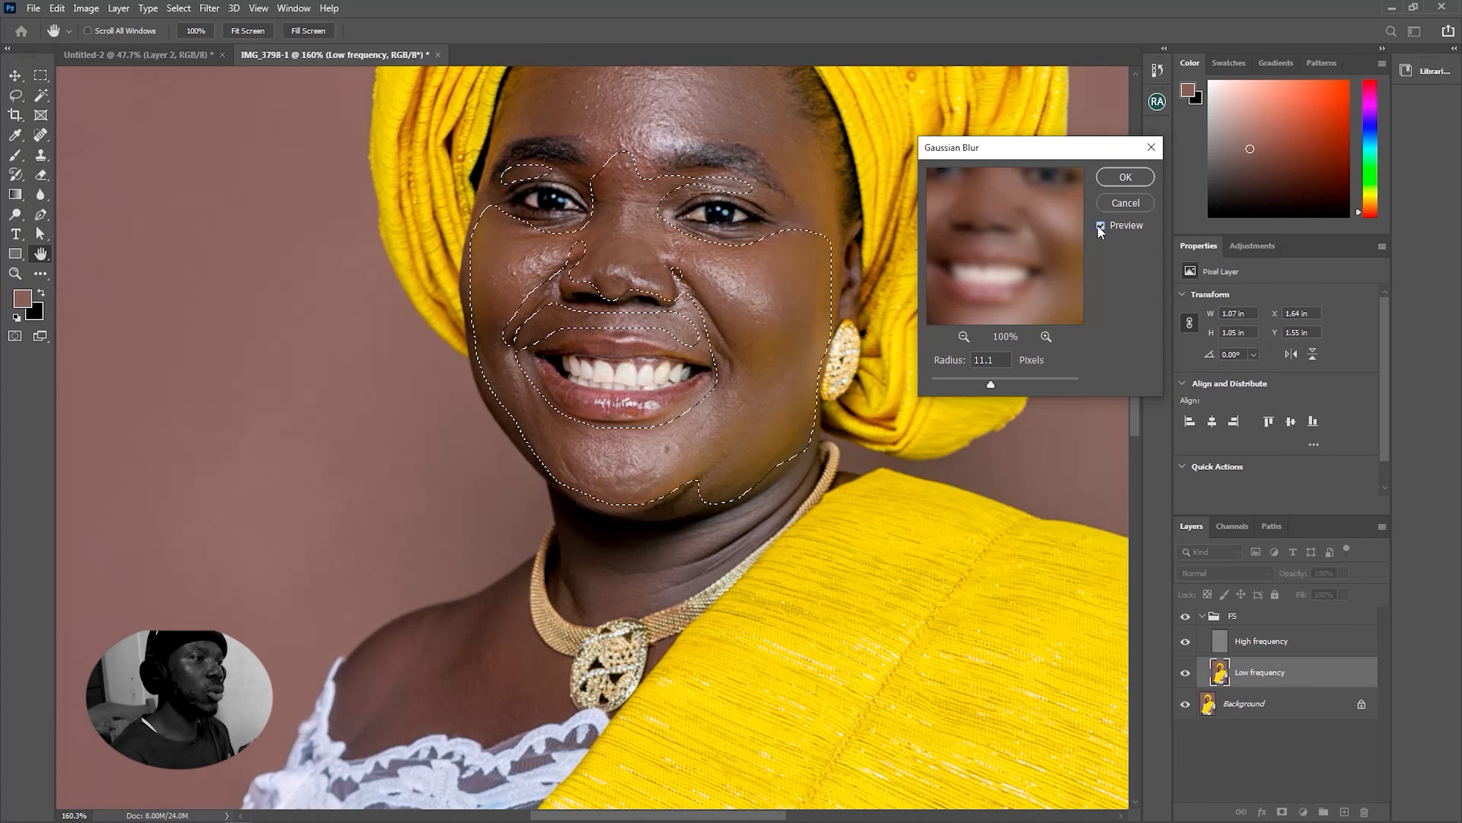
{"action": "left_click", "coordinate": [1126, 179]}
{"action": "key", "text": "l"}
{"action": "key", "text": "ctrl+d"}
Lasso the neck skin between the chin and the necklace, about 0.74 by 0.4 in, with a 5 px feather
{"action": "scroll", "coordinate": [750, 515], "scroll_direction": "down", "scroll_amount": 2}
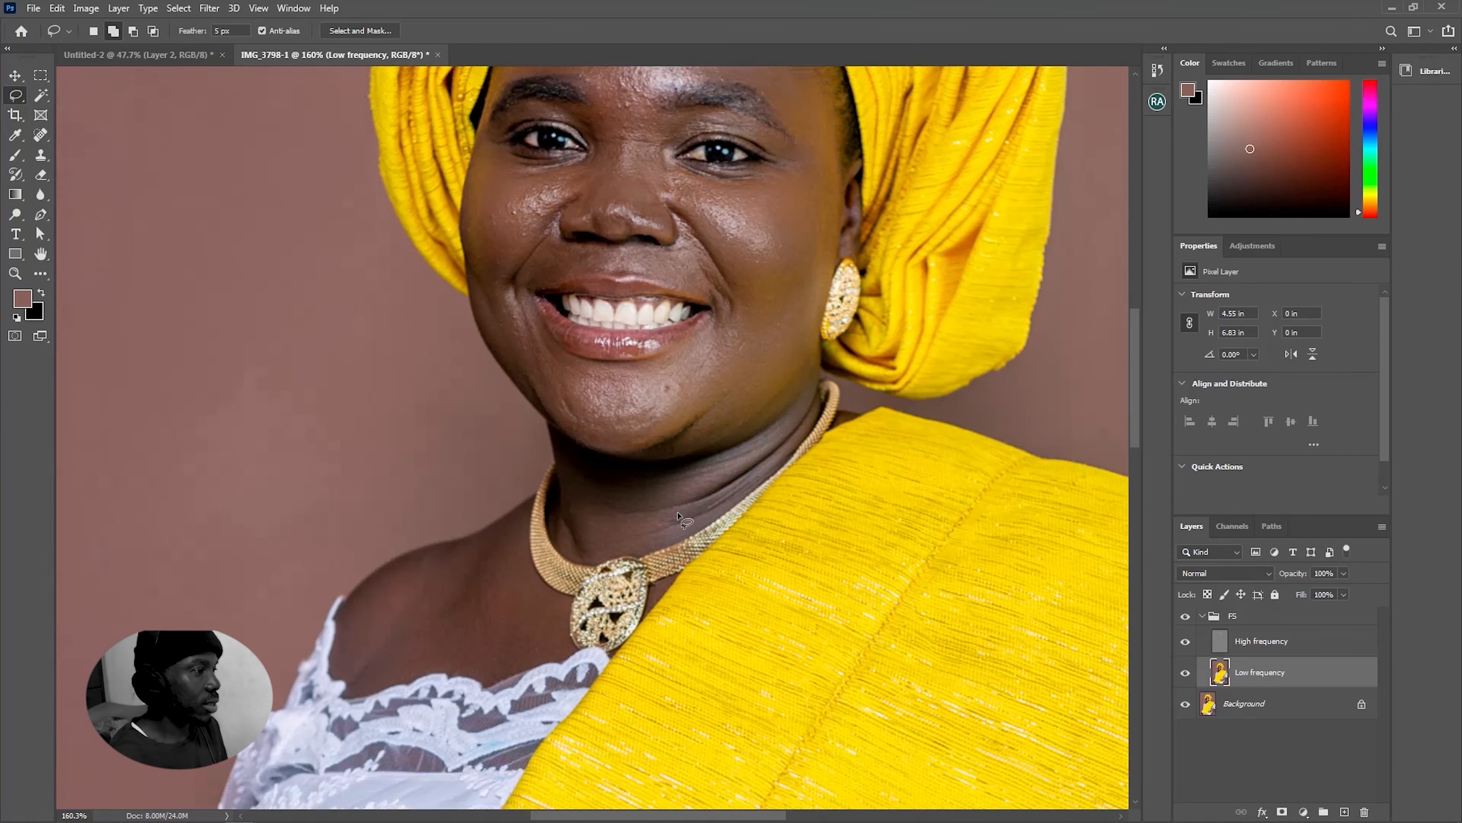
{"action": "scroll", "coordinate": [669, 501], "scroll_direction": "up", "scroll_amount": 3}
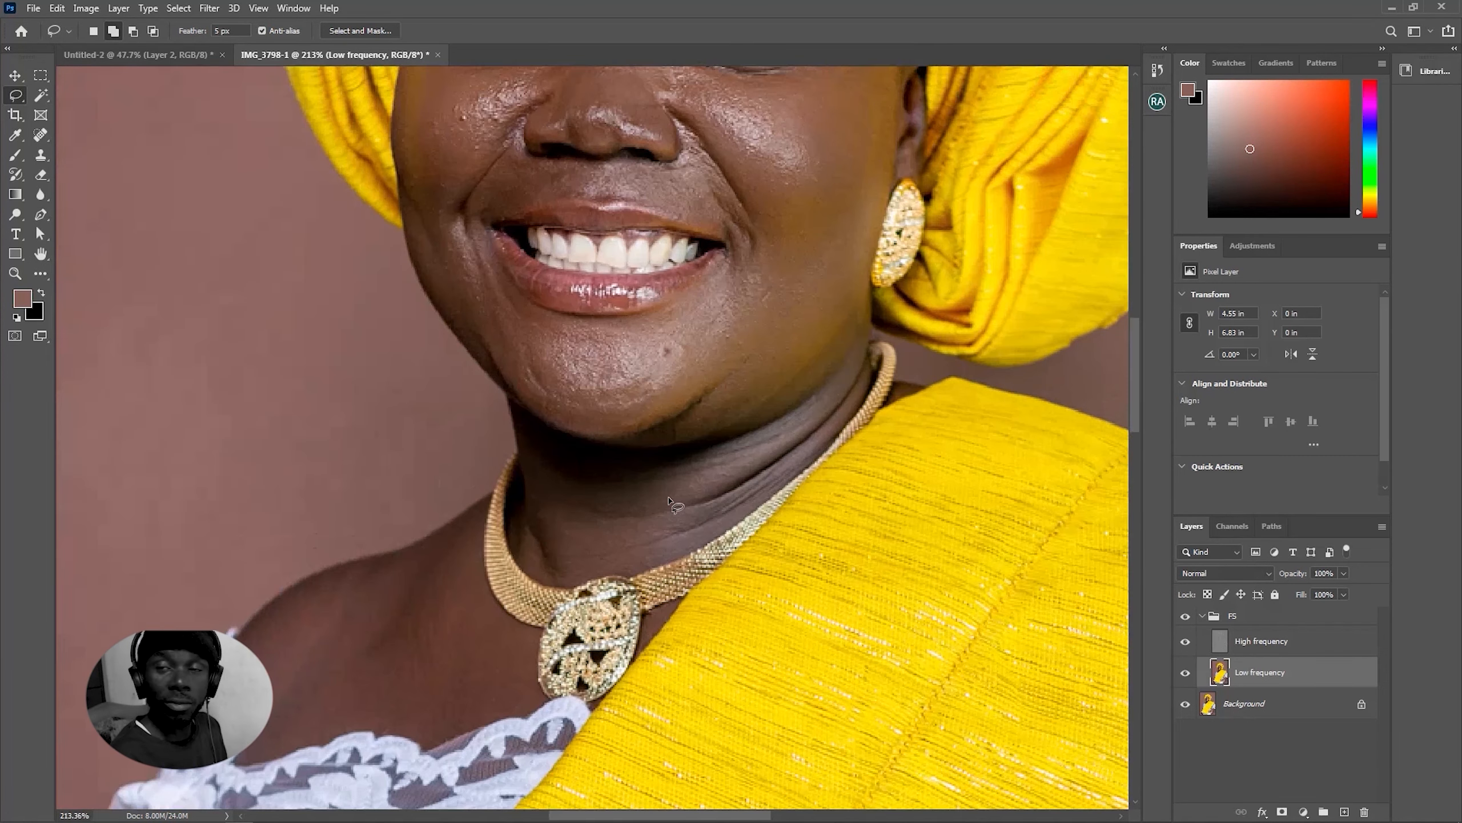
{"action": "scroll", "coordinate": [669, 501], "scroll_direction": "down", "scroll_amount": 2}
{"action": "scroll", "coordinate": [668, 484], "scroll_direction": "down", "scroll_amount": 1}
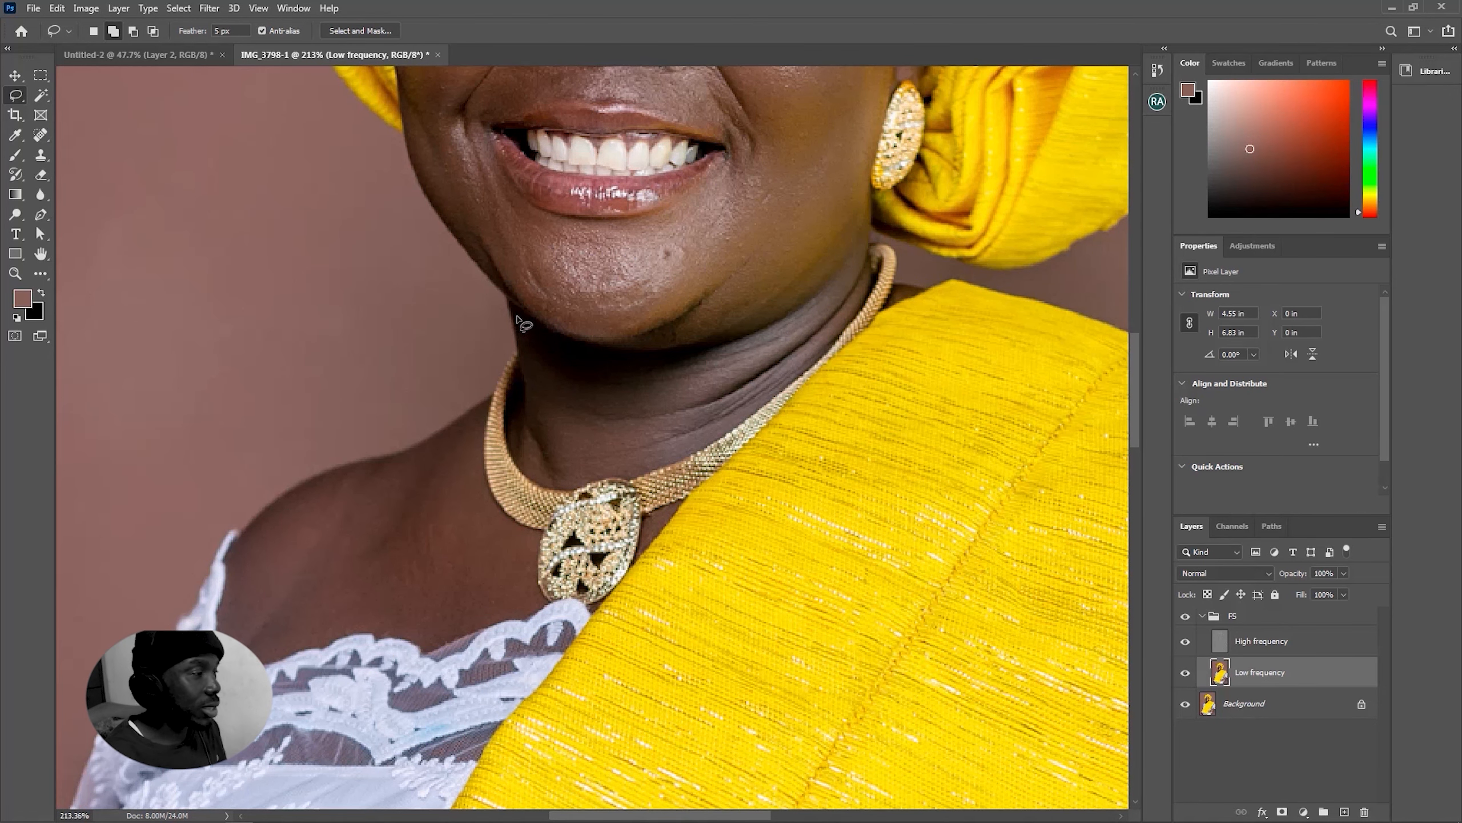
{"action": "mouse_move", "coordinate": [518, 340]}
{"action": "left_mouse_down"}
{"action": "mouse_move", "coordinate": [538, 450]}
{"action": "mouse_move", "coordinate": [576, 459]}
{"action": "mouse_move", "coordinate": [628, 455]}
{"action": "mouse_move", "coordinate": [720, 409]}
{"action": "mouse_move", "coordinate": [830, 324]}
{"action": "mouse_move", "coordinate": [820, 308]}
{"action": "mouse_move", "coordinate": [622, 351]}
{"action": "mouse_move", "coordinate": [524, 326]}
{"action": "left_mouse_up"}
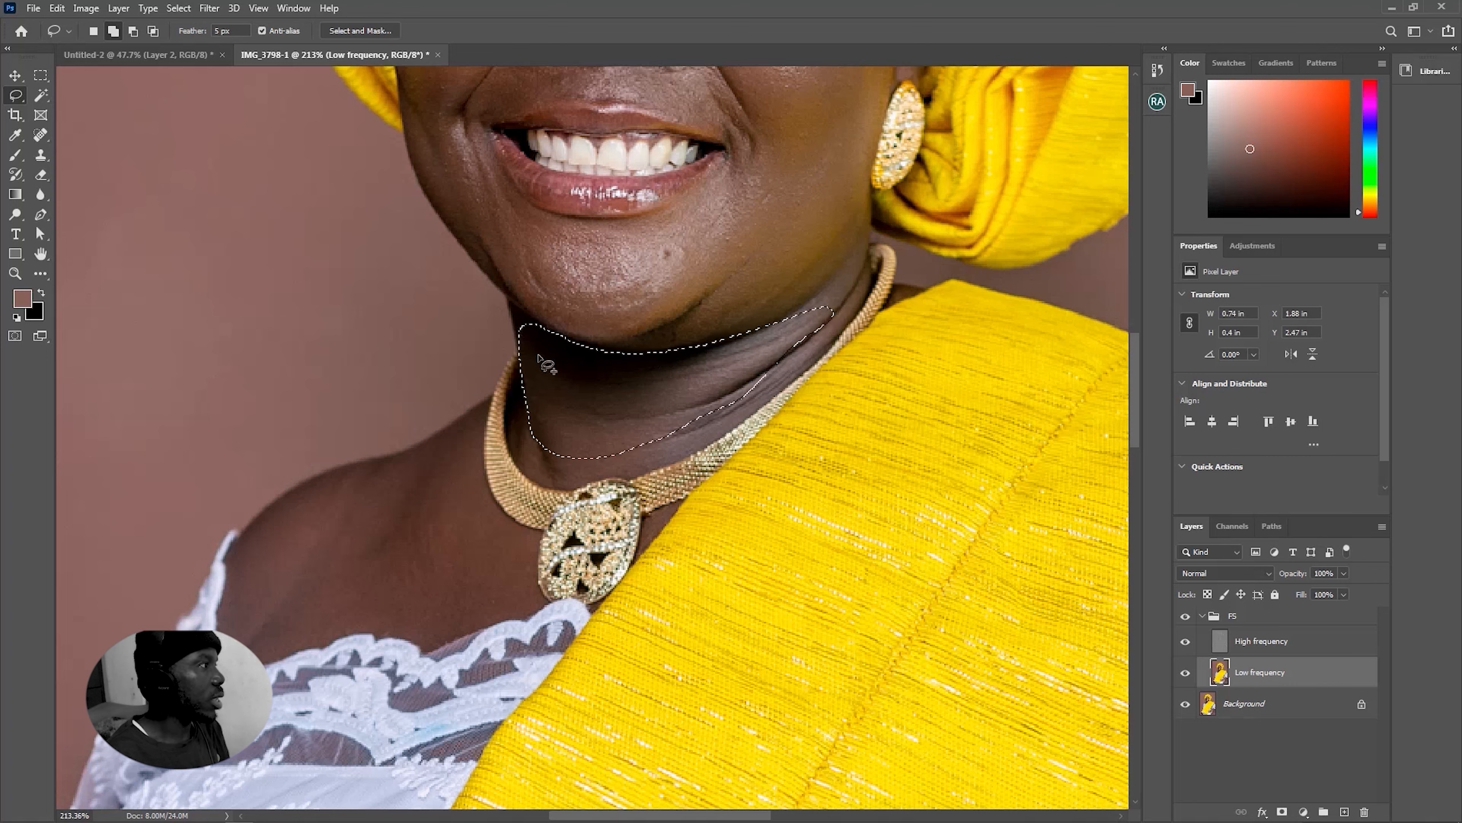
Apply a Gaussian Blur with a radius of 11.1 pixels to the neck selection and deselect it
{"action": "left_click", "coordinate": [207, 8]}
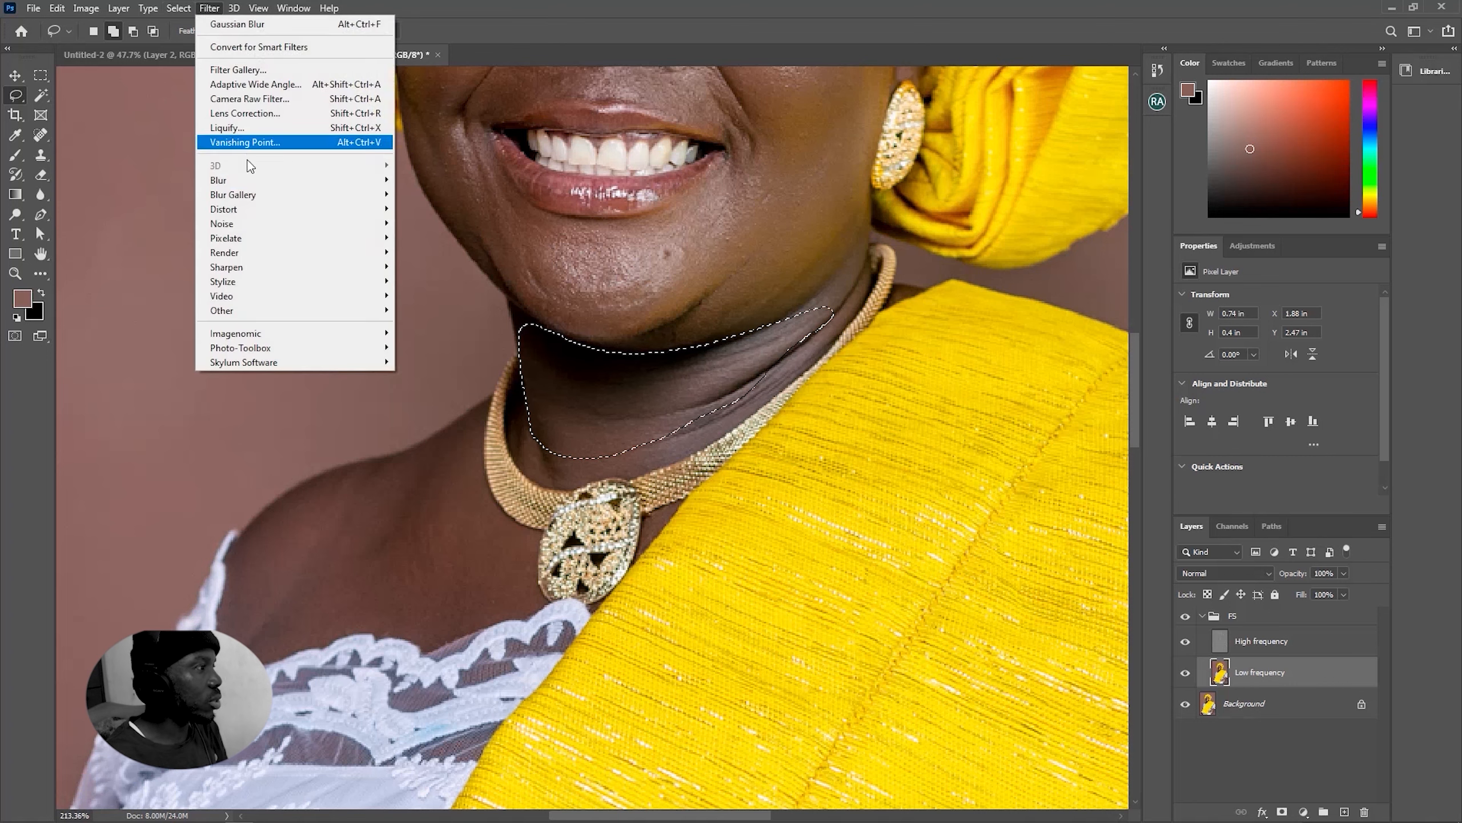
{"action": "mouse_move", "coordinate": [259, 183]}
{"action": "left_click", "coordinate": [445, 243]}
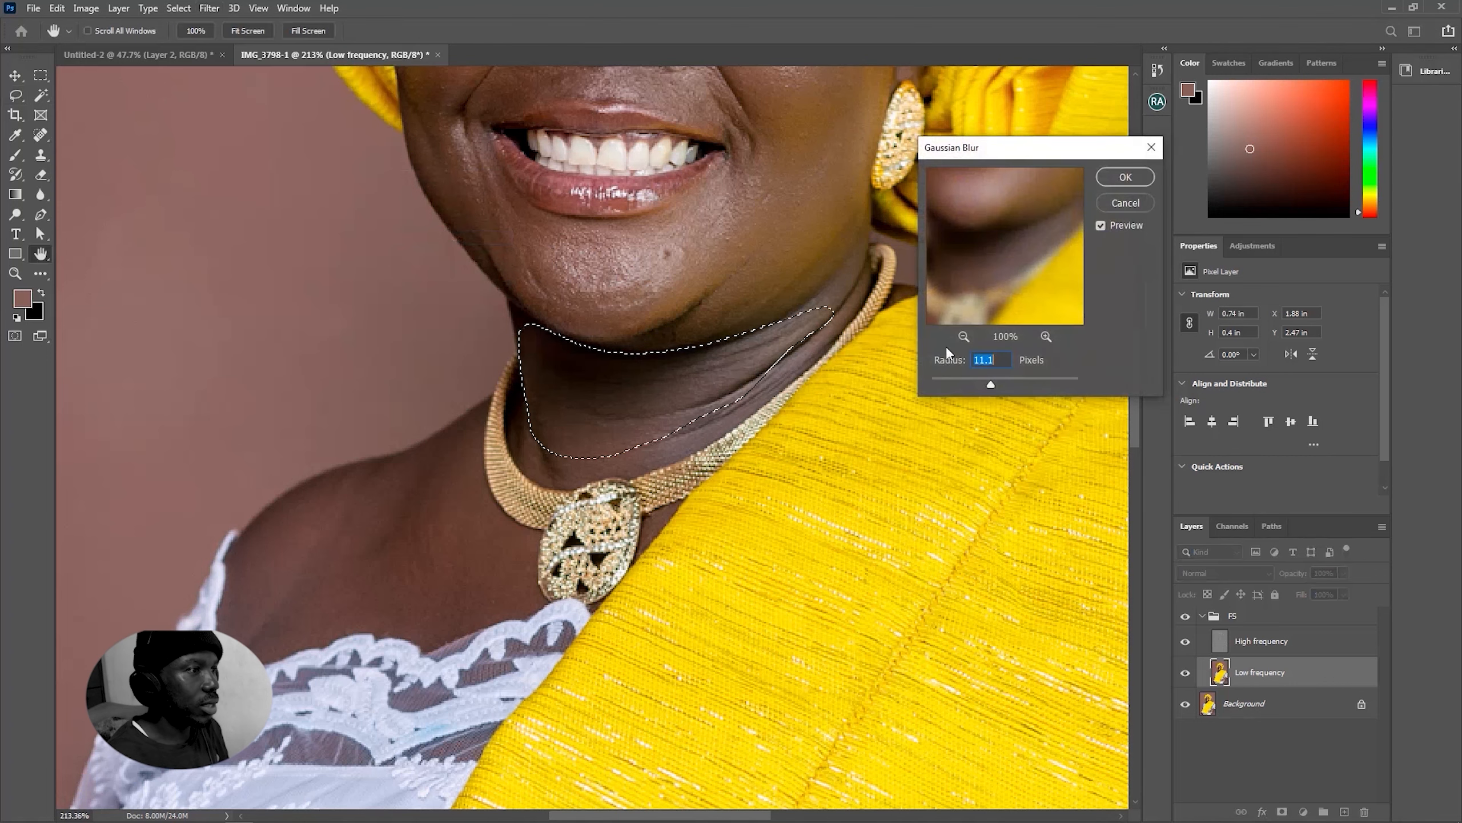
{"action": "left_click", "coordinate": [1122, 177]}
{"action": "key", "text": "ctrl+d"}
Lasso the bare shoulder and upper chest between the necklace and the lace neckline, about 0.7 by 0.51 in, and refine its lower edge
{"action": "mouse_move", "coordinate": [524, 558]}
{"action": "left_mouse_down"}
{"action": "mouse_move", "coordinate": [476, 438]}
{"action": "mouse_move", "coordinate": [307, 622]}
{"action": "mouse_move", "coordinate": [525, 567]}
{"action": "mouse_move", "coordinate": [400, 623]}
{"action": "mouse_move", "coordinate": [271, 630]}
{"action": "left_mouse_up"}
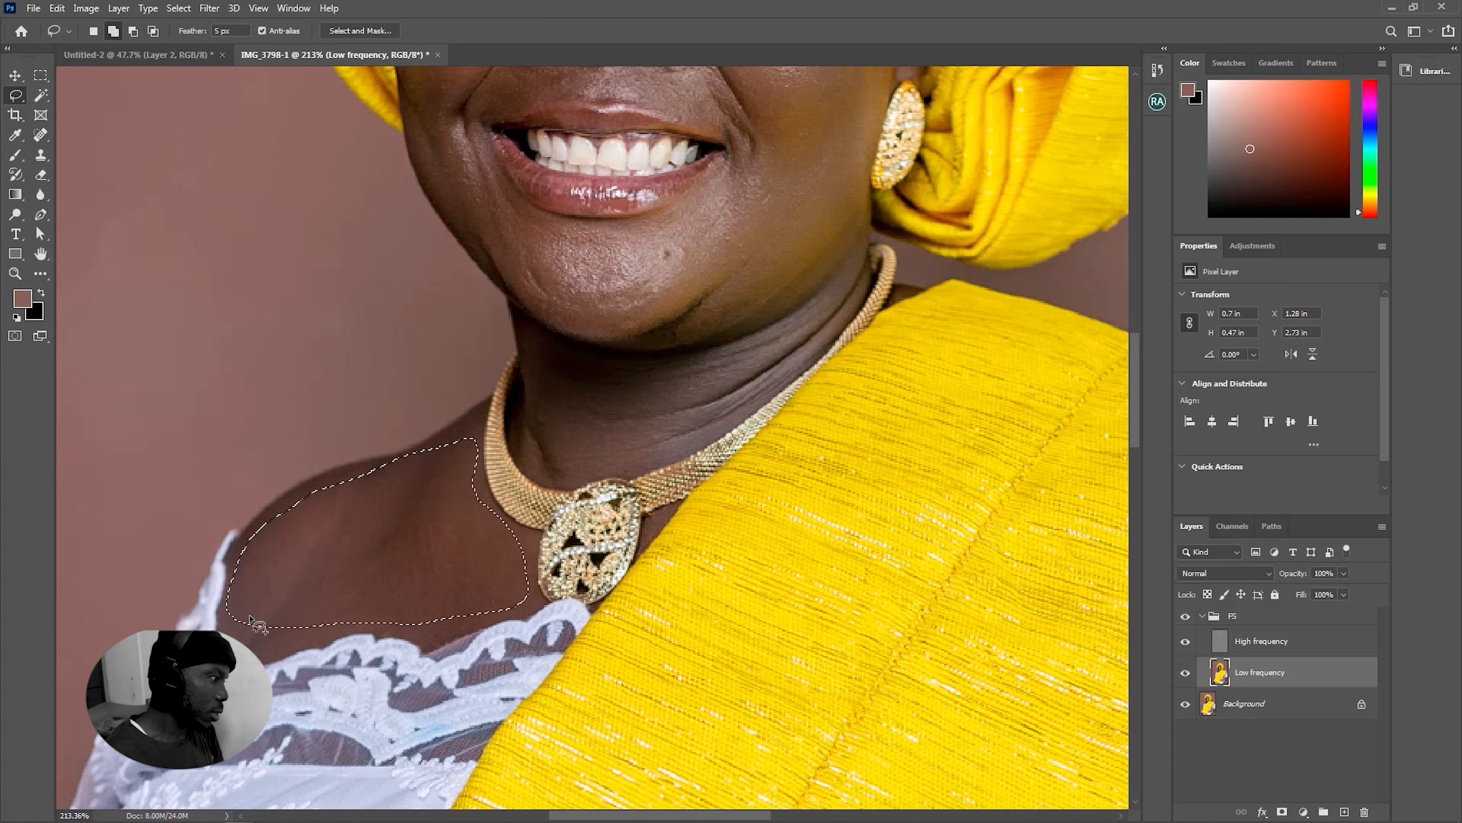
{"action": "key", "text": "ctrl+alt+f"}
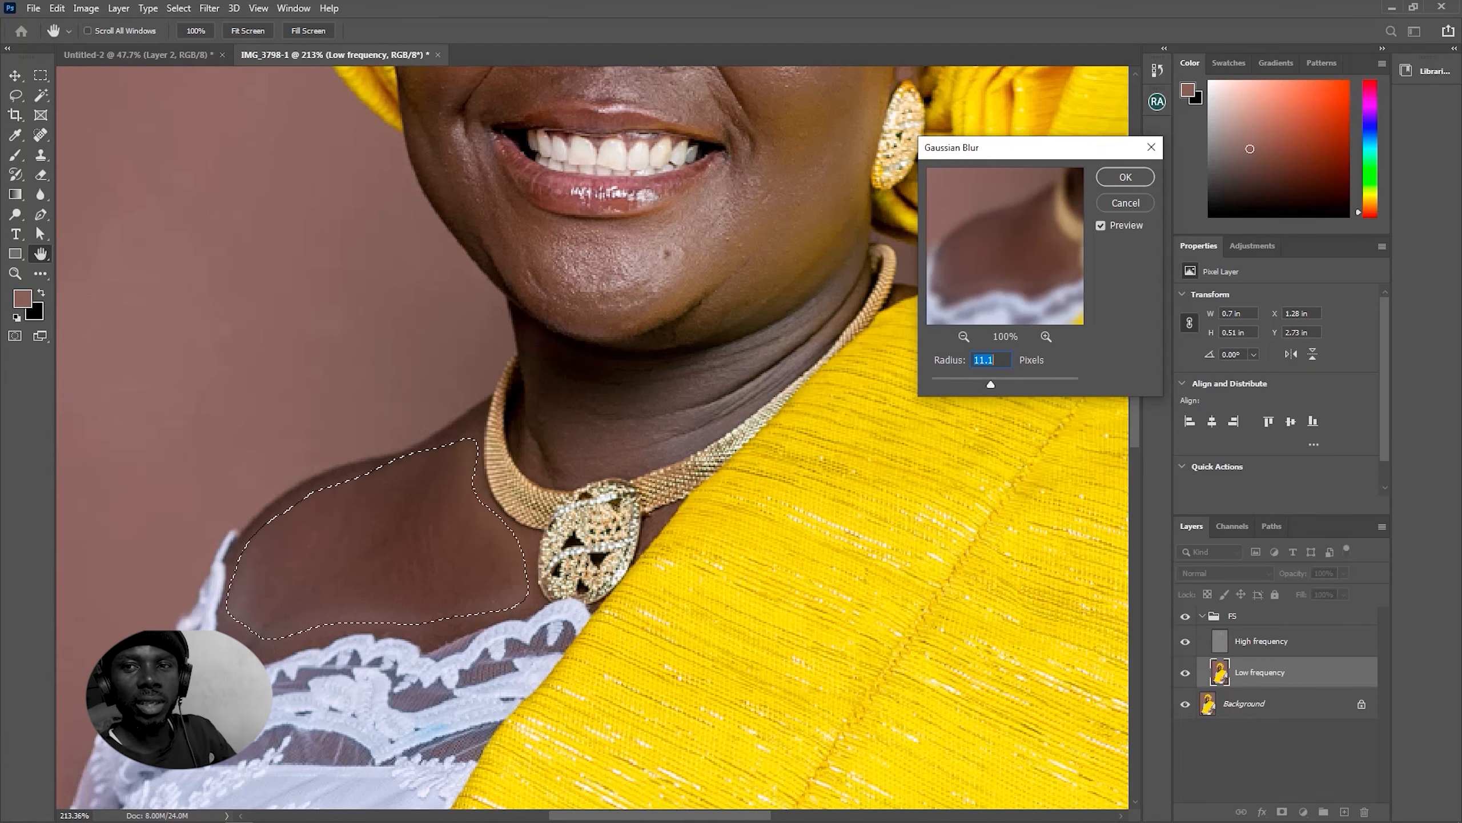
{"action": "key", "text": "Return"}
{"action": "left_click_drag", "start_coordinate": [246, 636], "coordinate": [248, 571]}
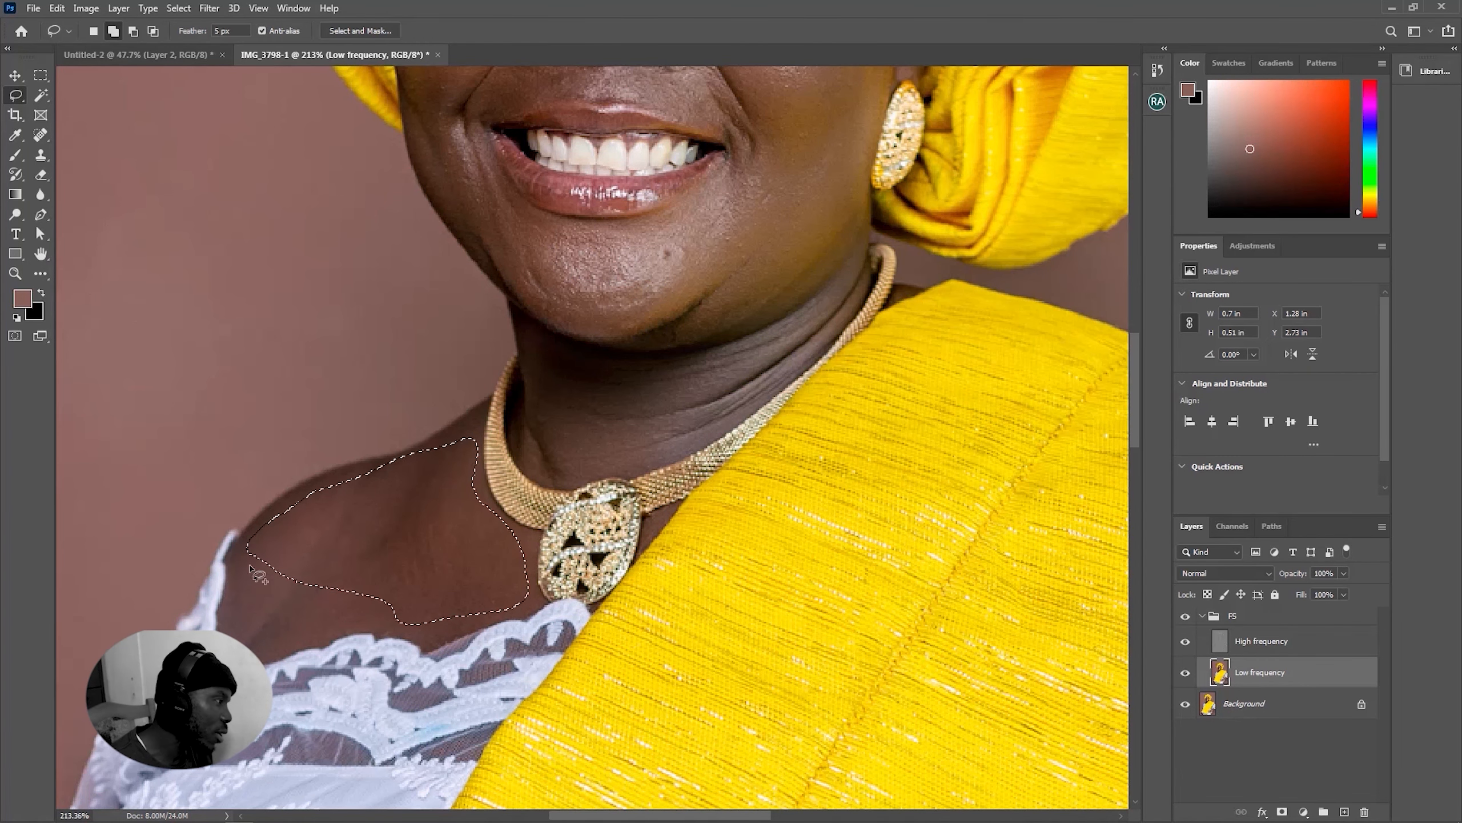
Apply a Gaussian Blur with a radius of 11.1 pixels to the shoulder selection and deselect it
{"action": "left_click", "coordinate": [210, 9]}
{"action": "mouse_move", "coordinate": [222, 180]}
{"action": "left_click", "coordinate": [435, 237]}
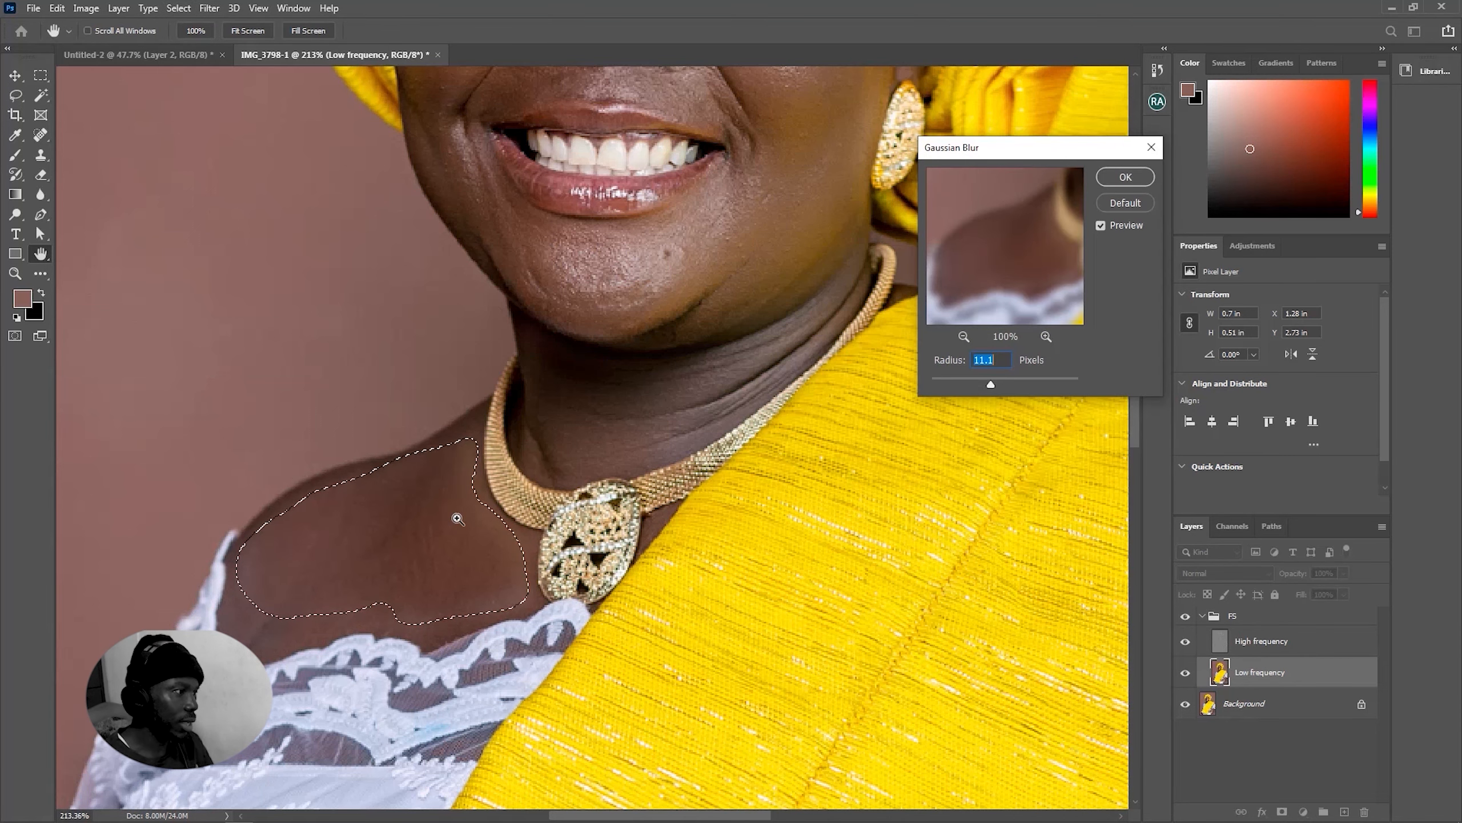
{"action": "key", "text": "Return"}
{"action": "key", "text": "ctrl+d"}
Select the shoulder skin again, apply a Gaussian Blur with a radius of 8.4 pixels, and deselect it
{"action": "key", "text": "ctrl+0"}
{"action": "scroll", "coordinate": [524, 371], "scroll_direction": "up", "scroll_amount": 7}
{"action": "scroll", "coordinate": [575, 368], "scroll_direction": "up", "scroll_amount": 2}
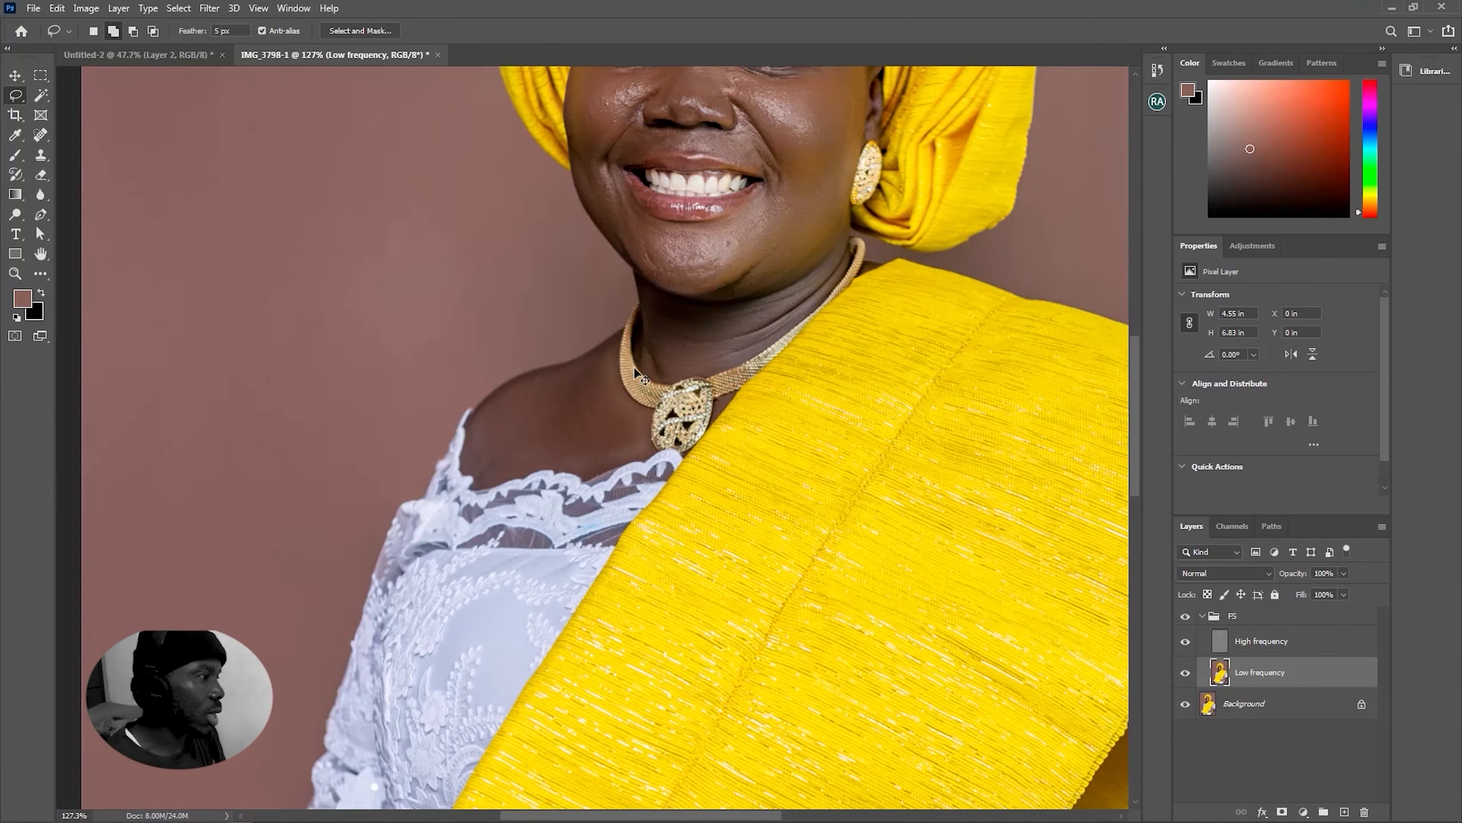
{"action": "left_click_drag", "start_coordinate": [613, 369], "coordinate": [609, 366]}
{"action": "left_click", "coordinate": [209, 9]}
{"action": "mouse_move", "coordinate": [222, 180]}
{"action": "left_click", "coordinate": [435, 237]}
{"action": "left_click_drag", "start_coordinate": [992, 385], "coordinate": [991, 385]}
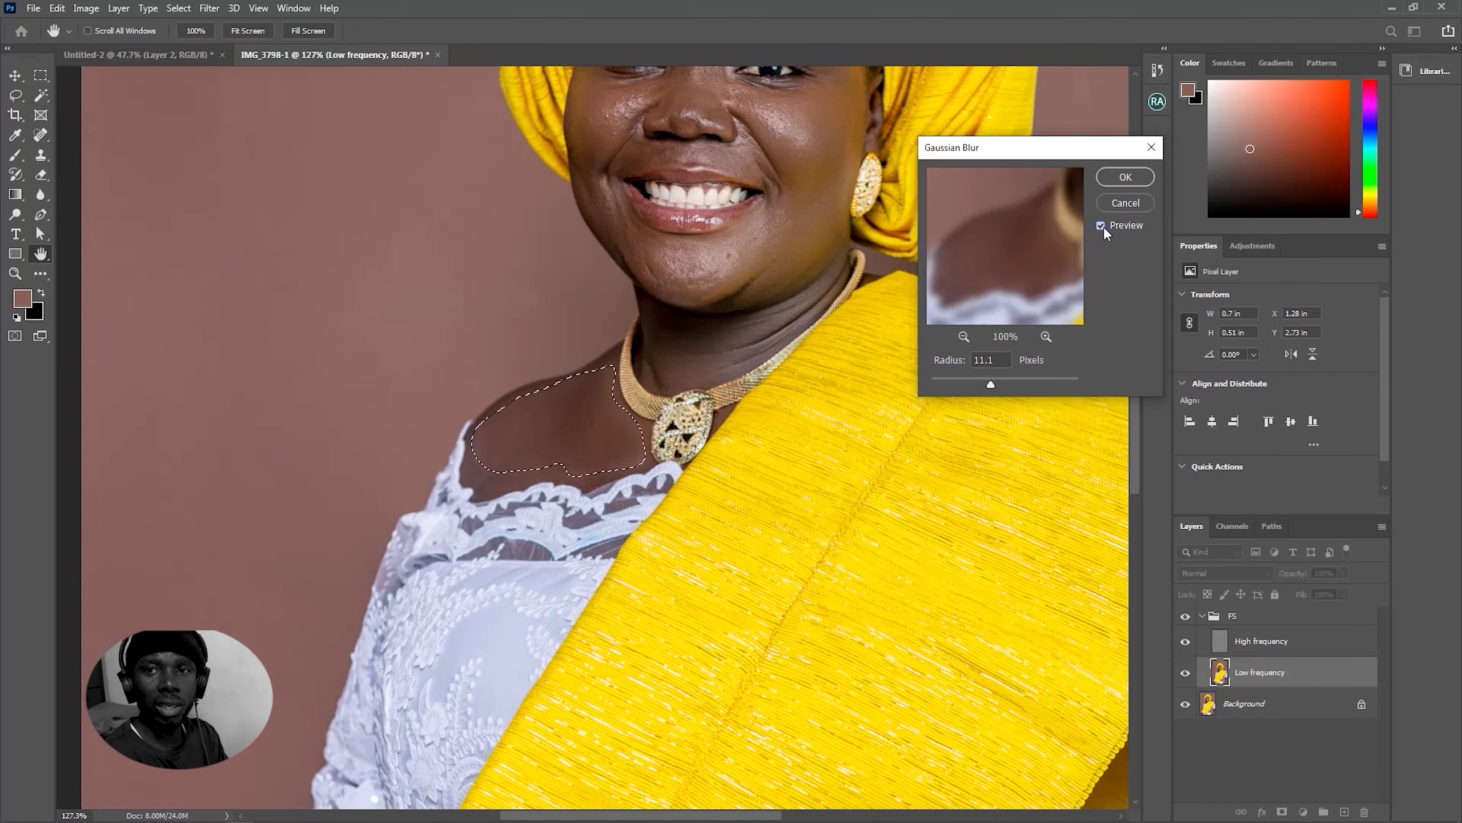
{"action": "left_click_drag", "start_coordinate": [991, 385], "coordinate": [981, 384]}
{"action": "left_click", "coordinate": [1126, 178]}
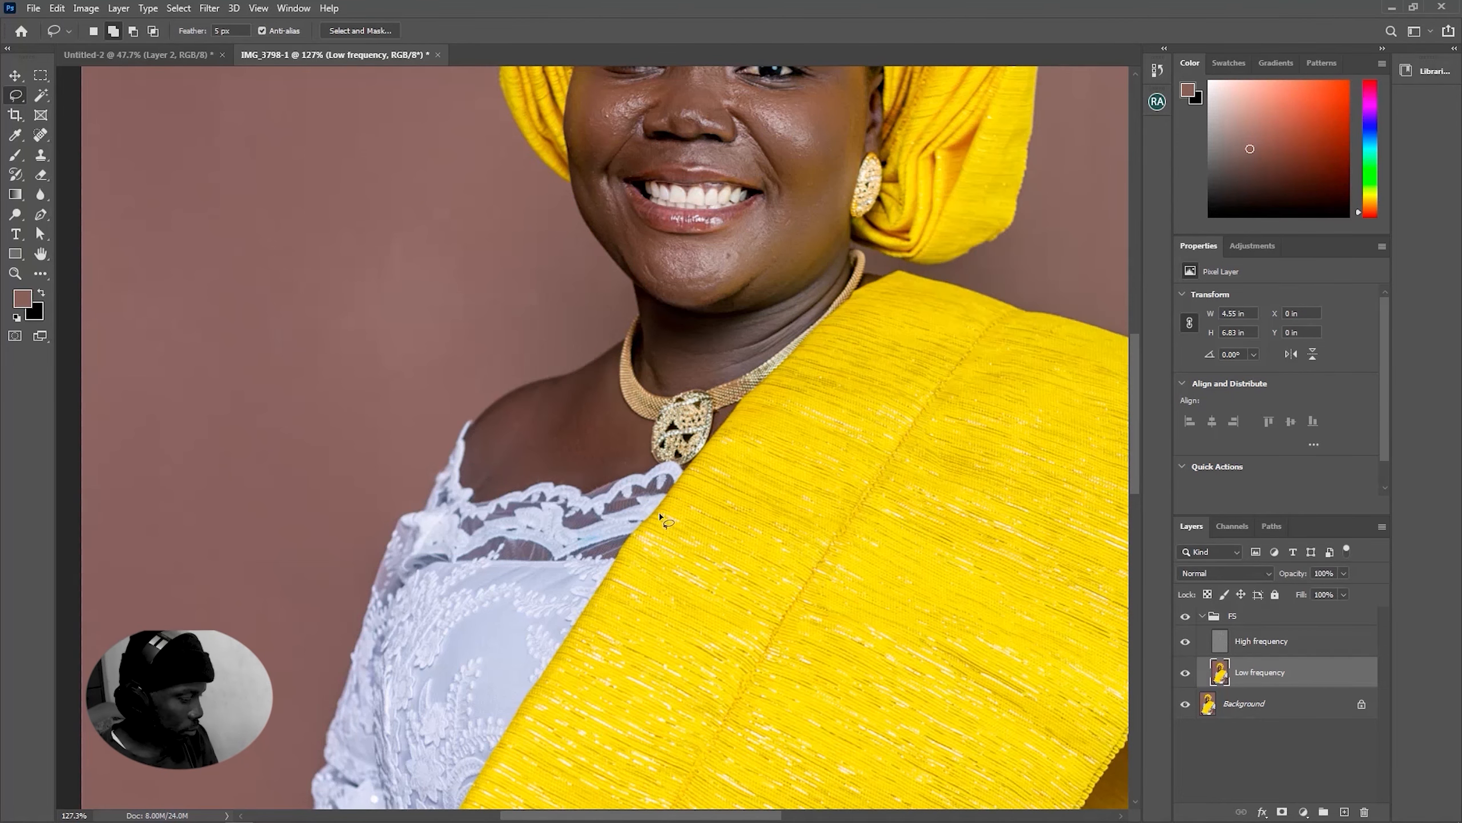
{"action": "key", "text": "ctrl+d"}
Lasso the forearm skin between the lace sleeve and the bracelet, about 0.98 by 0.79 in
{"action": "scroll", "coordinate": [650, 507], "scroll_direction": "down", "scroll_amount": 10}
{"action": "scroll", "coordinate": [596, 496], "scroll_direction": "up", "scroll_amount": 6}
{"action": "scroll", "coordinate": [806, 686], "scroll_direction": "up", "scroll_amount": 8}
{"action": "scroll", "coordinate": [789, 633], "scroll_direction": "up", "scroll_amount": 1}
{"action": "mouse_move", "coordinate": [732, 443]}
{"action": "left_mouse_down"}
{"action": "mouse_move", "coordinate": [771, 633]}
{"action": "mouse_move", "coordinate": [697, 493]}
{"action": "mouse_move", "coordinate": [728, 447]}
{"action": "left_mouse_up"}
Apply a Gaussian Blur with a radius of 8.4 pixels to the forearm selection and deselect it
{"action": "left_click", "coordinate": [209, 8]}
{"action": "mouse_move", "coordinate": [242, 179]}
{"action": "left_click", "coordinate": [436, 237]}
{"action": "left_click_drag", "start_coordinate": [980, 385], "coordinate": [985, 384]}
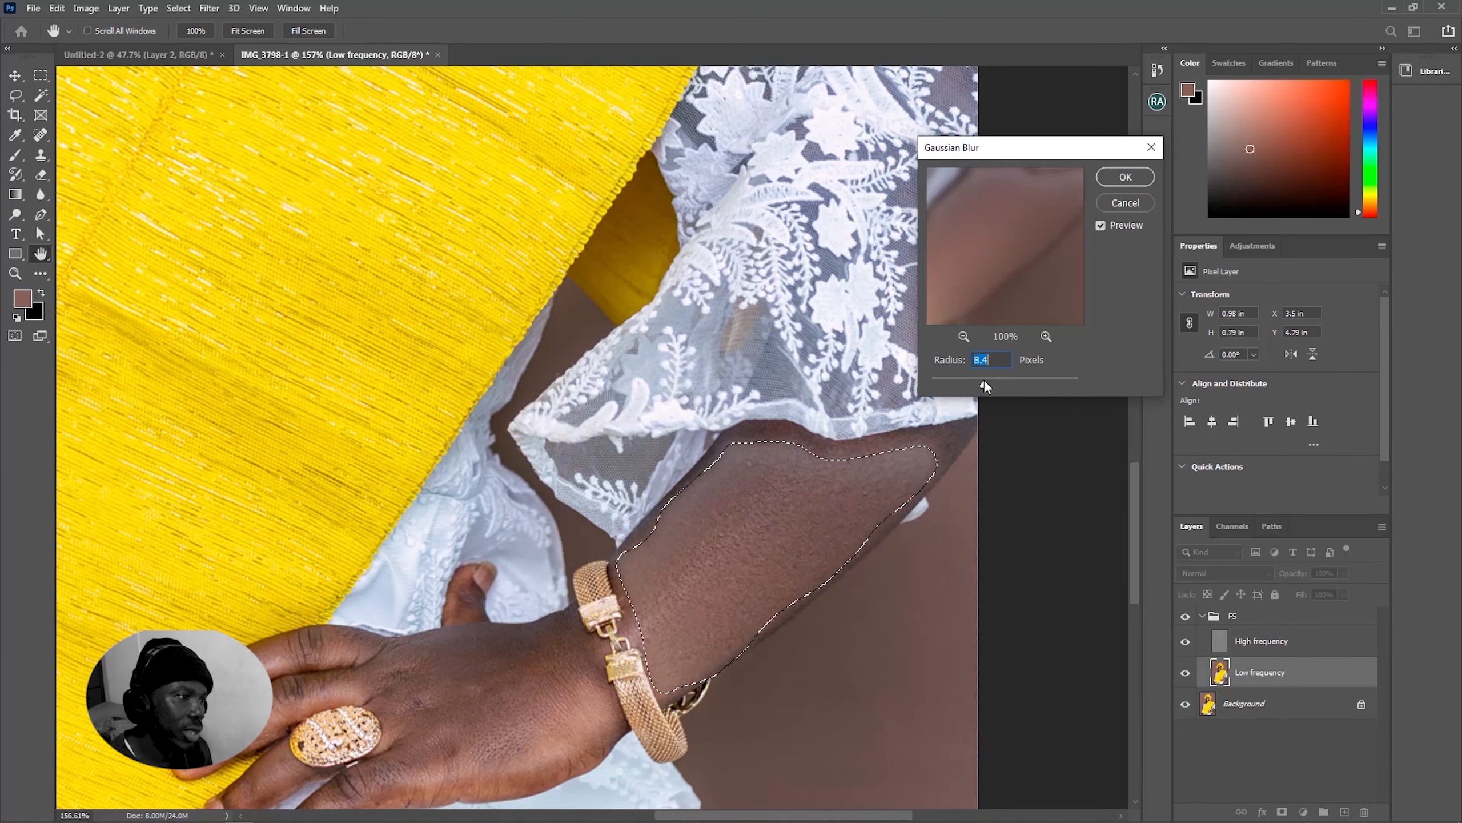
{"action": "left_click", "coordinate": [1125, 177]}
{"action": "key", "text": "ctrl+d"}
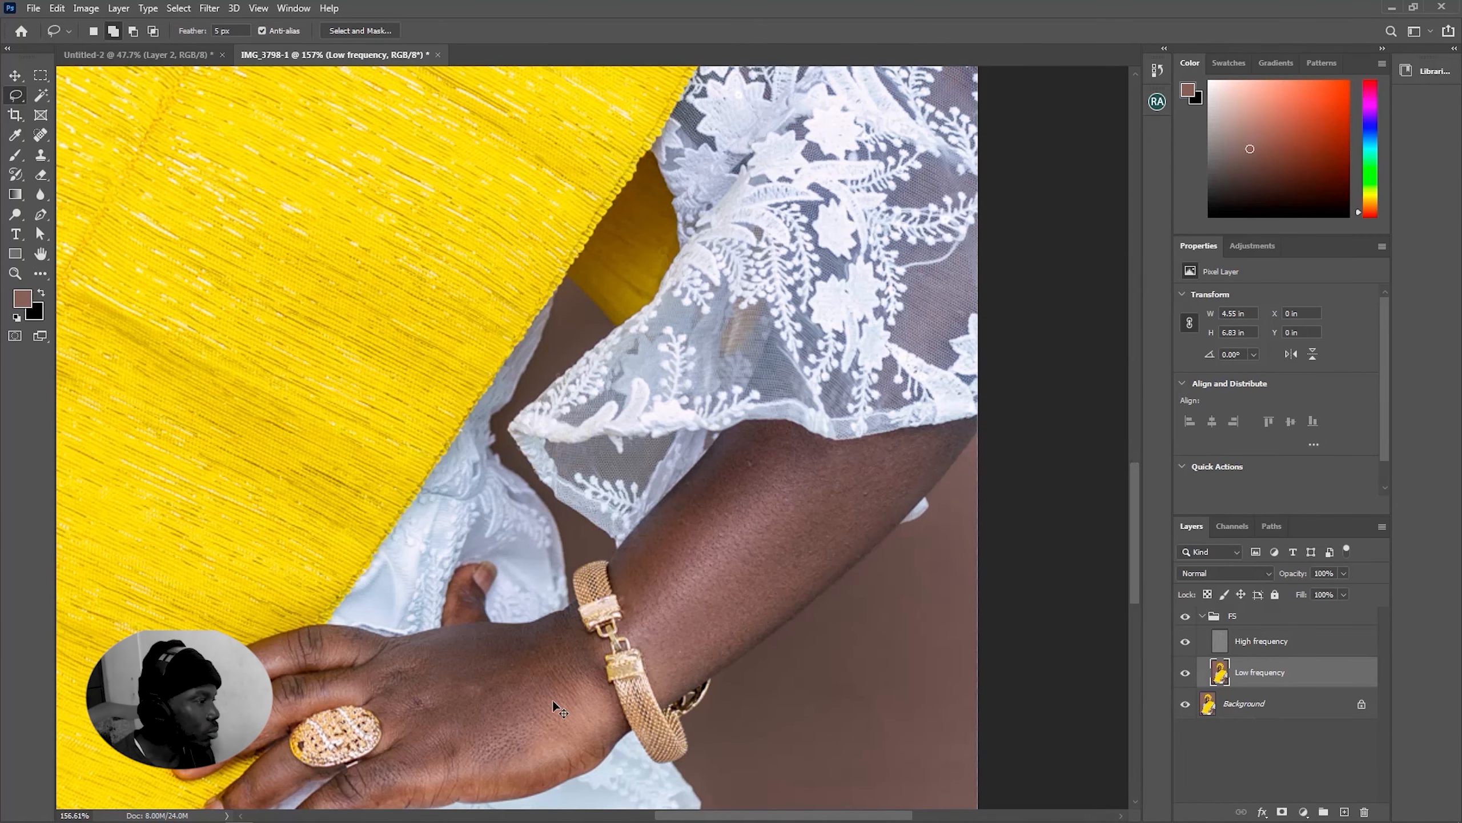
Lasso the back of the hand beside the bracelet, about 0.74 by 0.56 in, and apply a Gaussian Blur to it
{"action": "left_click_drag", "start_coordinate": [420, 633], "coordinate": [681, 321]}
{"action": "mouse_move", "coordinate": [827, 300]}
{"action": "left_mouse_down"}
{"action": "mouse_move", "coordinate": [848, 356]}
{"action": "mouse_move", "coordinate": [753, 470]}
{"action": "mouse_move", "coordinate": [632, 338]}
{"action": "mouse_move", "coordinate": [827, 300]}
{"action": "left_mouse_up"}
{"action": "left_click_drag", "start_coordinate": [822, 302], "coordinate": [803, 299]}
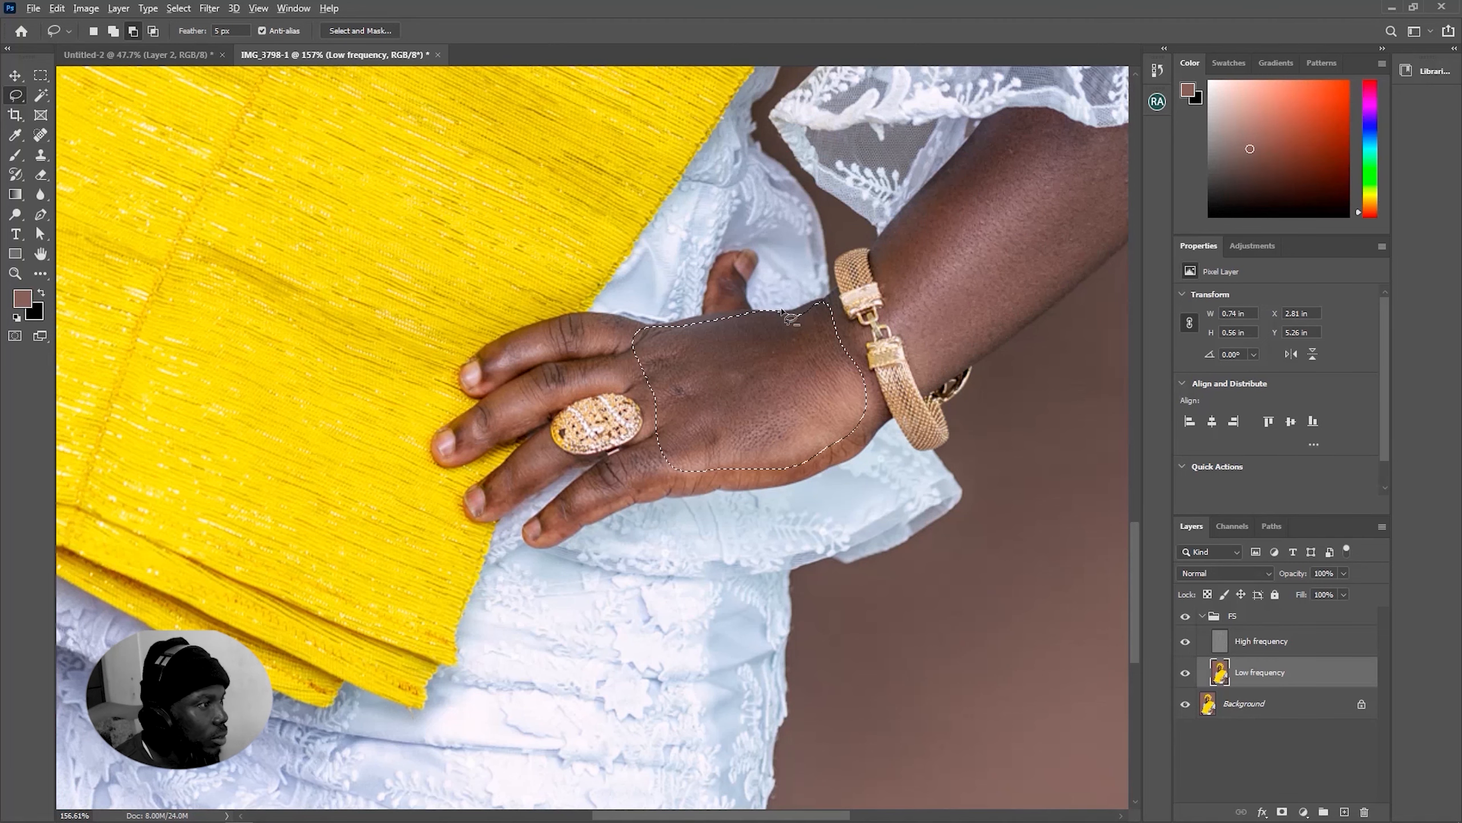
{"action": "left_click", "coordinate": [209, 8]}
{"action": "mouse_move", "coordinate": [230, 180]}
{"action": "left_click", "coordinate": [436, 237]}
{"action": "left_click", "coordinate": [1125, 178]}
Lasso the finger skin around the ring, apply the Gaussian Blur to it, and deselect
{"action": "mouse_move", "coordinate": [639, 325]}
{"action": "left_mouse_down"}
{"action": "mouse_move", "coordinate": [546, 323]}
{"action": "mouse_move", "coordinate": [556, 516]}
{"action": "mouse_move", "coordinate": [679, 382]}
{"action": "left_mouse_up"}
{"action": "mouse_move", "coordinate": [554, 448]}
{"action": "left_mouse_down"}
{"action": "mouse_move", "coordinate": [495, 470]}
{"action": "mouse_move", "coordinate": [507, 505]}
{"action": "left_mouse_up"}
{"action": "key", "text": "ctrl+alt+f"}
{"action": "key", "text": "Return"}
{"action": "key", "text": "ctrl+d"}
Lasso the skin of the other forearm and hand hanging beside the dress
{"action": "mouse_move", "coordinate": [461, 402]}
{"action": "left_mouse_down"}
{"action": "mouse_move", "coordinate": [936, 442]}
{"action": "mouse_move", "coordinate": [1139, 598]}
{"action": "left_mouse_up"}
{"action": "mouse_move", "coordinate": [586, 266]}
{"action": "left_mouse_down"}
{"action": "mouse_move", "coordinate": [616, 304]}
{"action": "mouse_move", "coordinate": [545, 414]}
{"action": "mouse_move", "coordinate": [507, 551]}
{"action": "mouse_move", "coordinate": [485, 567]}
{"action": "mouse_move", "coordinate": [536, 410]}
{"action": "mouse_move", "coordinate": [460, 428]}
{"action": "mouse_move", "coordinate": [429, 516]}
{"action": "mouse_move", "coordinate": [480, 381]}
{"action": "left_mouse_up"}
{"action": "scroll", "coordinate": [484, 510], "scroll_direction": "down", "scroll_amount": 3}
{"action": "mouse_move", "coordinate": [462, 428]}
{"action": "left_mouse_down"}
{"action": "mouse_move", "coordinate": [382, 699]}
{"action": "mouse_move", "coordinate": [466, 527]}
{"action": "mouse_move", "coordinate": [458, 455]}
{"action": "left_mouse_up"}
{"action": "scroll", "coordinate": [415, 582], "scroll_direction": "down", "scroll_amount": 4}
{"action": "scroll", "coordinate": [437, 605], "scroll_direction": "up", "scroll_amount": 1}
{"action": "mouse_move", "coordinate": [459, 627]}
{"action": "left_mouse_down"}
{"action": "mouse_move", "coordinate": [496, 714]}
{"action": "mouse_move", "coordinate": [511, 651]}
{"action": "left_mouse_up"}
{"action": "mouse_move", "coordinate": [379, 622]}
{"action": "left_mouse_down"}
{"action": "mouse_move", "coordinate": [398, 757]}
{"action": "mouse_move", "coordinate": [433, 628]}
{"action": "left_mouse_up"}
{"action": "mouse_move", "coordinate": [429, 675]}
{"action": "left_mouse_down"}
{"action": "mouse_move", "coordinate": [430, 763]}
{"action": "mouse_move", "coordinate": [379, 705]}
{"action": "left_mouse_up"}
{"action": "scroll", "coordinate": [620, 313], "scroll_direction": "up", "scroll_amount": 1}
Apply a Gaussian Blur to the hanging arm and hand selection and deselect it
{"action": "left_click", "coordinate": [209, 8]}
{"action": "mouse_move", "coordinate": [222, 180]}
{"action": "left_click", "coordinate": [438, 236]}
{"action": "left_click", "coordinate": [1125, 177]}
{"action": "scroll", "coordinate": [808, 451], "scroll_direction": "down", "scroll_amount": 7}
{"action": "key", "text": "ctrl+d"}
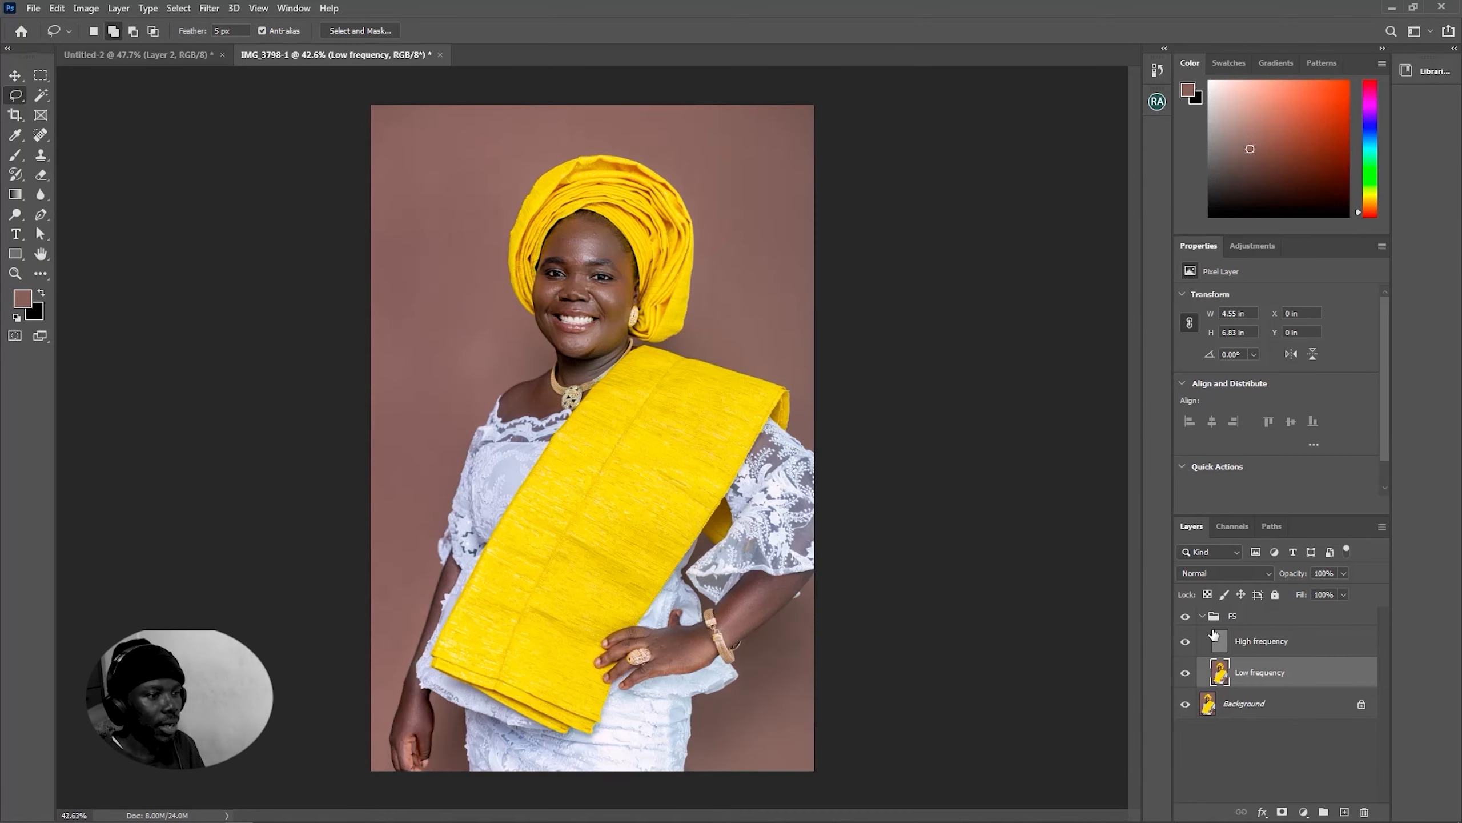
Compare the portrait with and without the FS group, both at full view and close up on the face
{"action": "scroll", "coordinate": [593, 290], "scroll_direction": "up", "scroll_amount": 6}
{"action": "scroll", "coordinate": [547, 456], "scroll_direction": "down", "scroll_amount": 1}
{"action": "scroll", "coordinate": [548, 457], "scroll_direction": "down", "scroll_amount": 5}
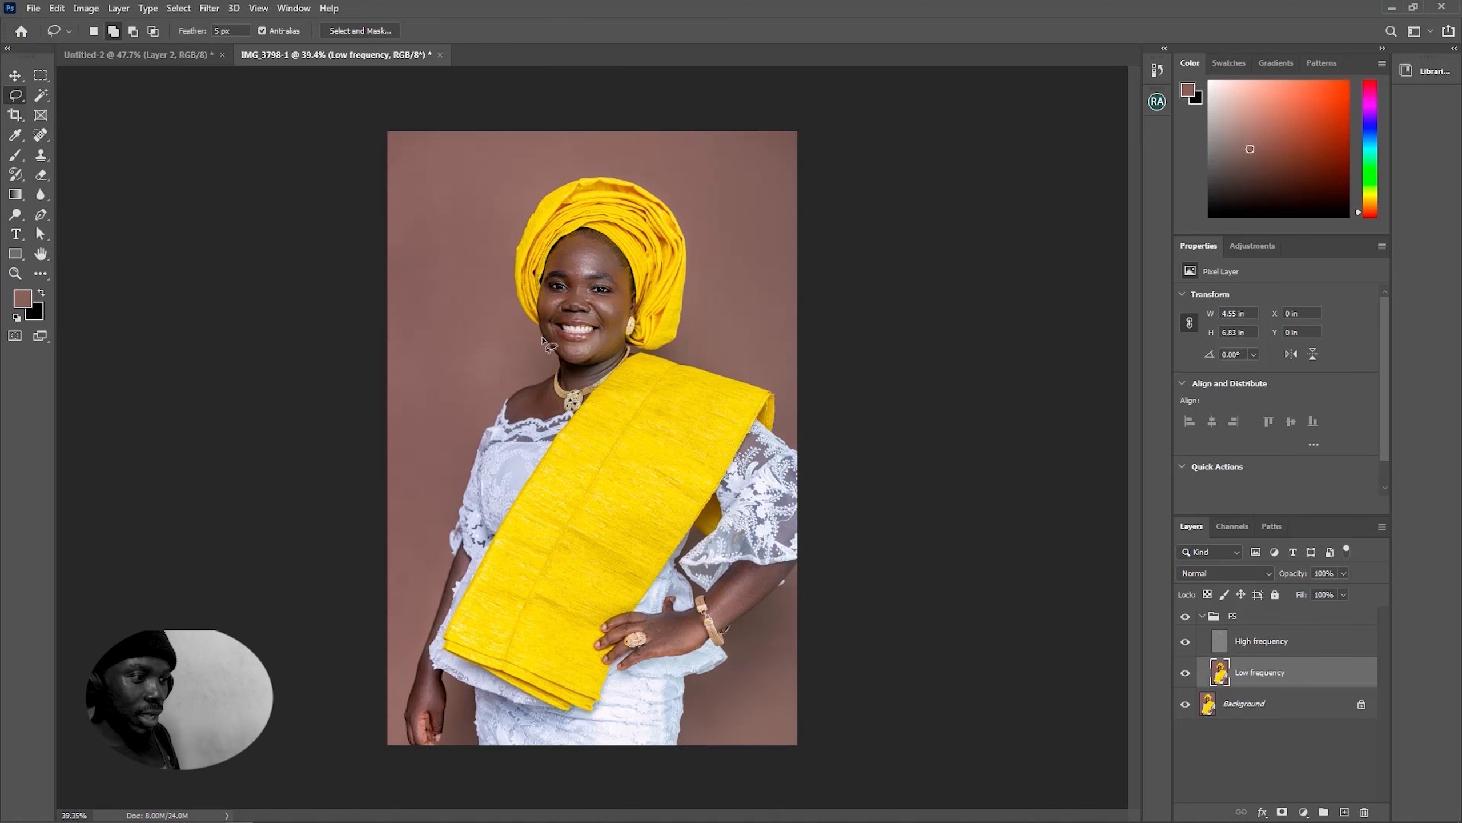
{"action": "left_click", "coordinate": [1185, 617]}
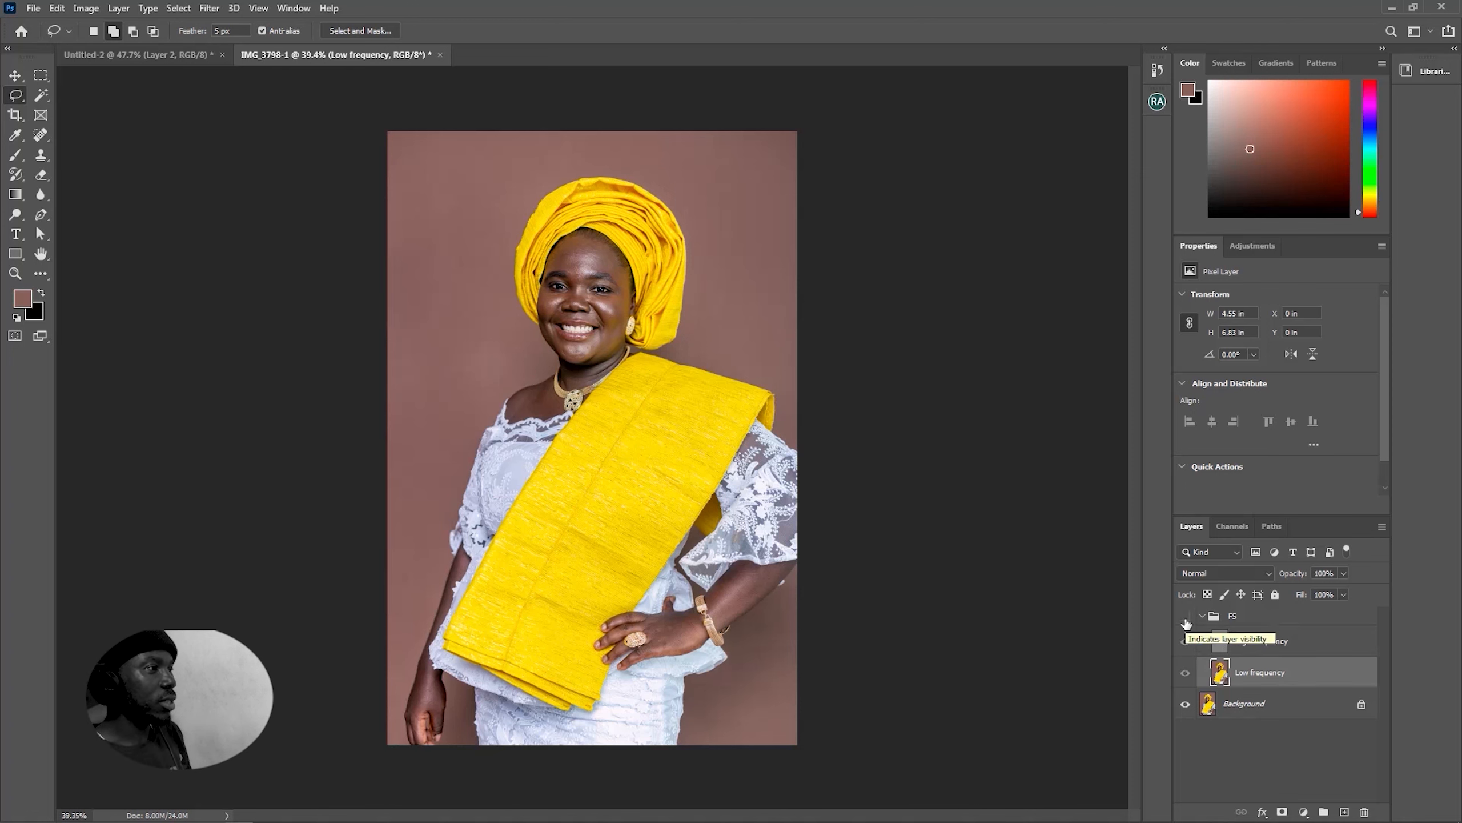
{"action": "left_click", "coordinate": [1185, 617]}
{"action": "left_click", "coordinate": [1185, 619]}
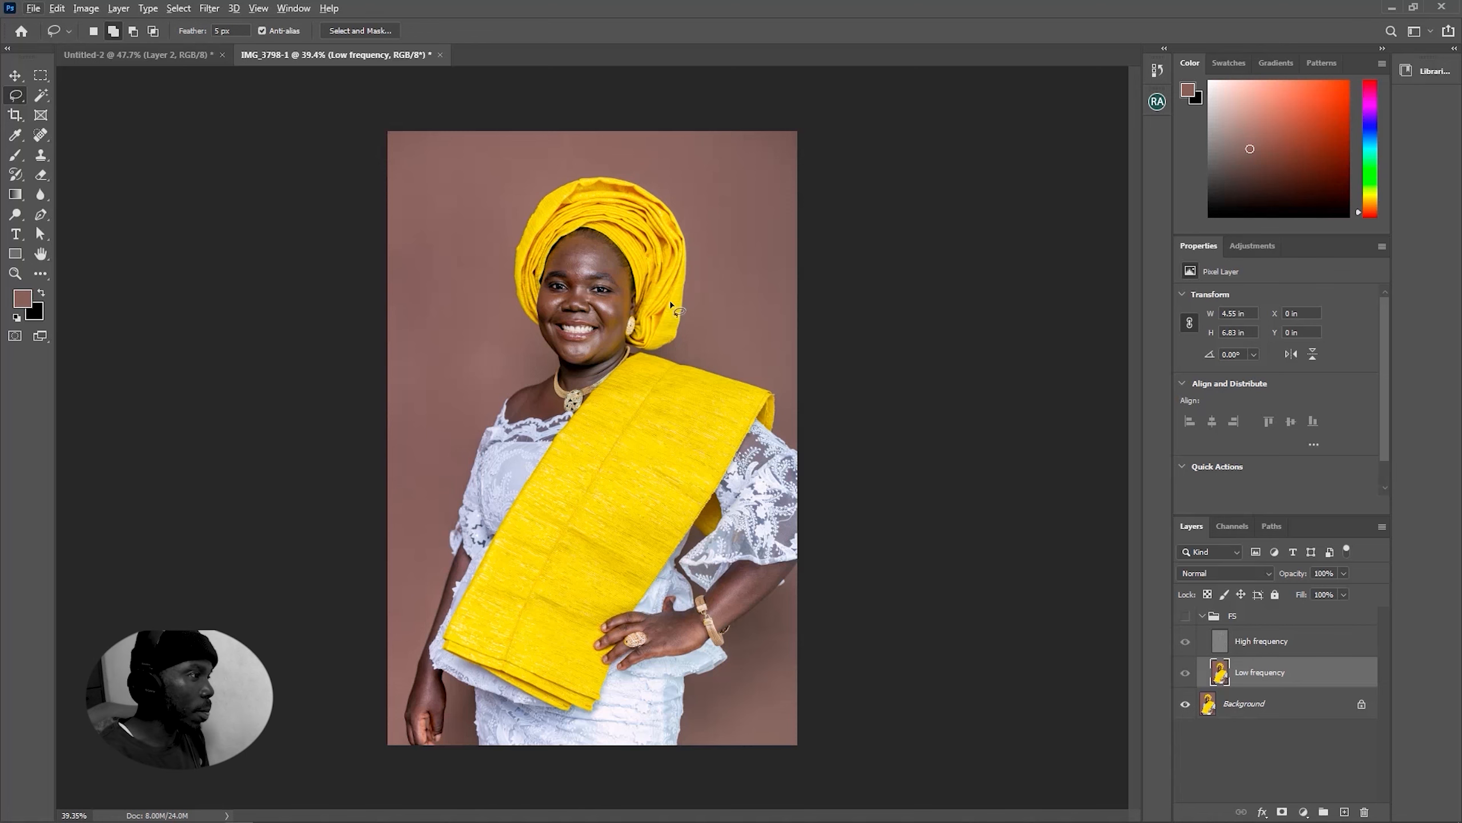
{"action": "scroll", "coordinate": [516, 239], "scroll_direction": "up", "scroll_amount": 5}
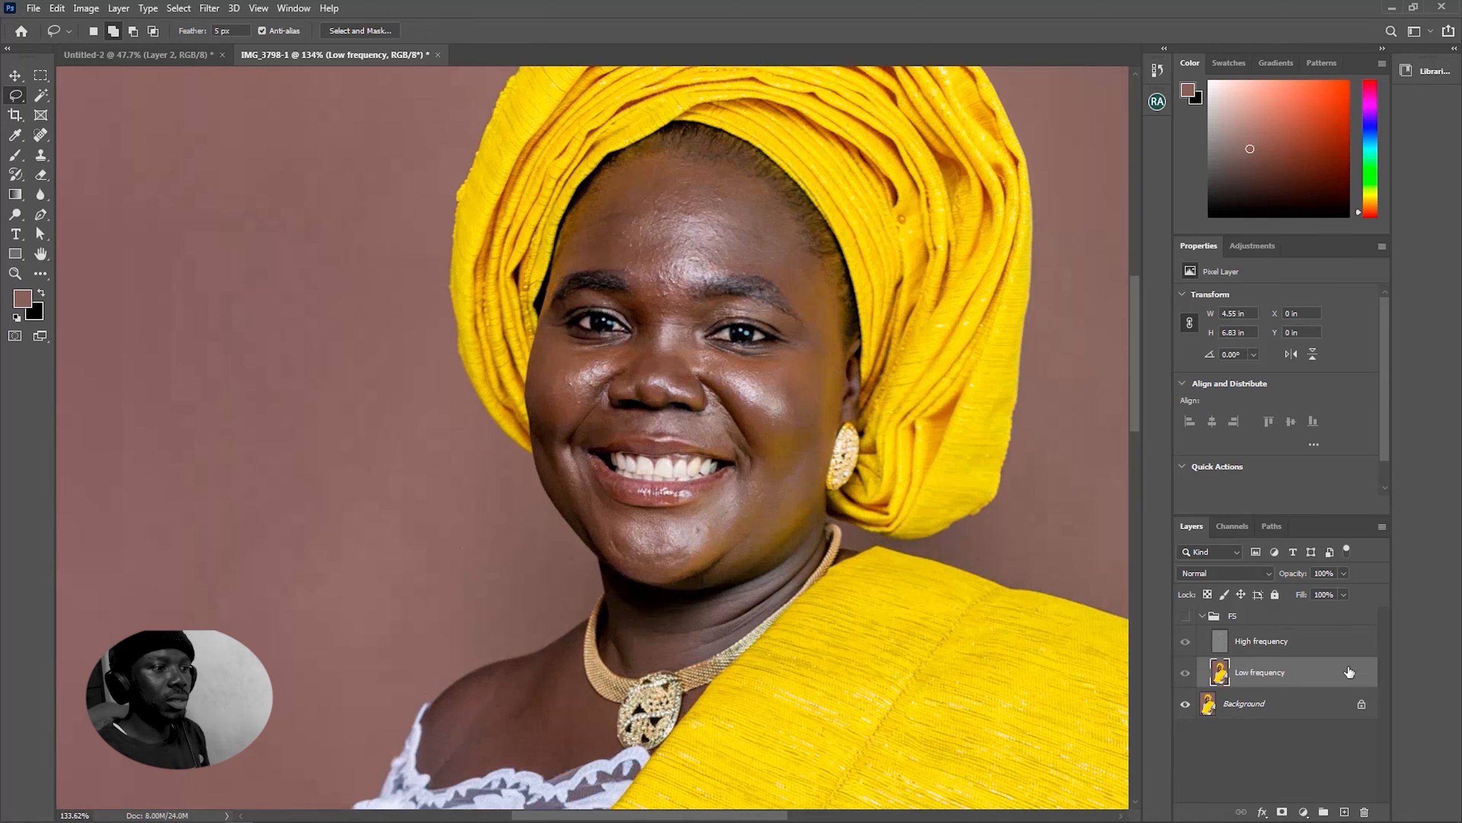
{"action": "left_click", "coordinate": [1185, 617]}
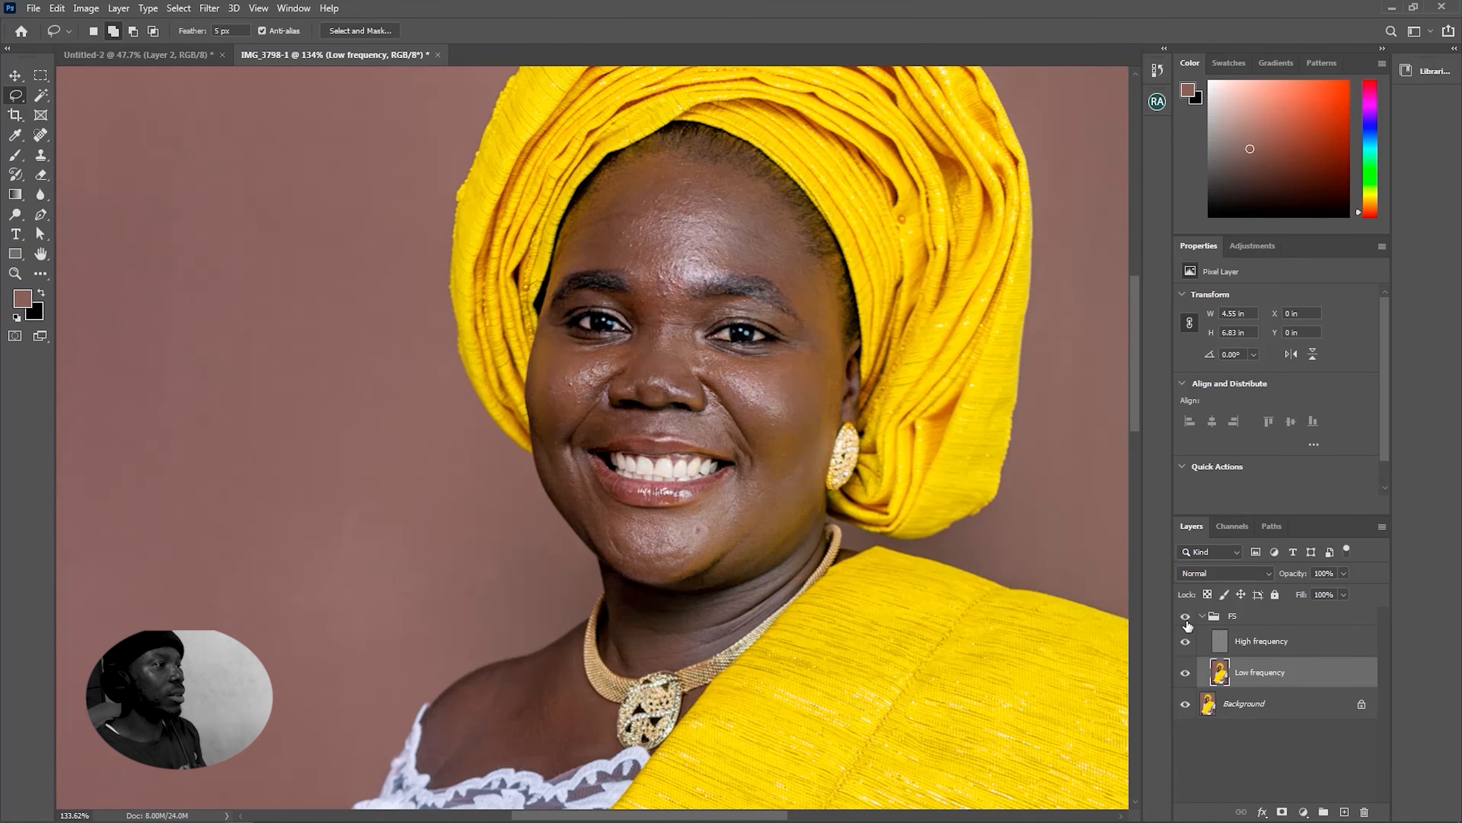
{"action": "left_click", "coordinate": [1185, 617]}
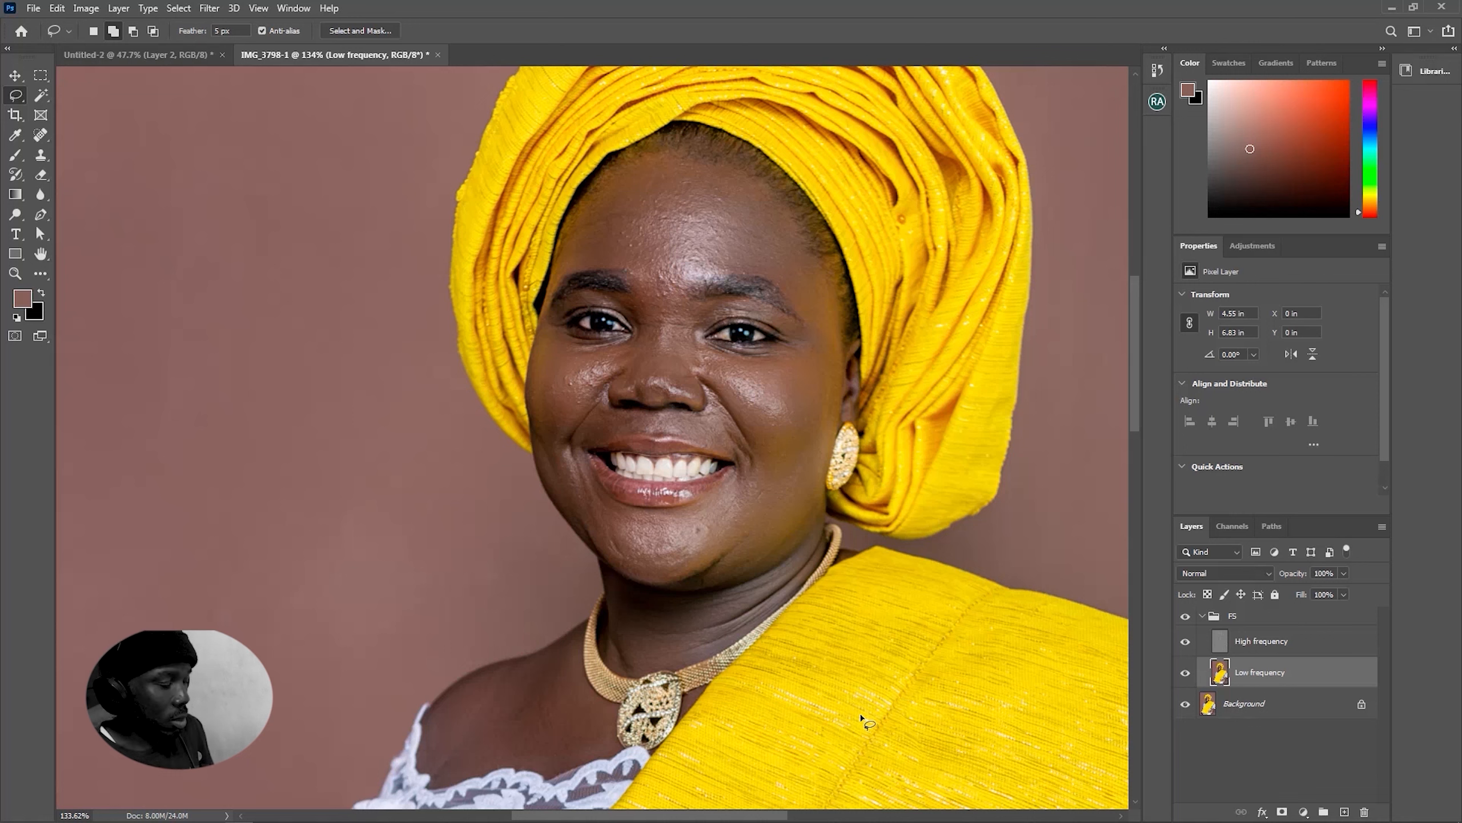
{"action": "left_click", "coordinate": [1187, 618]}
{"action": "left_click", "coordinate": [1187, 619]}
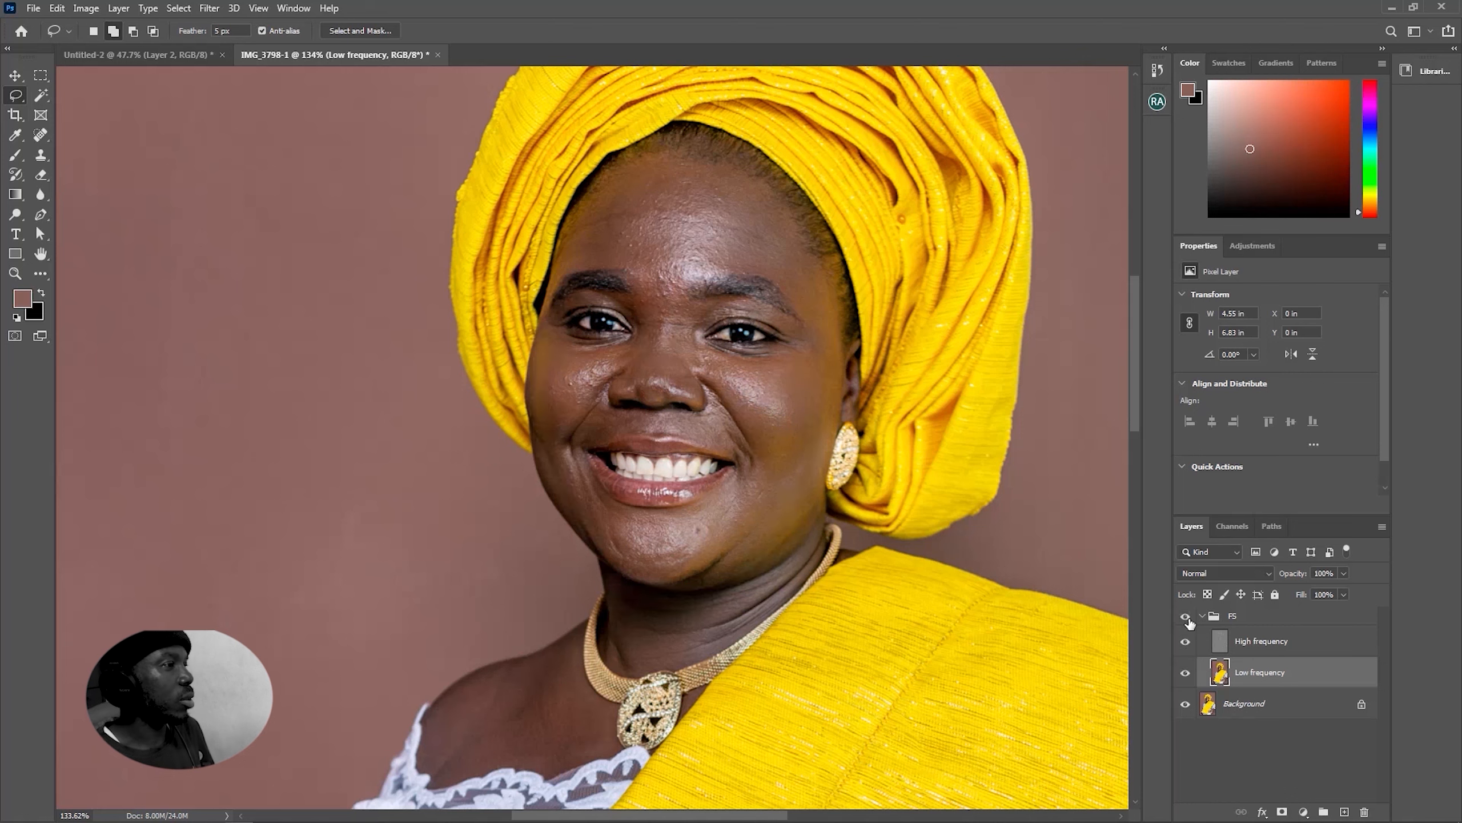
Show the FS group and set the Clone Stamp to sample only the current layer for work on the High frequency layer
{"action": "left_click", "coordinate": [1186, 617]}
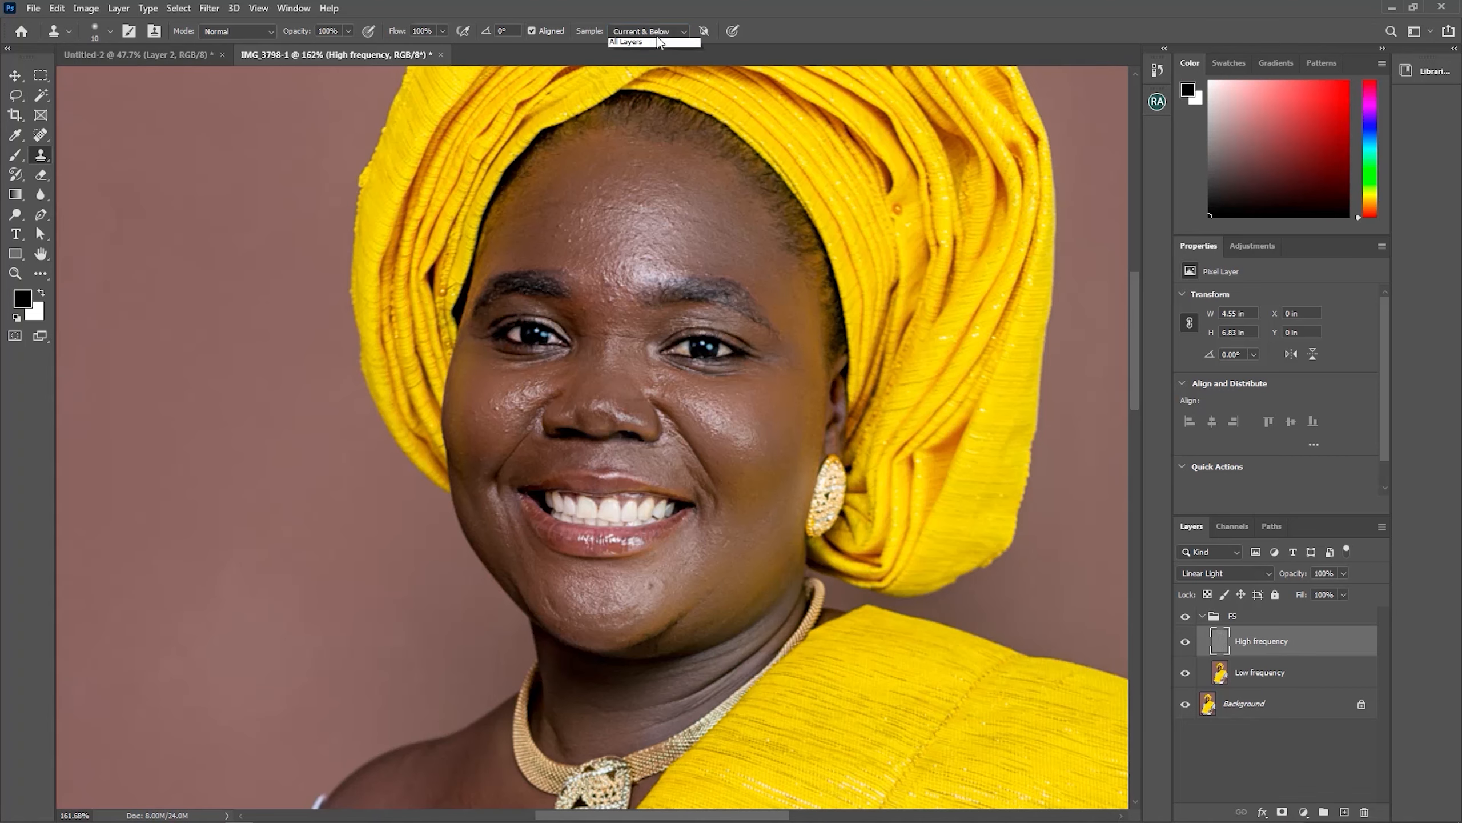
{"action": "left_click", "coordinate": [659, 31]}
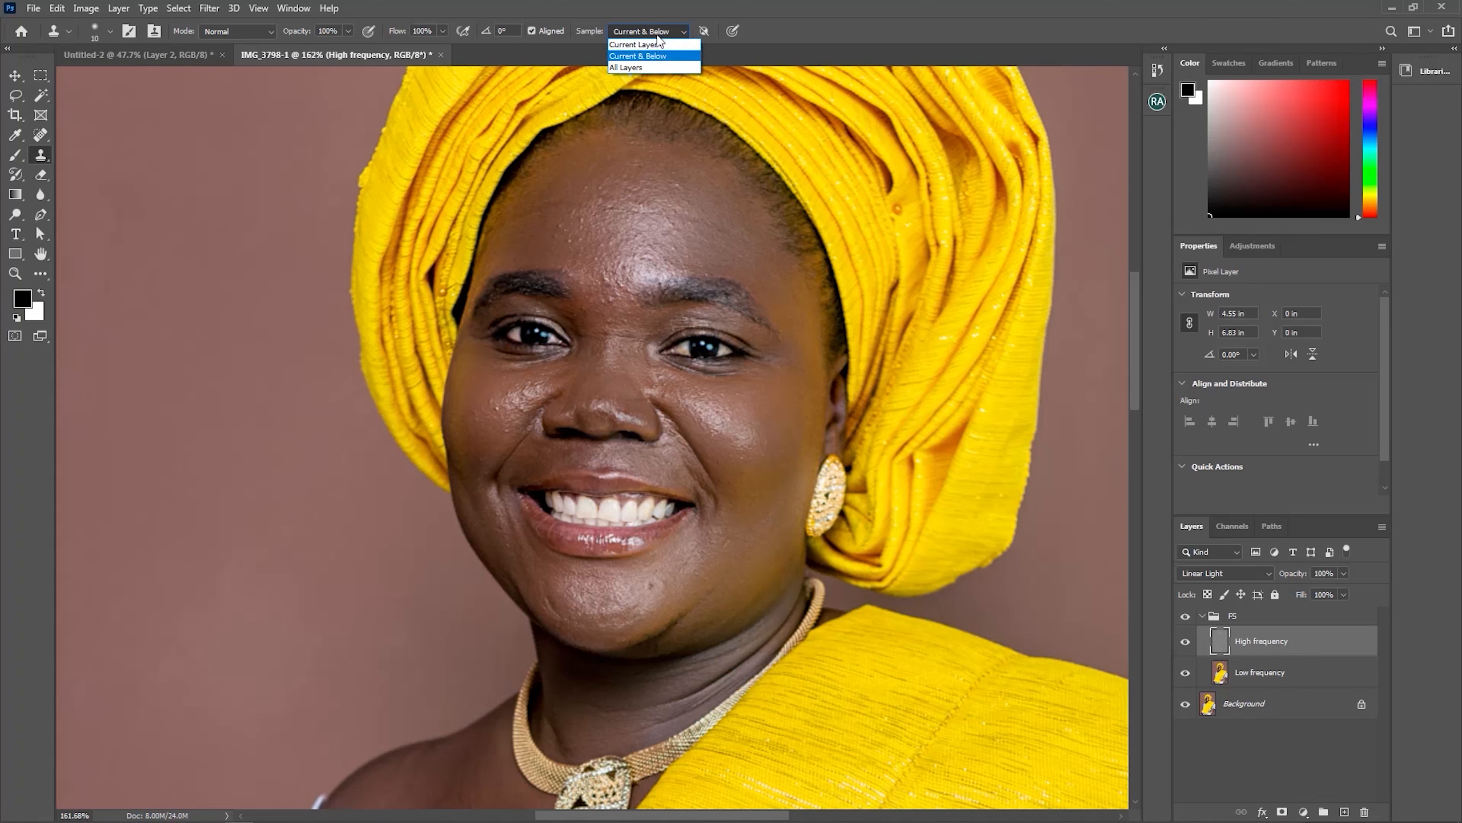
{"action": "left_click", "coordinate": [661, 45]}
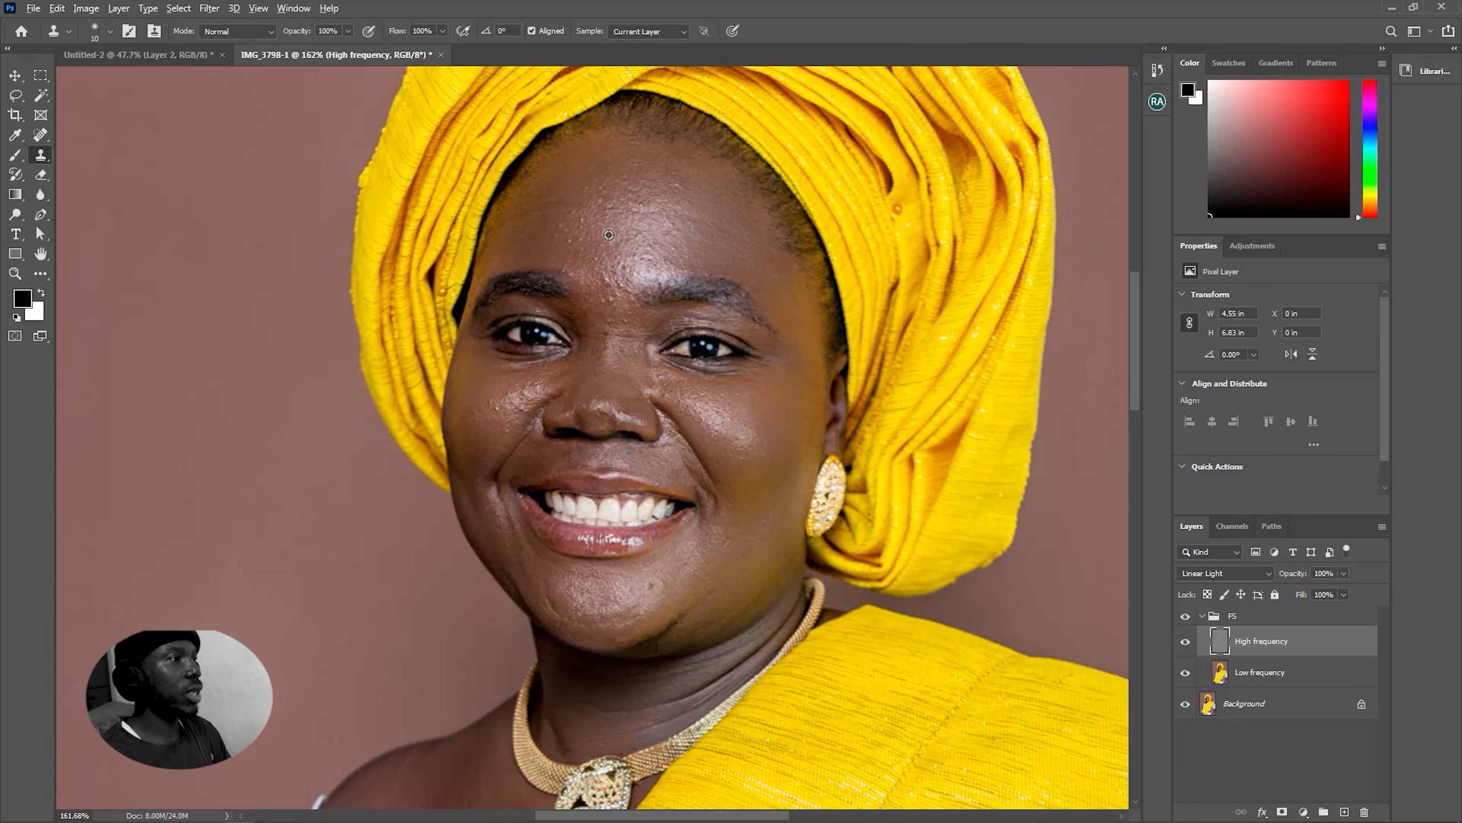
Reduce the Clone Stamp brush to 6 px with 0% hardness and clean up the skin texture between the eyebrows
{"action": "scroll", "coordinate": [608, 234], "scroll_direction": "up", "scroll_amount": 4}
{"action": "key", "text": "bracketleft"}
{"action": "key", "text": "bracketleft"}
{"action": "key", "text": "bracketleft"}
{"action": "key", "text": "bracketleft"}
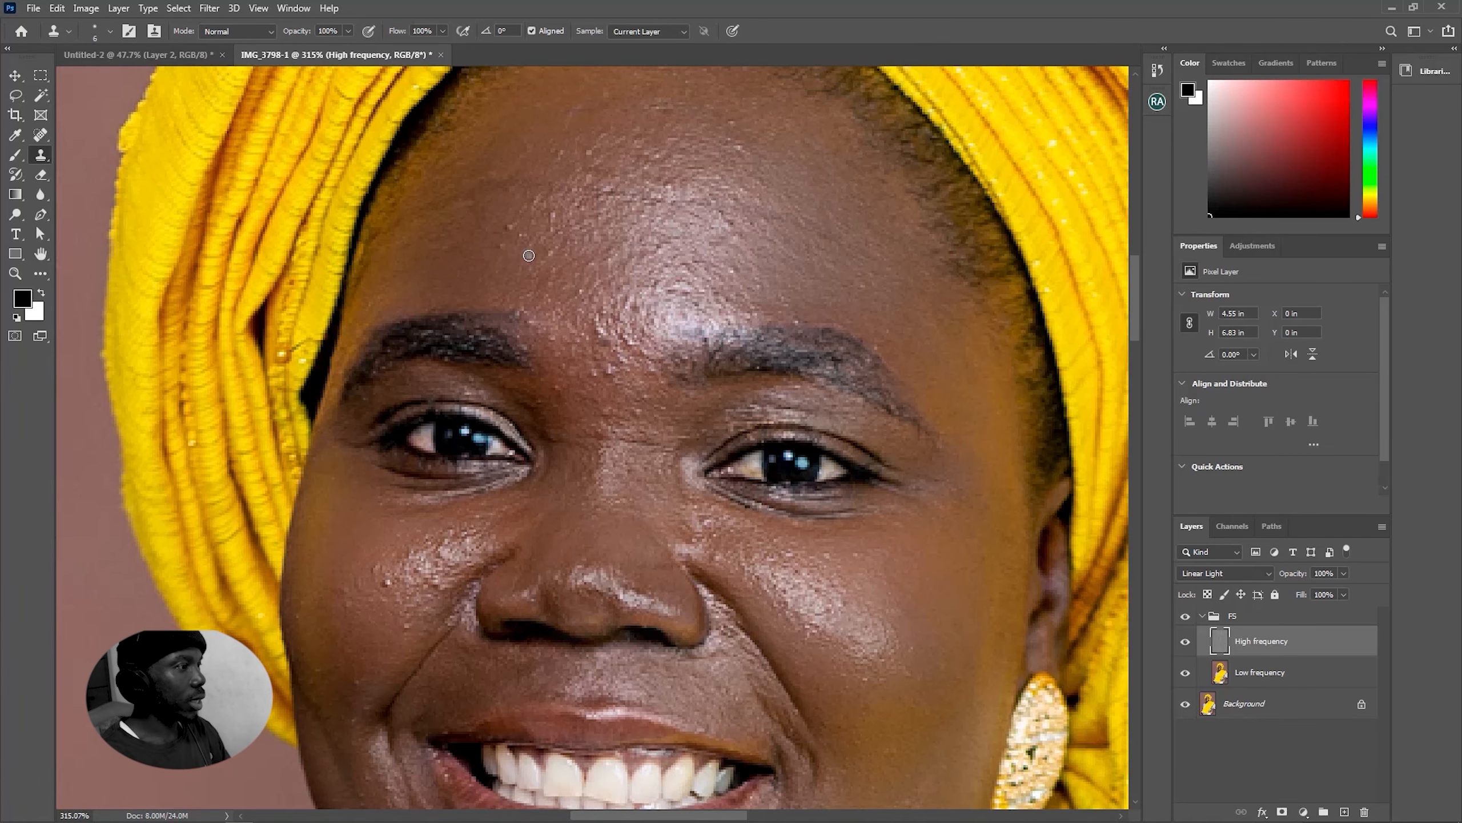
{"action": "right_click", "coordinate": [528, 255]}
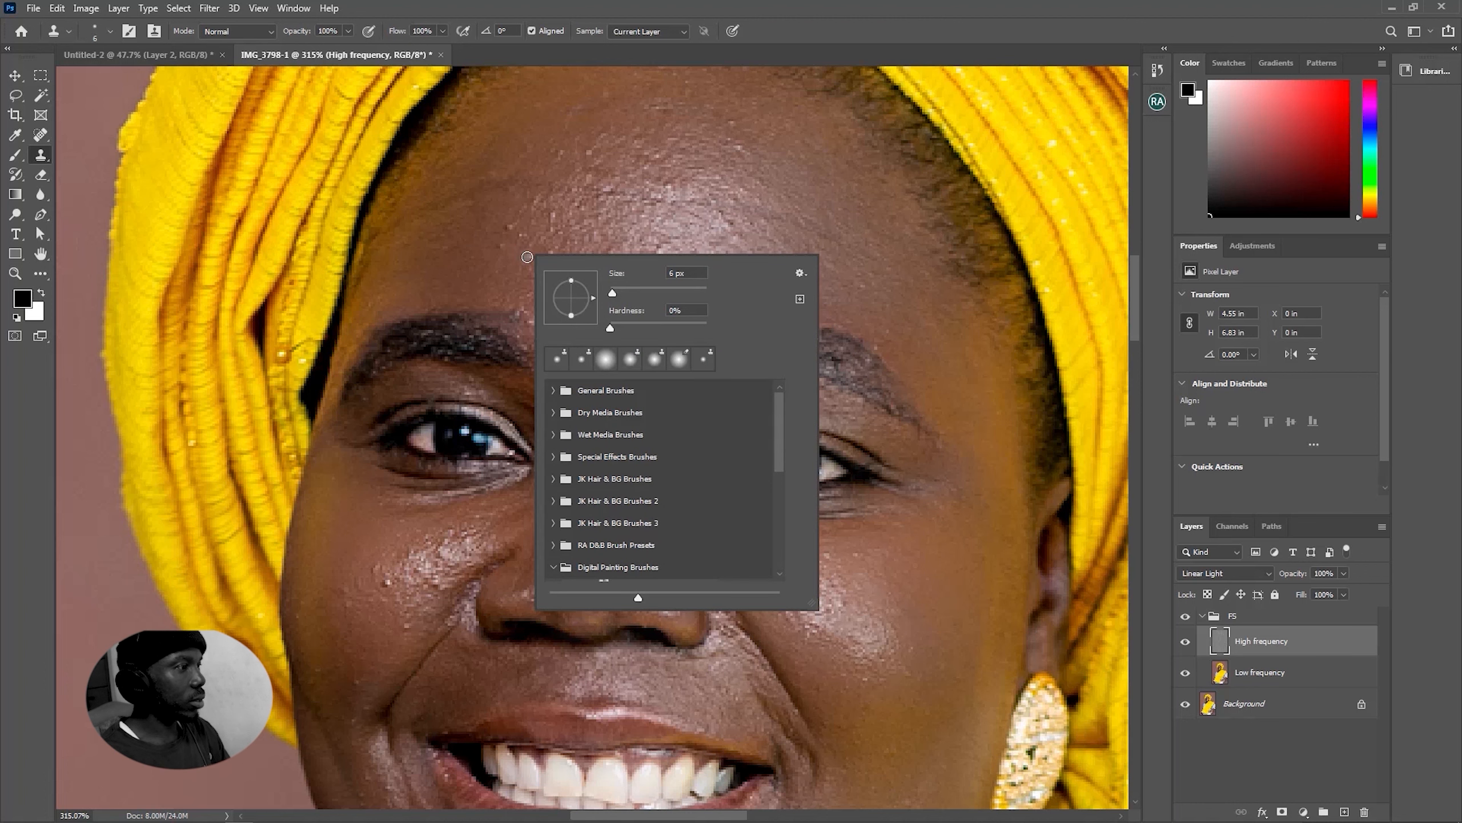
{"action": "left_click", "coordinate": [528, 257]}
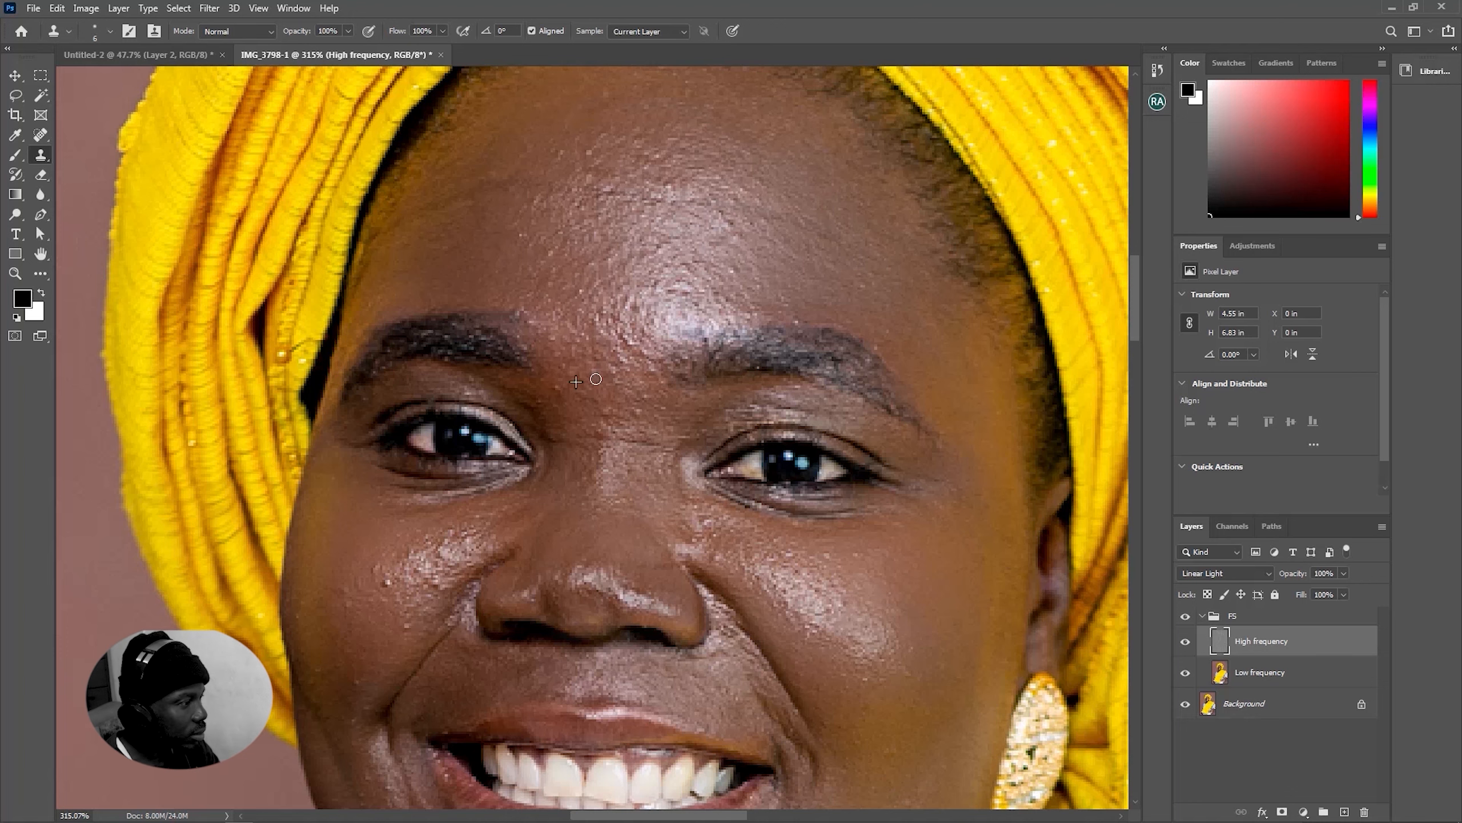
{"action": "scroll", "coordinate": [740, 559], "scroll_direction": "down", "scroll_amount": 1}
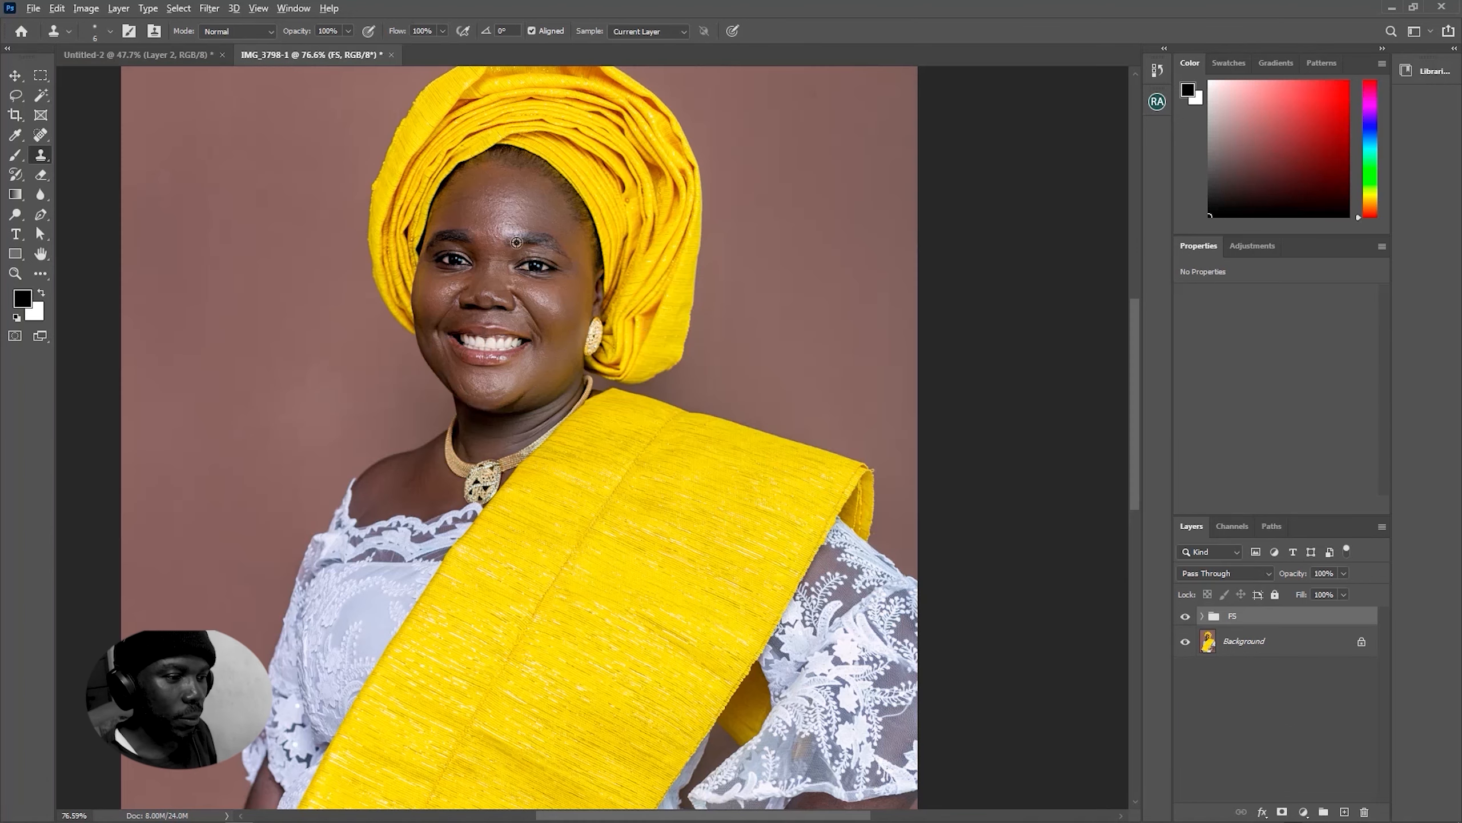
Add a Hue/Saturation adjustment layer above the FS group and set its saturation to -100
{"action": "scroll", "coordinate": [516, 242], "scroll_direction": "up", "scroll_amount": 3}
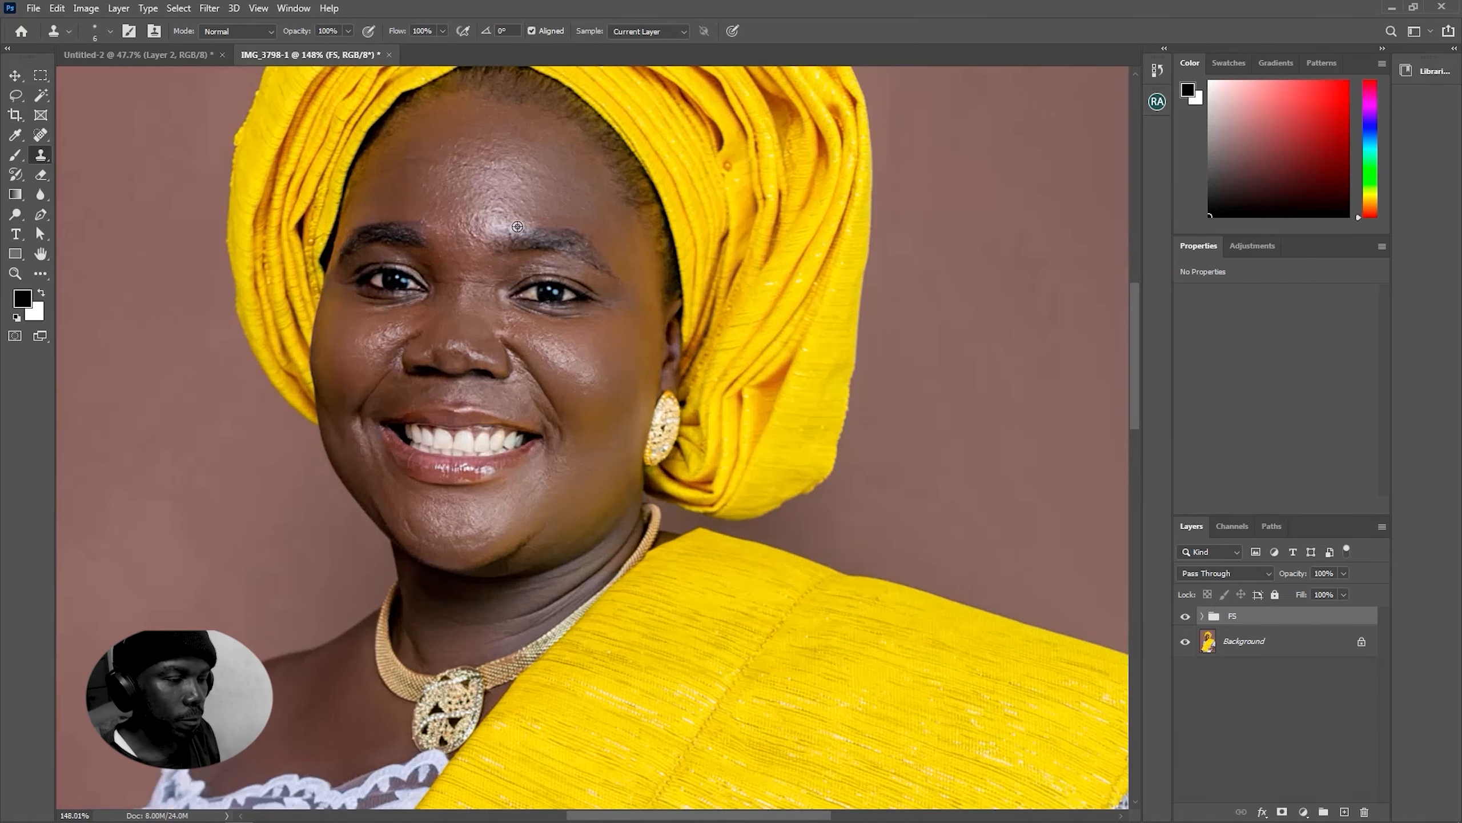
{"action": "scroll", "coordinate": [517, 226], "scroll_direction": "down", "scroll_amount": 5}
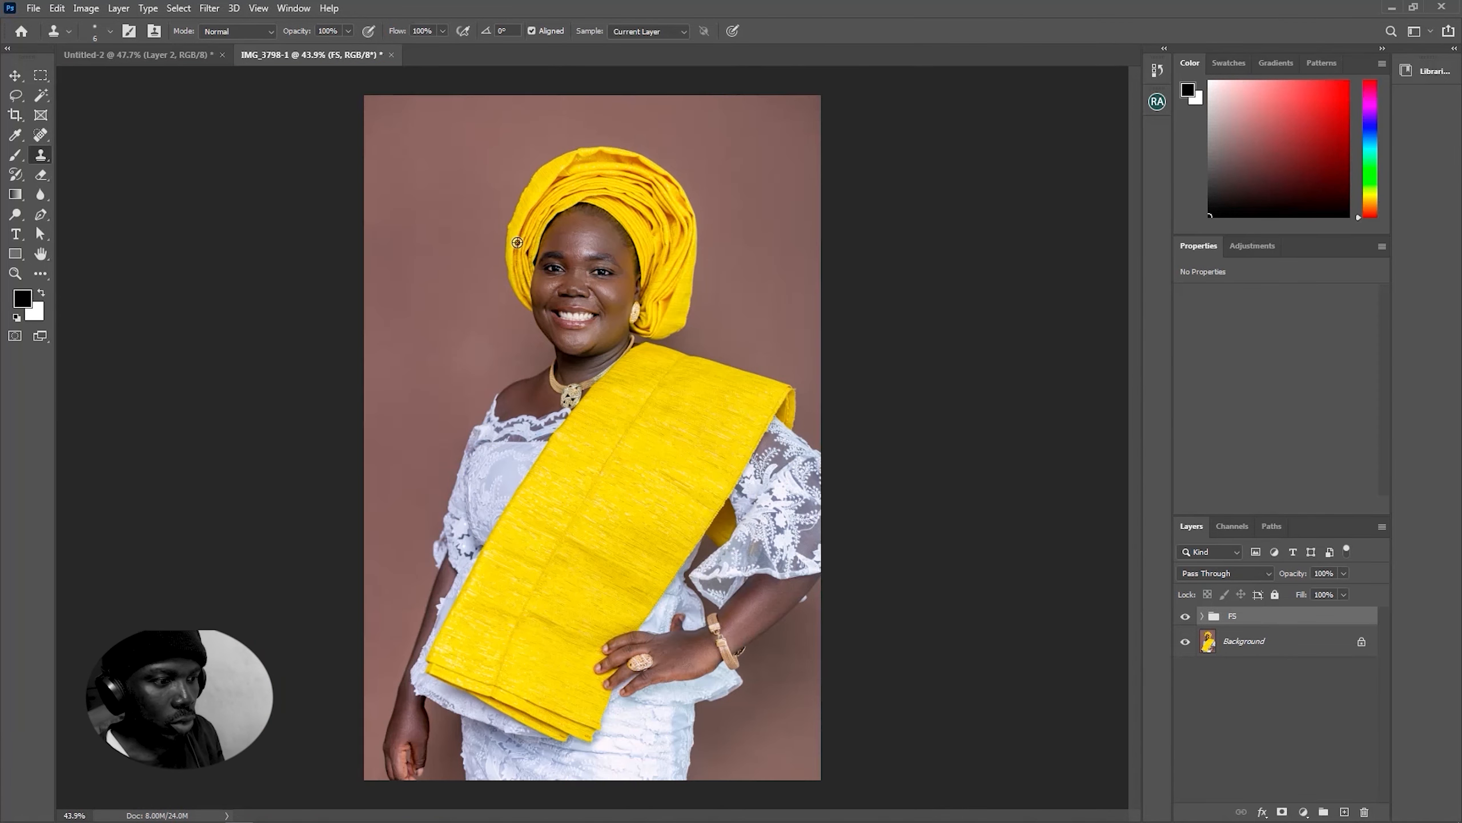
{"action": "left_click", "coordinate": [1304, 812]}
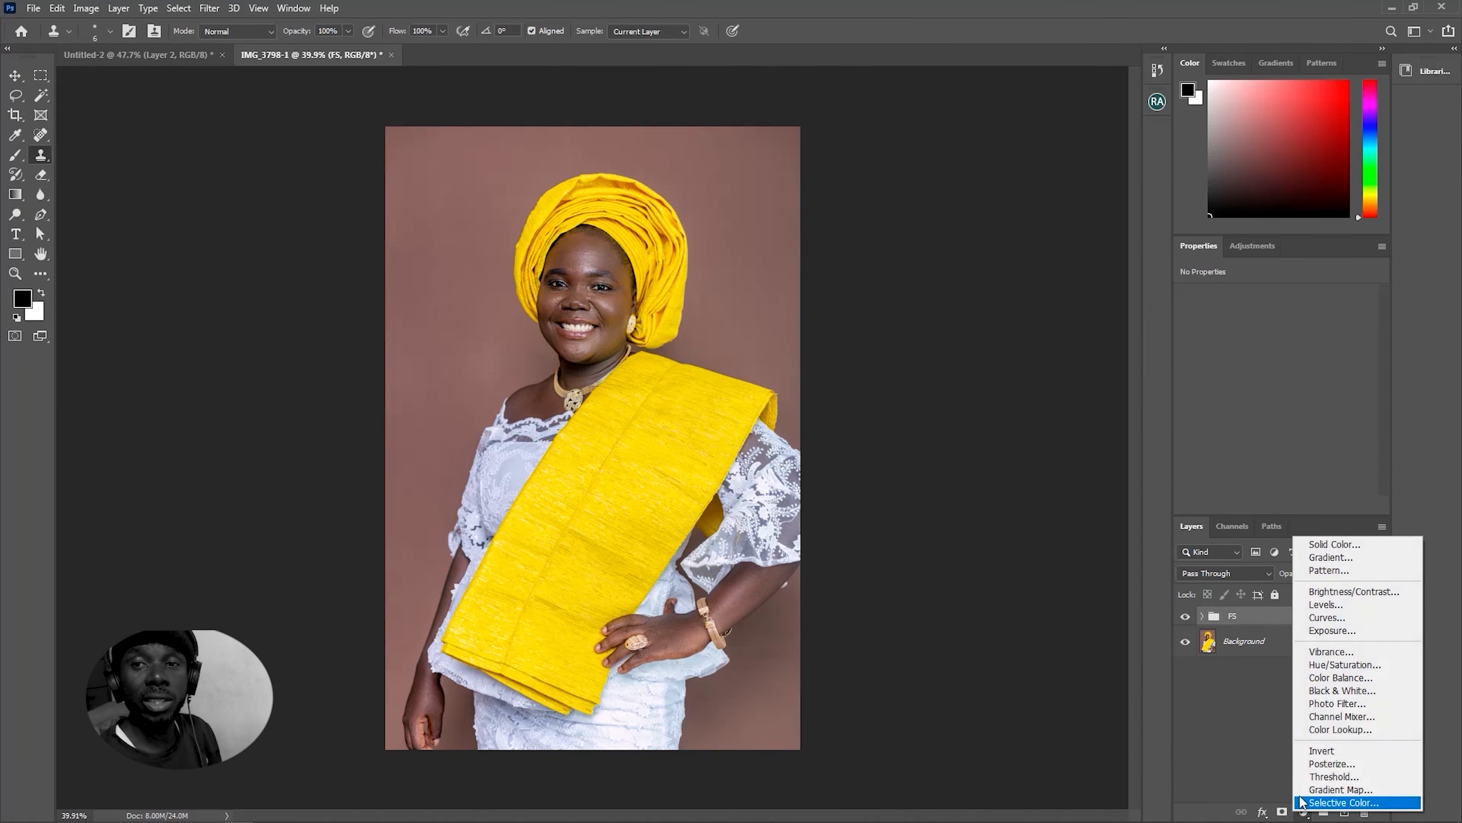
{"action": "left_click", "coordinate": [1339, 666]}
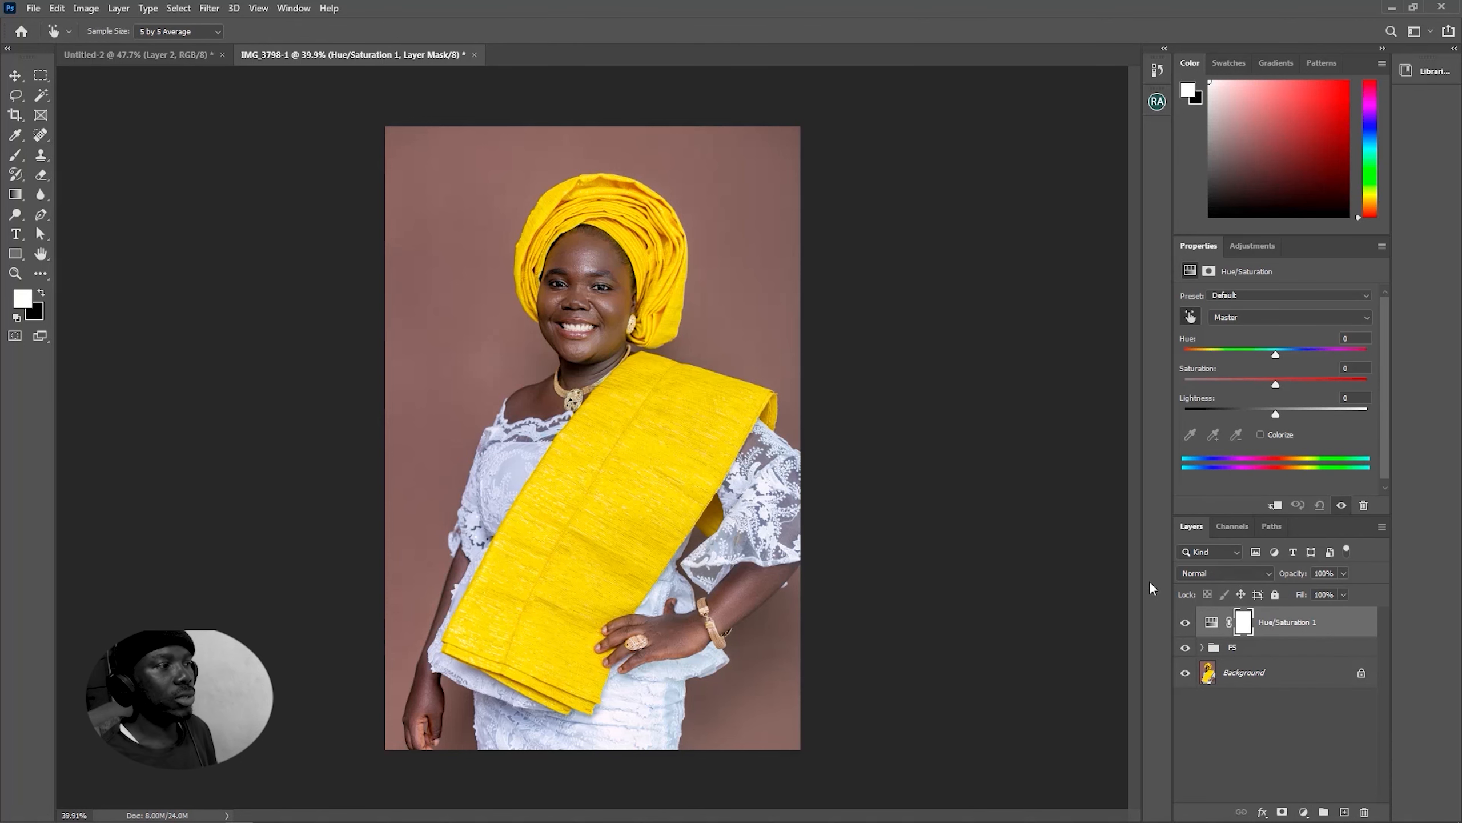
{"action": "scroll", "coordinate": [587, 230], "scroll_direction": "up", "scroll_amount": 3}
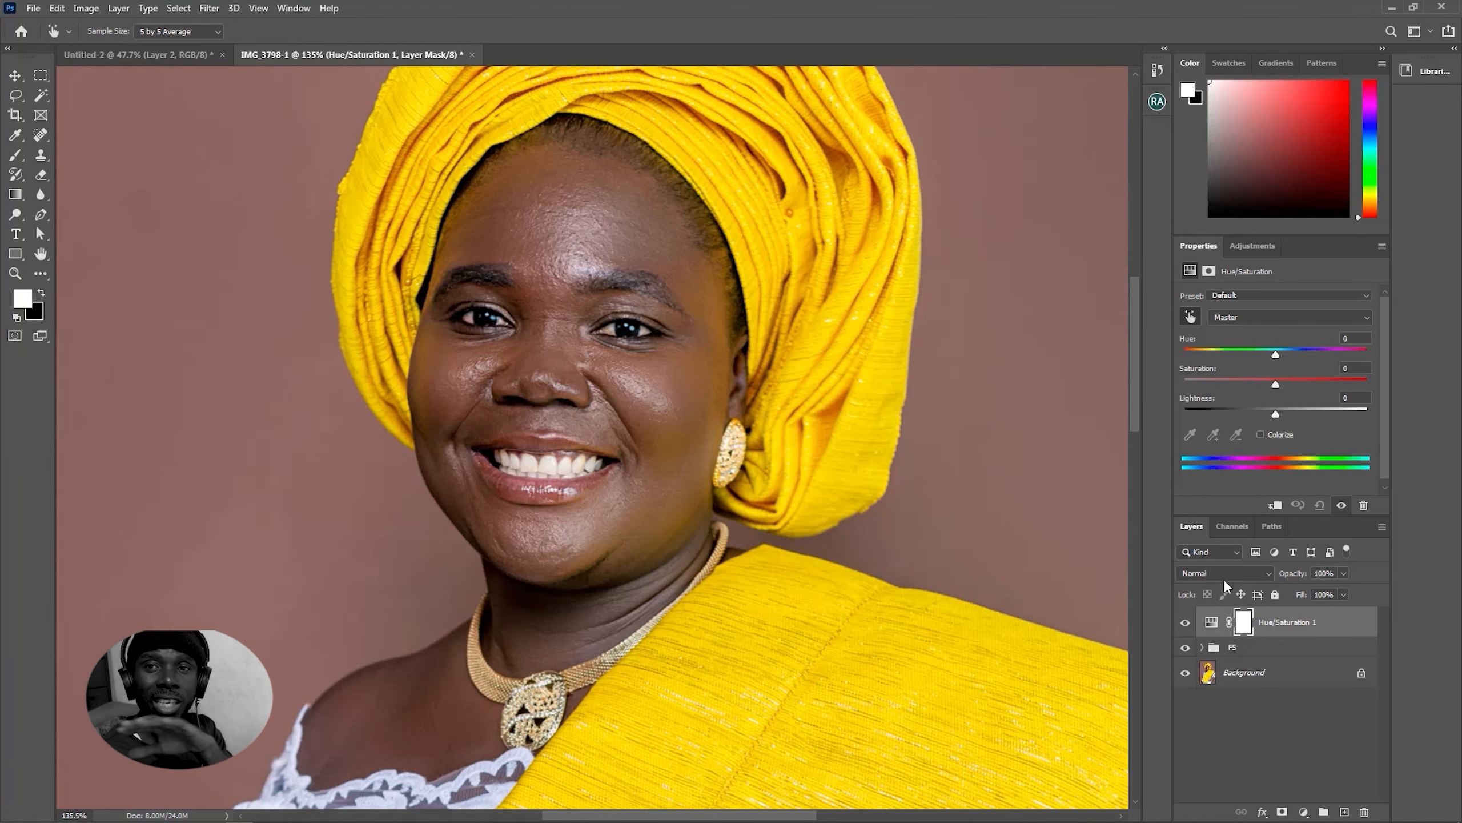
{"action": "left_click_drag", "start_coordinate": [1275, 384], "coordinate": [1280, 385]}
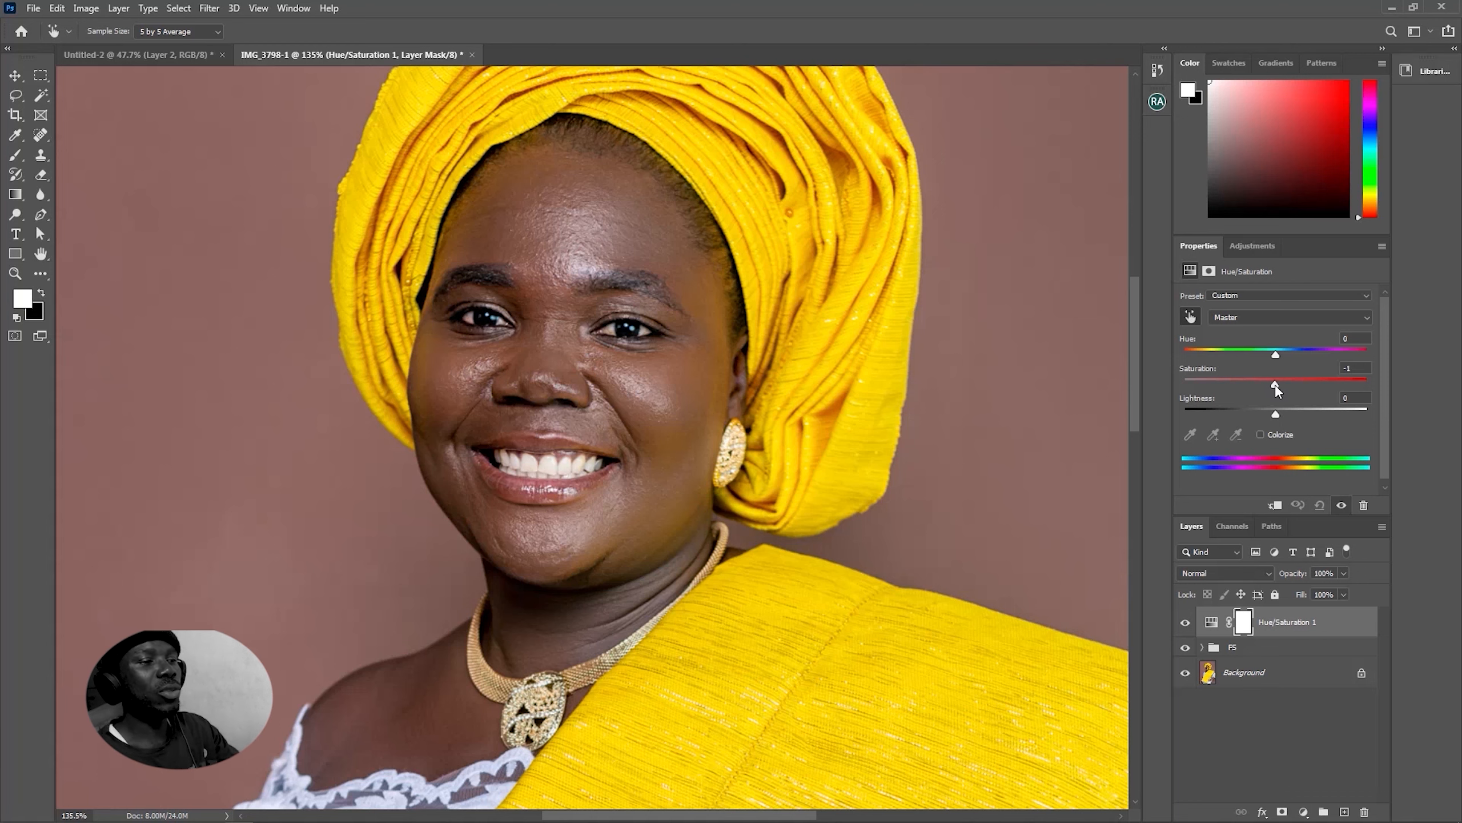
{"action": "left_click_drag", "start_coordinate": [1113, 429], "coordinate": [909, 452]}
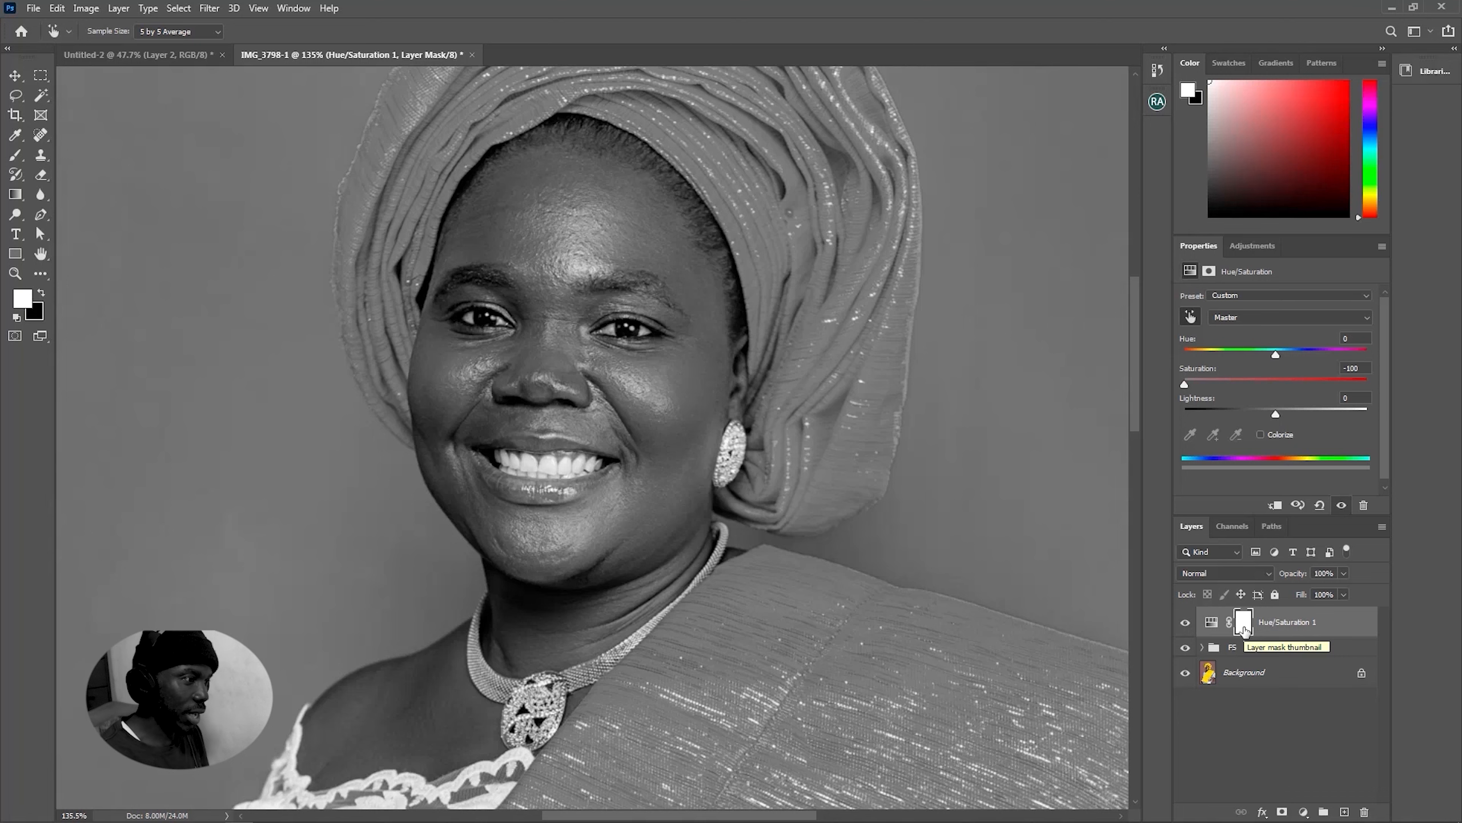
Invert the Hue/Saturation layer's mask to black and choose the Brush tool with 0% hardness
{"action": "left_click_drag", "start_coordinate": [1244, 629], "coordinate": [1246, 631]}
{"action": "key", "text": "ctrl+i"}
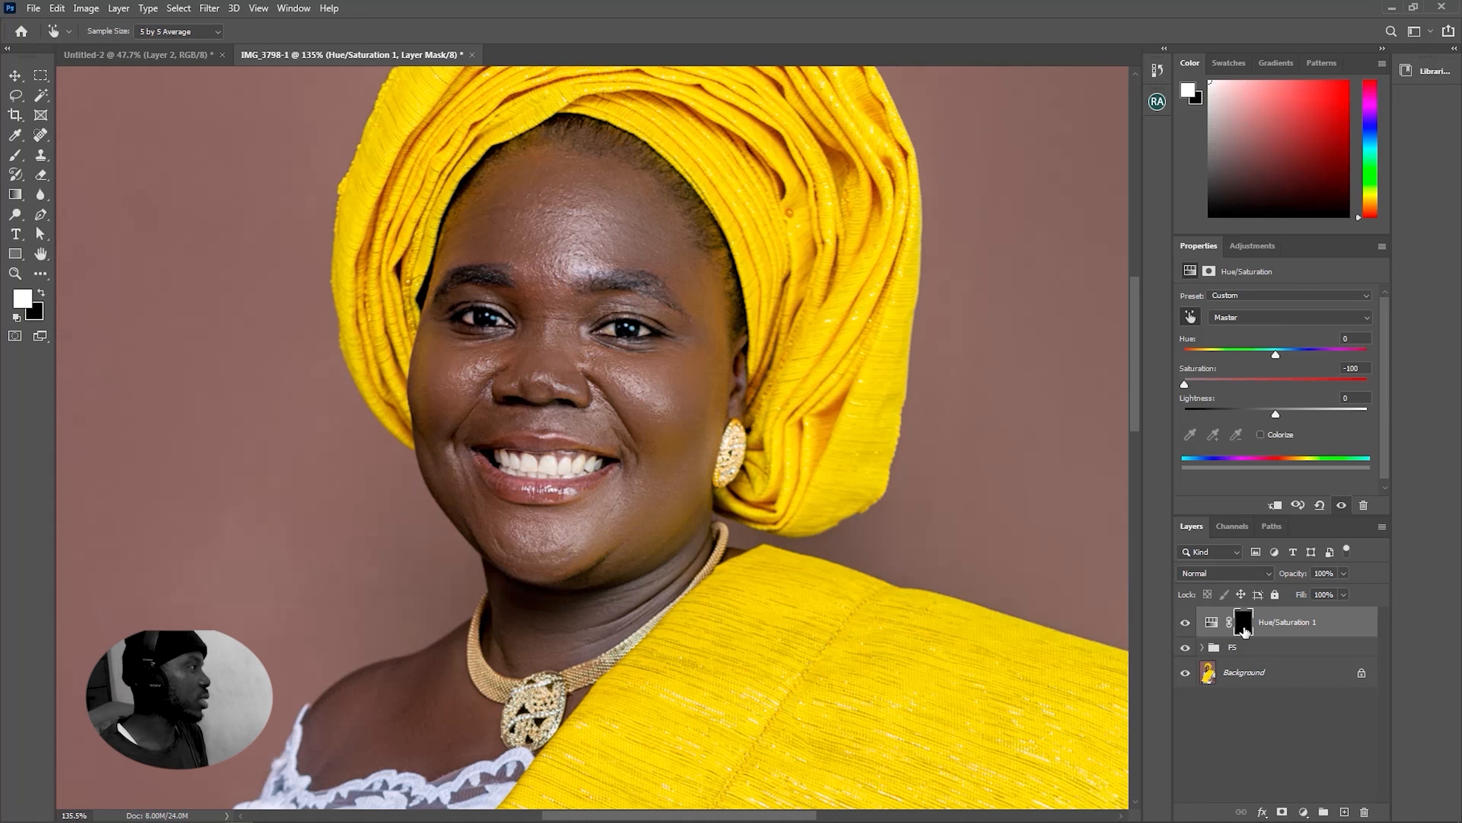
{"action": "left_click", "coordinate": [22, 160]}
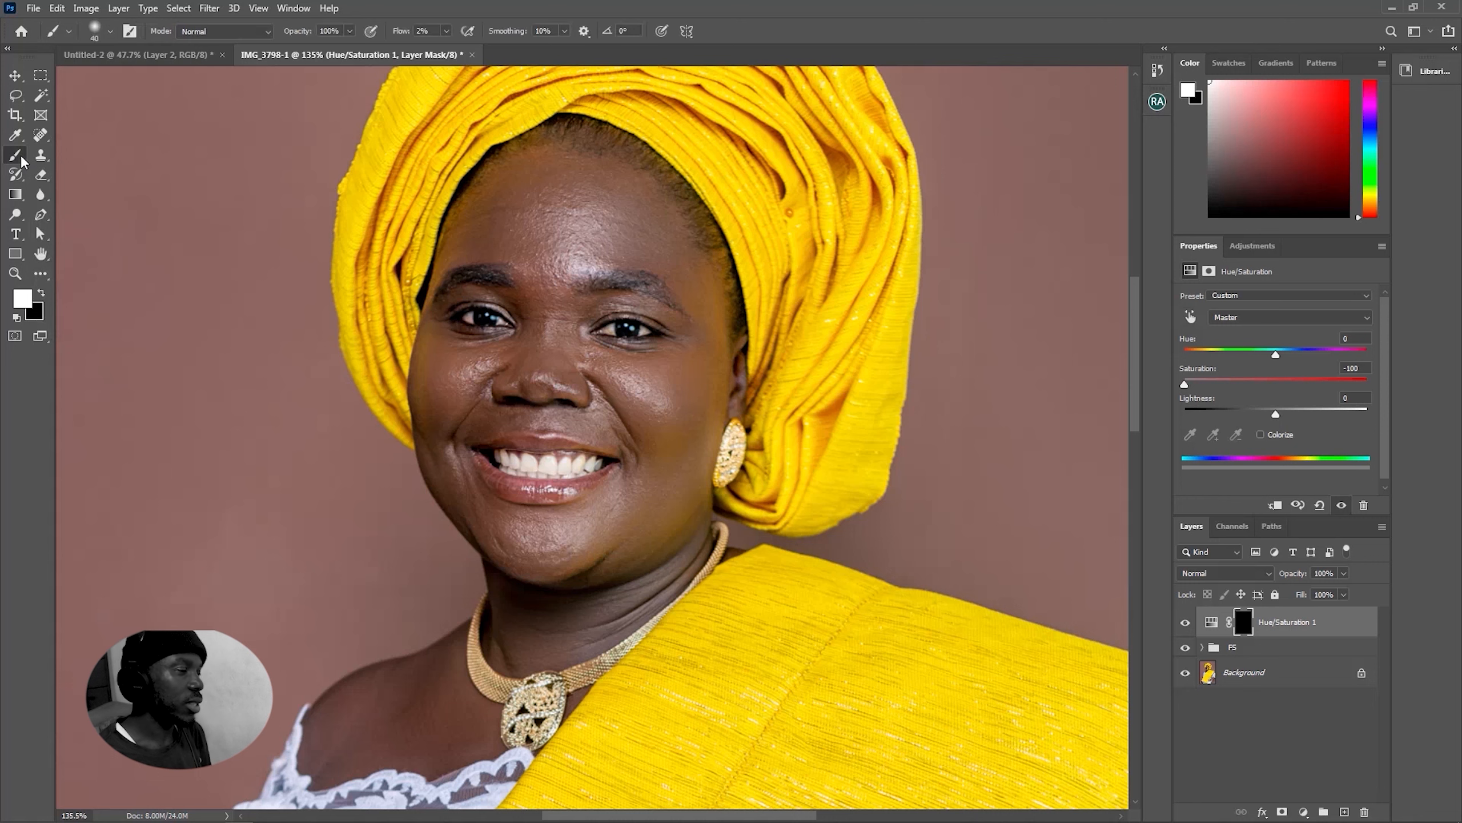
{"action": "right_click", "coordinate": [738, 352]}
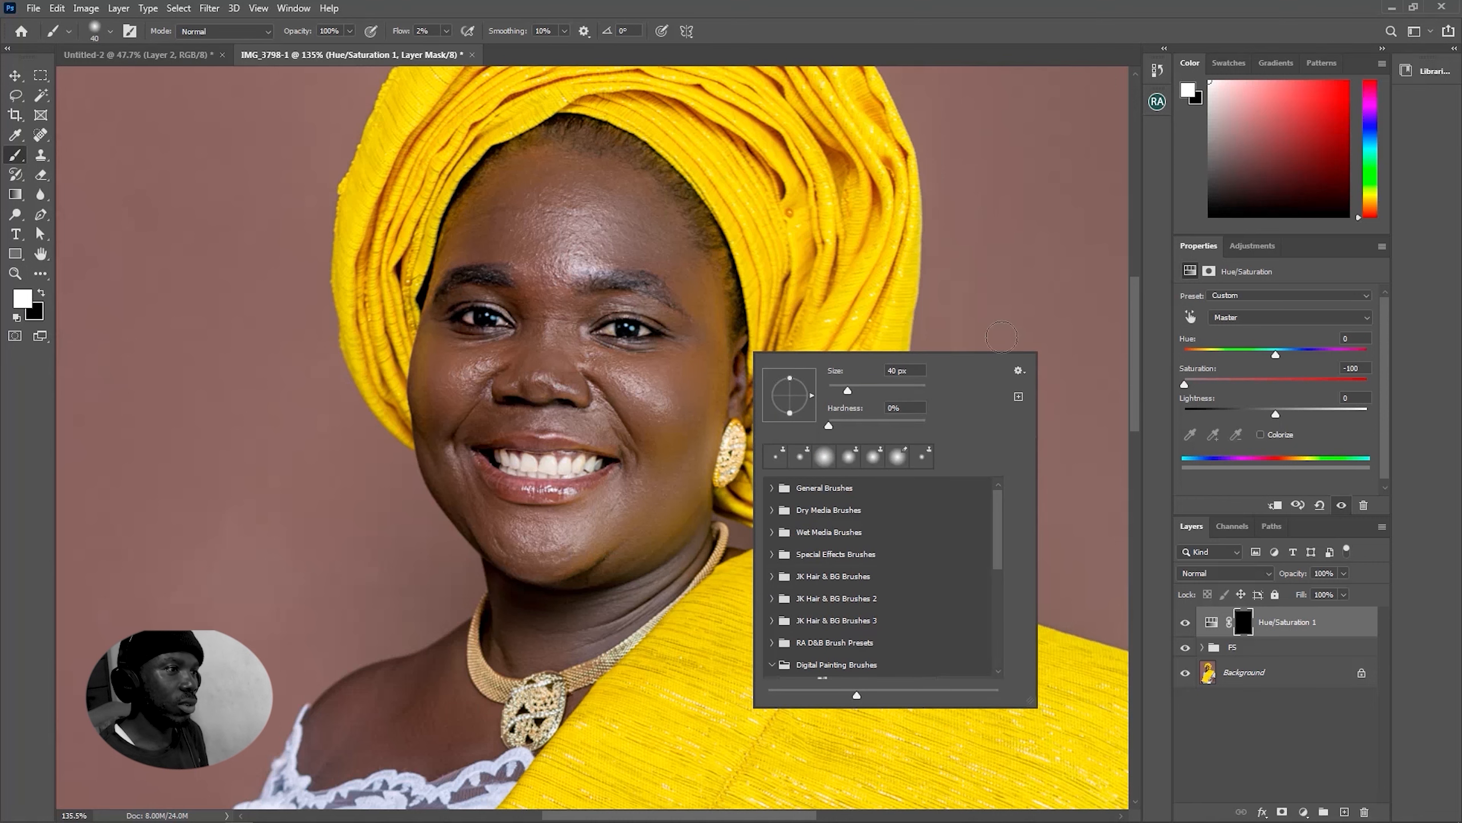
{"action": "right_click", "coordinate": [1039, 262]}
{"action": "left_click", "coordinate": [1145, 218]}
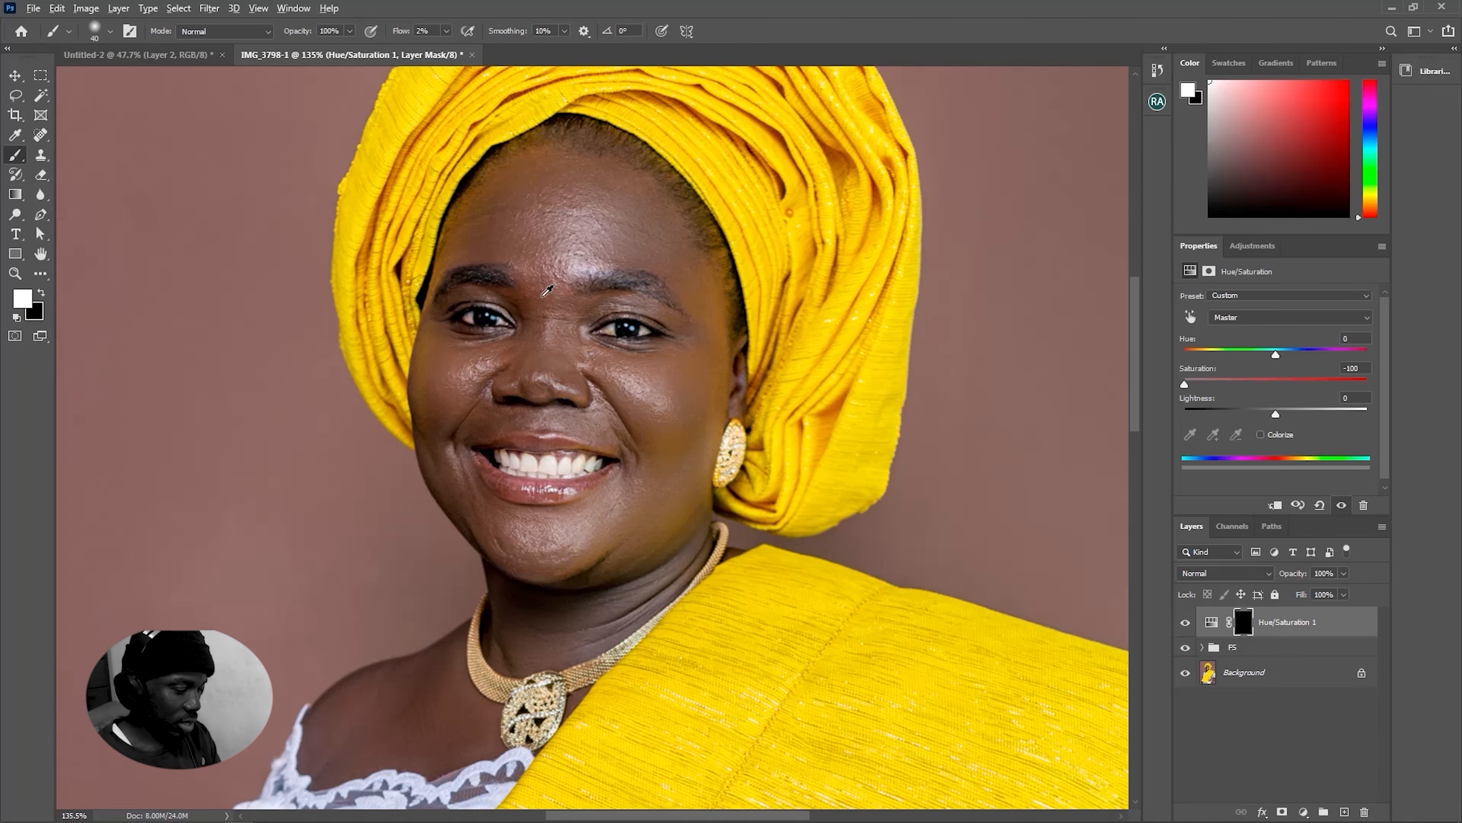
Paint white on the Hue/Saturation mask over the whites of both eyes with a small brush at 100% flow
{"action": "scroll", "coordinate": [546, 290], "scroll_direction": "up", "scroll_amount": 5}
{"action": "key", "text": "bracketleft"}
{"action": "key", "text": "bracketleft"}
{"action": "key", "text": "bracketleft"}
{"action": "key", "text": "bracketleft"}
{"action": "key", "text": "bracketleft"}
{"action": "key", "text": "bracketleft"}
{"action": "key", "text": "bracketleft"}
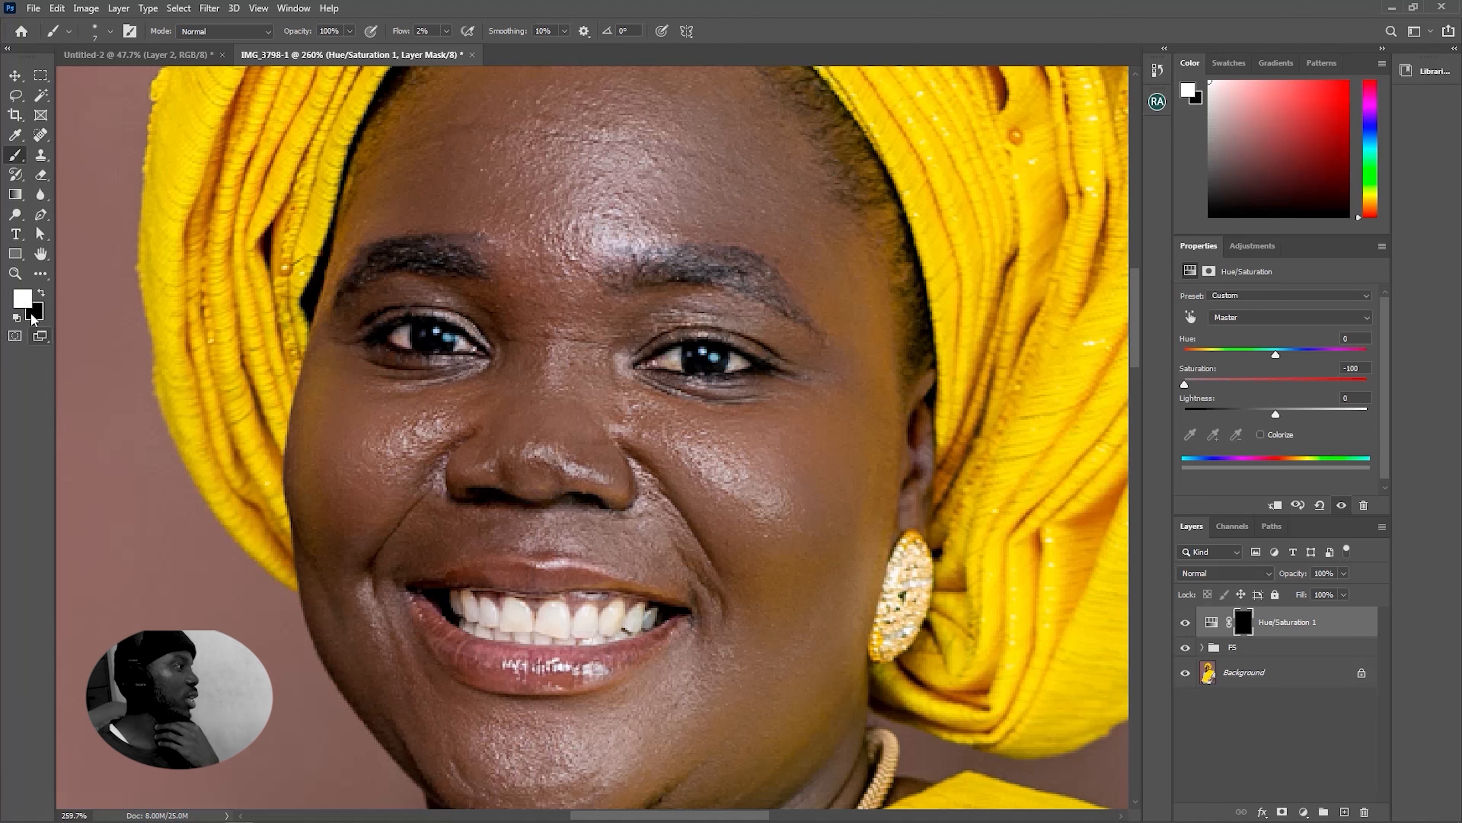
{"action": "left_click", "coordinate": [41, 293]}
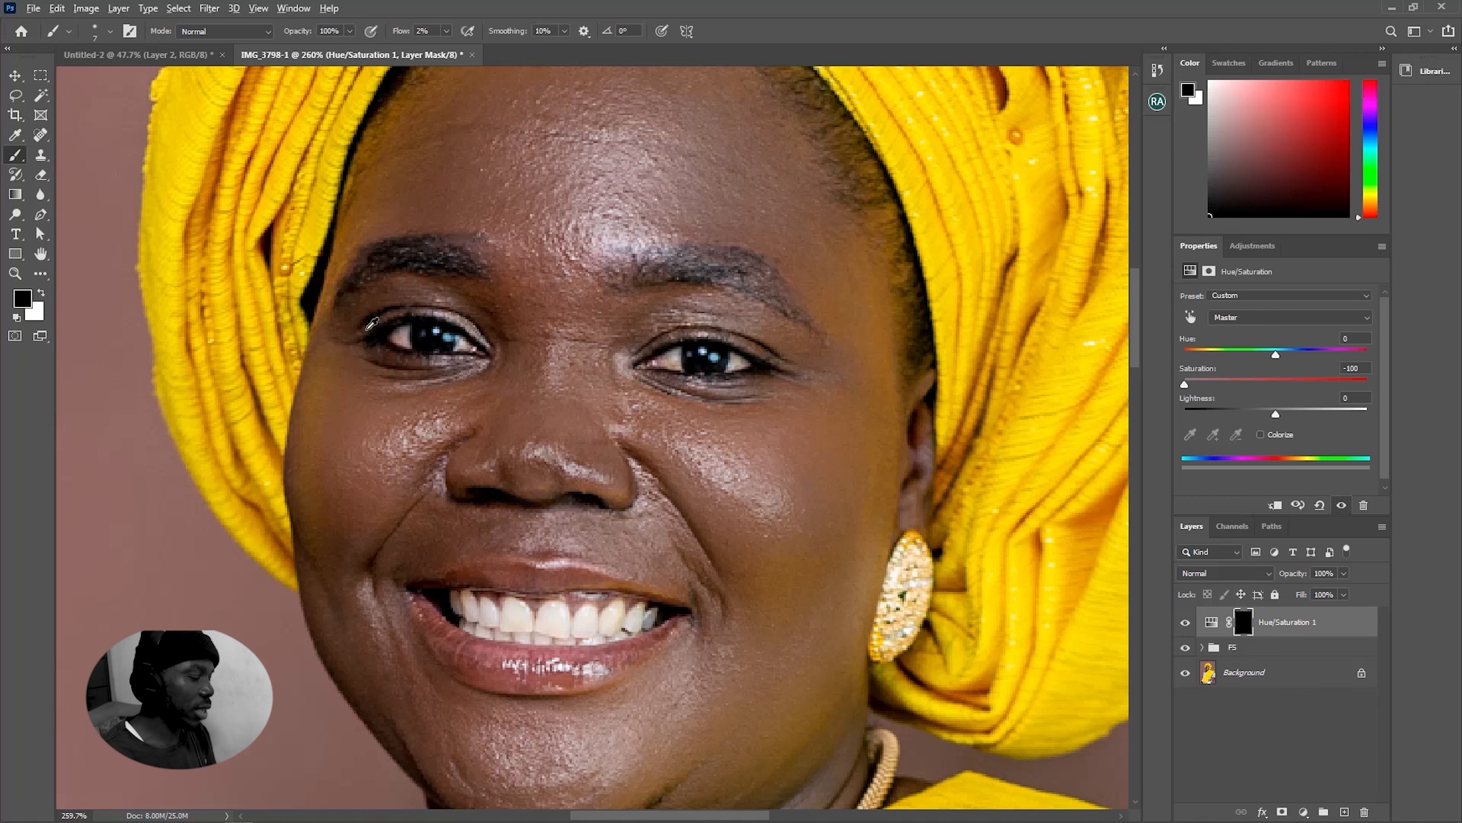
{"action": "scroll", "coordinate": [371, 324], "scroll_direction": "up", "scroll_amount": 2}
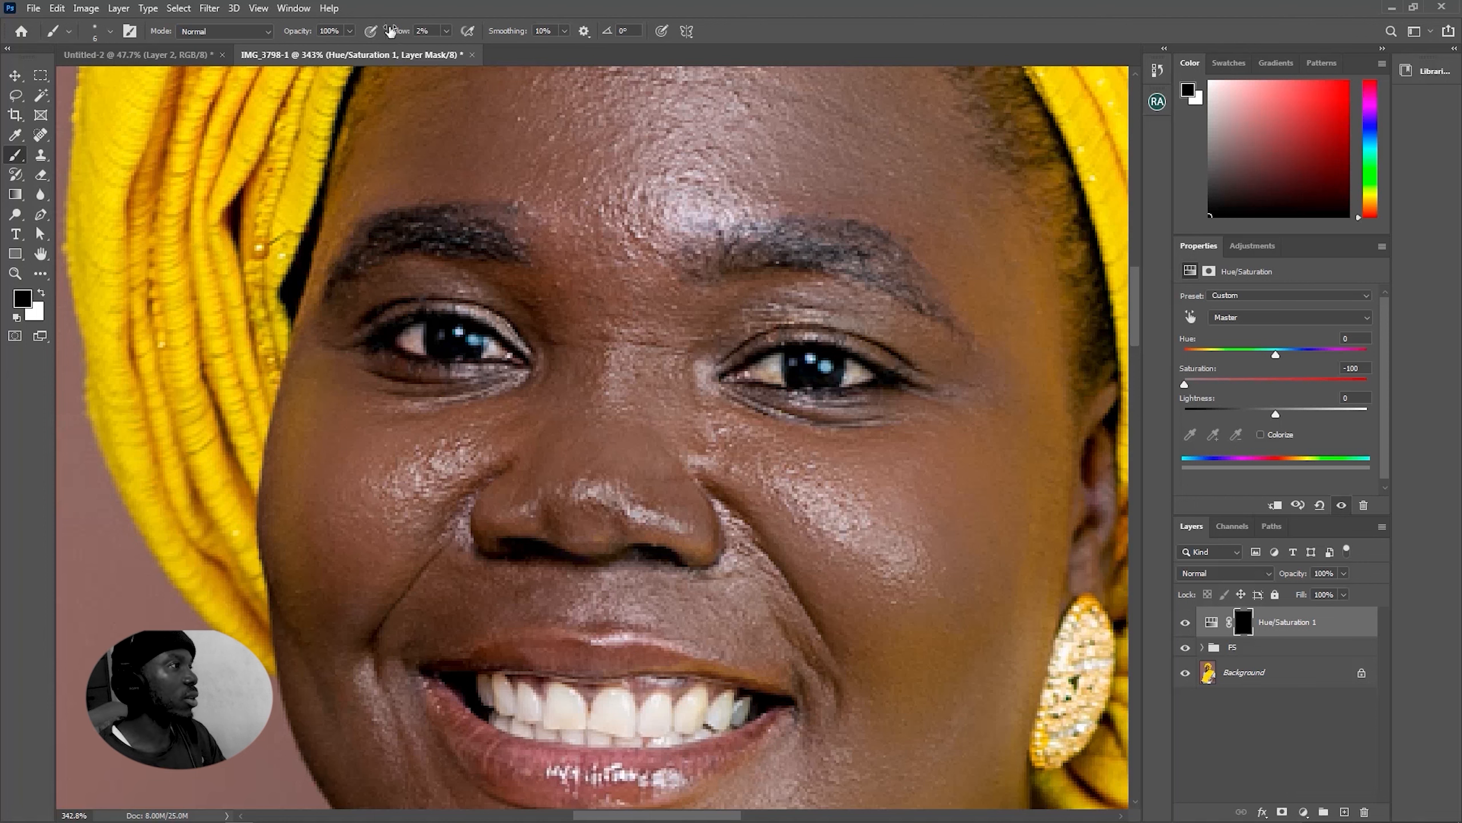
{"action": "left_click_drag", "start_coordinate": [390, 32], "coordinate": [477, 47]}
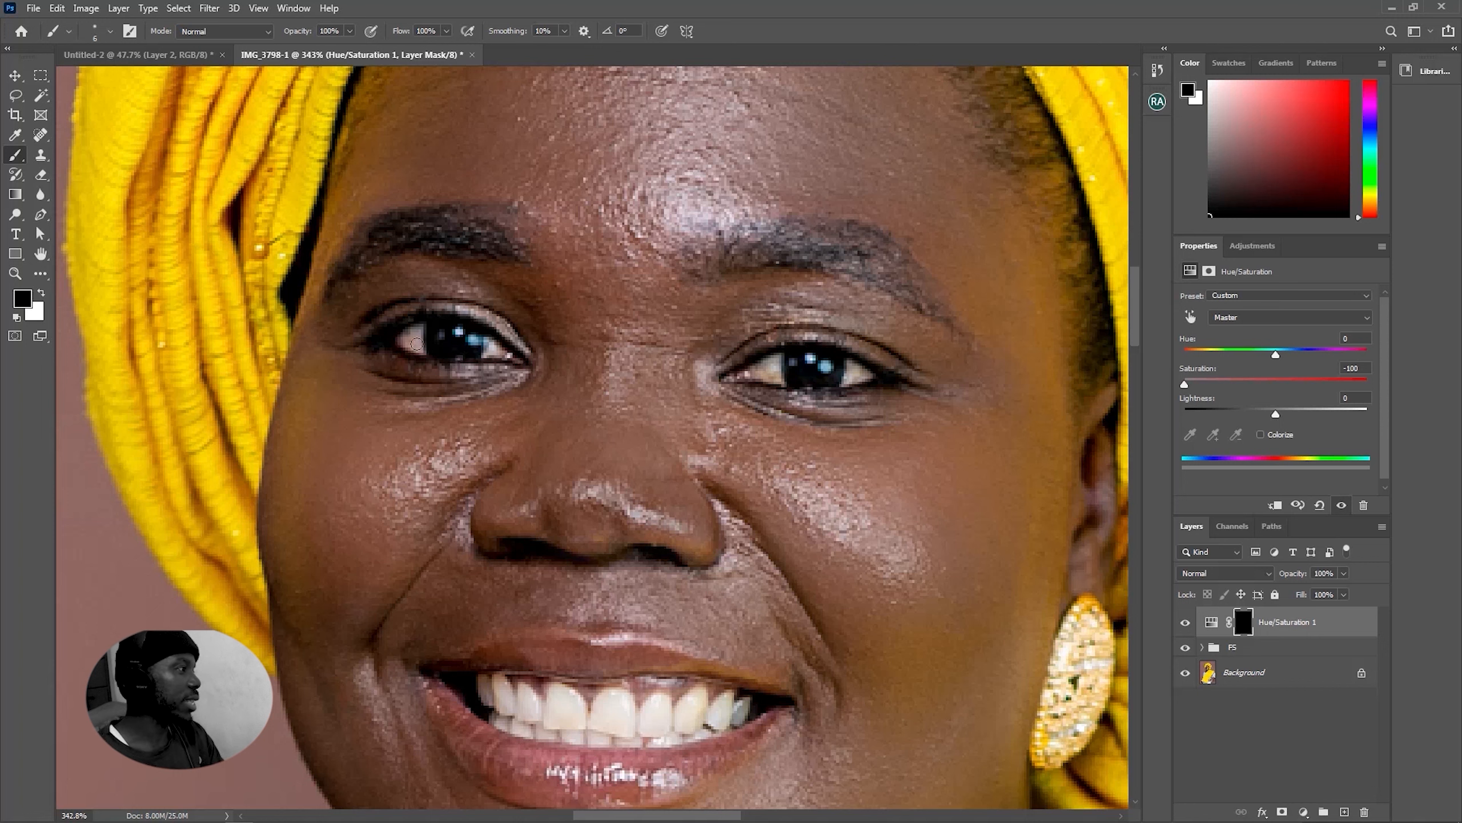
{"action": "left_click", "coordinate": [41, 294]}
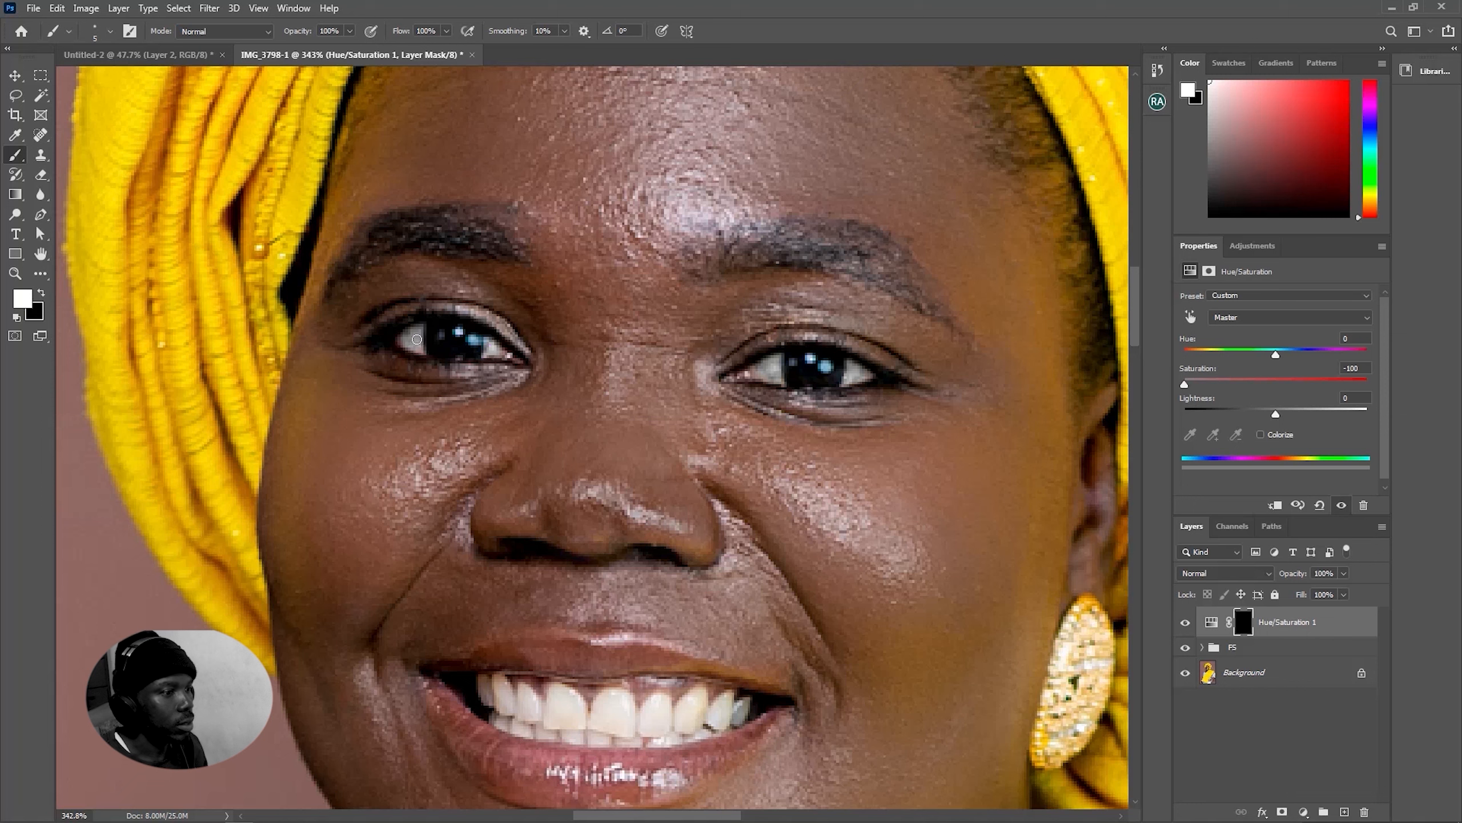
Compare the eyes with the Hue/Saturation layer hidden and shown
{"action": "left_click", "coordinate": [1184, 623]}
{"action": "left_click", "coordinate": [1184, 627]}
{"action": "left_click", "coordinate": [1184, 627]}
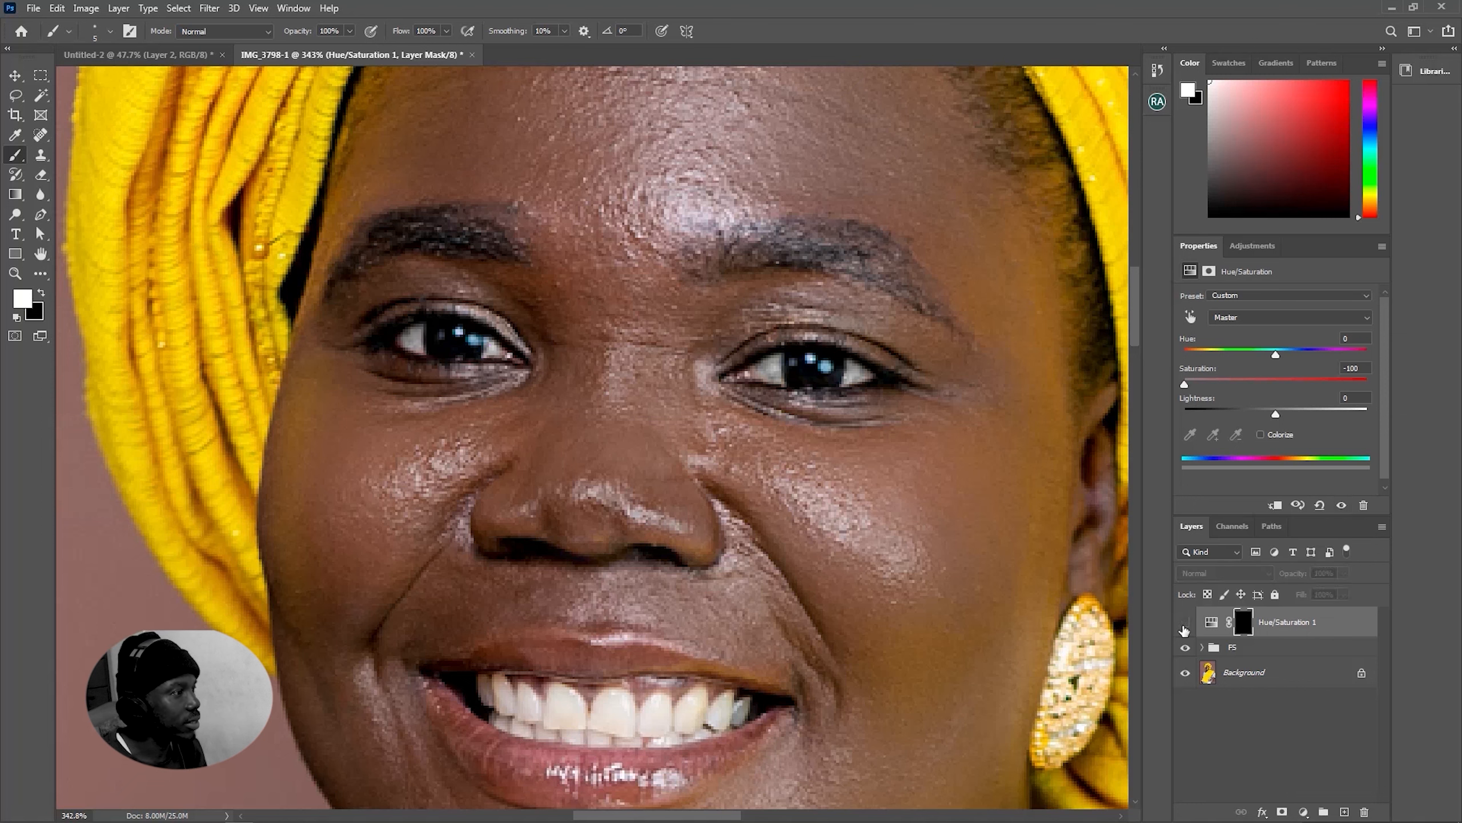
{"action": "left_click", "coordinate": [1184, 627]}
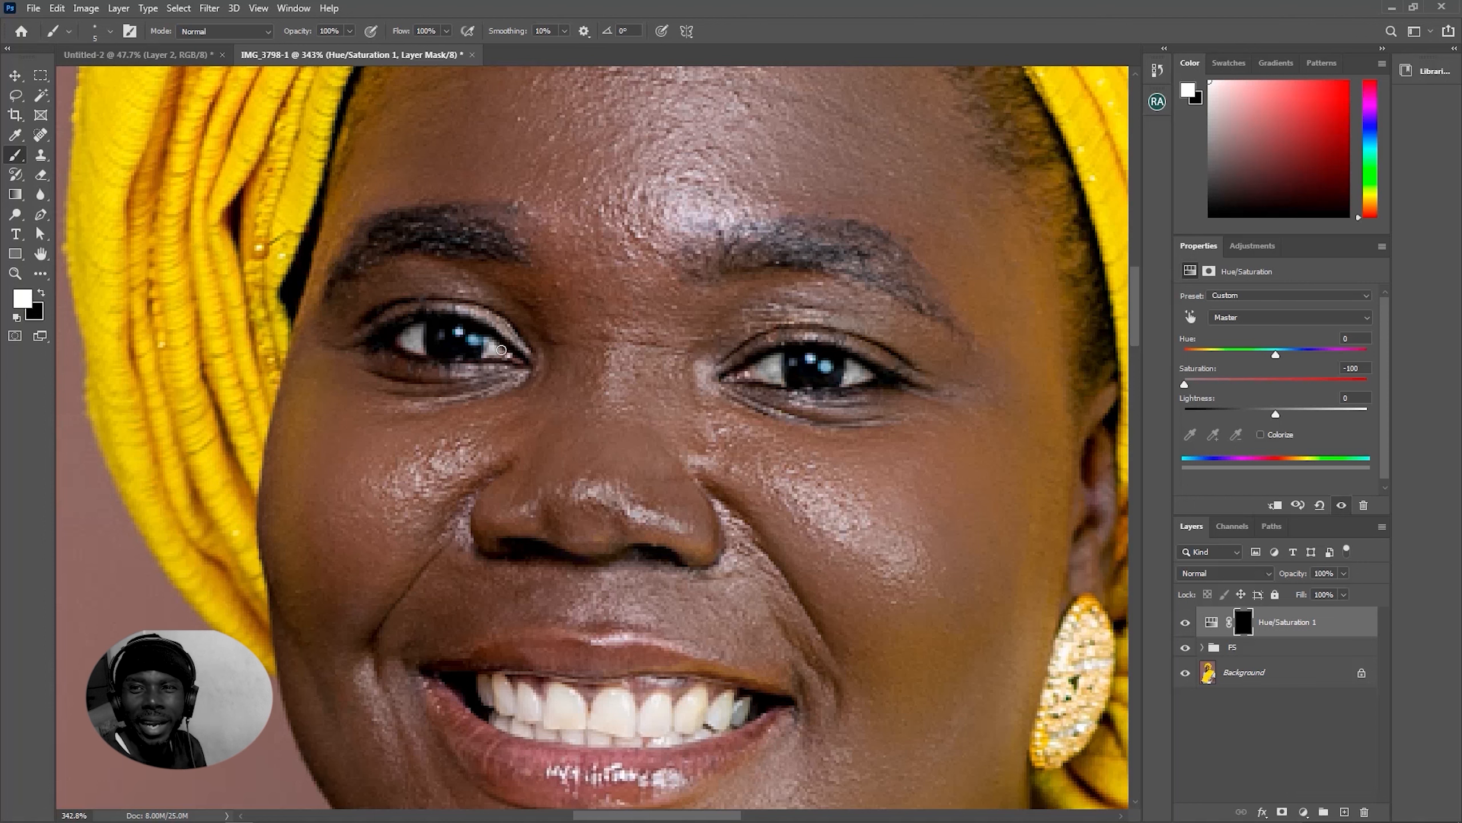
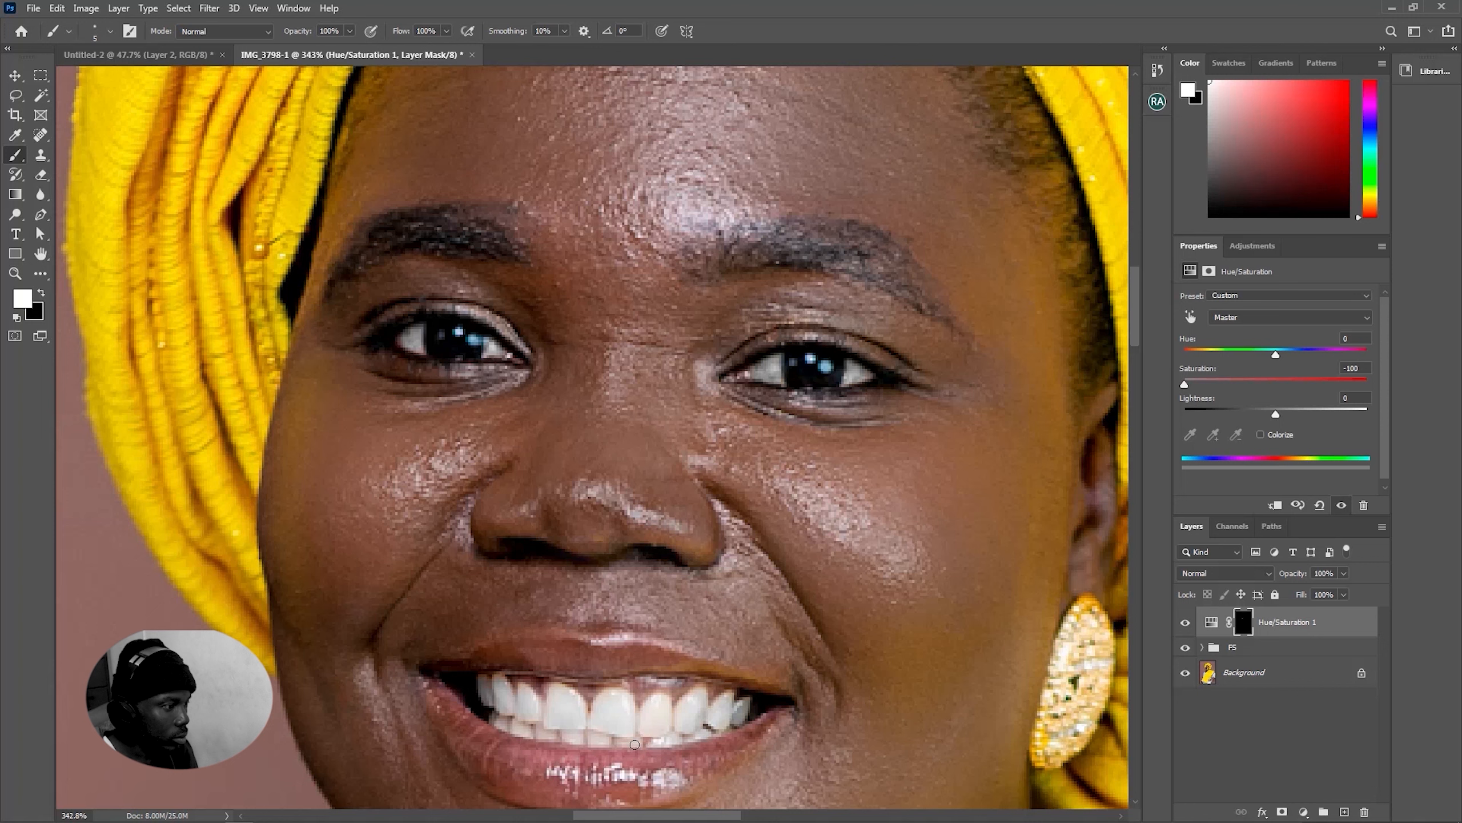
Paint white on the Hue/Saturation mask over the teeth to remove their yellow cast, and compare with the layer hidden
{"action": "left_click_drag", "start_coordinate": [612, 741], "coordinate": [504, 723]}
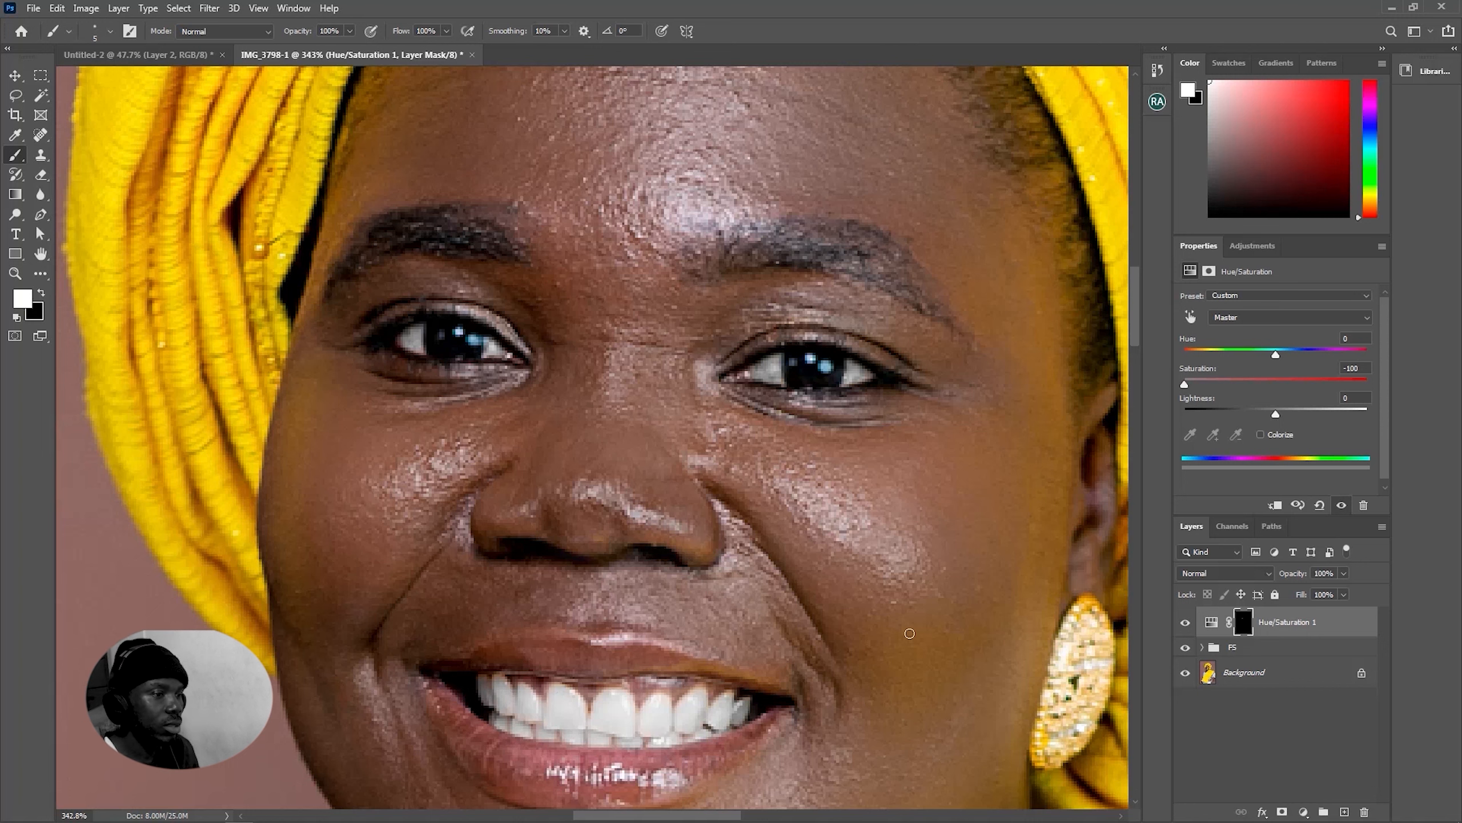
{"action": "left_click", "coordinate": [1185, 626]}
{"action": "left_click", "coordinate": [1186, 628]}
{"action": "left_click", "coordinate": [1188, 629]}
{"action": "left_click", "coordinate": [1186, 628]}
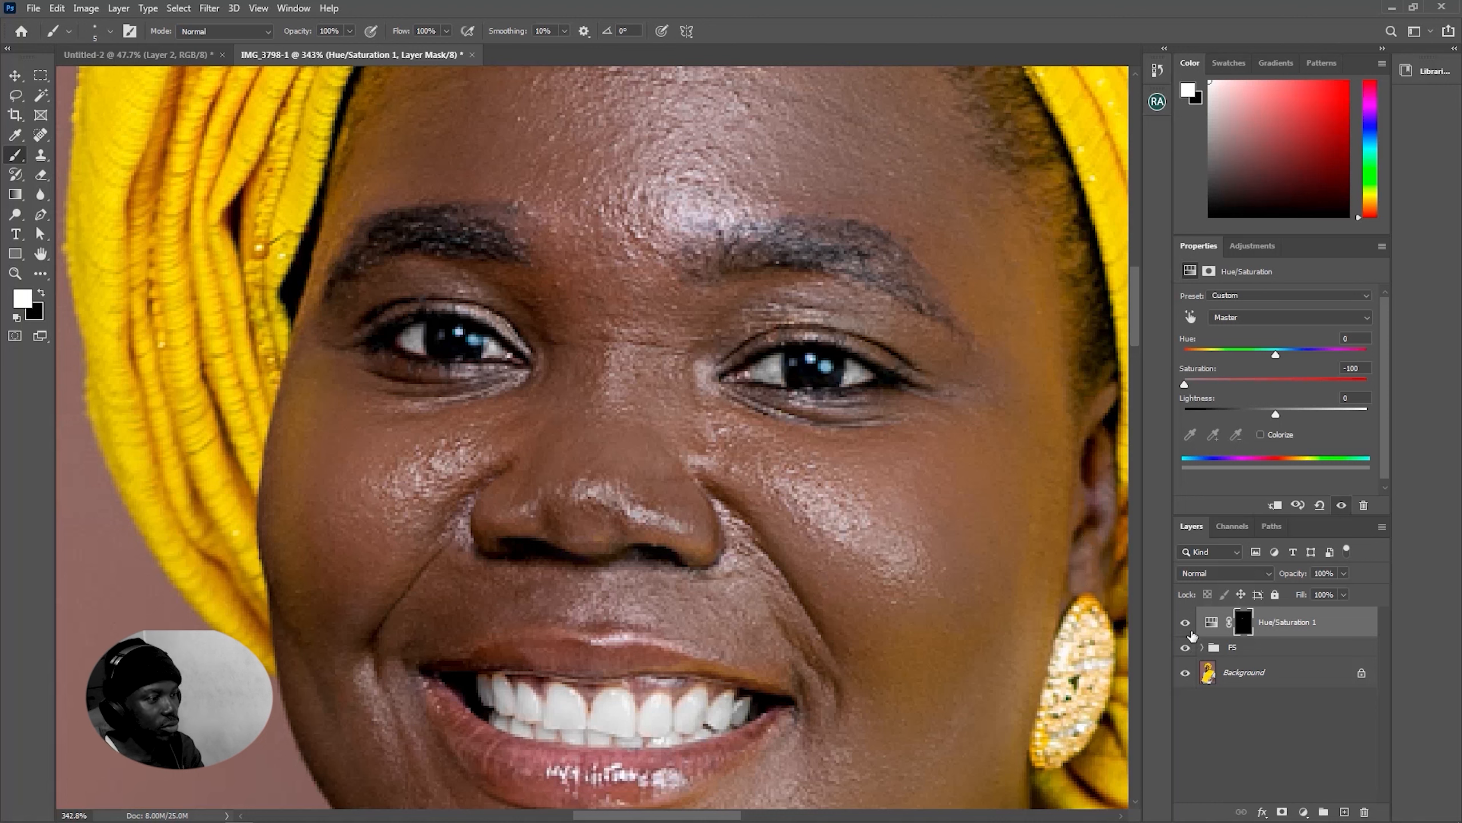
{"action": "left_click", "coordinate": [1184, 624]}
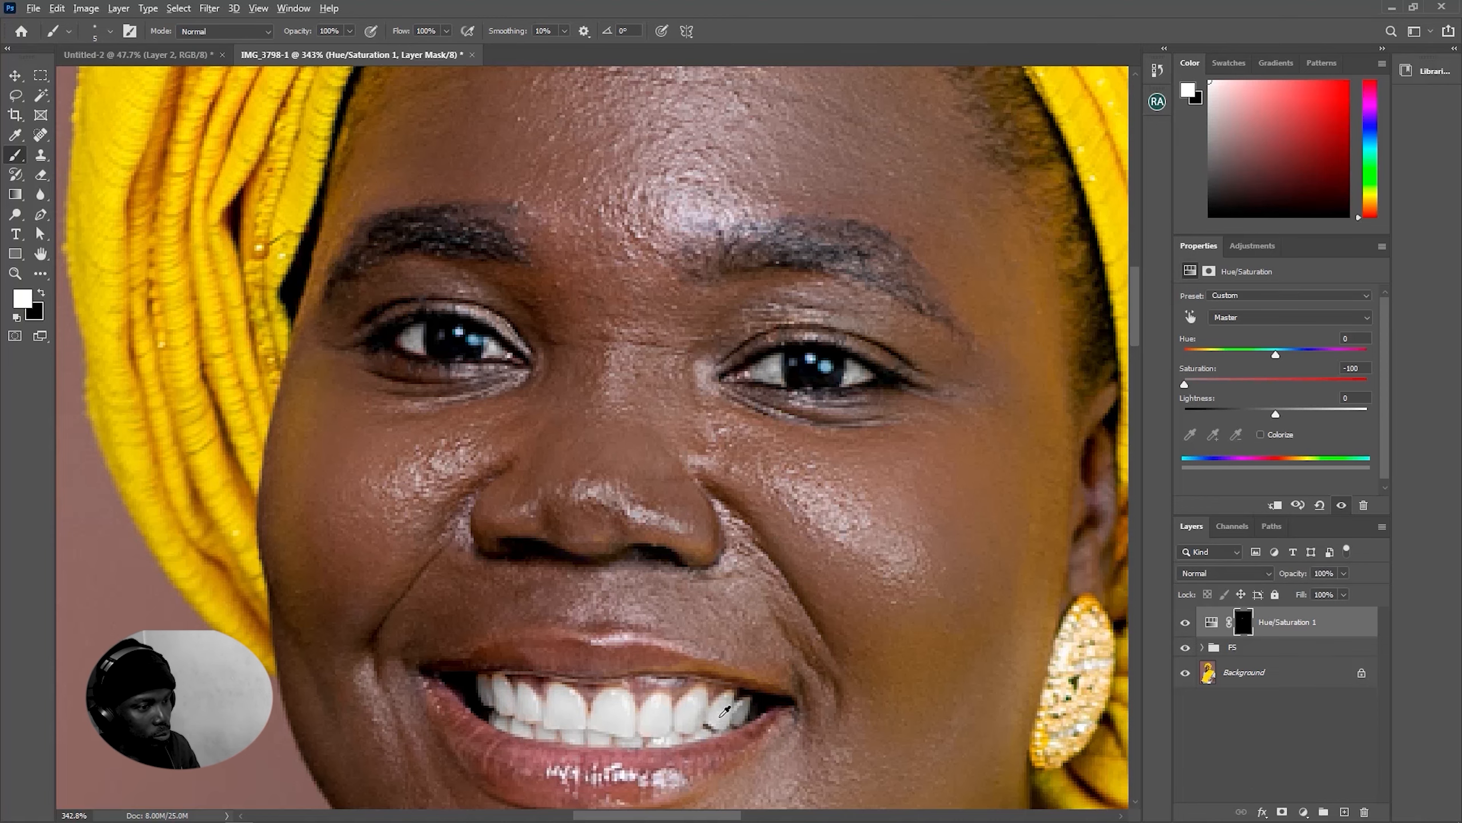
Check the desaturated teeth and eyes close up with the Hue/Saturation layer hidden and shown, and at a wider view
{"action": "scroll", "coordinate": [720, 711], "scroll_direction": "up", "scroll_amount": 4}
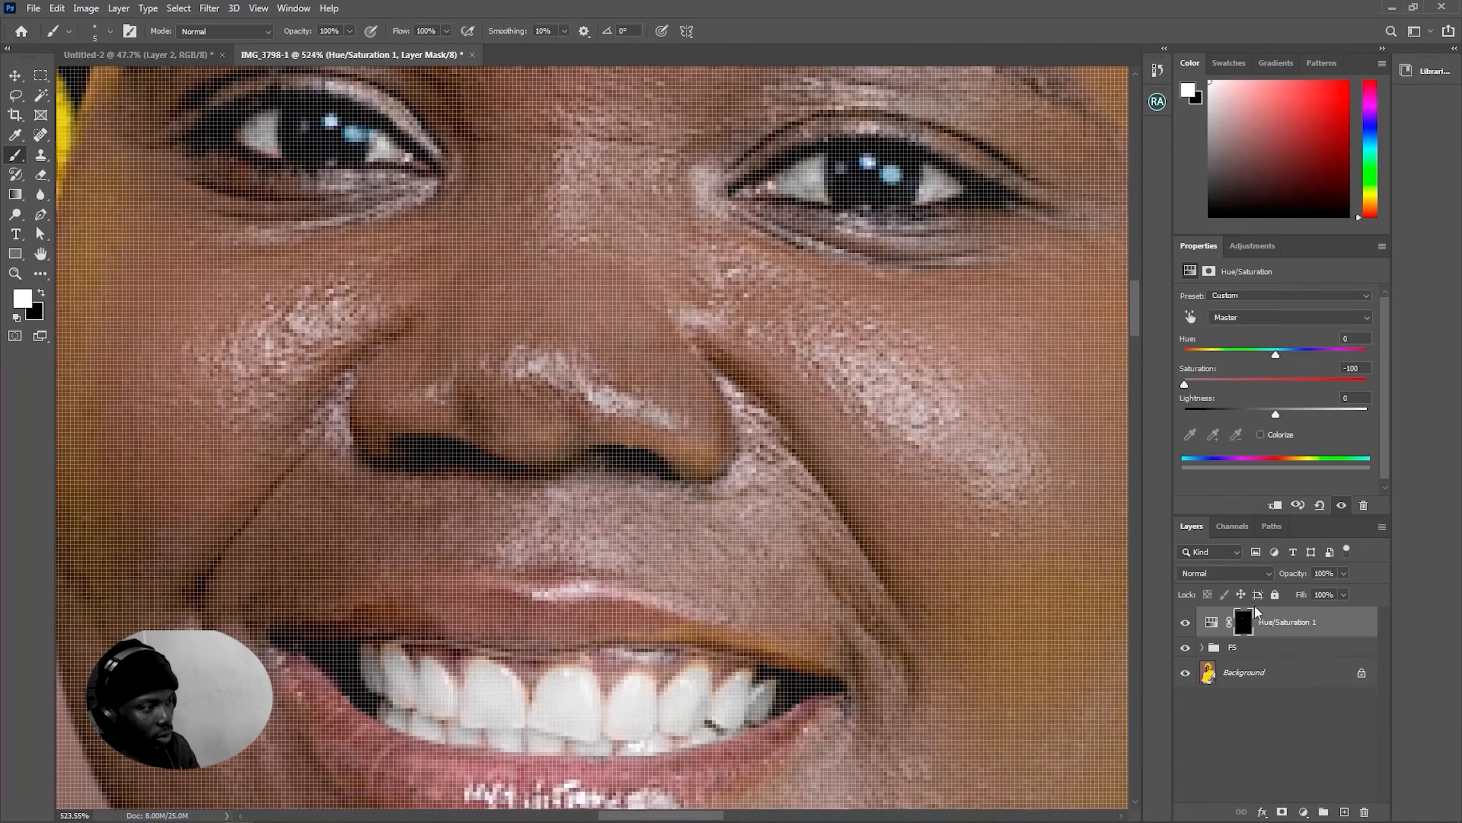
{"action": "left_click", "coordinate": [1183, 624]}
{"action": "left_click", "coordinate": [1184, 623]}
{"action": "scroll", "coordinate": [782, 605], "scroll_direction": "down", "scroll_amount": 8}
{"action": "scroll", "coordinate": [777, 612], "scroll_direction": "down", "scroll_amount": 1}
{"action": "scroll", "coordinate": [776, 612], "scroll_direction": "up", "scroll_amount": 2}
{"action": "scroll", "coordinate": [753, 550], "scroll_direction": "down", "scroll_amount": 8}
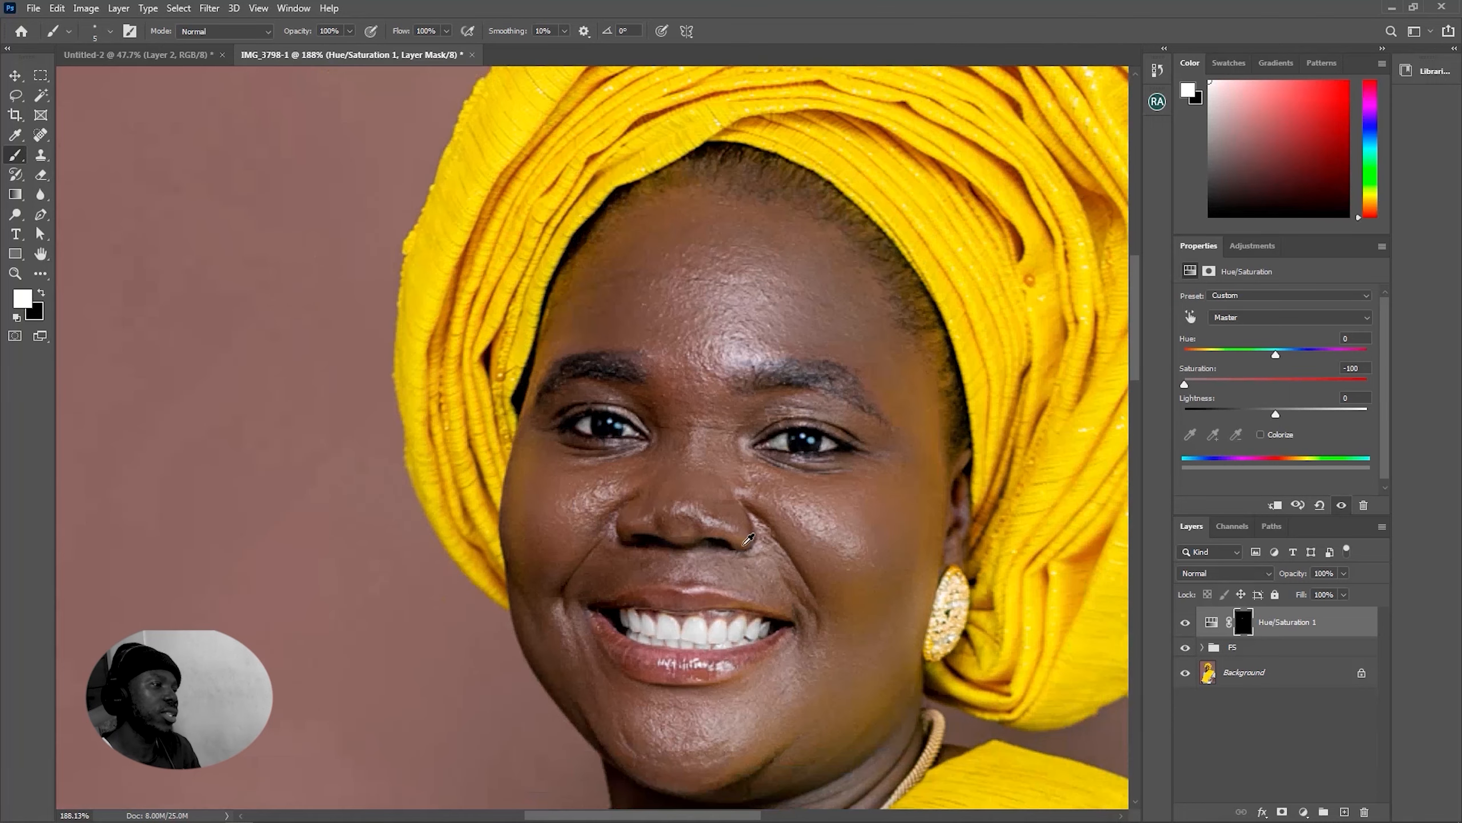
{"action": "scroll", "coordinate": [752, 556], "scroll_direction": "down", "scroll_amount": 3}
{"action": "scroll", "coordinate": [753, 557], "scroll_direction": "up", "scroll_amount": 1}
Lower the Hue/Saturation layer's opacity to 61% and compare the portrait with the layer hidden and shown
{"action": "left_click", "coordinate": [1343, 572]}
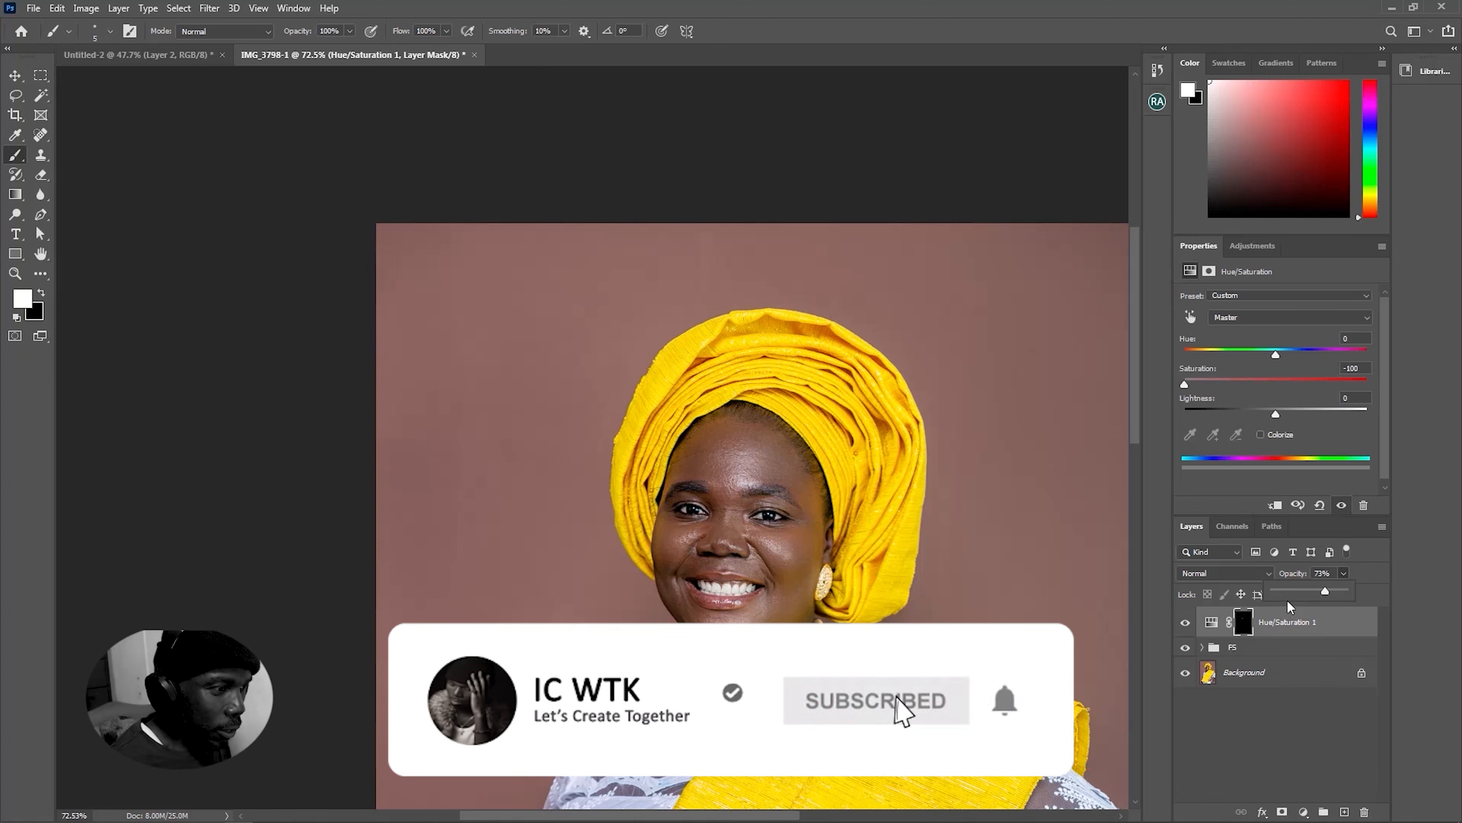
{"action": "left_click", "coordinate": [1186, 625]}
{"action": "left_click", "coordinate": [1186, 625]}
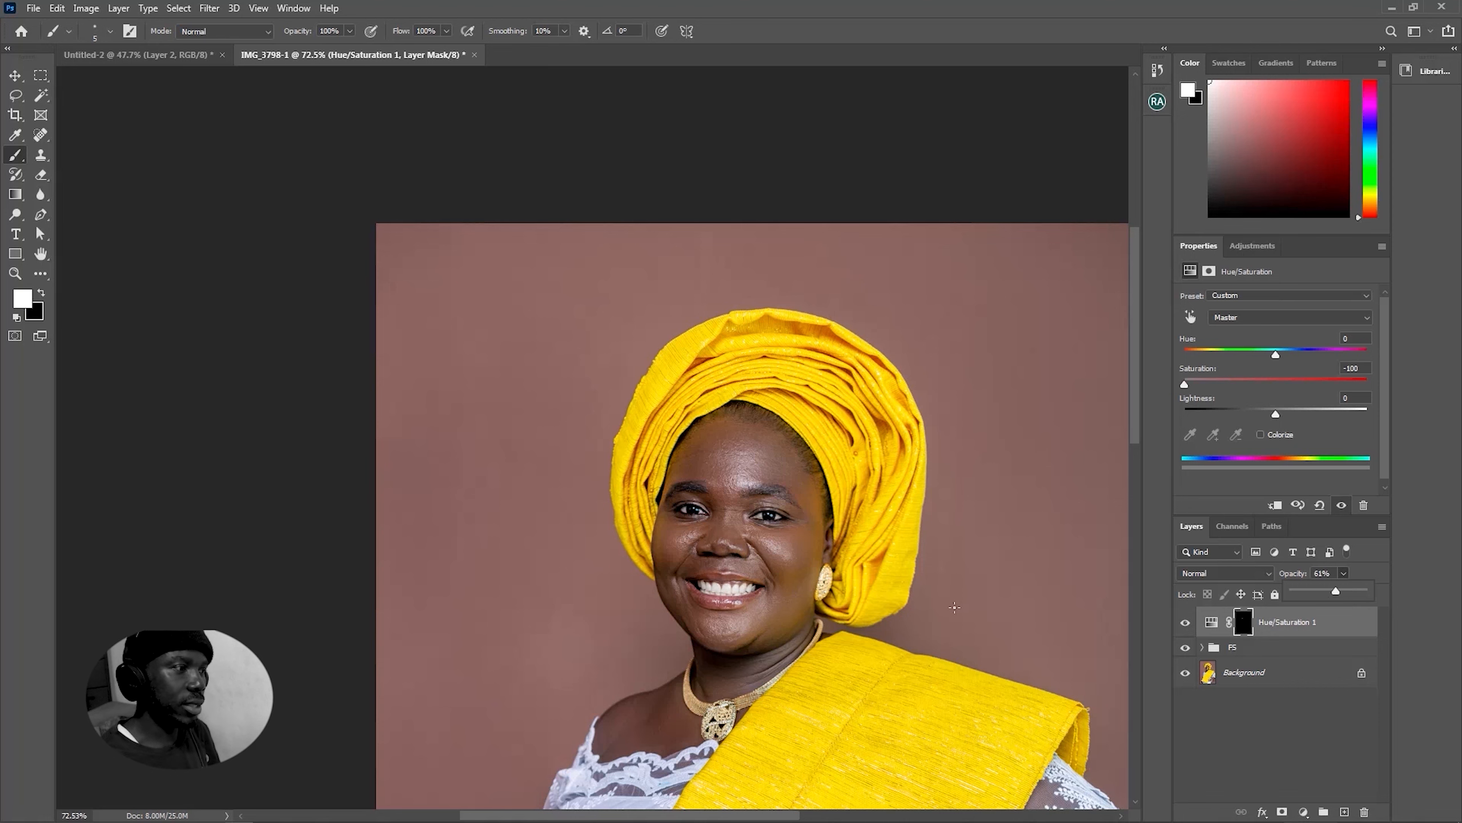
{"action": "scroll", "coordinate": [797, 577], "scroll_direction": "down", "scroll_amount": 5}
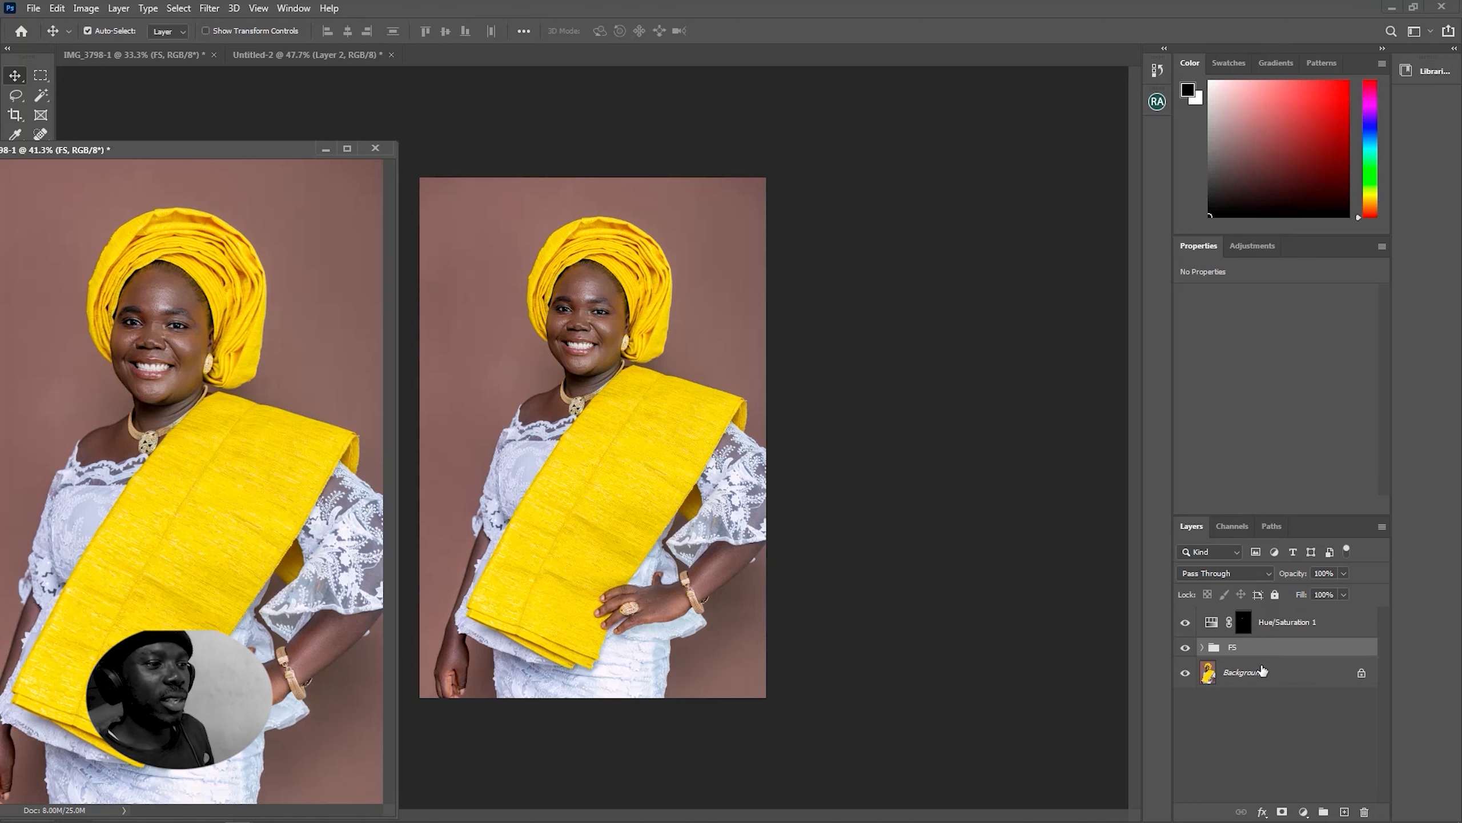
Flatten the portrait's Hue/Saturation layer, FS group and Background into a single layer
{"action": "right_click", "coordinate": [1243, 682]}
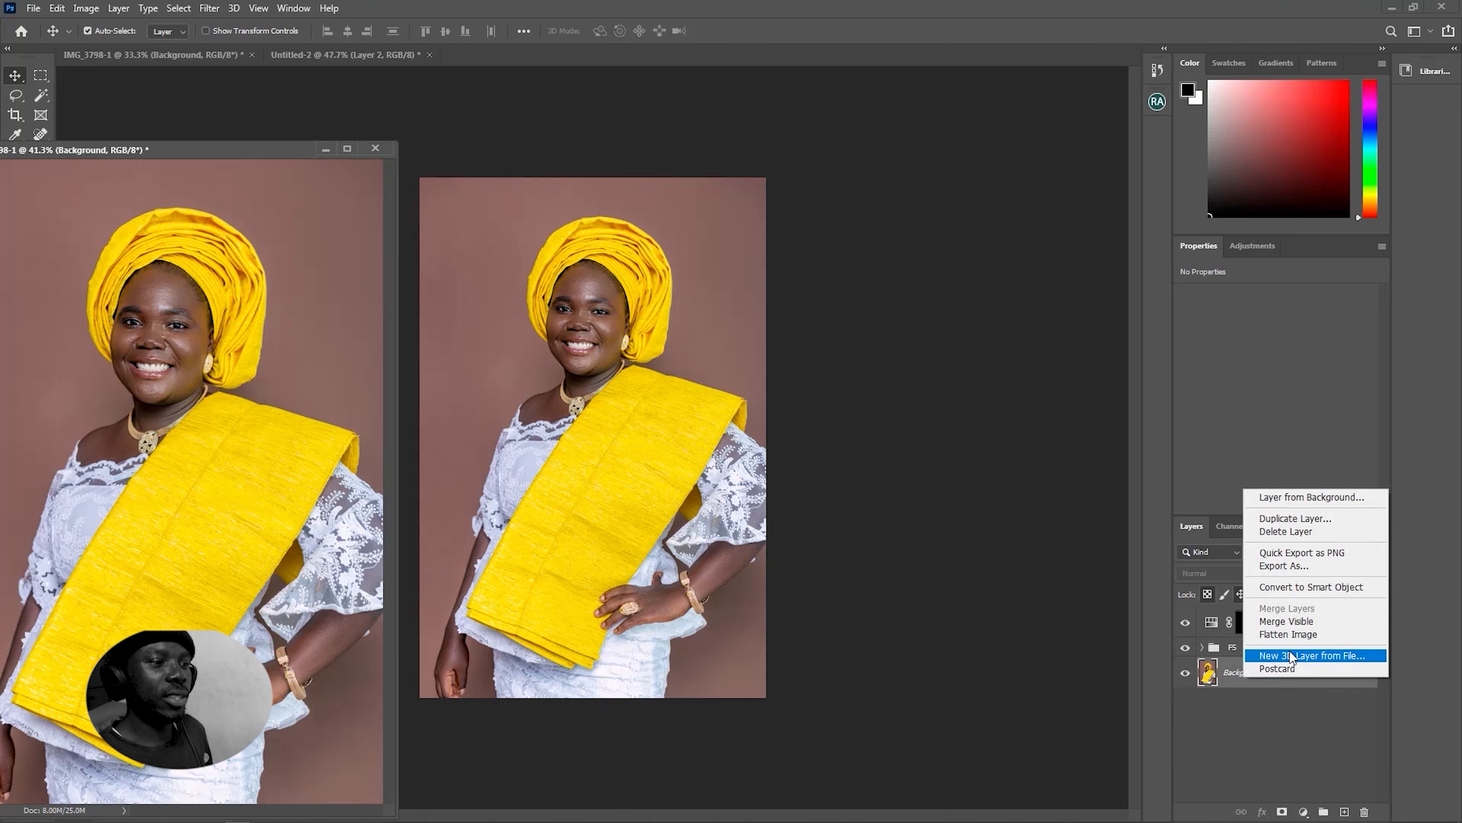
{"action": "left_click", "coordinate": [1290, 638]}
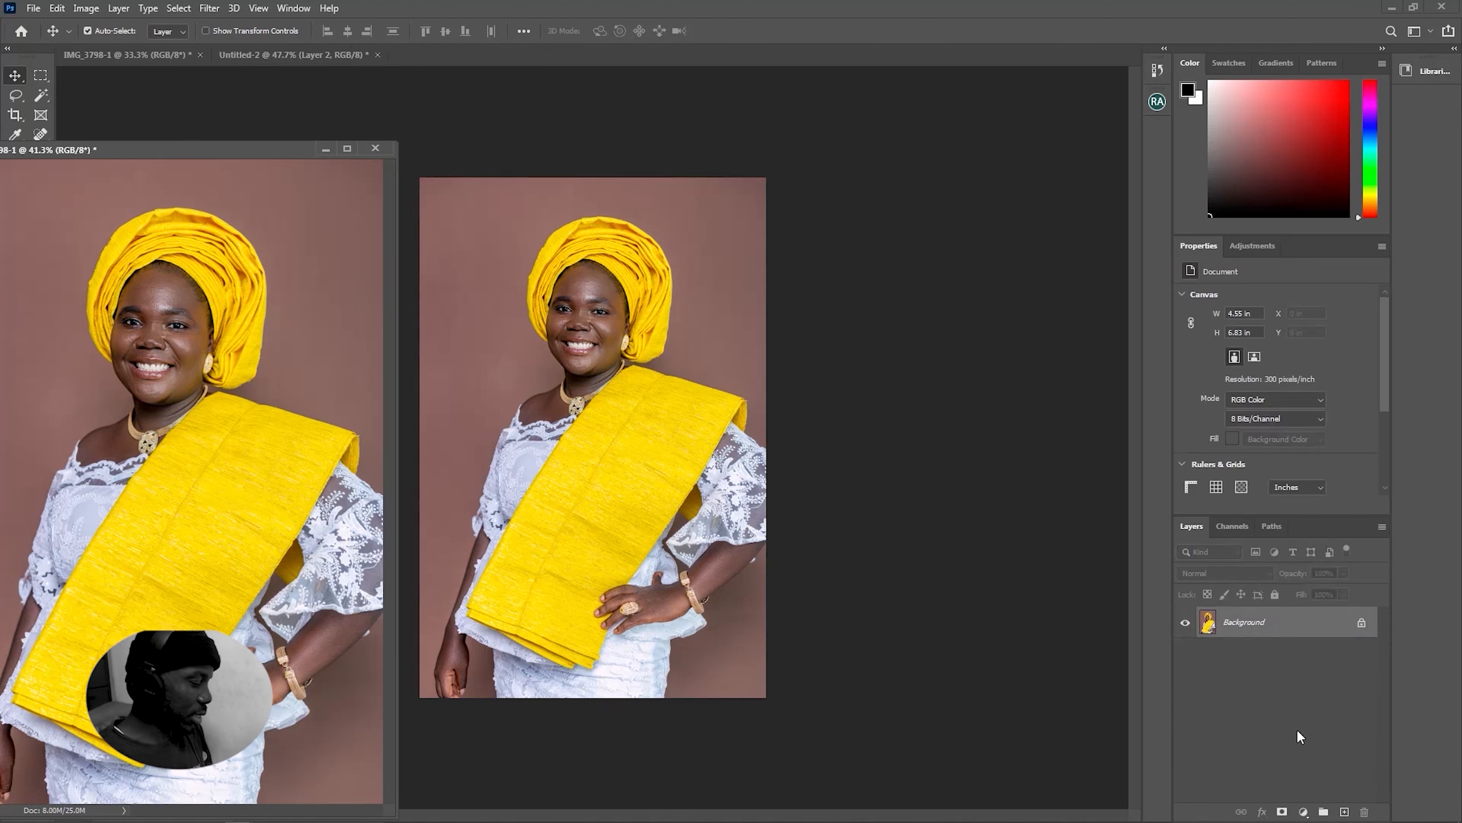
{"action": "key", "text": "ctrl+plus"}
{"action": "key", "text": "ctrl+minus"}
Place the floating IMG_3798-1 window beside the docked view of the portrait so both are fully visible
{"action": "left_click", "coordinate": [601, 396]}
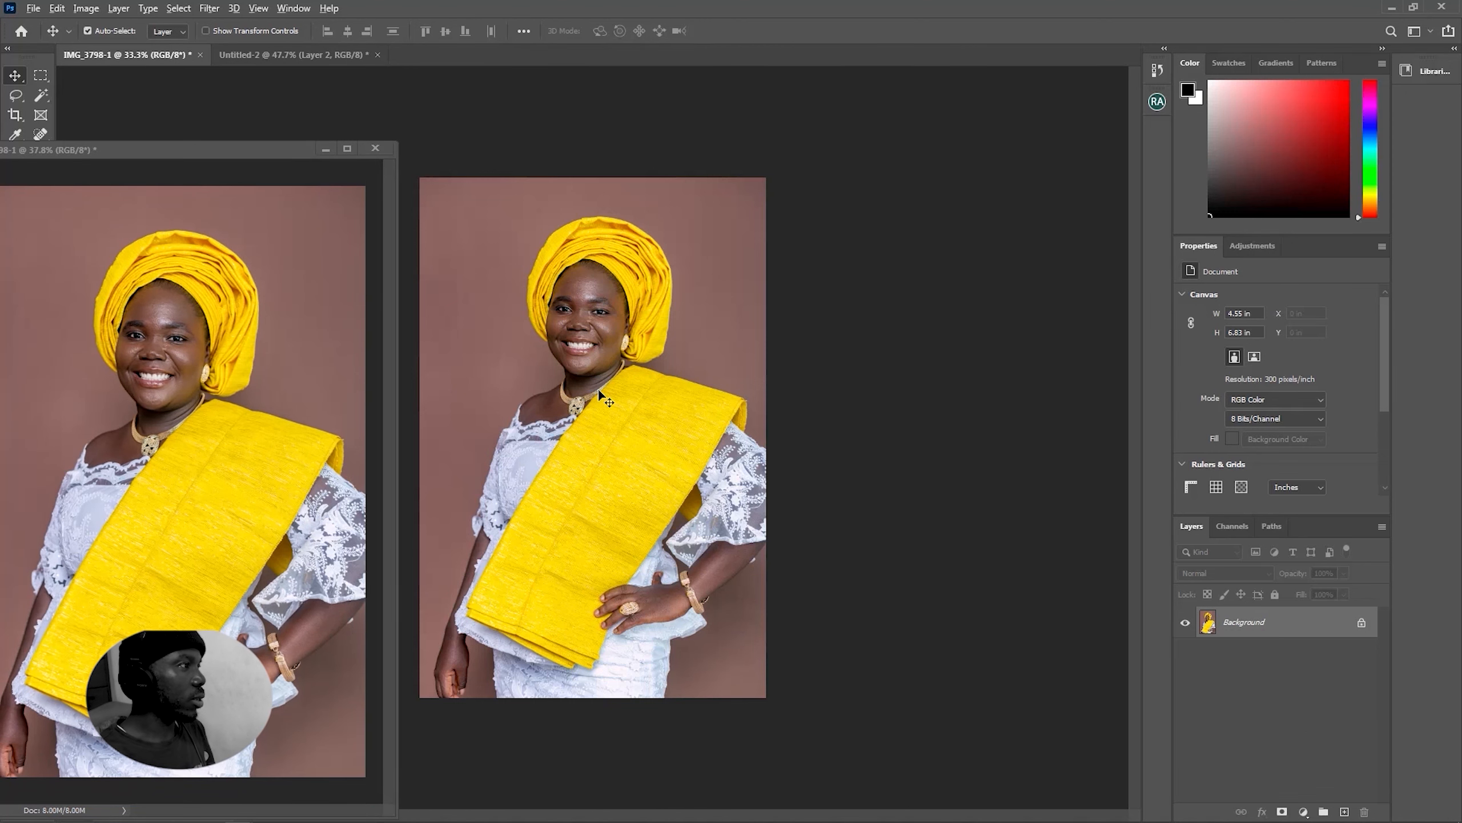
{"action": "scroll", "coordinate": [601, 397], "scroll_direction": "up", "scroll_amount": 2}
{"action": "scroll", "coordinate": [593, 438], "scroll_direction": "down", "scroll_amount": 1}
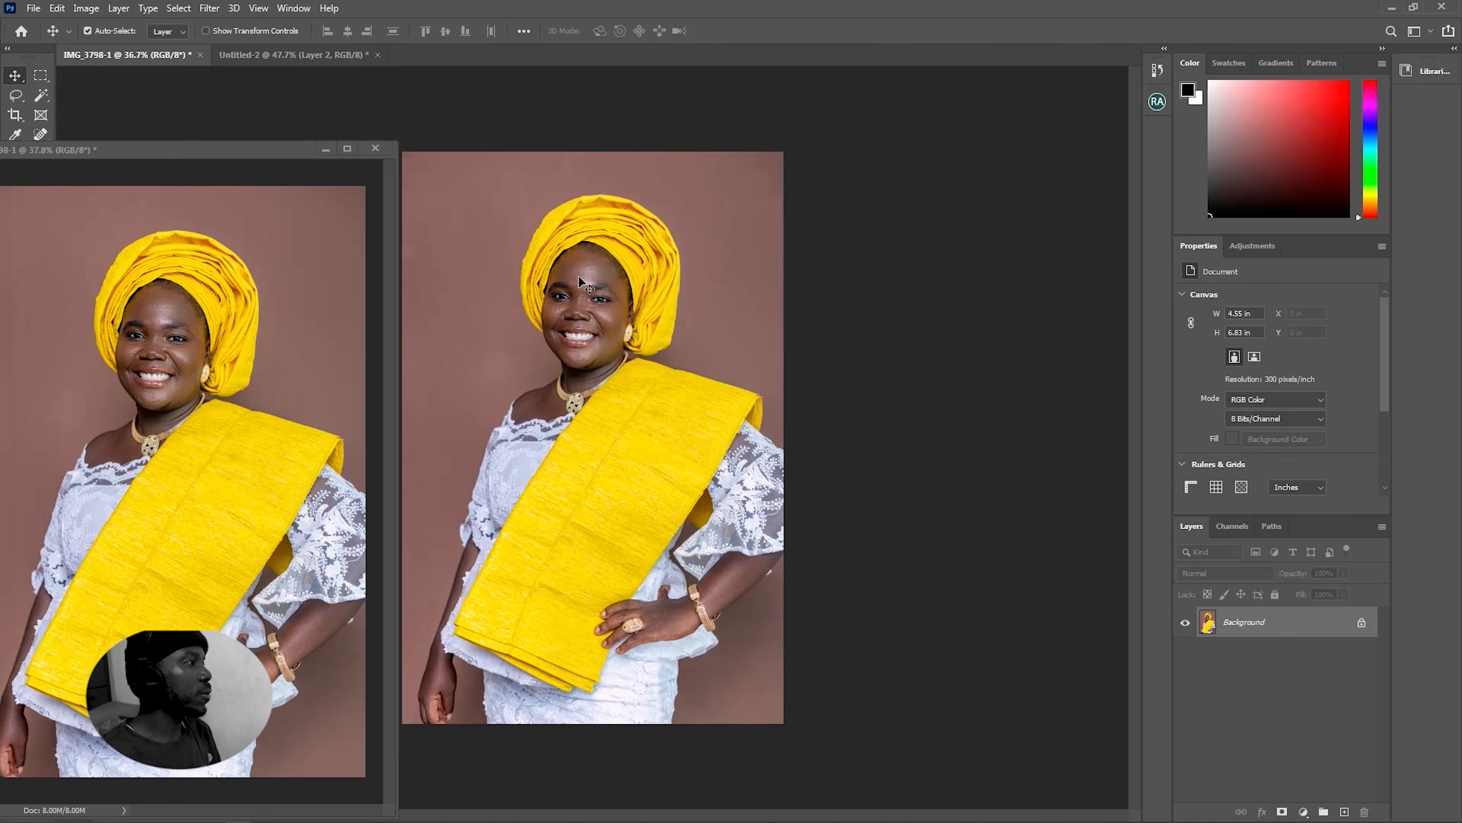
{"action": "left_click_drag", "start_coordinate": [282, 157], "coordinate": [267, 135]}
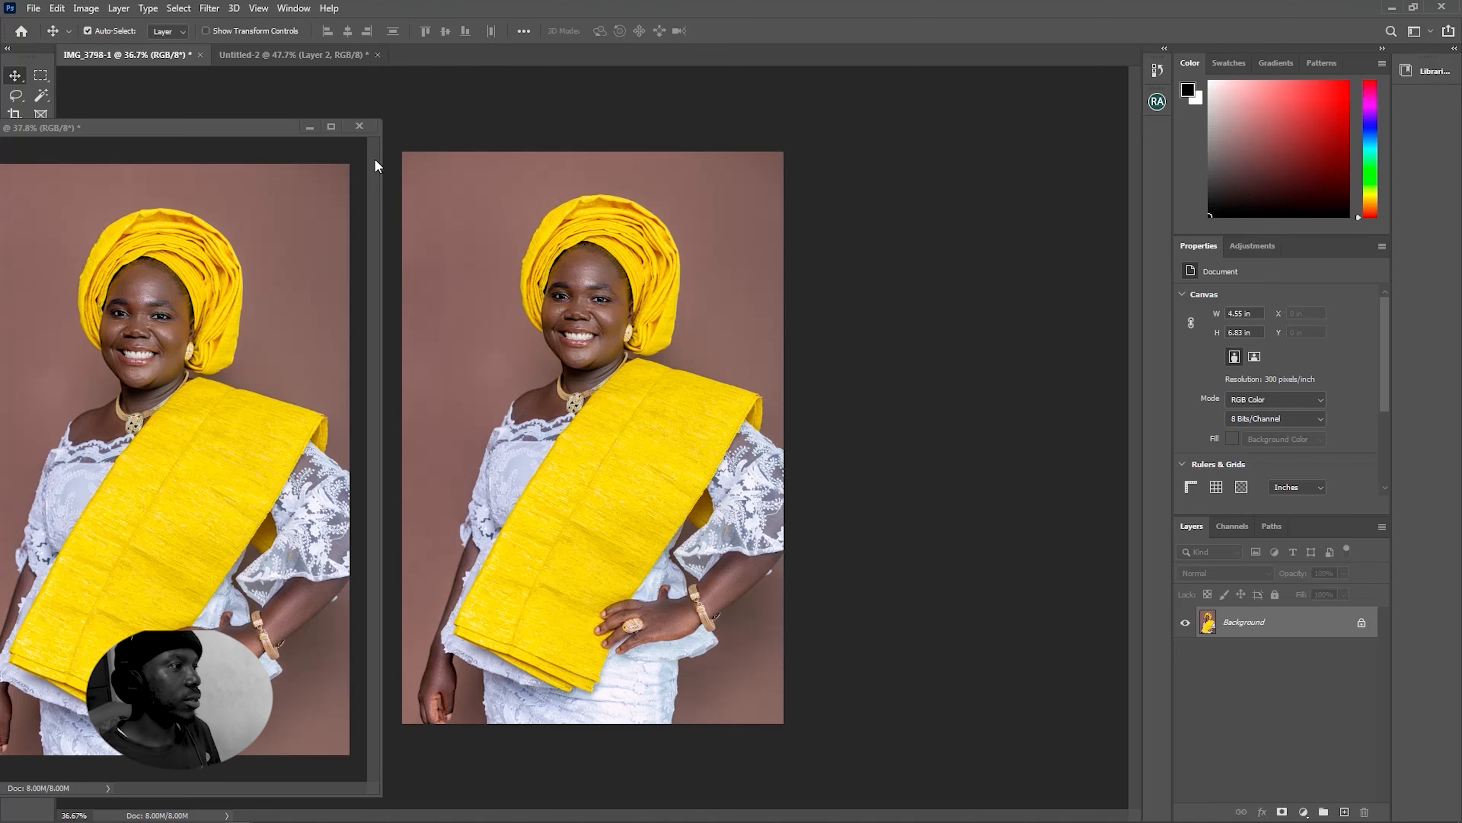
{"action": "left_click_drag", "start_coordinate": [238, 124], "coordinate": [1104, 71]}
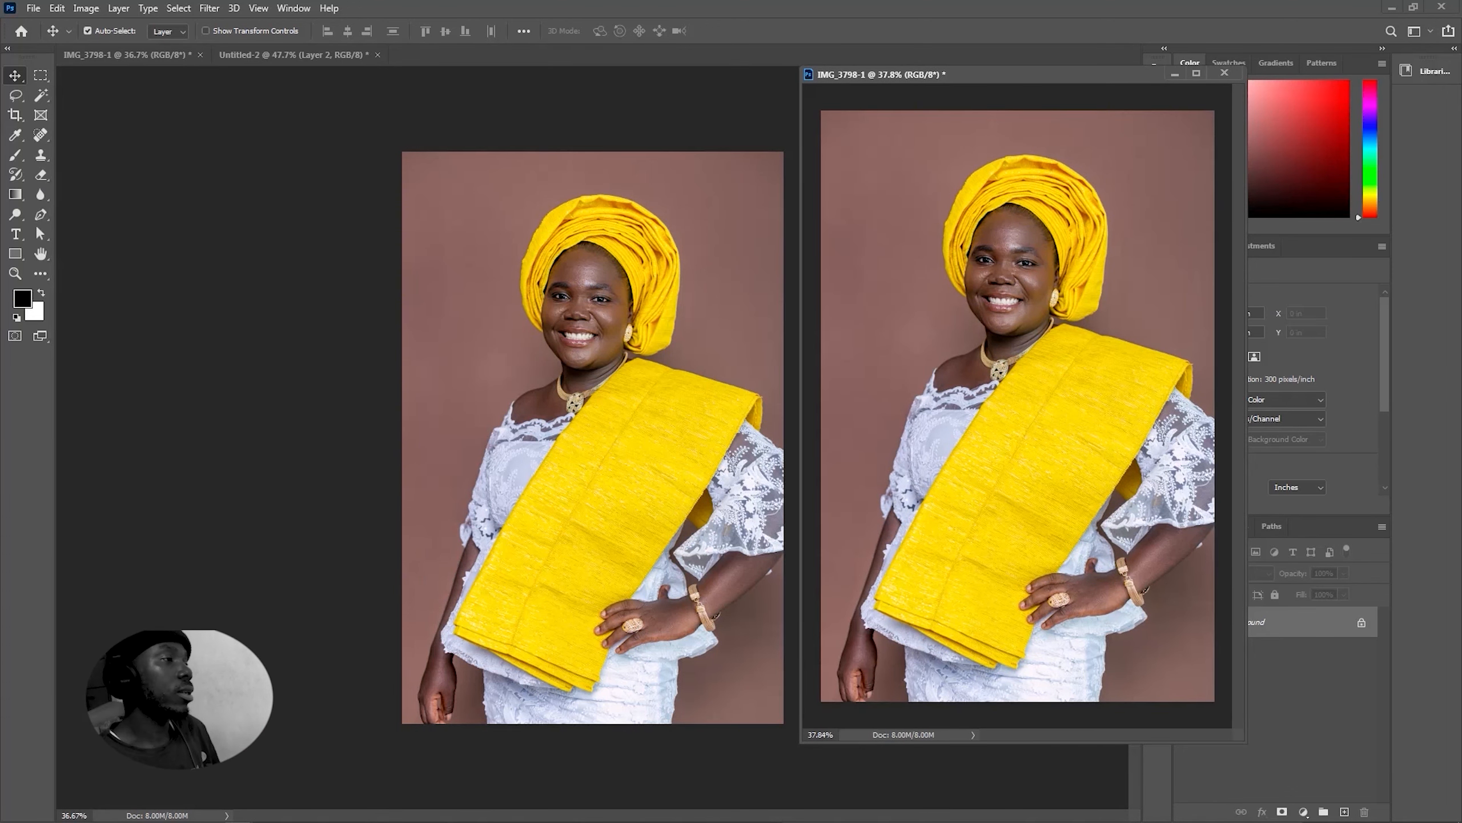
Apply the Imagenomic Portraiture filter with the Smoothing: Normal preset, output to a new layer with a transparency mask
{"action": "left_click", "coordinate": [209, 13]}
{"action": "mouse_move", "coordinate": [370, 339]}
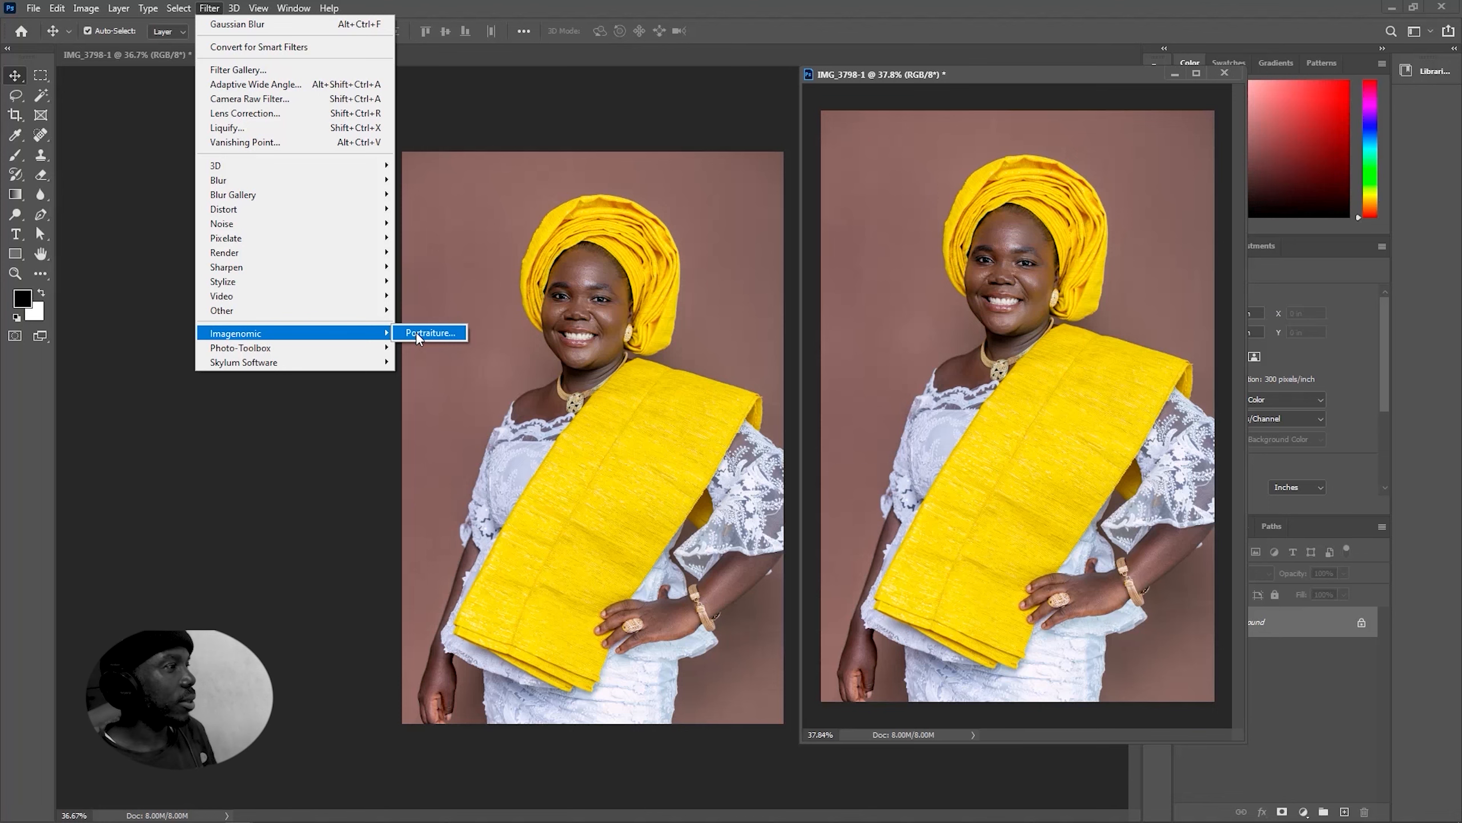
{"action": "left_click", "coordinate": [429, 333]}
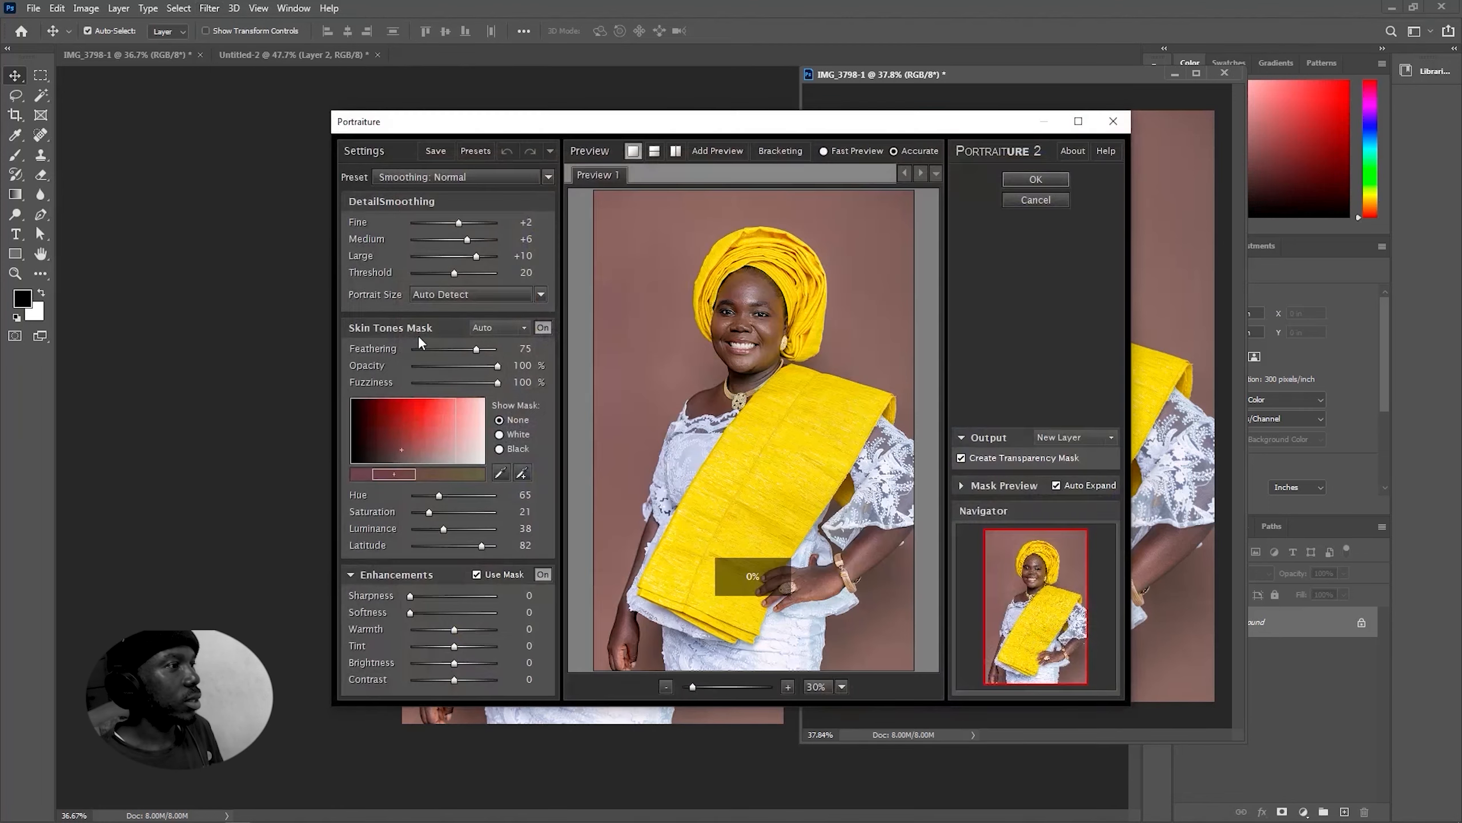
{"action": "left_click_drag", "start_coordinate": [824, 132], "coordinate": [656, 61]}
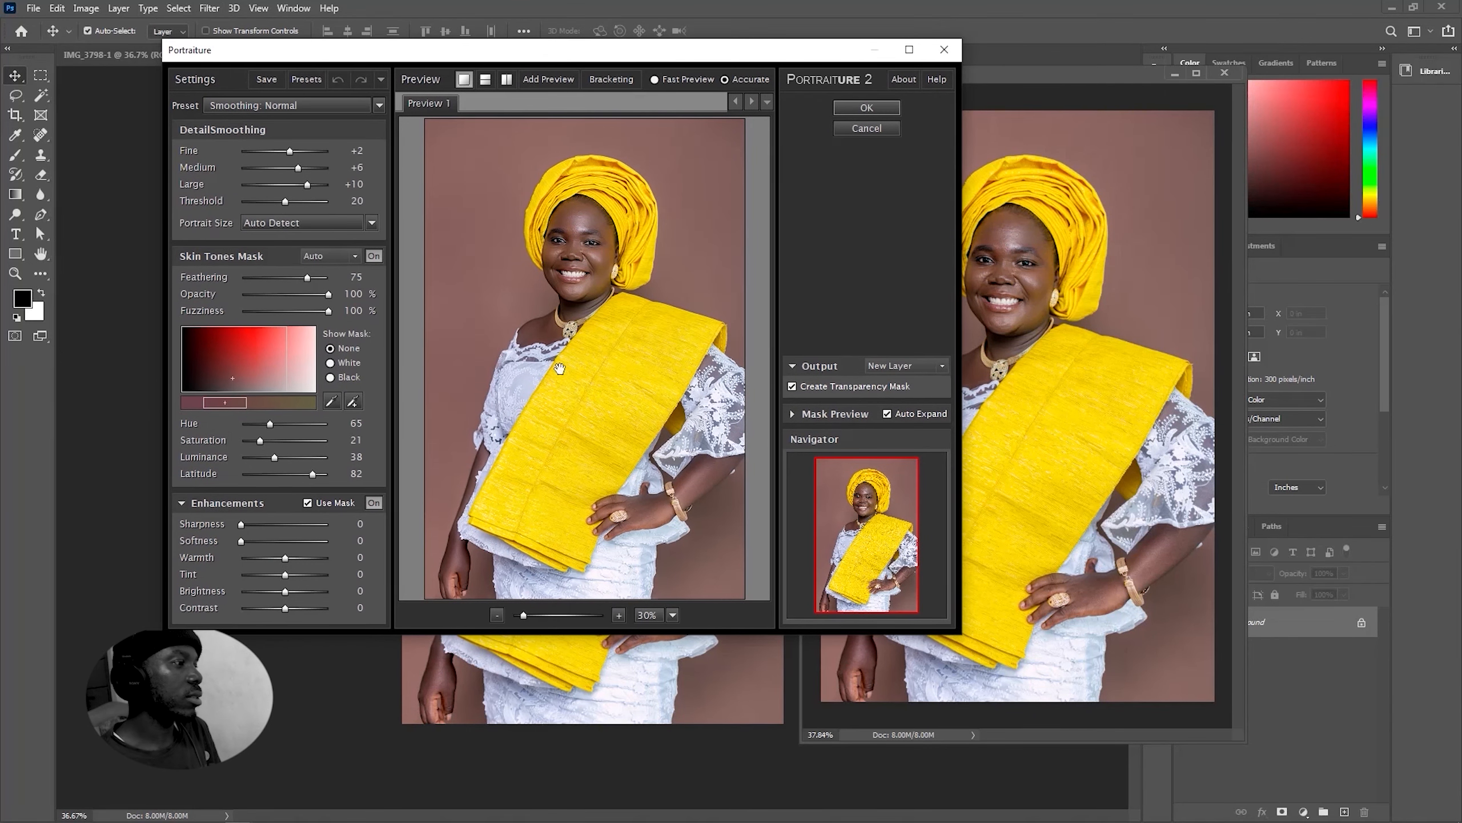
{"action": "left_click_drag", "start_coordinate": [523, 615], "coordinate": [546, 616]}
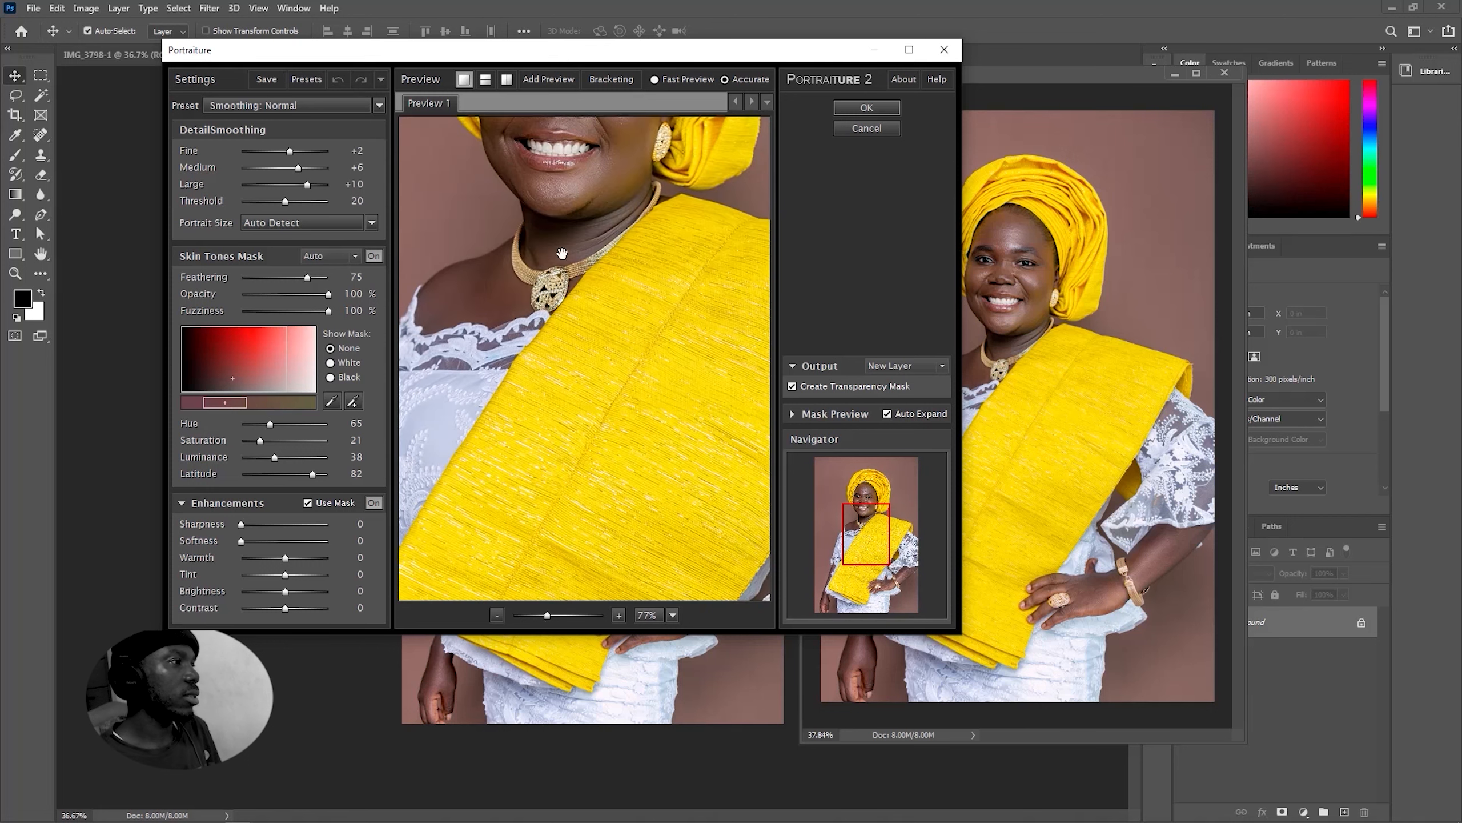
{"action": "left_click_drag", "start_coordinate": [563, 253], "coordinate": [579, 397]}
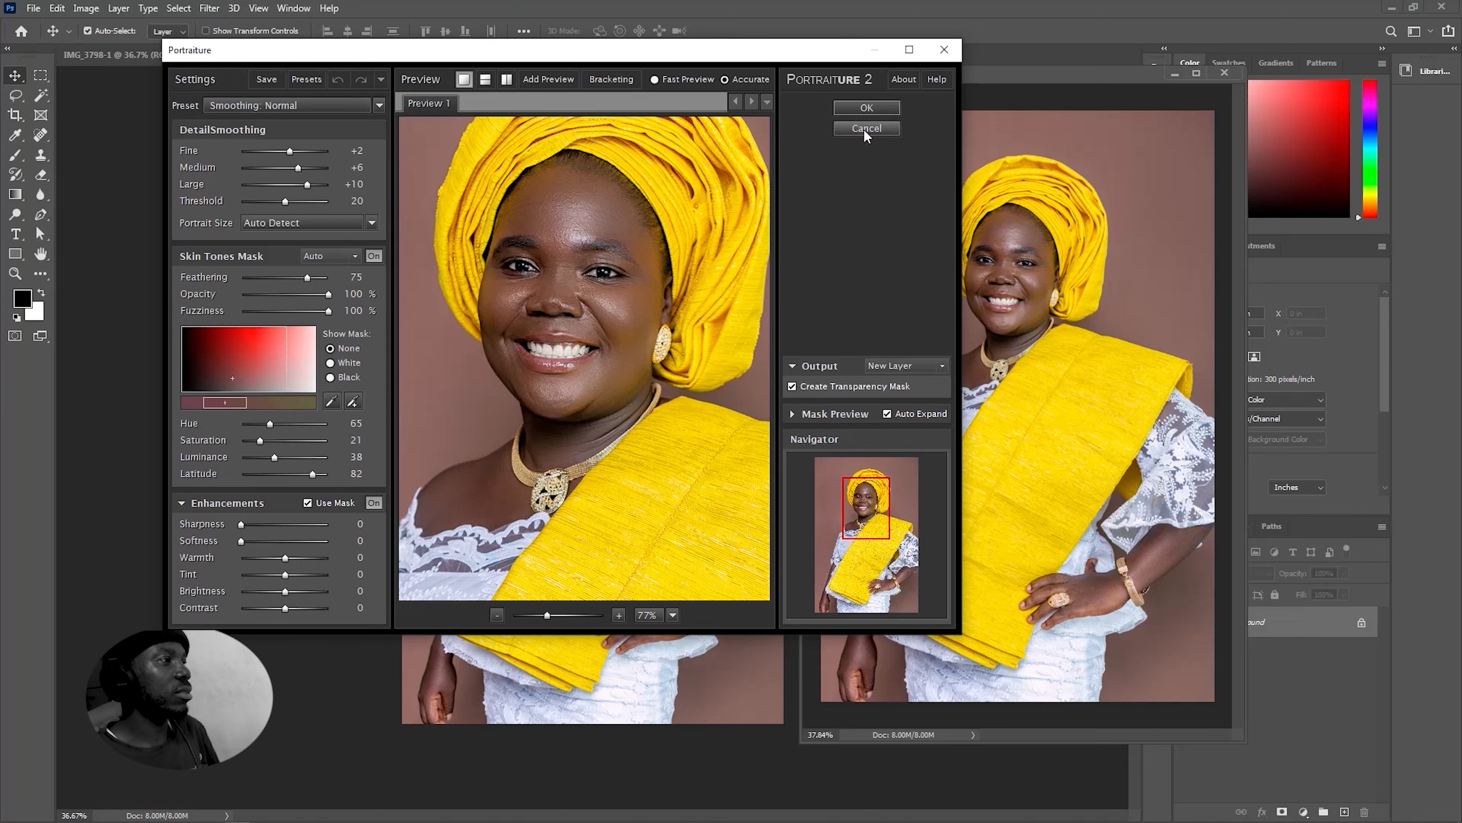
{"action": "left_click", "coordinate": [864, 106]}
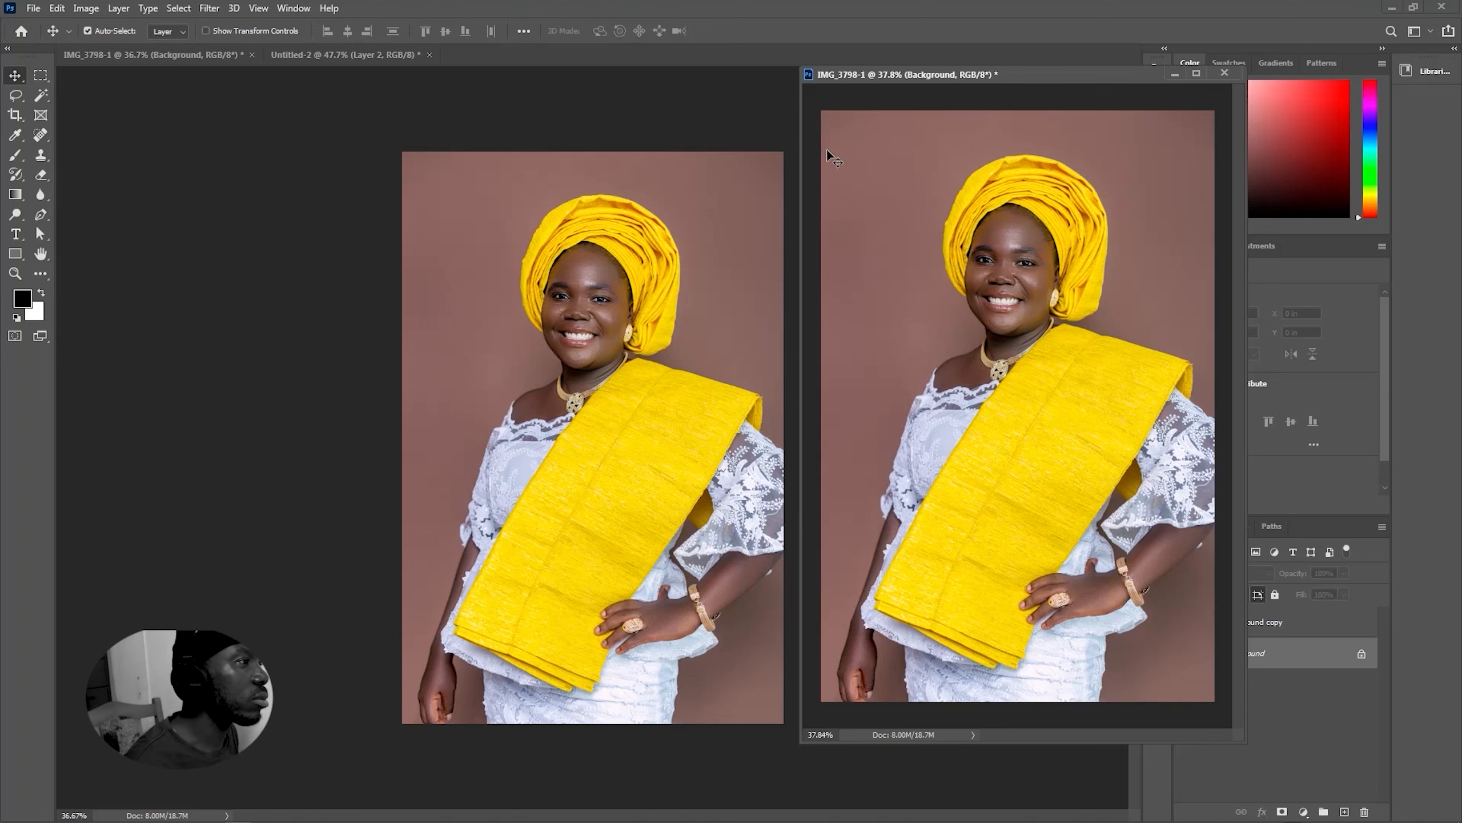
Dock the floating portrait window with the other documents and check the Background copy layer's smoothing by toggling its visibility
{"action": "left_click_drag", "start_coordinate": [925, 72], "coordinate": [621, 60]}
{"action": "scroll", "coordinate": [659, 270], "scroll_direction": "up", "scroll_amount": 2}
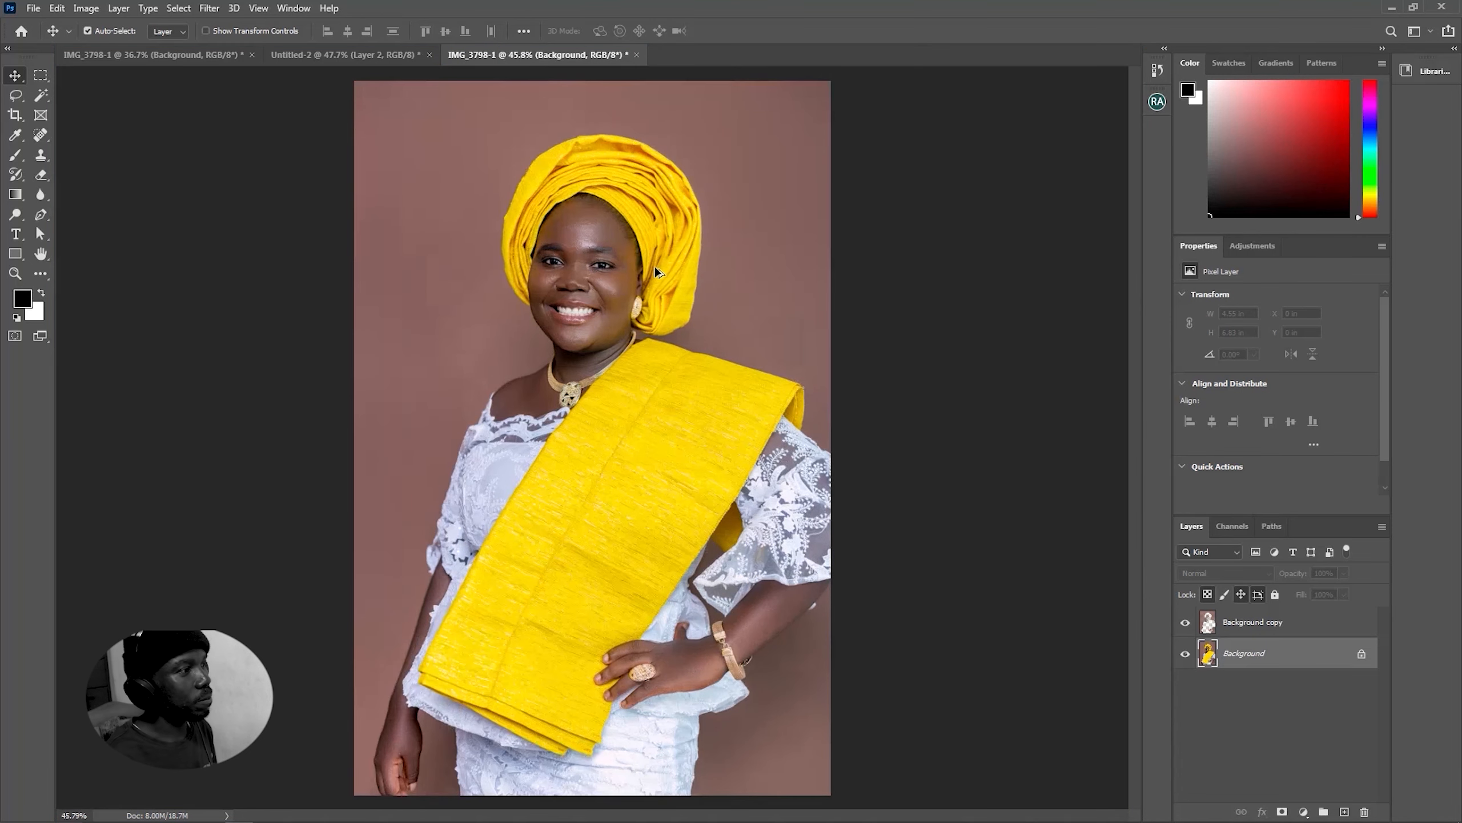
{"action": "scroll", "coordinate": [659, 271], "scroll_direction": "down", "scroll_amount": 1}
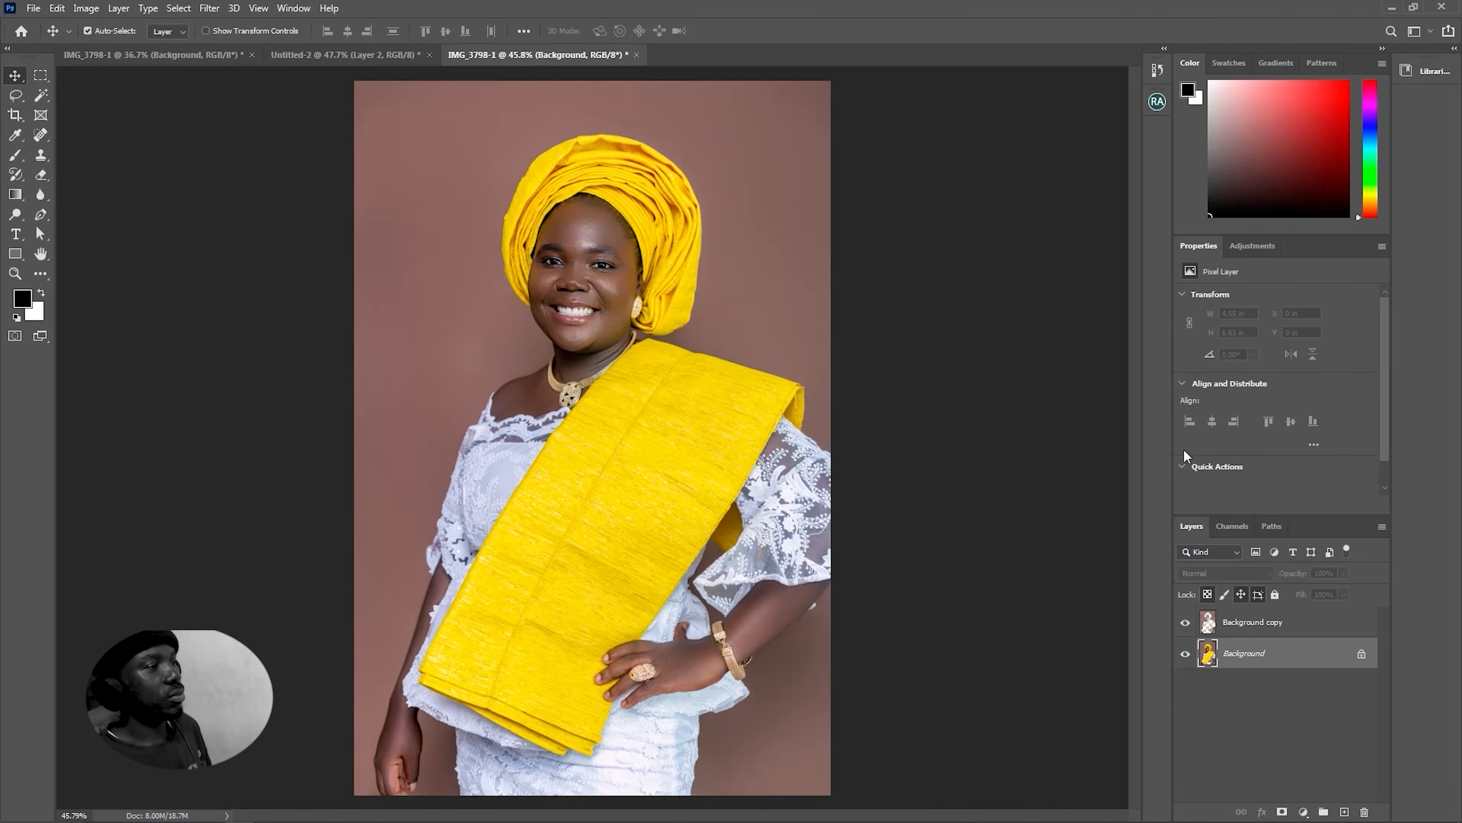
{"action": "left_click", "coordinate": [1185, 622]}
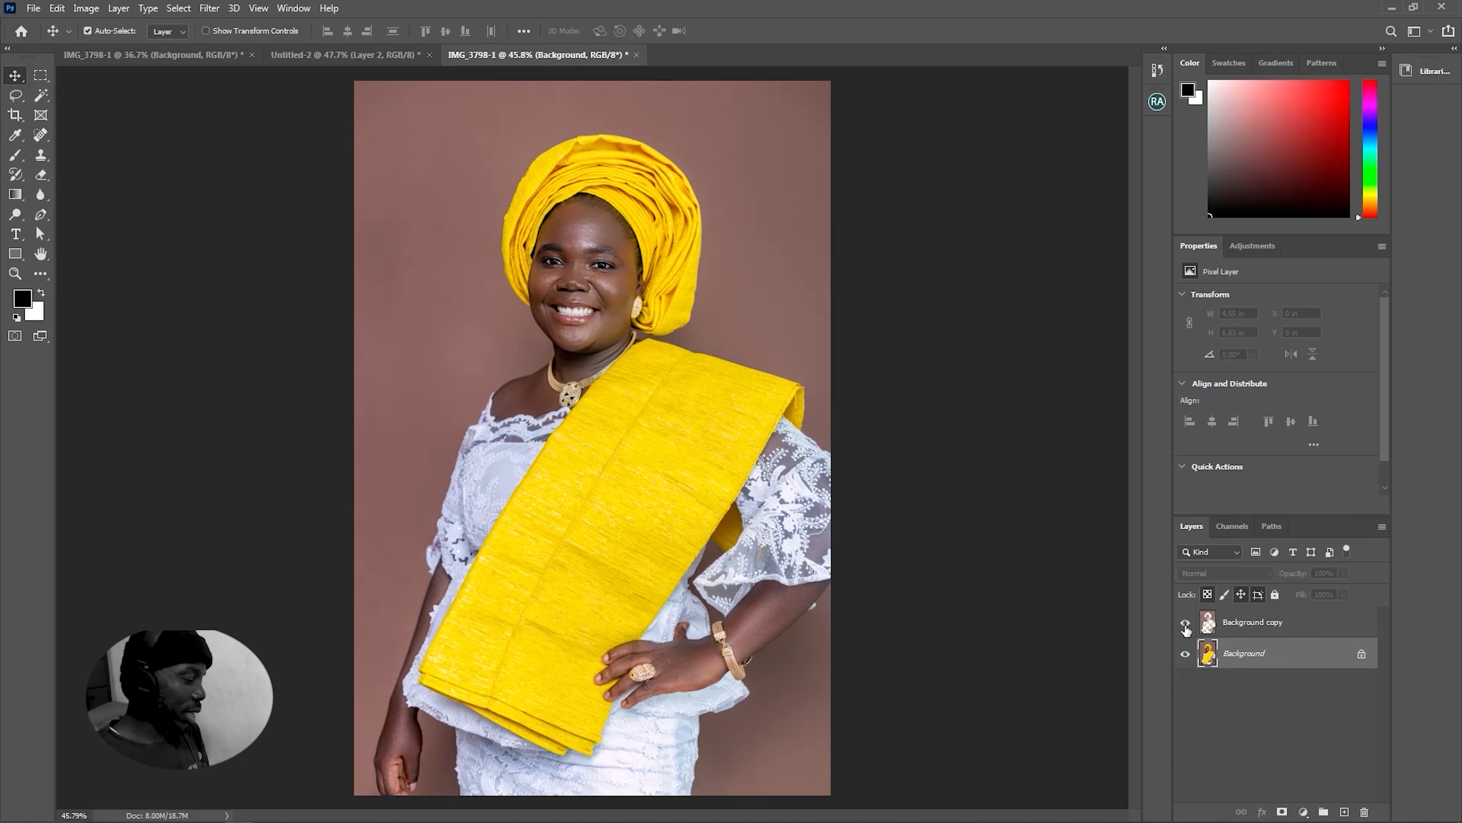
{"action": "scroll", "coordinate": [639, 333], "scroll_direction": "up", "scroll_amount": 2}
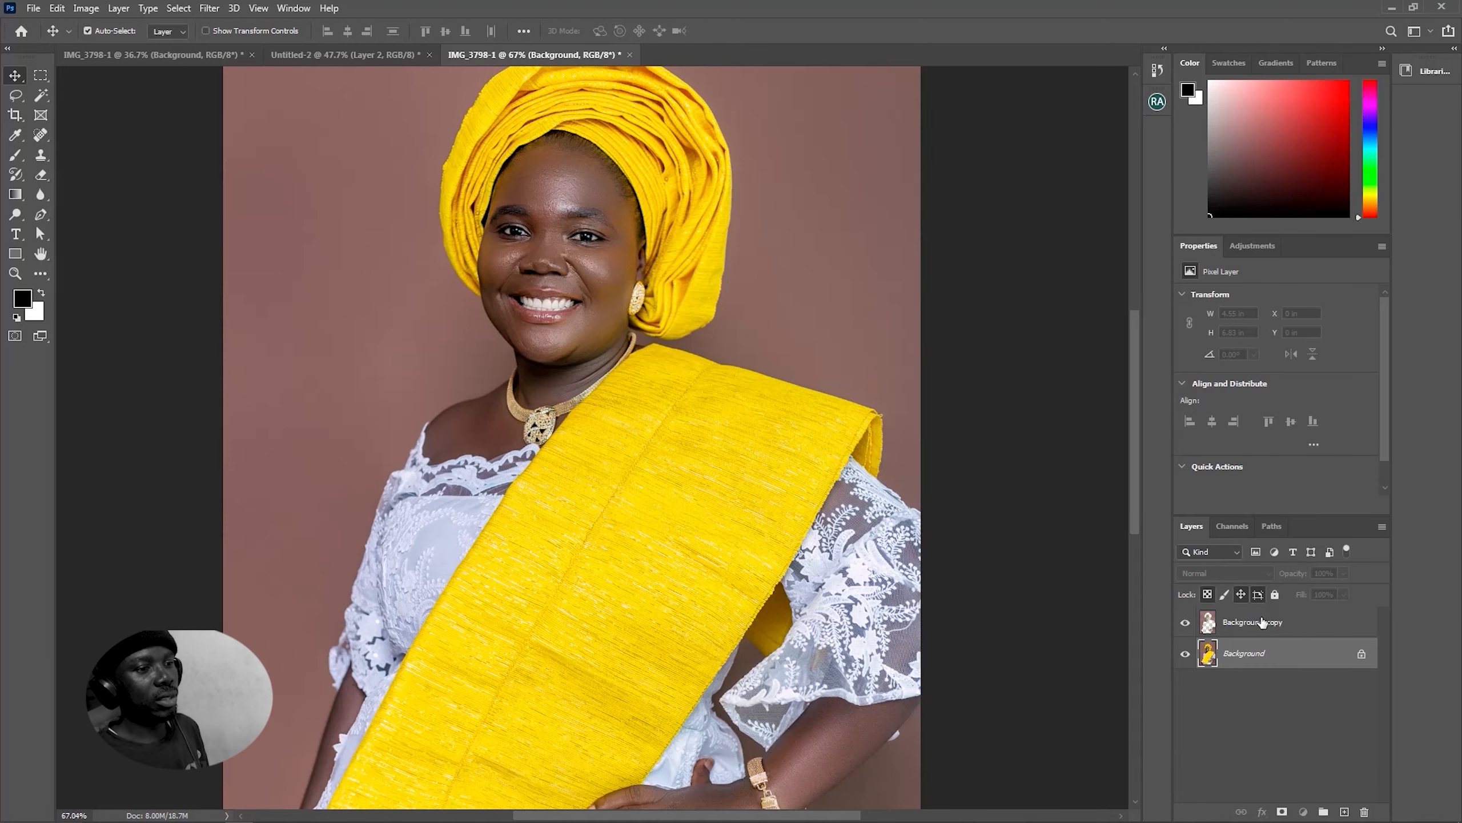
Lower the Background copy layer's opacity to 67% and check the softened smoothing at a wider view
{"action": "left_click", "coordinate": [1318, 621]}
{"action": "left_click", "coordinate": [1343, 573]}
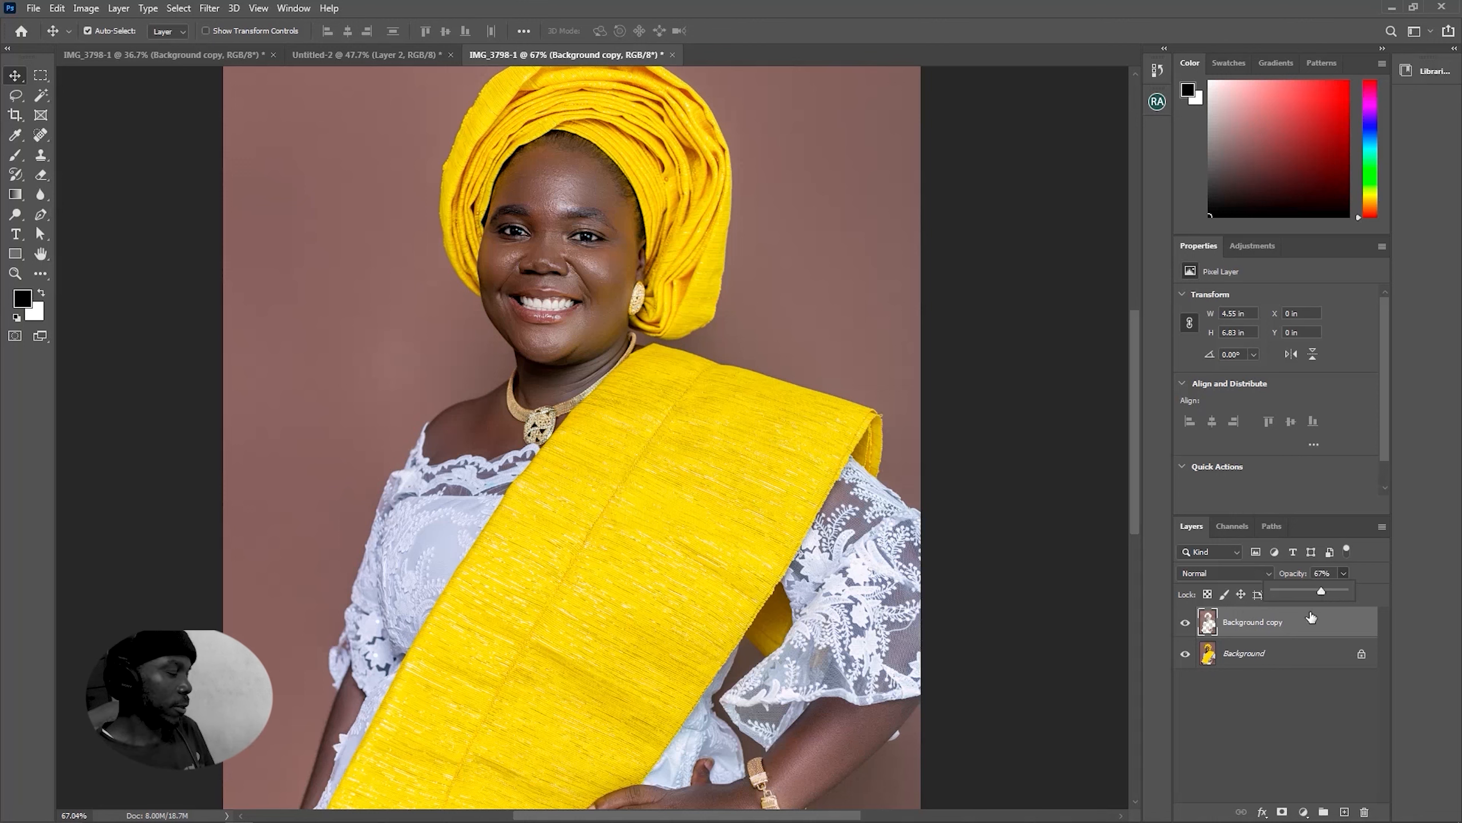
{"action": "scroll", "coordinate": [667, 433], "scroll_direction": "down", "scroll_amount": 3}
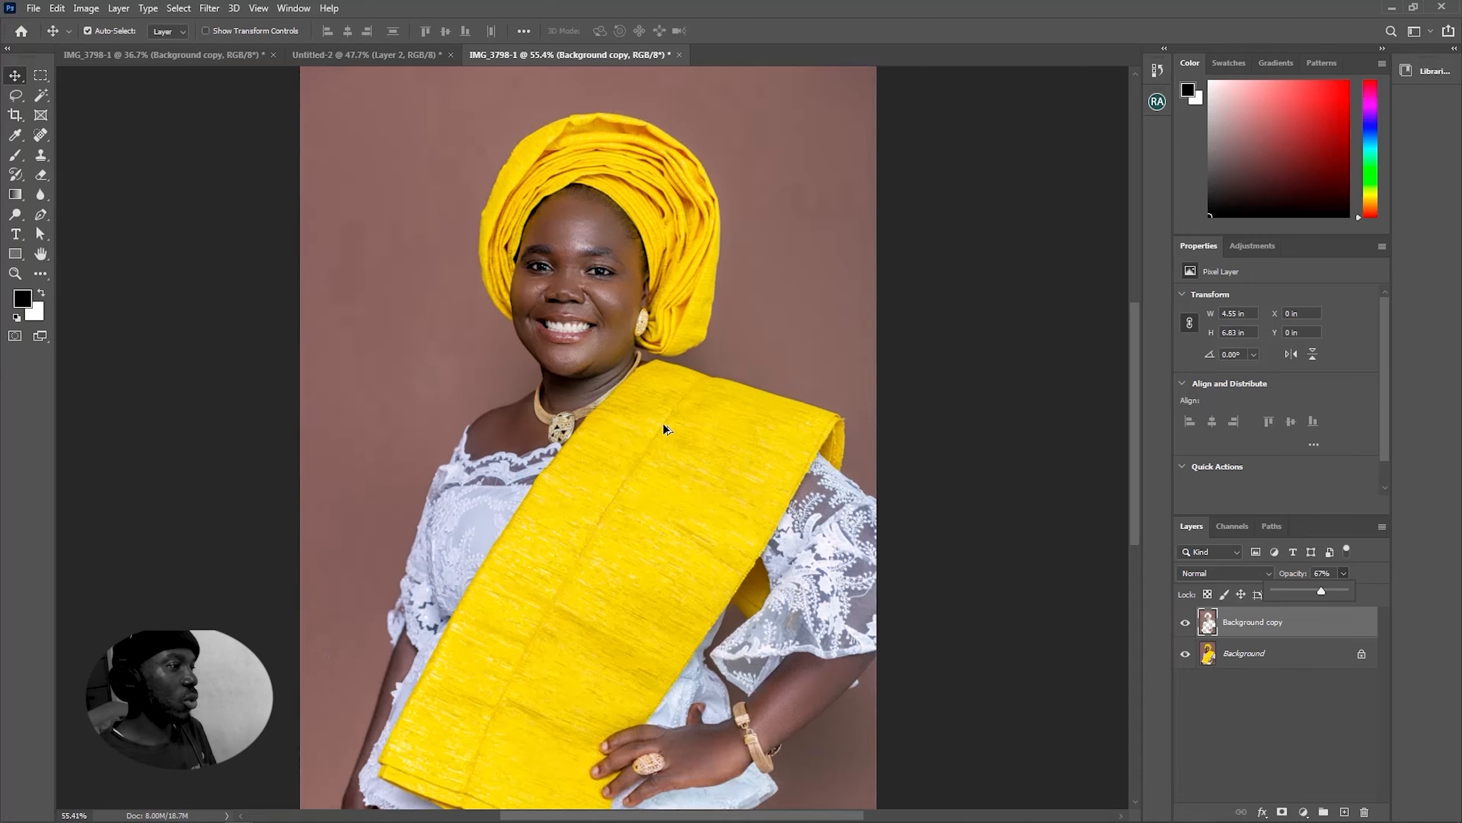
{"action": "scroll", "coordinate": [663, 422], "scroll_direction": "up", "scroll_amount": 1}
{"action": "scroll", "coordinate": [663, 422], "scroll_direction": "down", "scroll_amount": 1}
Flatten the Background copy smoothing layer into the Background
{"action": "right_click", "coordinate": [1269, 662]}
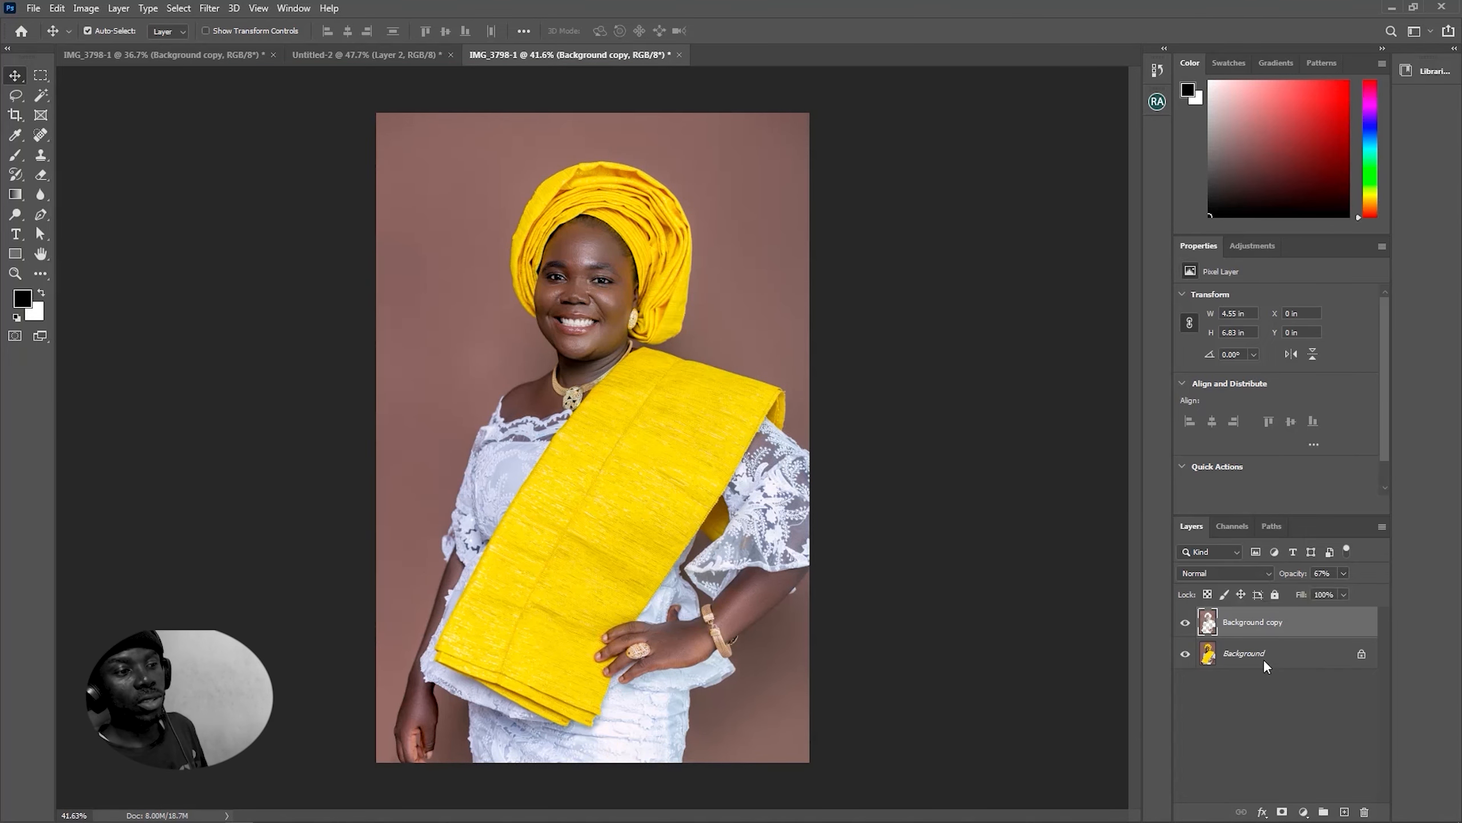
{"action": "left_click", "coordinate": [1291, 622]}
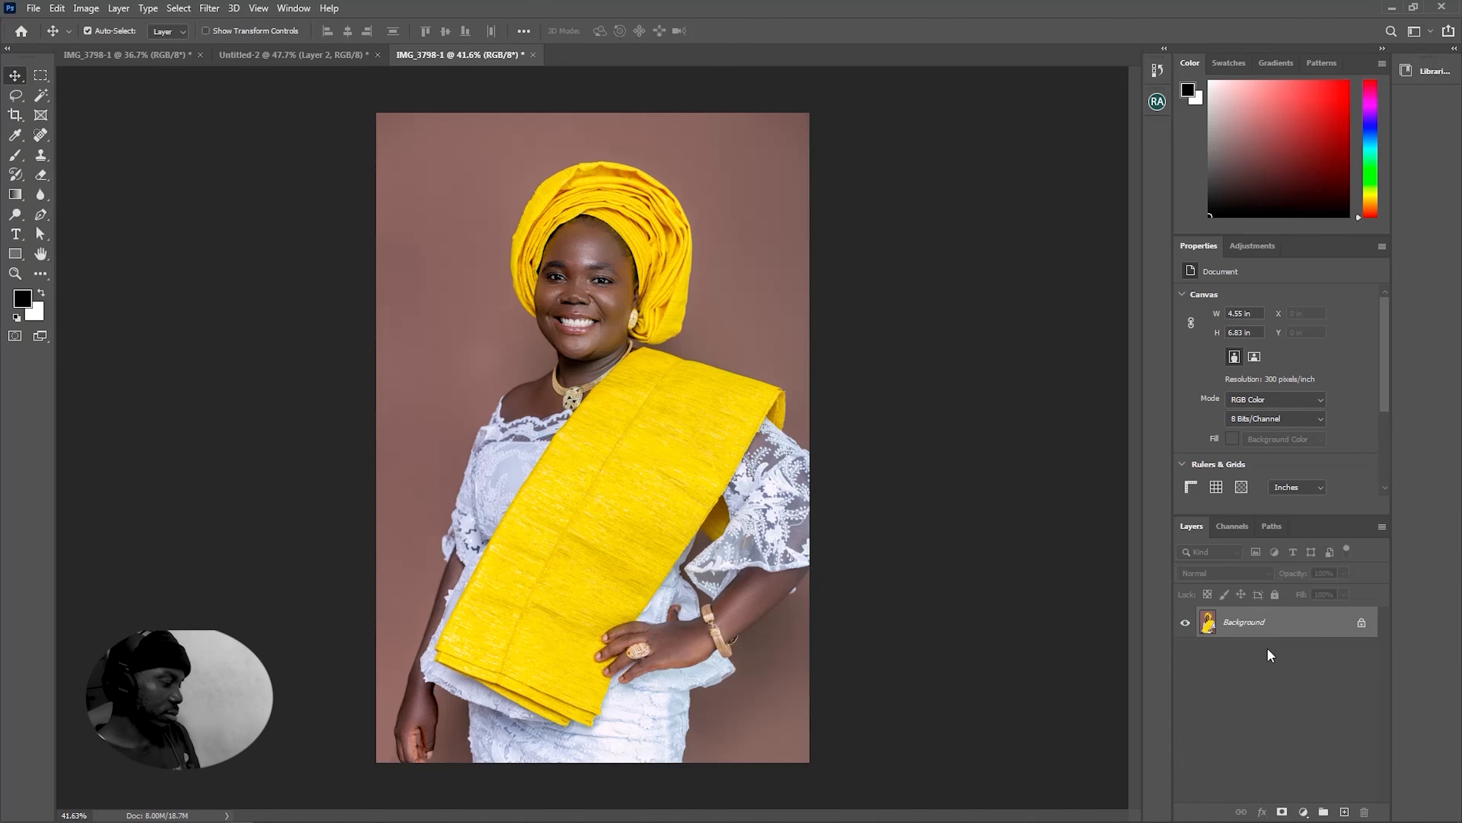
{"action": "scroll", "coordinate": [565, 316], "scroll_direction": "up", "scroll_amount": 1}
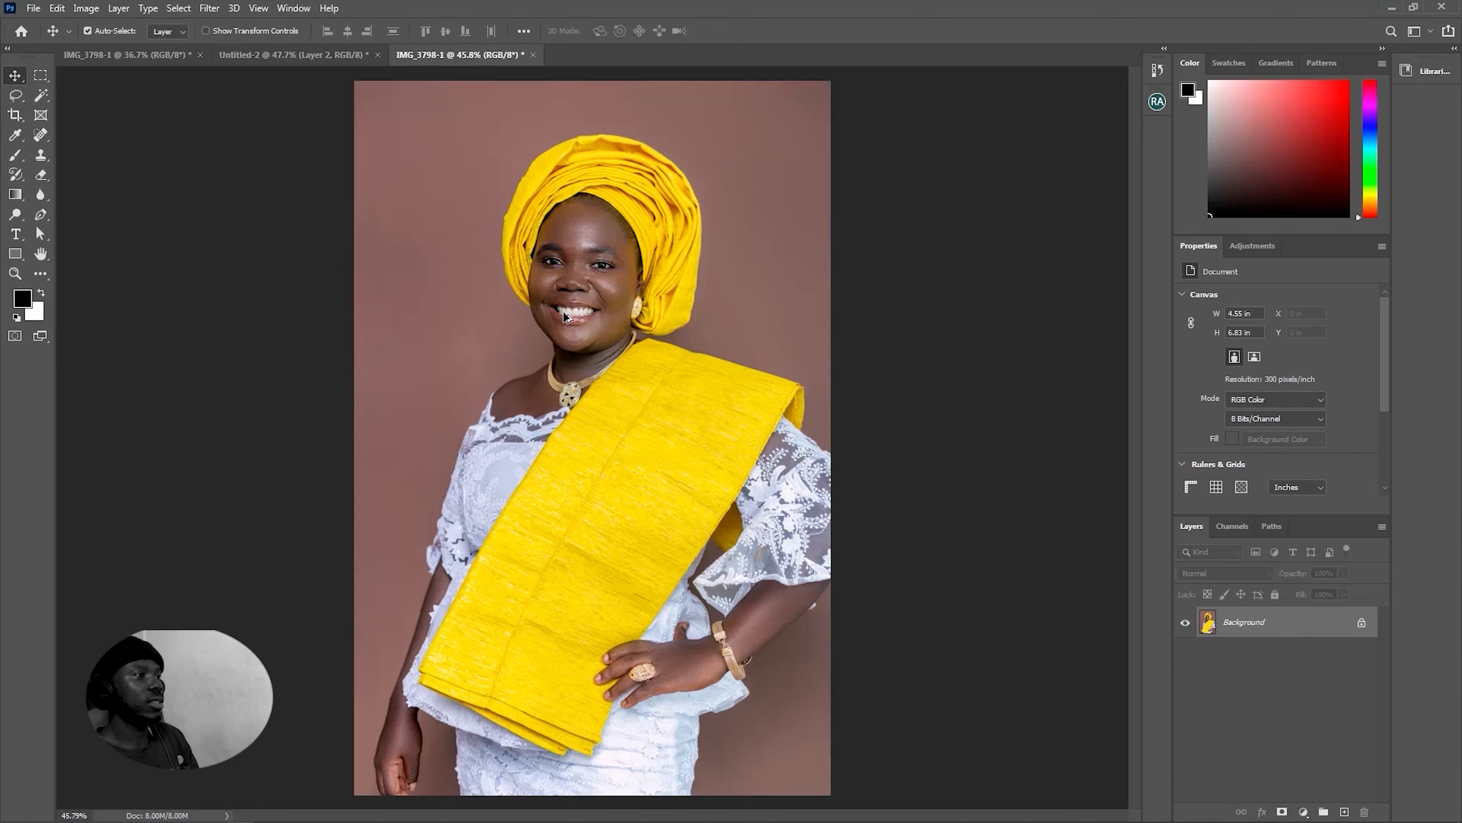
{"action": "scroll", "coordinate": [566, 316], "scroll_direction": "down", "scroll_amount": 2}
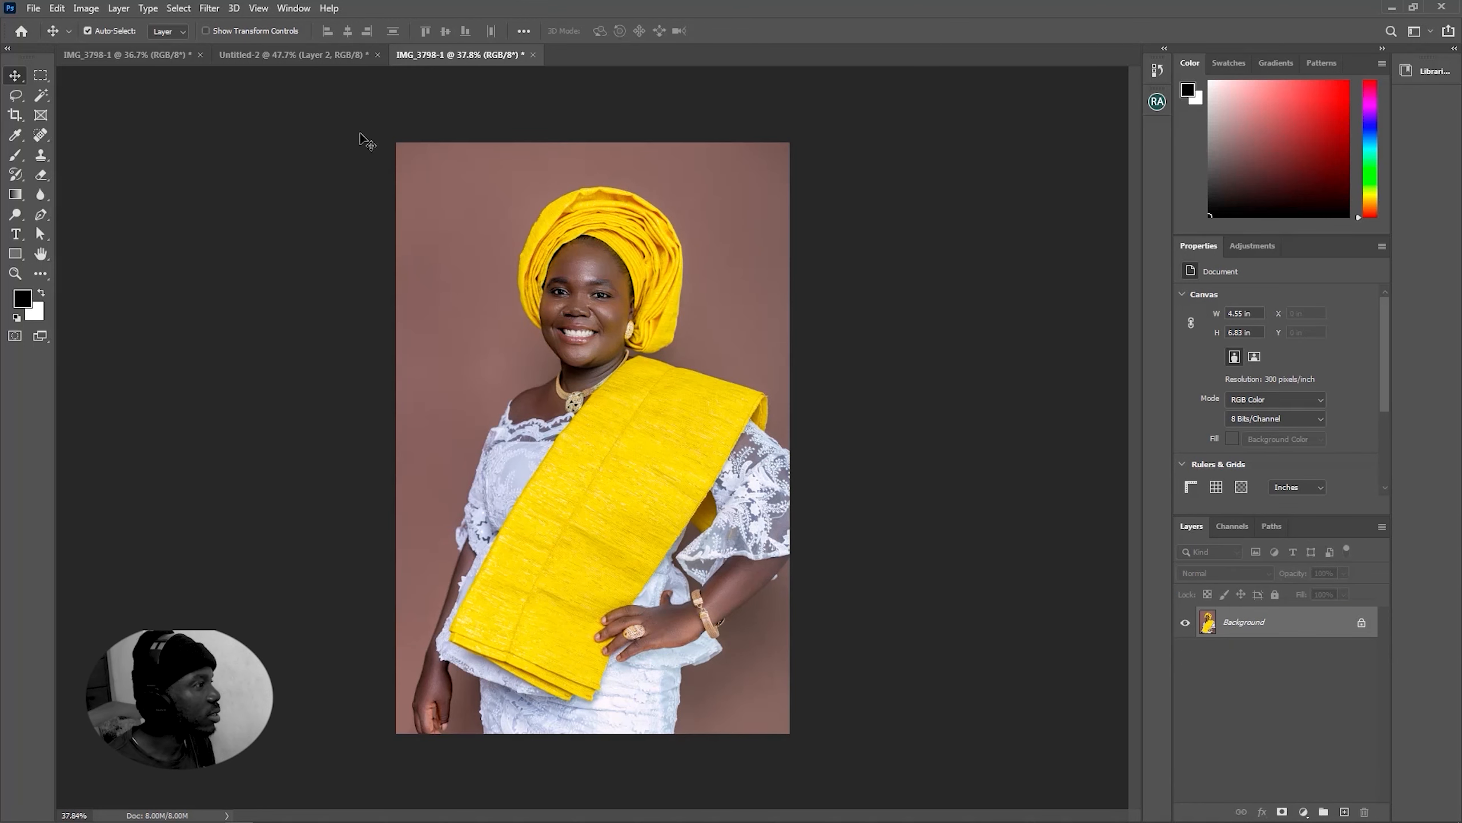
Switch between the two IMG_3798-1 document views to compare the portrait
{"action": "left_click", "coordinate": [177, 61]}
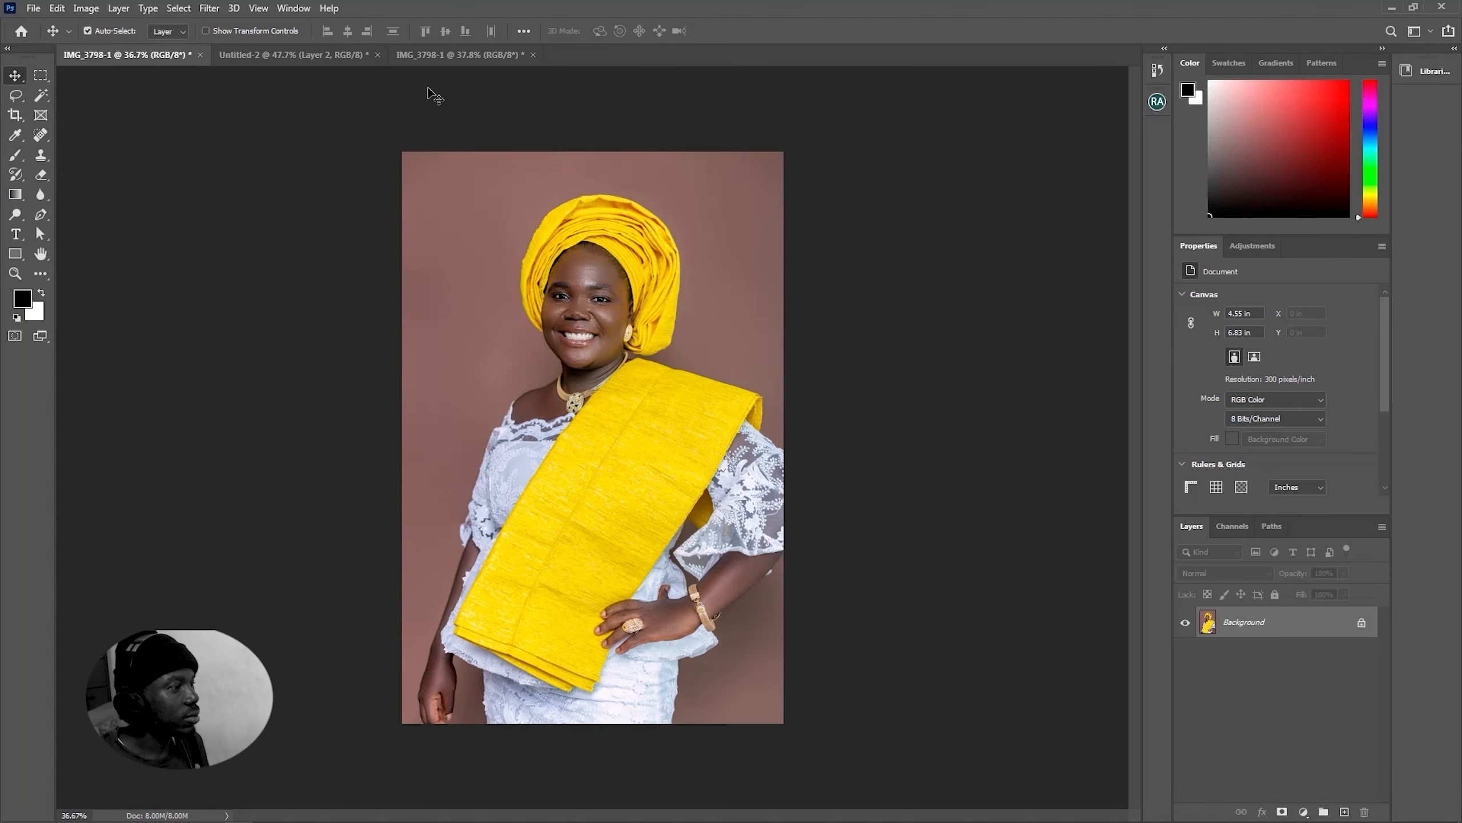
{"action": "left_click", "coordinate": [499, 56]}
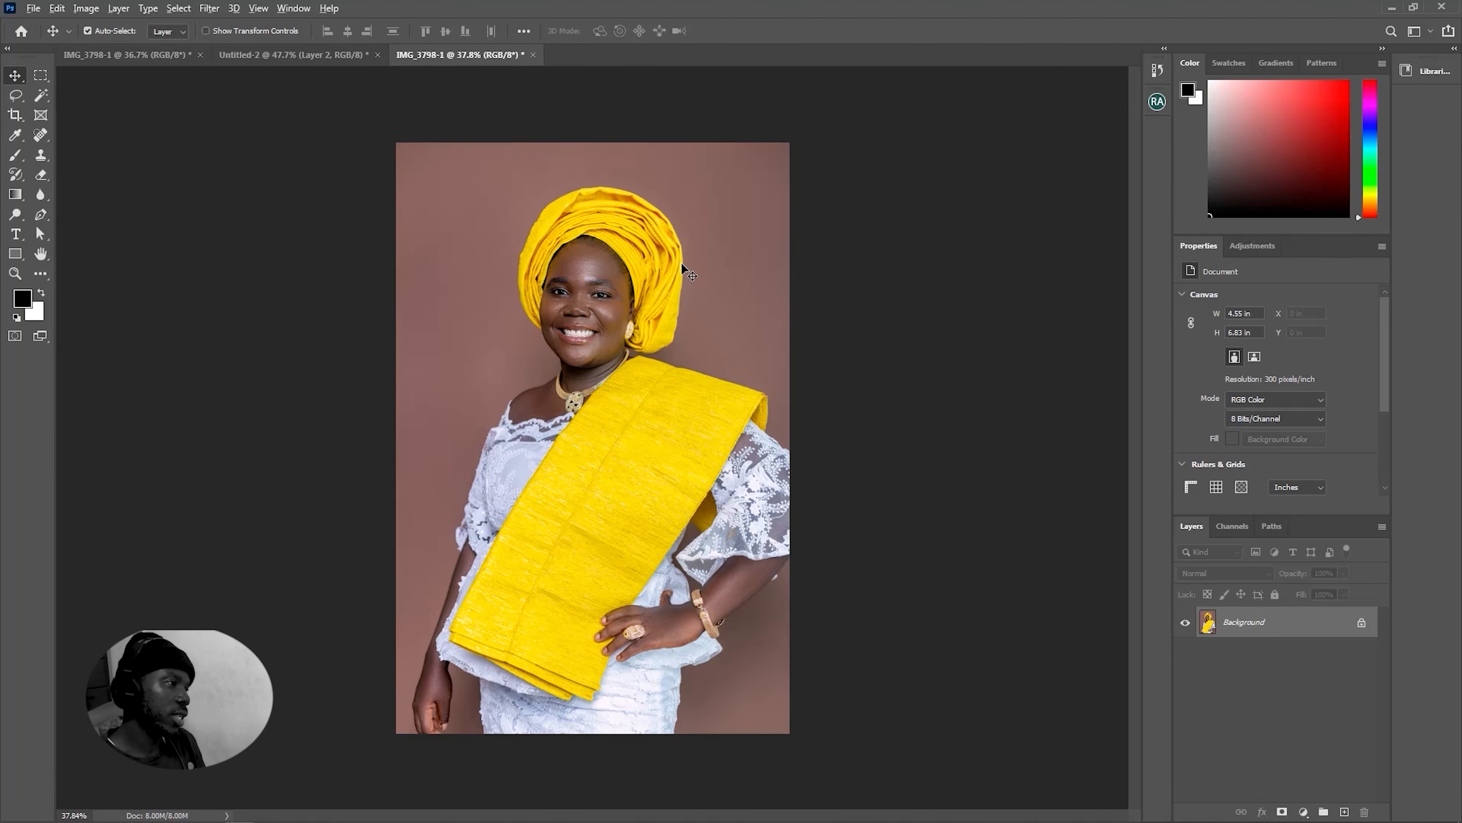
{"action": "scroll", "coordinate": [683, 267], "scroll_direction": "up", "scroll_amount": 1}
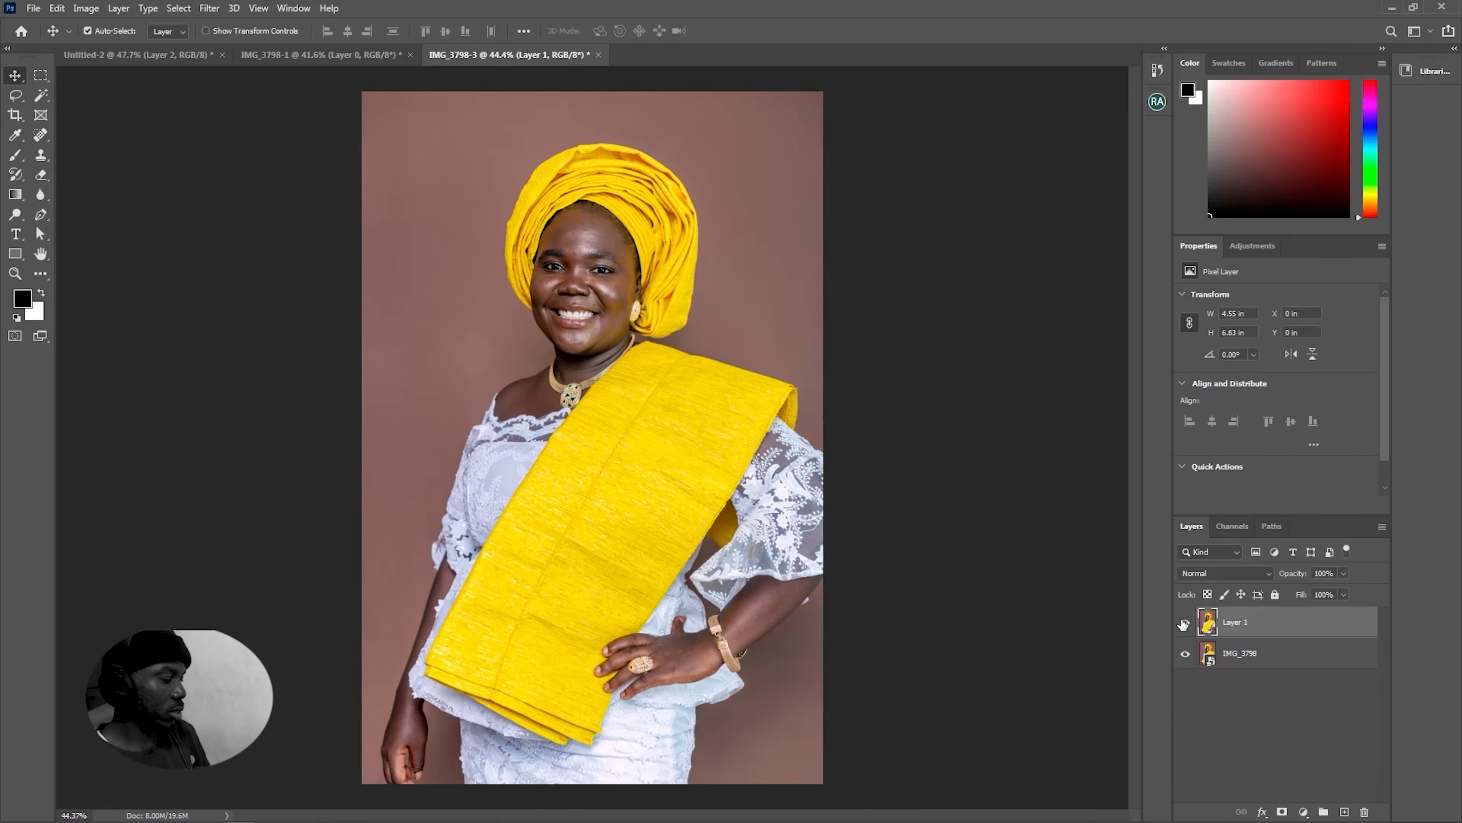
Compare the face close up with the retouched Layer 1 hidden and shown over the original IMG_3798, and view the full portrait
{"action": "scroll", "coordinate": [656, 305], "scroll_direction": "up", "scroll_amount": 5}
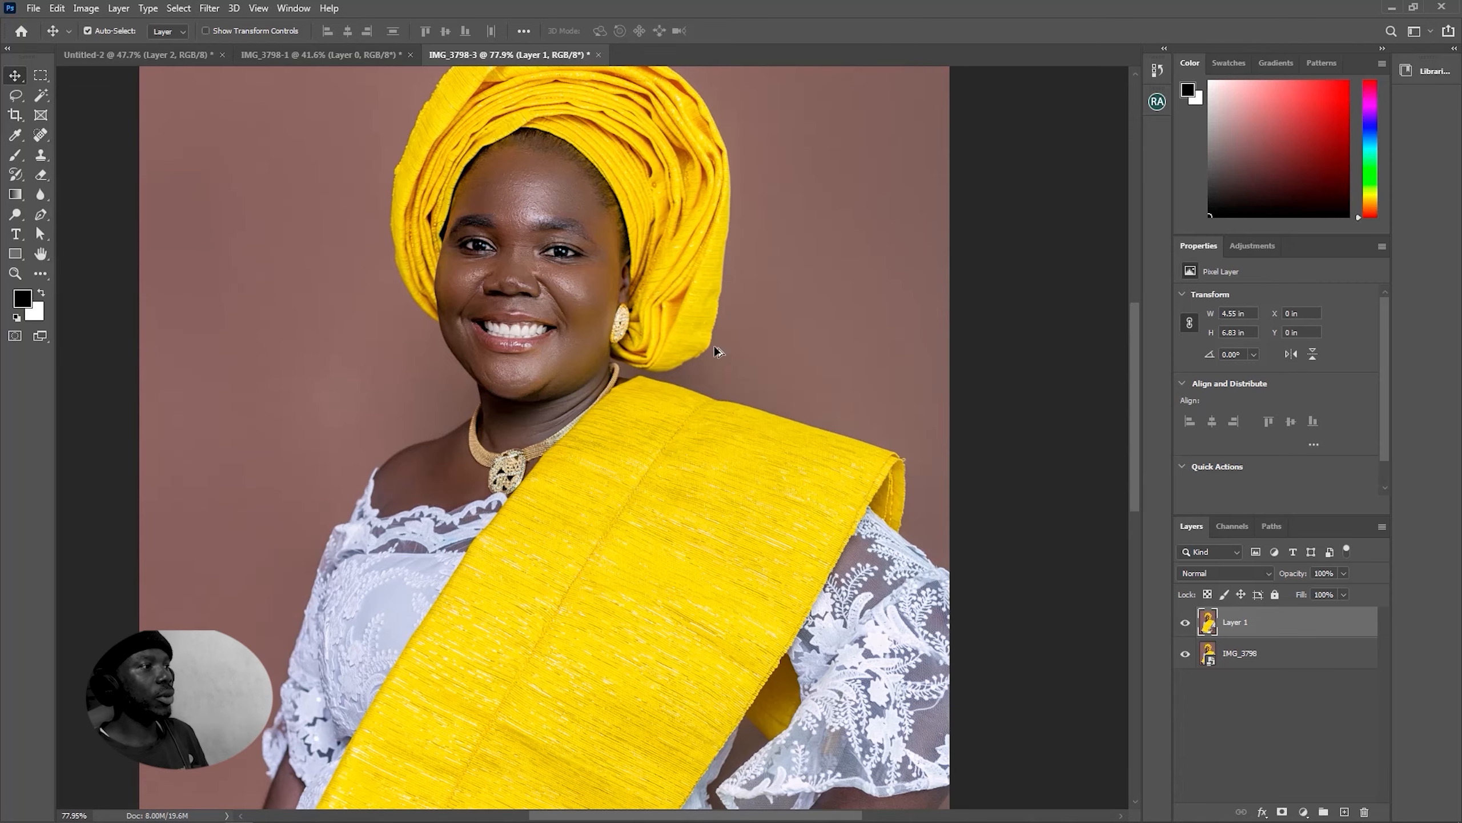
{"action": "scroll", "coordinate": [500, 282], "scroll_direction": "up", "scroll_amount": 3}
{"action": "scroll", "coordinate": [507, 288], "scroll_direction": "up", "scroll_amount": 2}
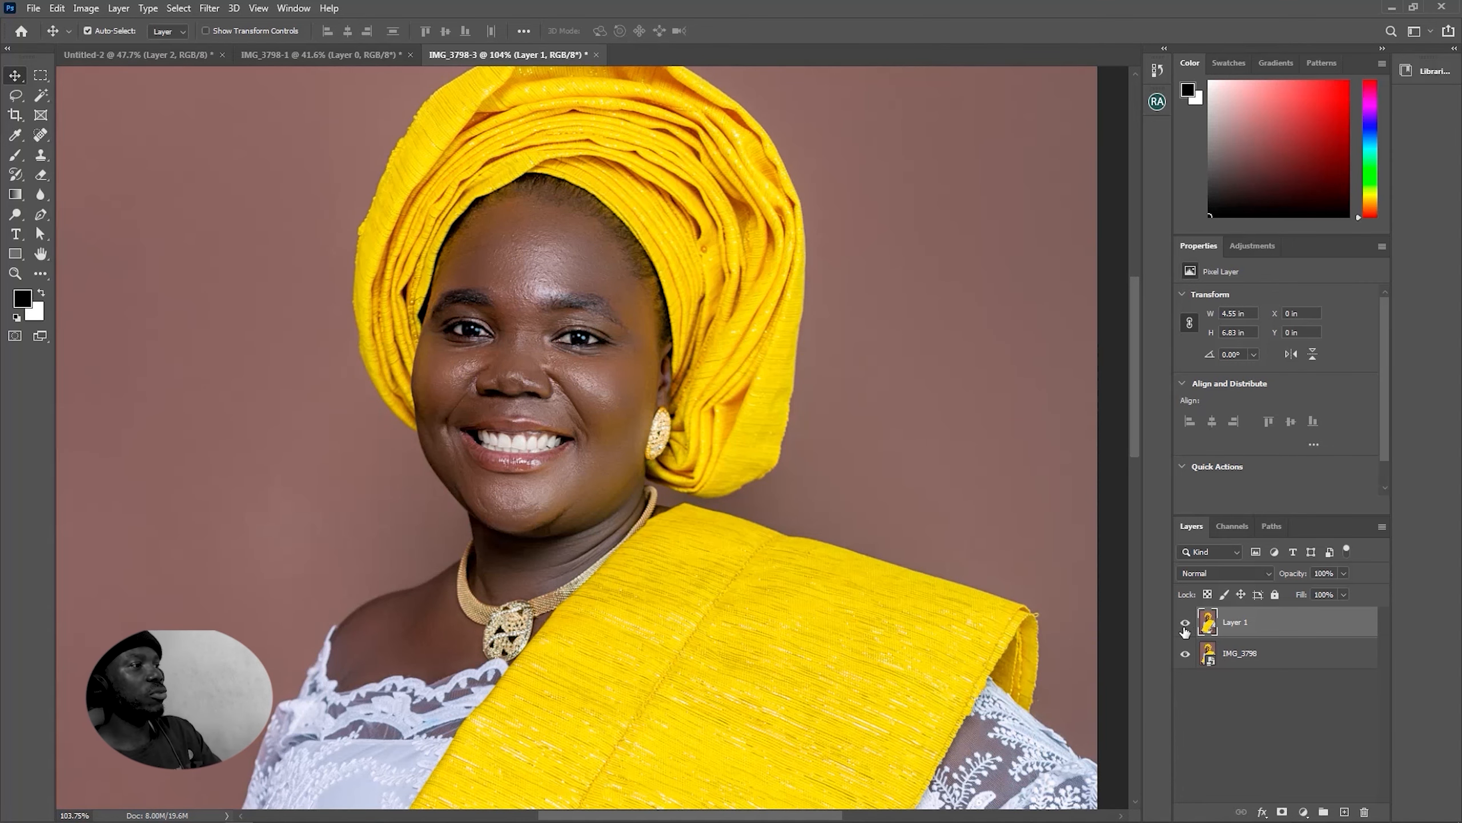
{"action": "left_click", "coordinate": [1185, 623]}
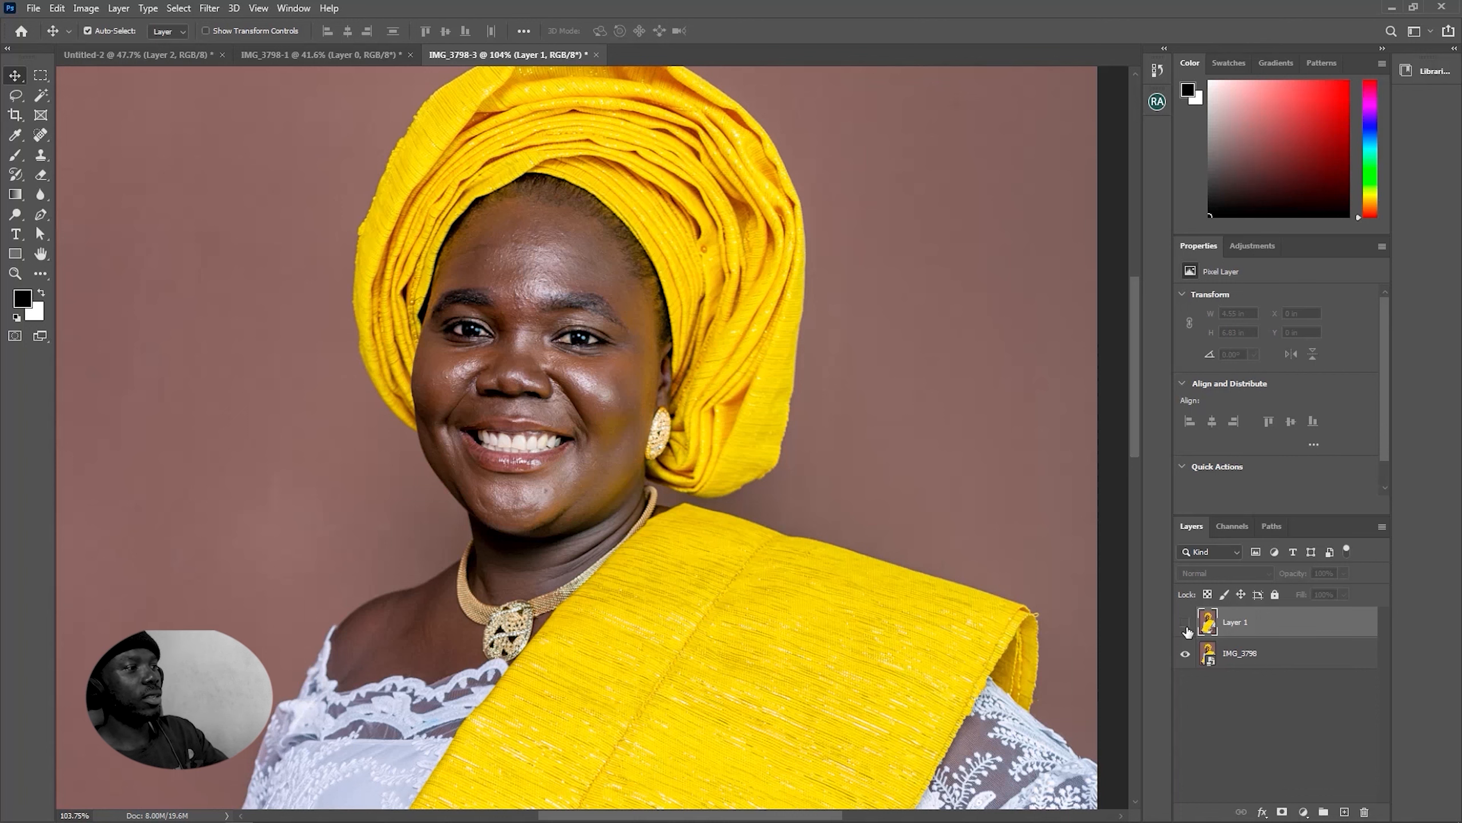
{"action": "left_click", "coordinate": [1185, 623]}
{"action": "left_click", "coordinate": [1185, 623]}
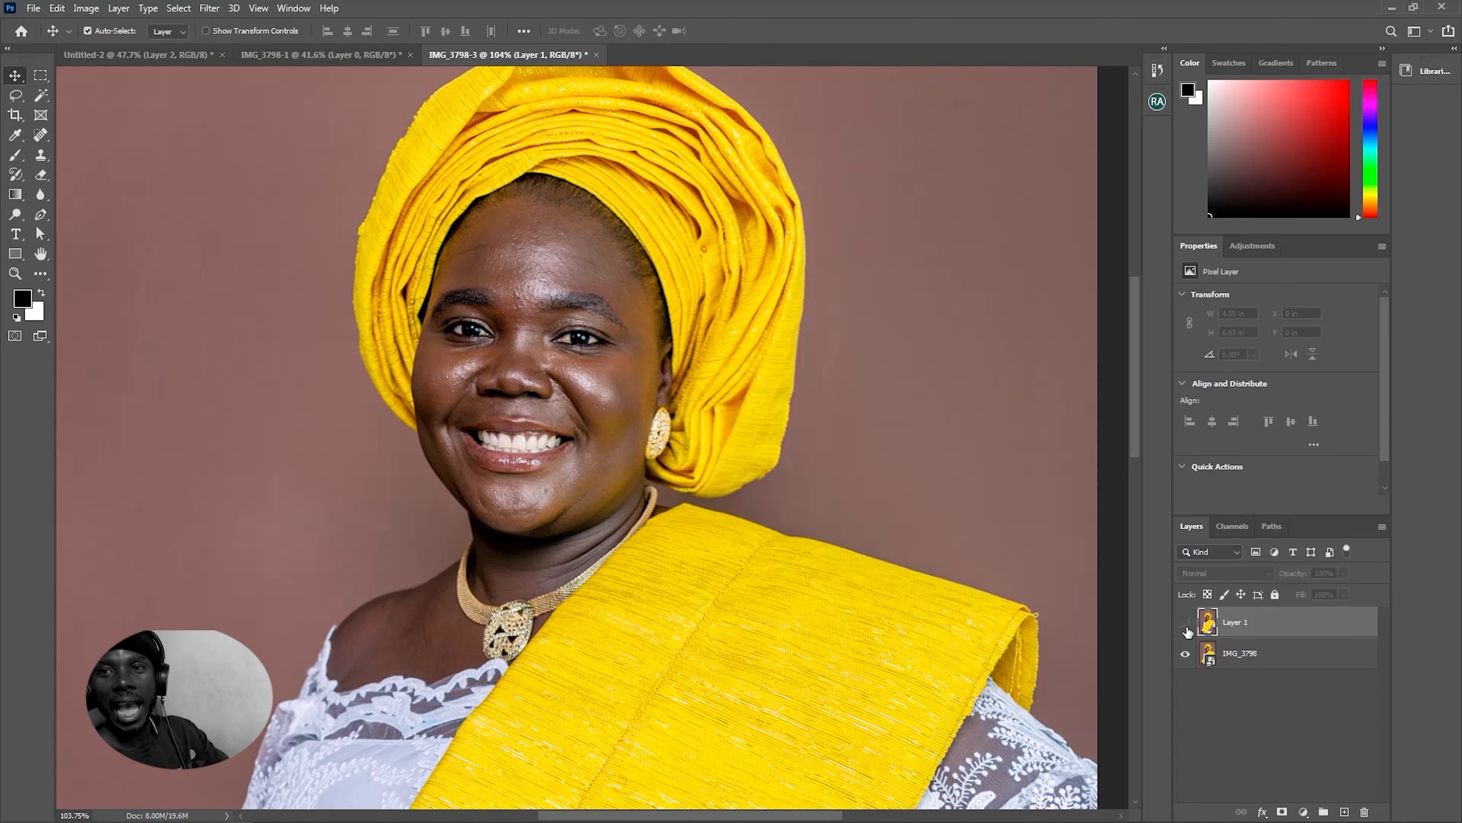
{"action": "left_click", "coordinate": [1185, 623]}
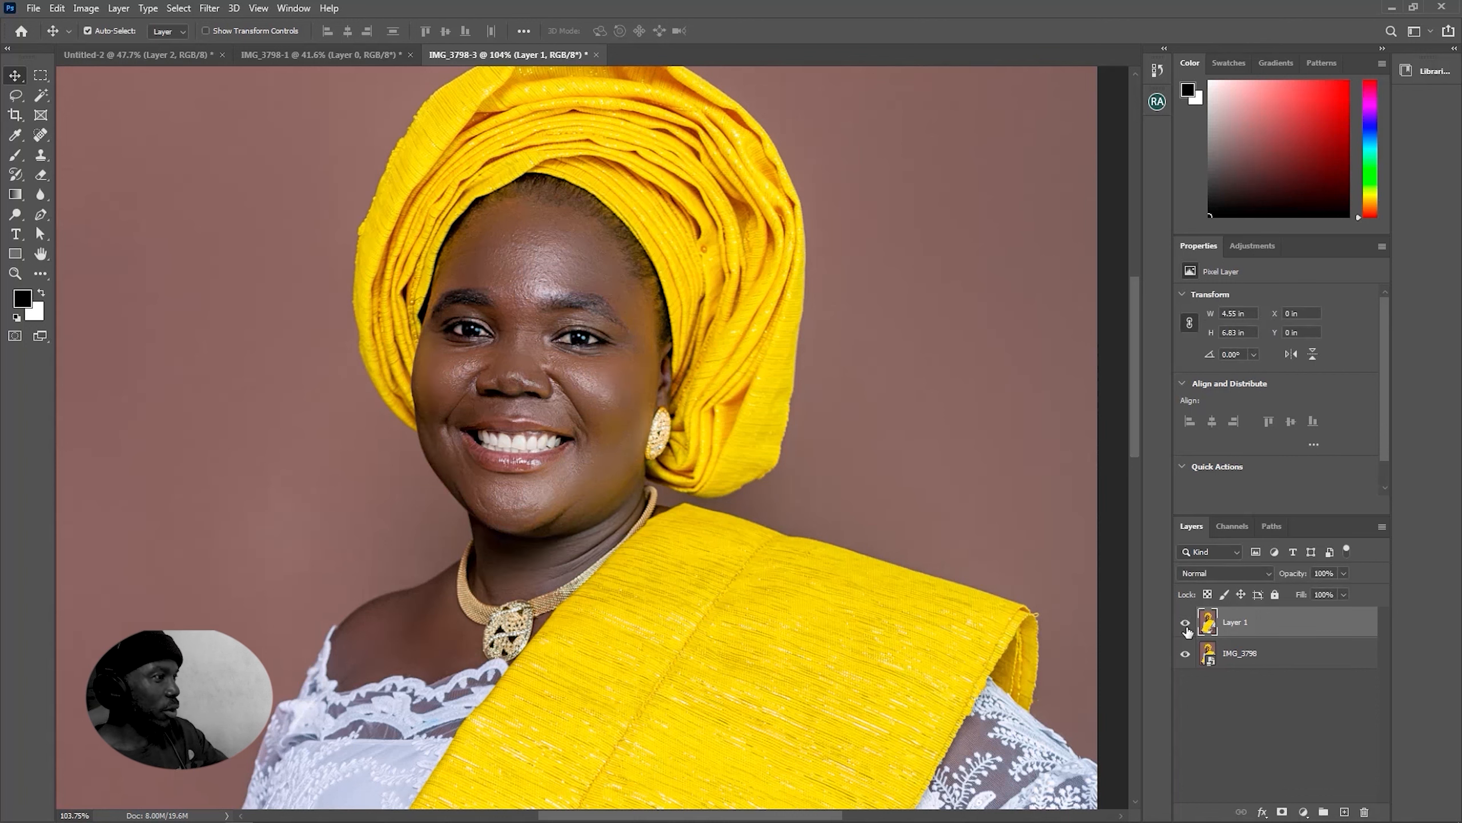
{"action": "left_click", "coordinate": [1186, 624]}
{"action": "left_click", "coordinate": [1187, 627]}
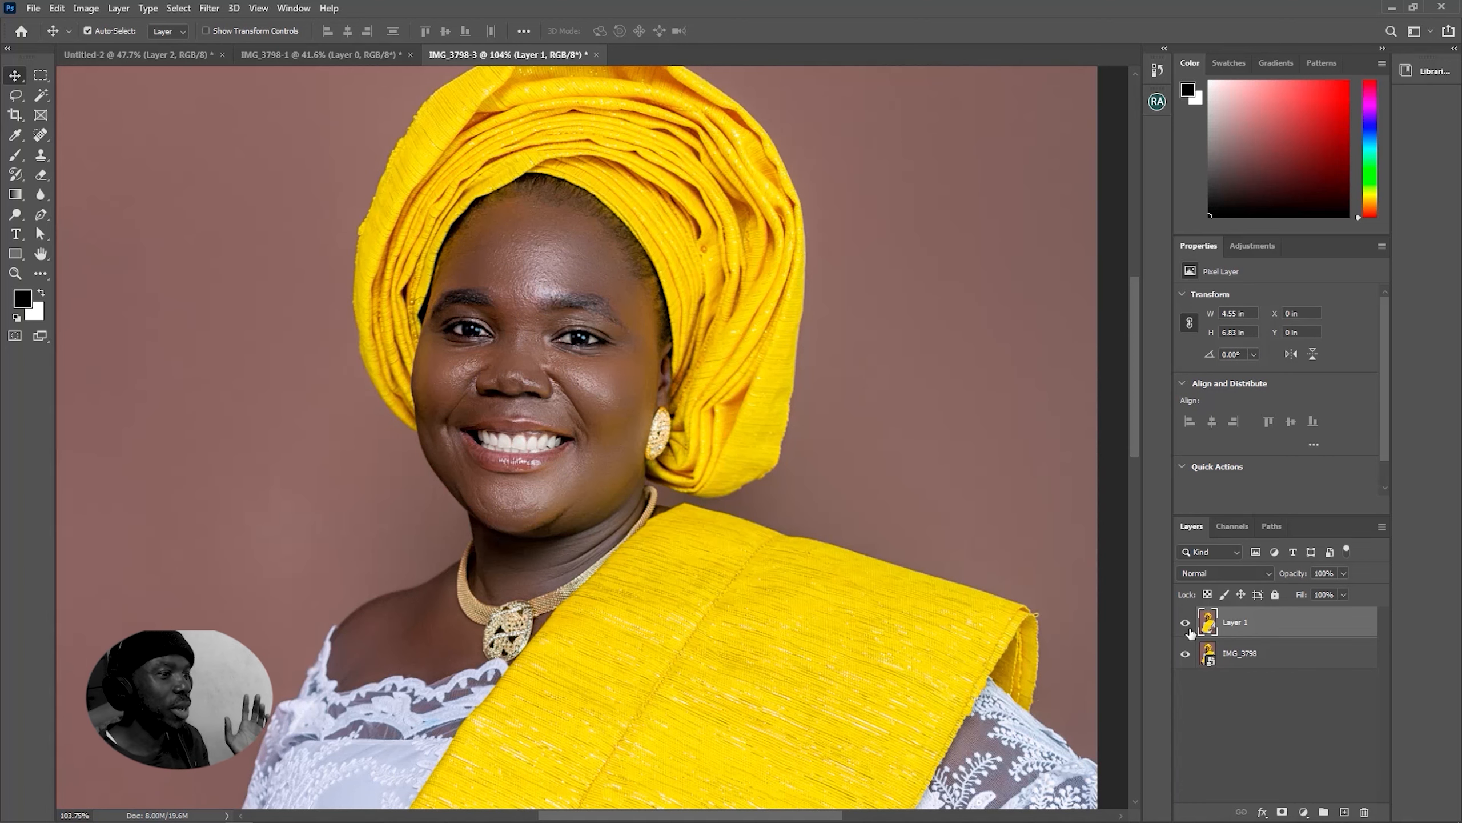
{"action": "scroll", "coordinate": [685, 491], "scroll_direction": "down", "scroll_amount": 5}
{"action": "scroll", "coordinate": [836, 576], "scroll_direction": "up", "scroll_amount": 2}
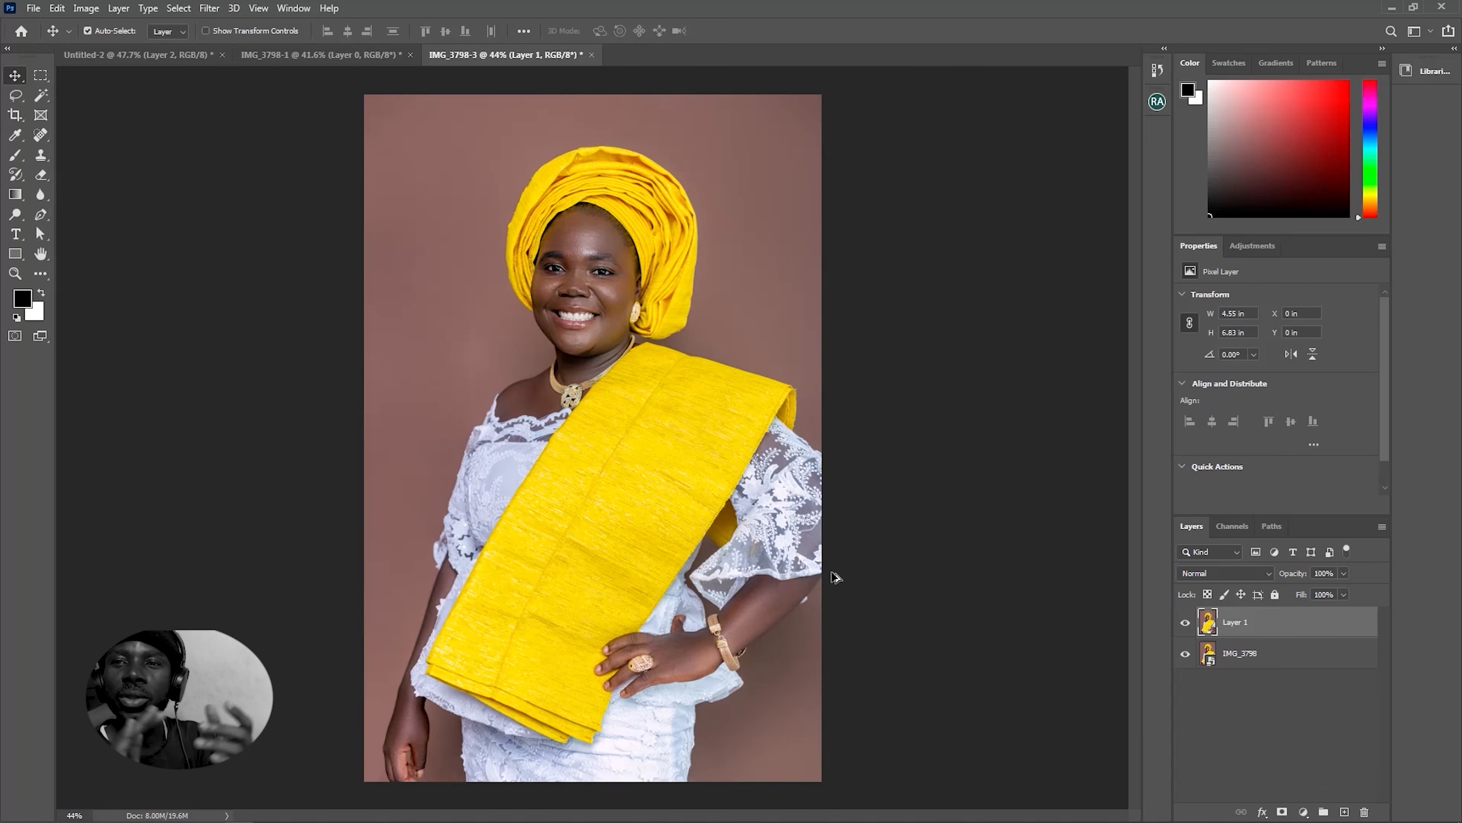